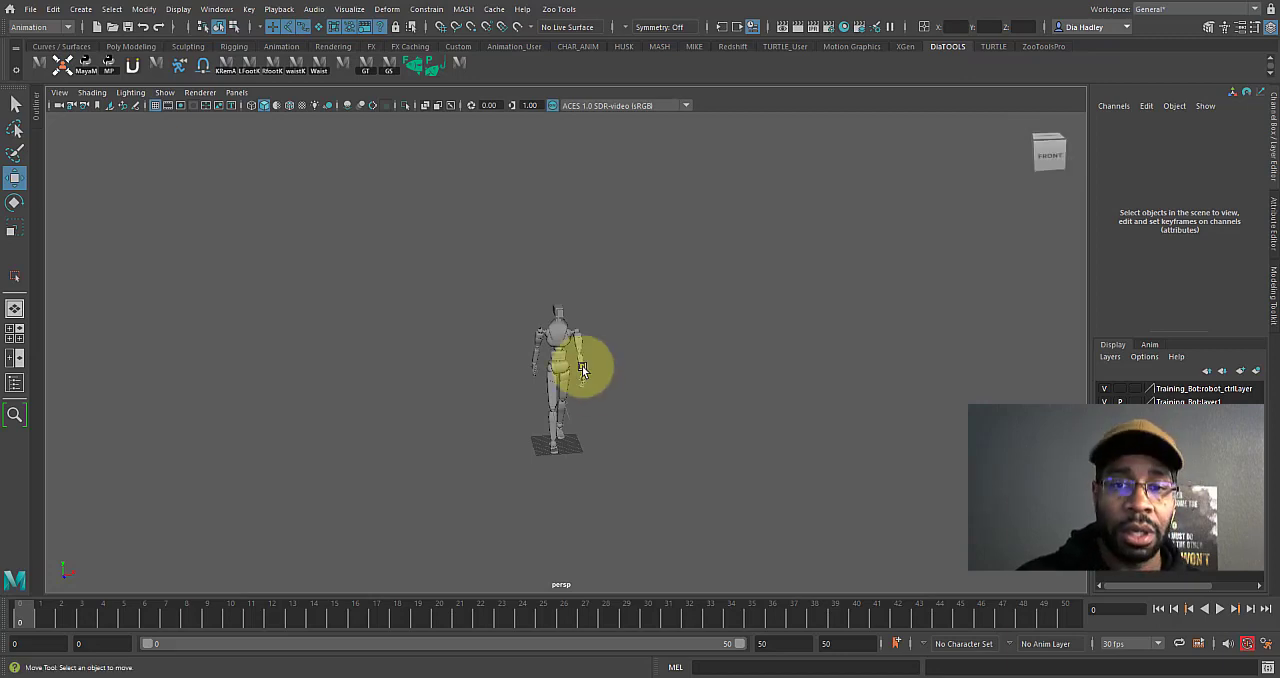
# Show the robot rig's animation controls in the viewport.
pyautogui.keyDown('alt'); pyautogui.moveTo(606, 402); pyautogui.dragTo(640, 423, button='right'); pyautogui.keyUp('alt')
pyautogui.moveTo(577, 429)
pyautogui.keyDown('alt'); pyautogui.mouseDown()
pyautogui.moveTo(603, 414)
pyautogui.moveTo(689, 431)
pyautogui.moveTo(570, 433)
pyautogui.mouseUp(); pyautogui.keyUp('alt')
pyautogui.keyDown('alt'); pyautogui.moveTo(570, 433); pyautogui.dragTo(639, 448, button='right'); pyautogui.keyUp('alt')
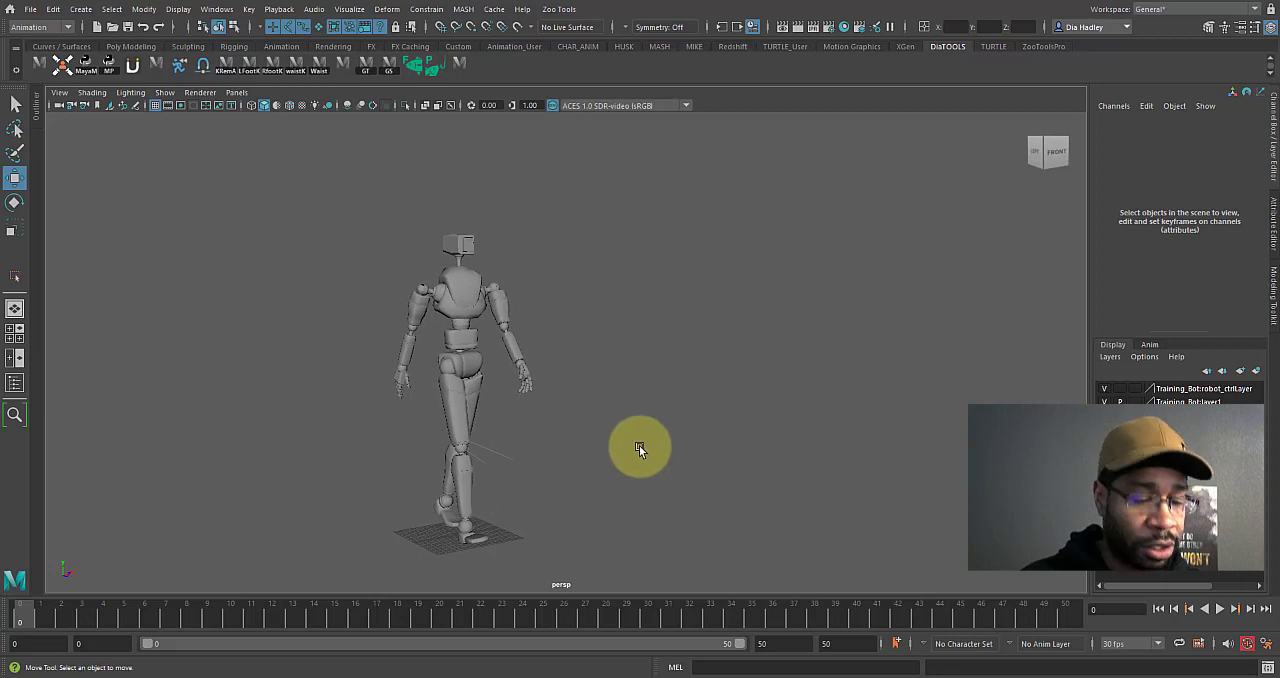
pyautogui.hotkey('alt', 'F1')
pyautogui.keyDown('alt'); pyautogui.moveTo(580, 383); pyautogui.dragTo(571, 400); pyautogui.keyUp('alt')
pyautogui.keyDown('alt'); pyautogui.moveTo(571, 400); pyautogui.dragTo(600, 415, button='middle'); pyautogui.keyUp('alt')
pyautogui.keyDown('alt'); pyautogui.moveTo(594, 334); pyautogui.dragTo(591, 346); pyautogui.keyUp('alt')
# Examine the channels of the head and shoulder controls, including the left shoulder's Fk Space options.
pyautogui.click(487, 242)
pyautogui.keyDown('shift'); pyautogui.click(535, 304); pyautogui.keyUp('shift')
pyautogui.keyDown('shift'); pyautogui.click(434, 310); pyautogui.keyUp('shift')
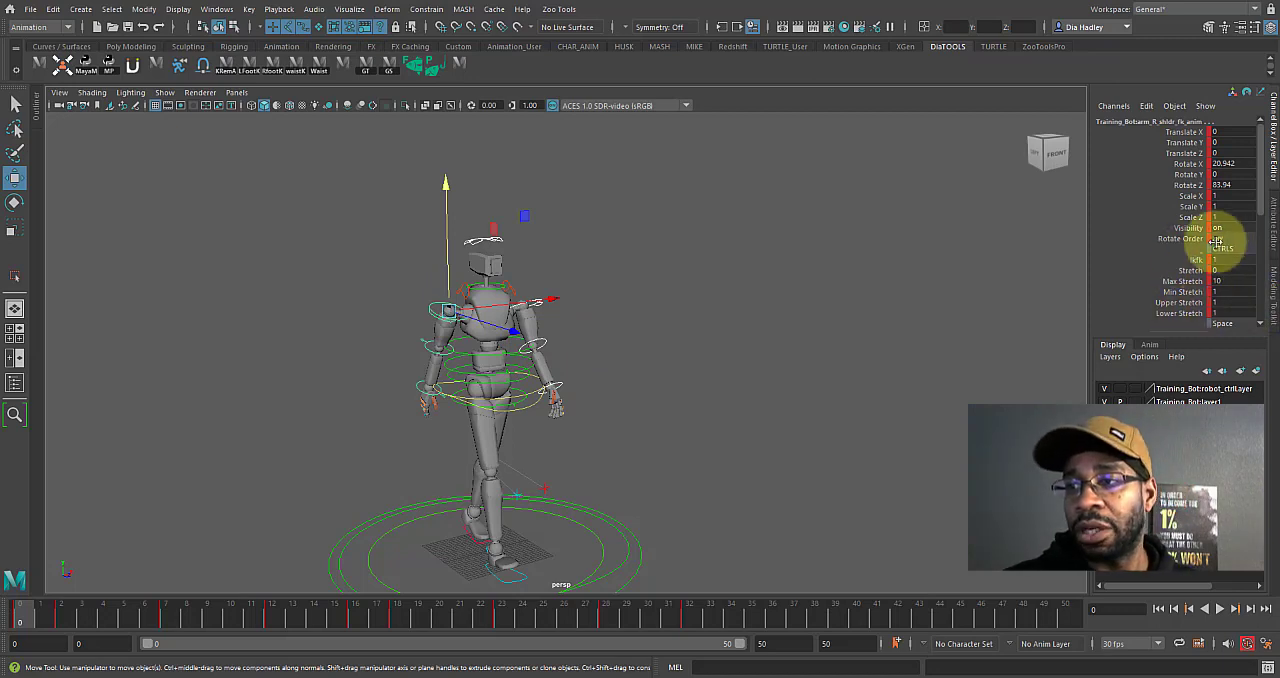
pyautogui.click(751, 292)
pyautogui.click(491, 240)
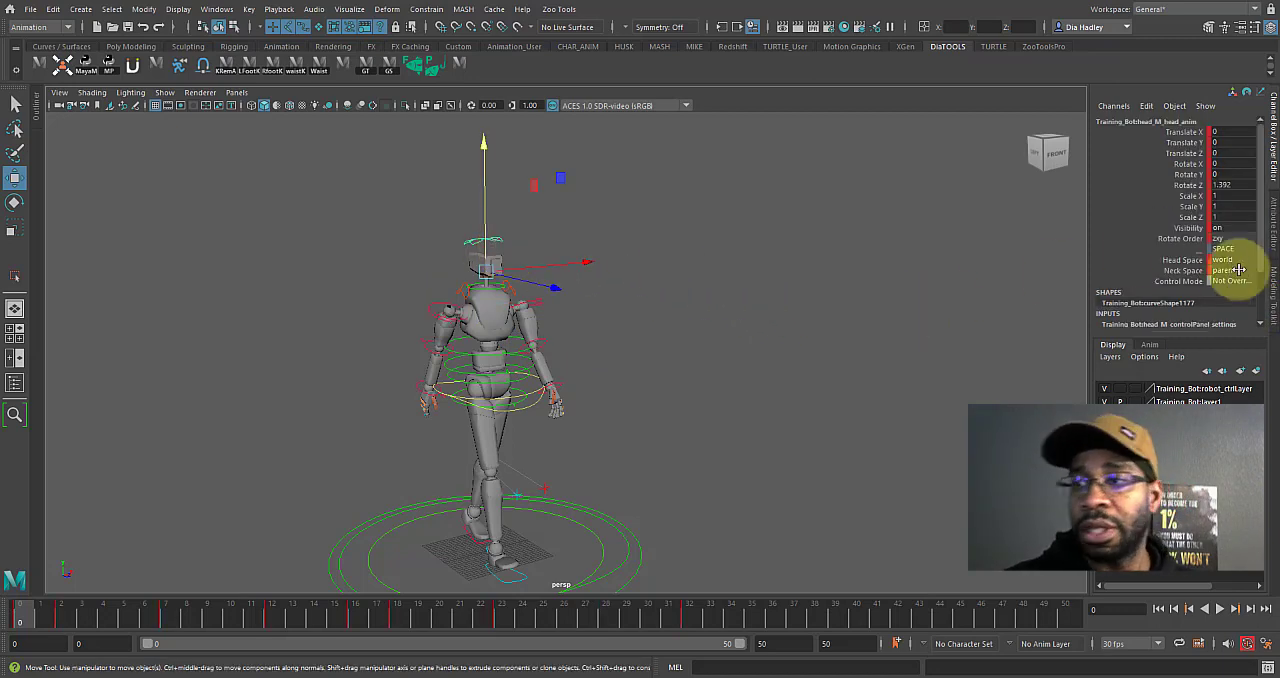
pyautogui.click(530, 304)
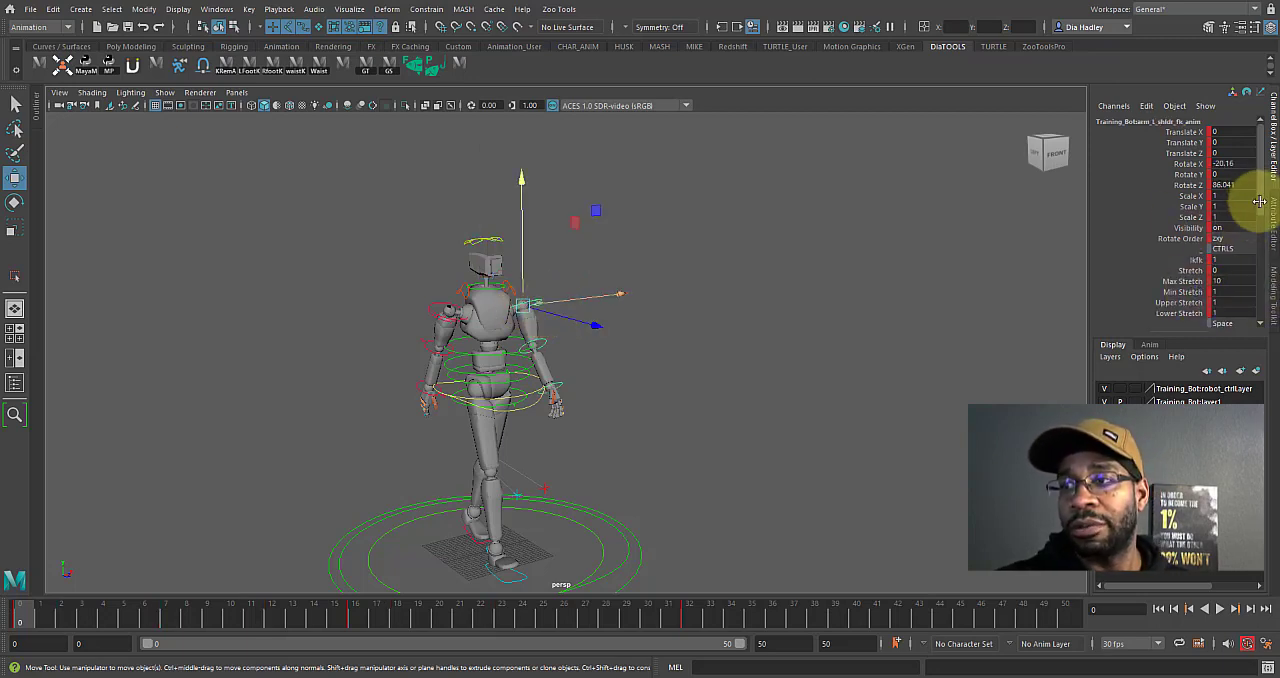
pyautogui.scroll(-5, 1261, 210)
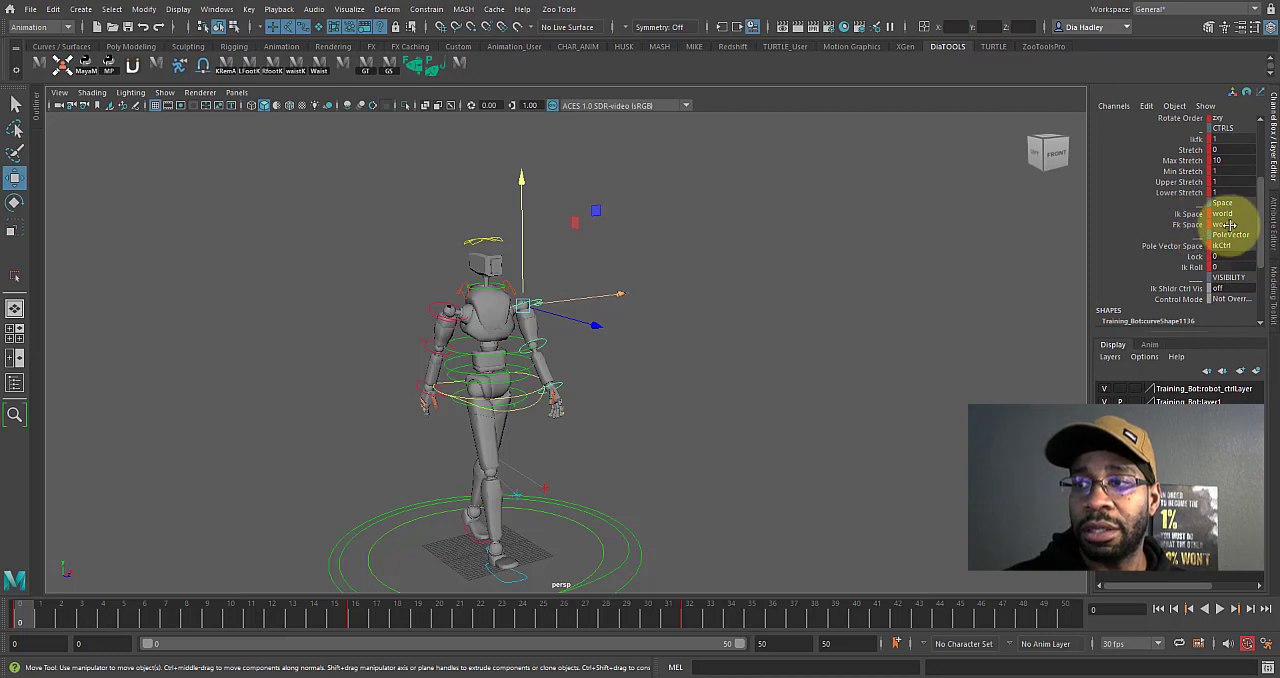
pyautogui.click(1234, 249)
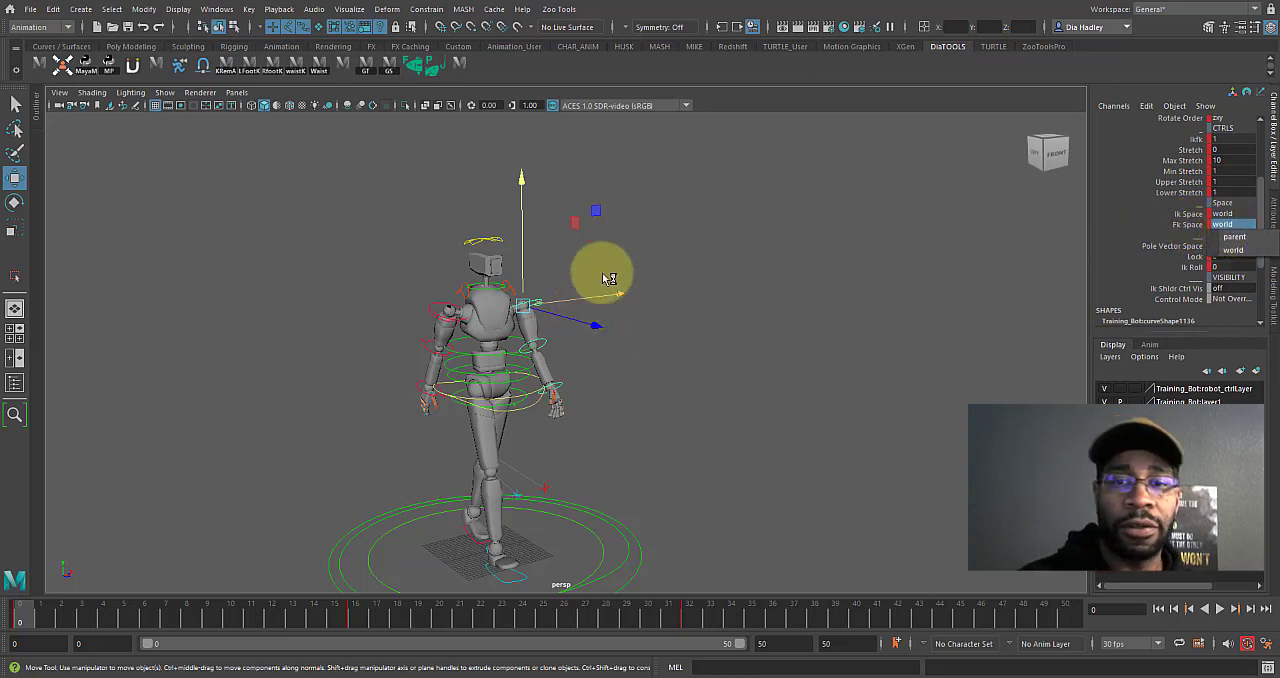
# Examine the head control's Head Space options.
pyautogui.click(522, 312)
pyautogui.click(485, 243)
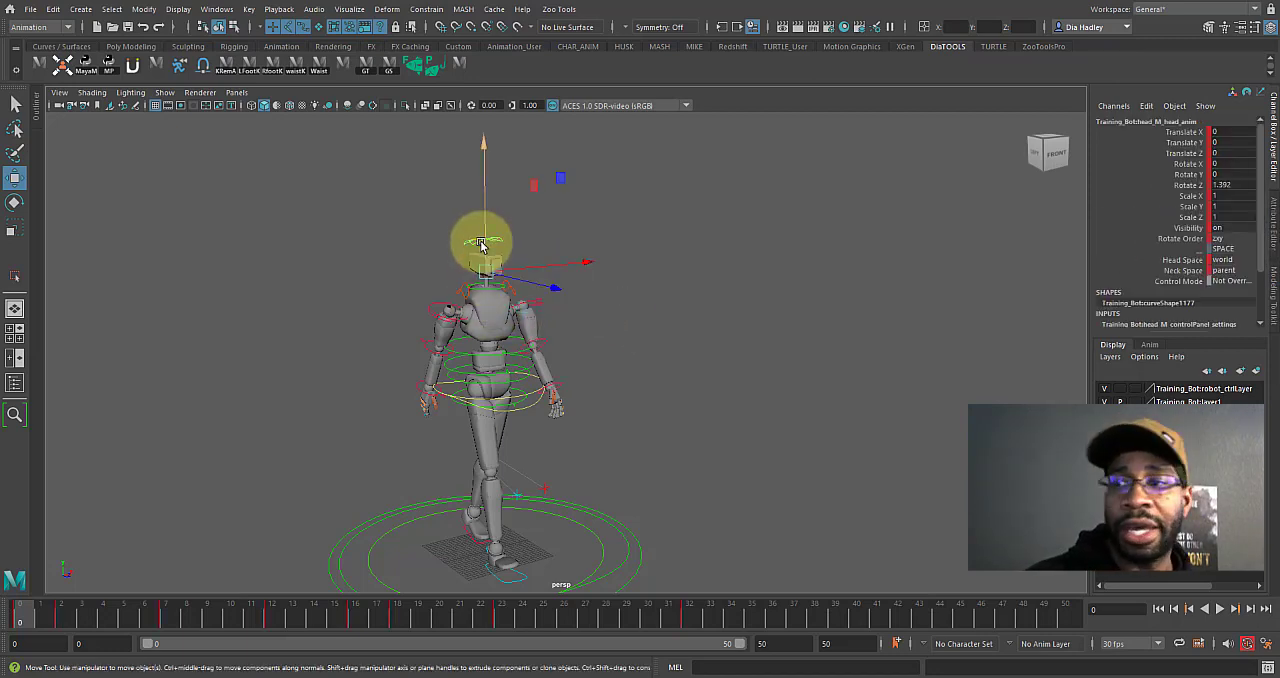
pyautogui.click(1215, 265)
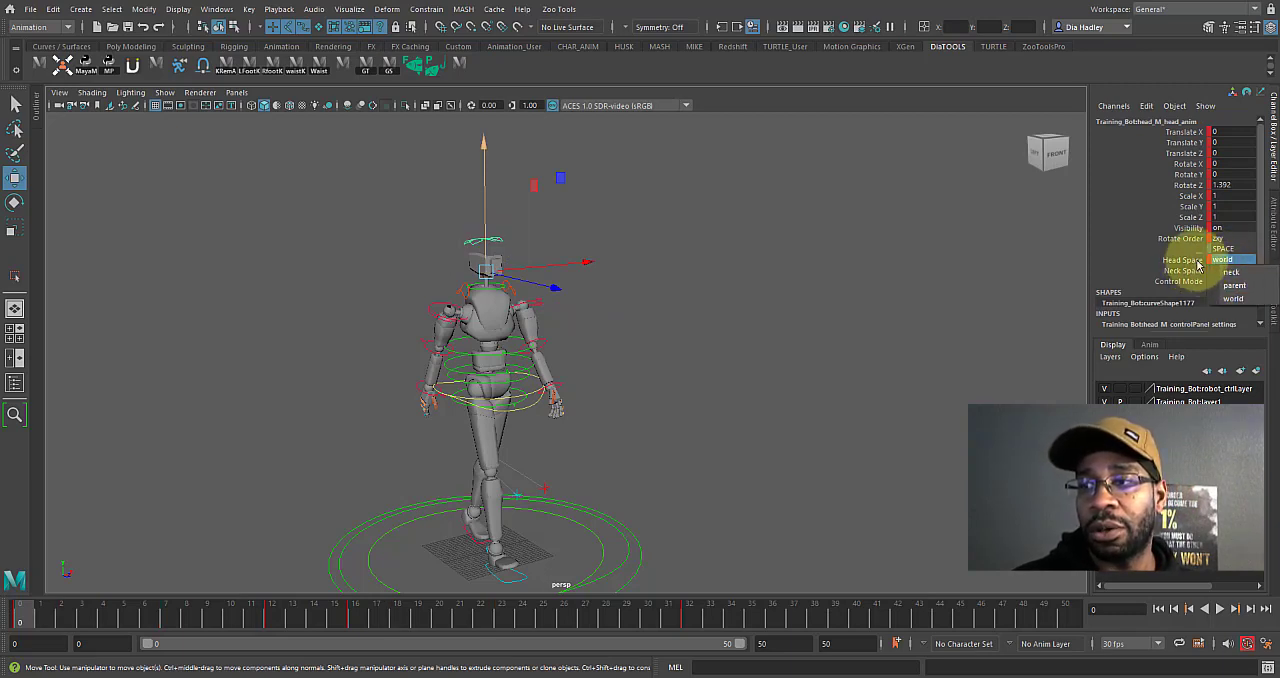
pyautogui.click(703, 302)
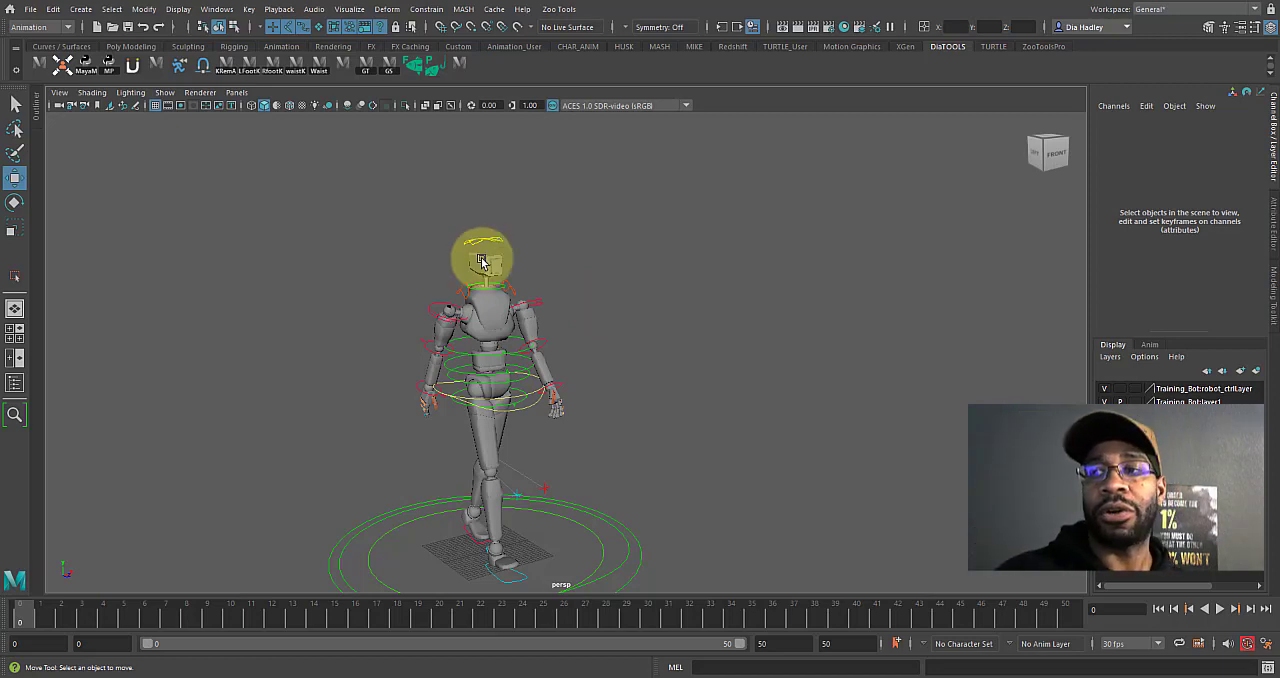
pyautogui.keyDown('alt'); pyautogui.moveTo(671, 394); pyautogui.dragTo(697, 403); pyautogui.keyUp('alt')
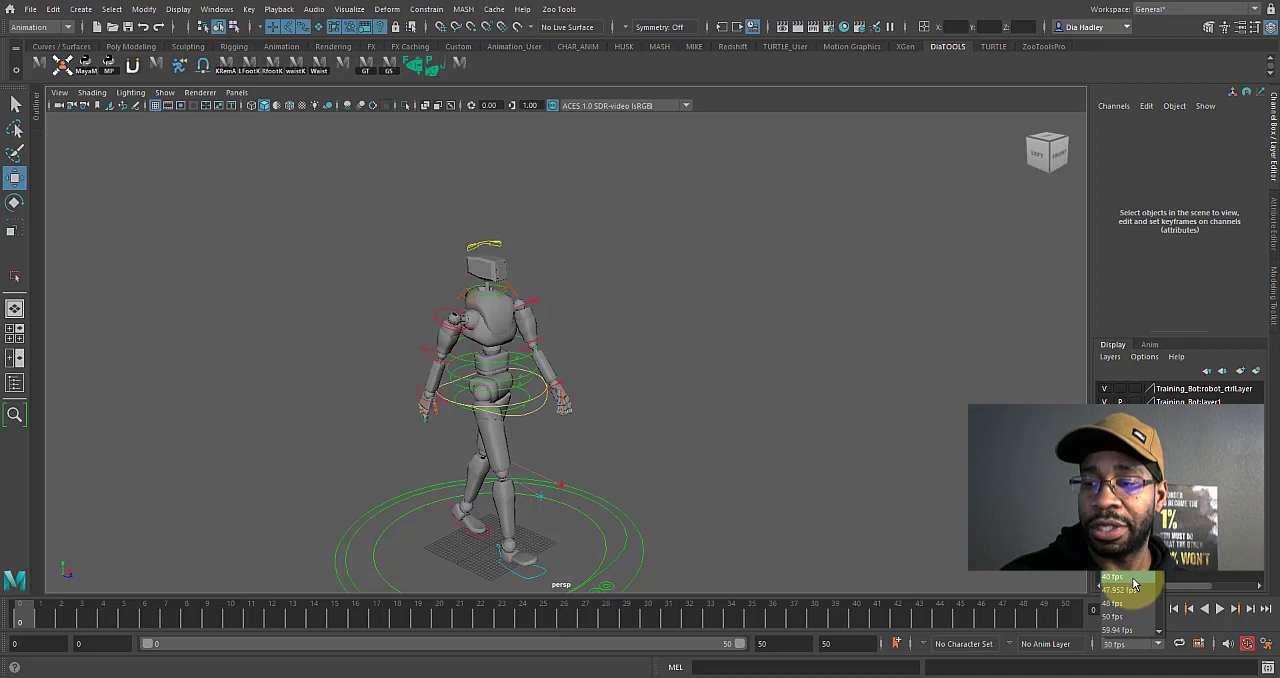
# Check the scene's frame rate options and the Time Slider framerate preference.
pyautogui.click(1155, 643)
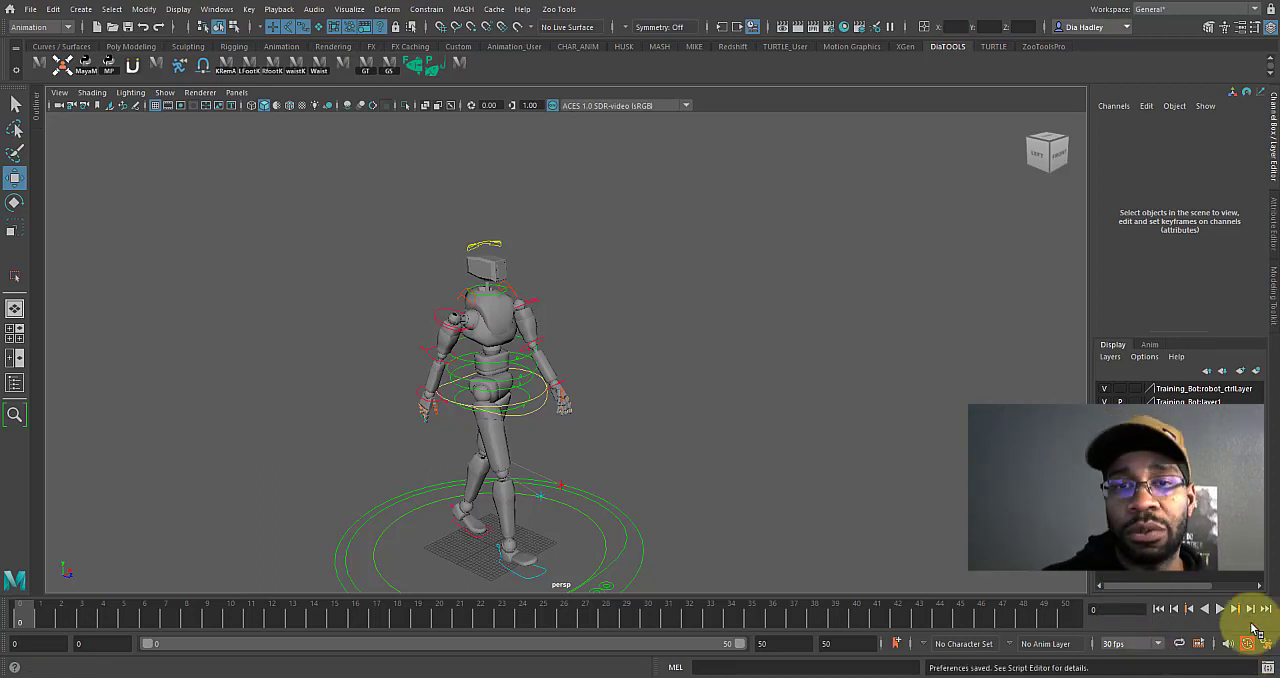
pyautogui.click(1247, 643)
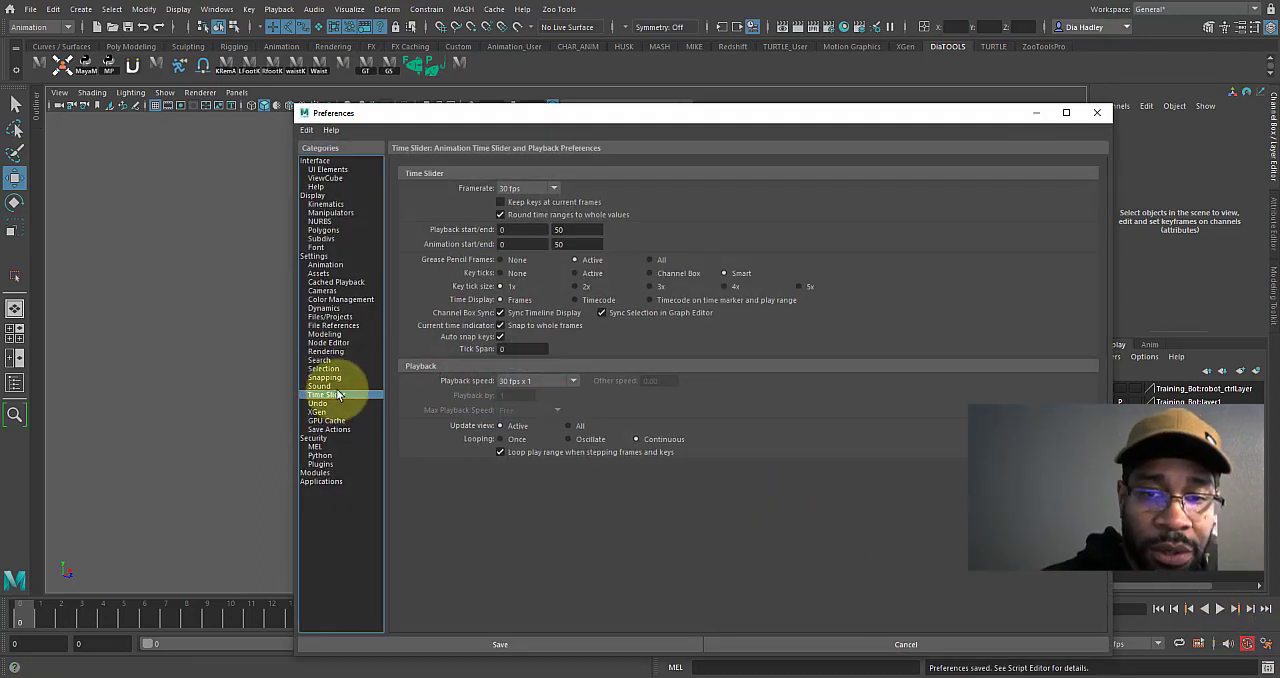
pyautogui.click(530, 188)
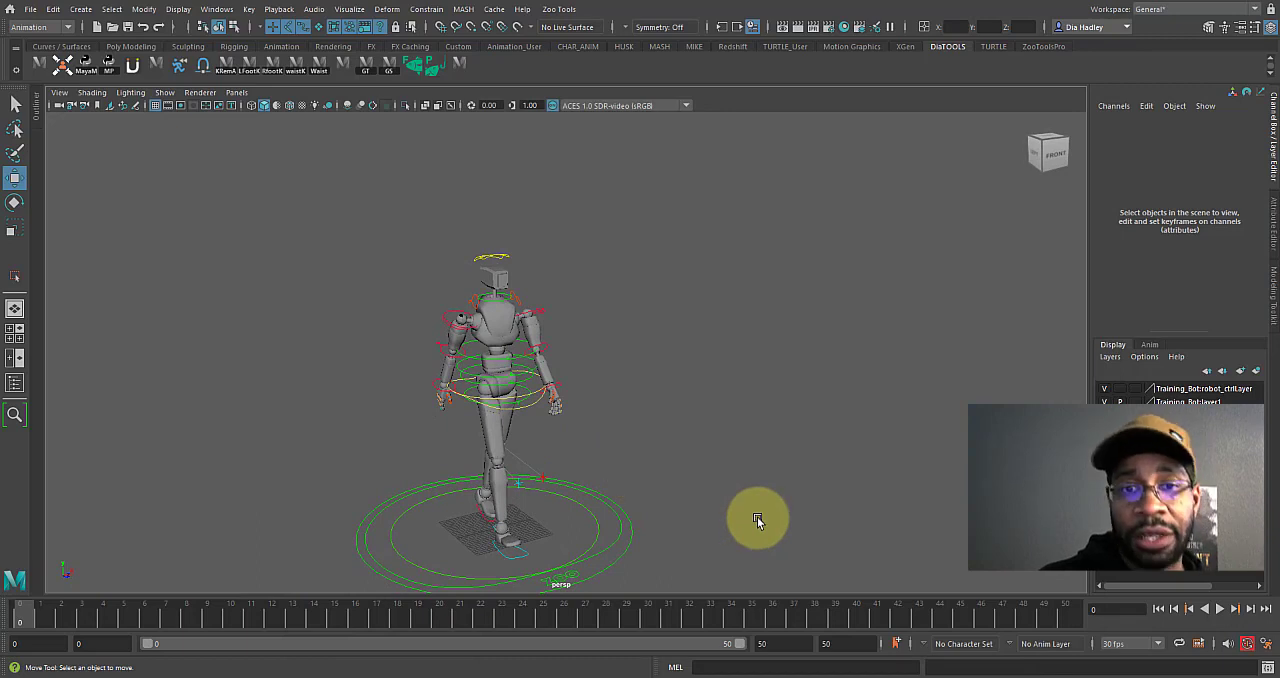
# Play the finished walk animation, view the robot from another angle, and stop playback.
pyautogui.click(1219, 608)
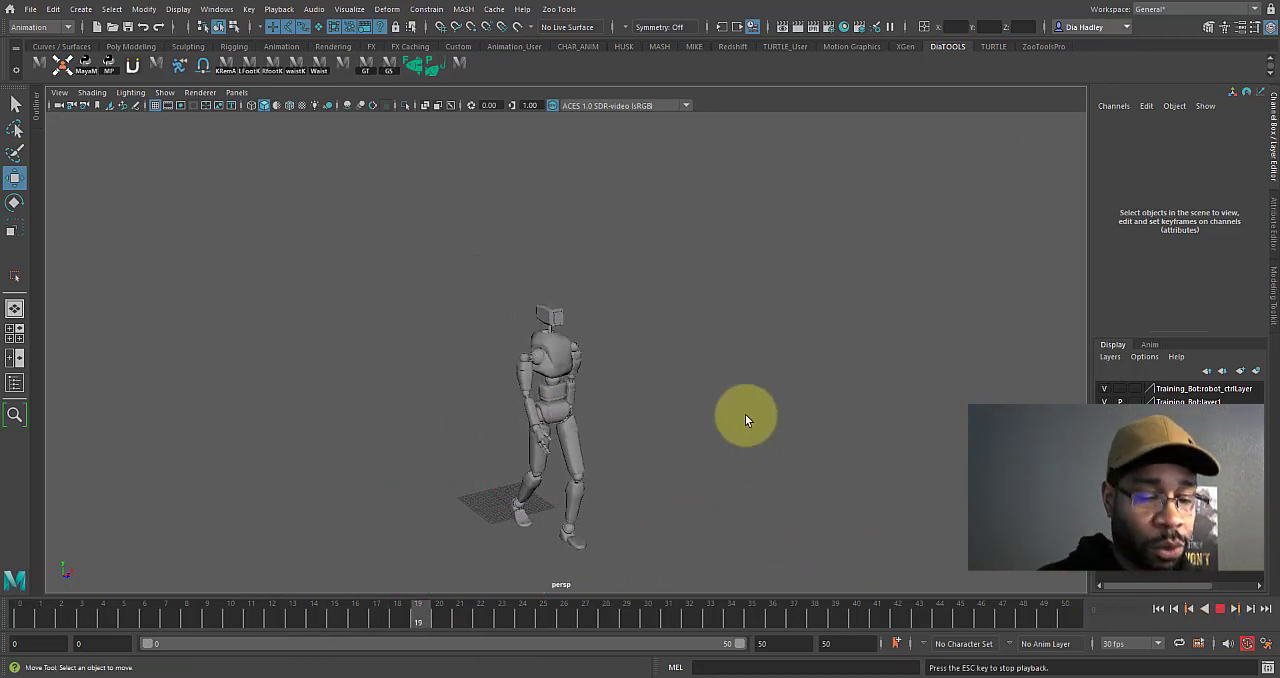
pyautogui.keyDown('alt'); pyautogui.moveTo(740, 423); pyautogui.dragTo(653, 455); pyautogui.keyUp('alt')
pyautogui.click(1218, 612)
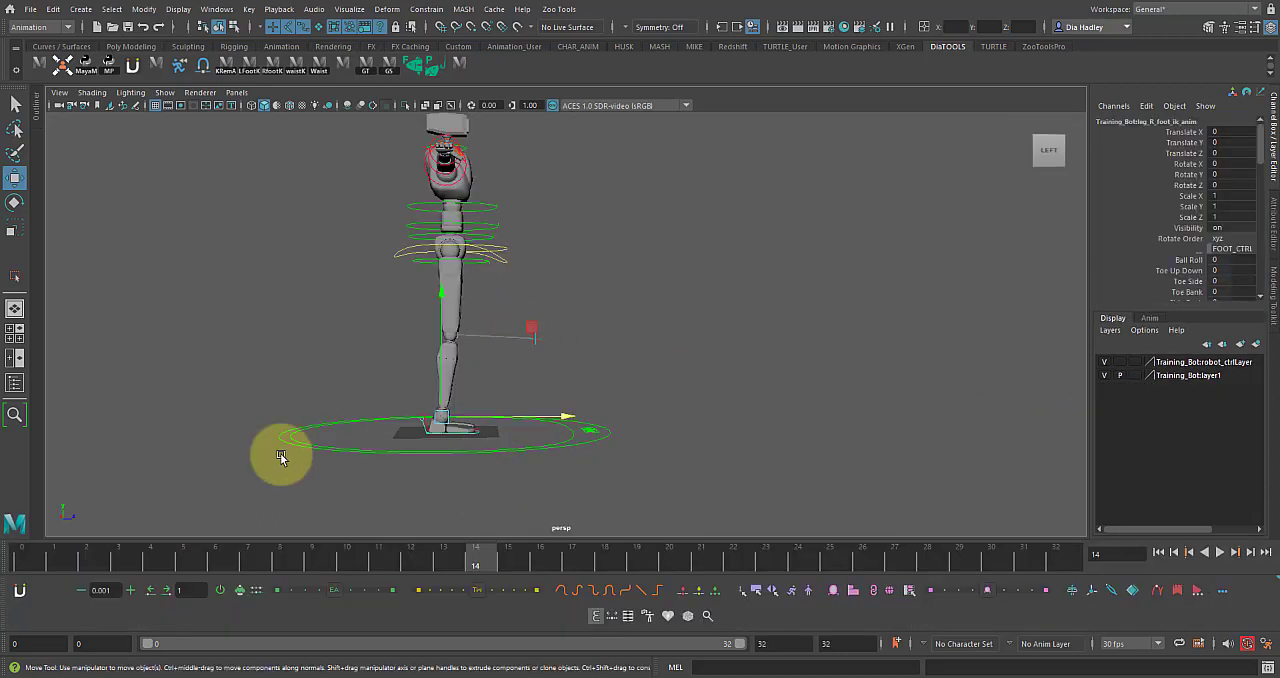
# At frame 0, move the right foot control forward to a Translate Z of 10.
pyautogui.keyDown('alt'); pyautogui.moveTo(308, 366); pyautogui.dragTo(229, 403); pyautogui.keyUp('alt')
pyautogui.keyDown('alt'); pyautogui.moveTo(229, 403); pyautogui.dragTo(305, 426, button='right'); pyautogui.keyUp('alt')
pyautogui.click(29, 552)
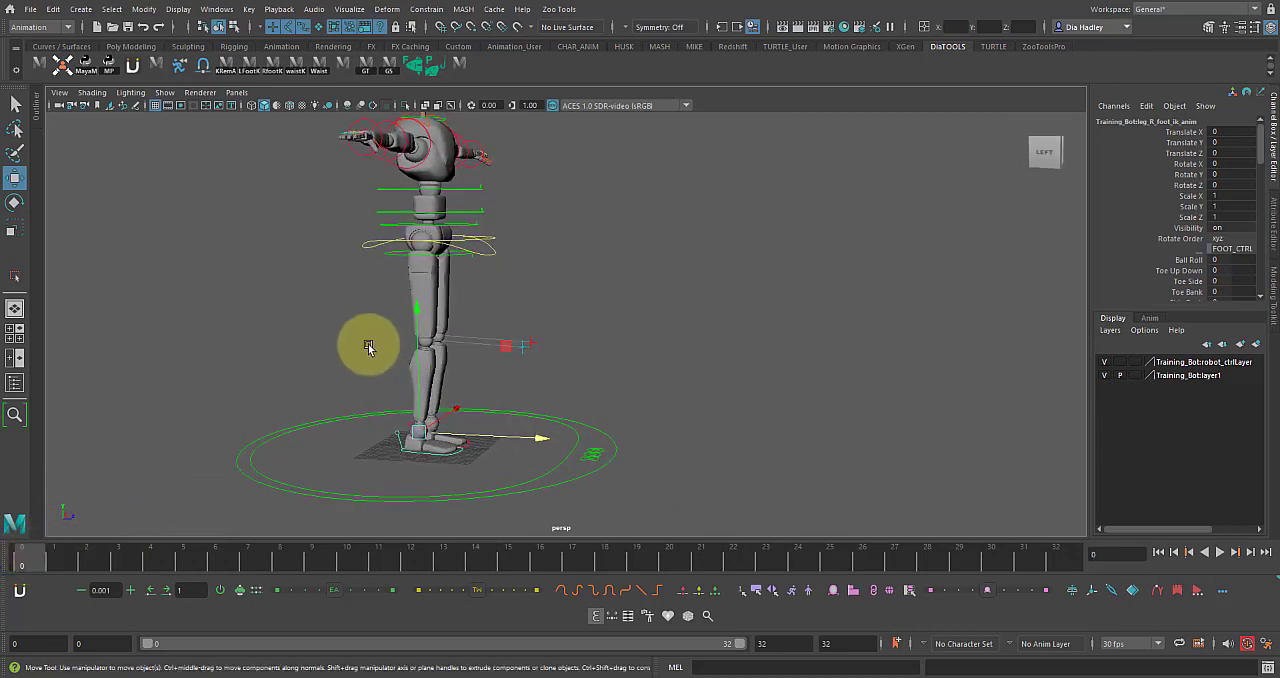
pyautogui.keyDown('alt'); pyautogui.moveTo(368, 345); pyautogui.dragTo(396, 355); pyautogui.keyUp('alt')
pyautogui.keyDown('alt'); pyautogui.moveTo(297, 311); pyautogui.dragTo(389, 315, button='right'); pyautogui.keyUp('alt')
pyautogui.keyDown('alt'); pyautogui.moveTo(389, 315); pyautogui.dragTo(425, 235, button='middle'); pyautogui.keyUp('alt')
pyautogui.keyDown('alt'); pyautogui.moveTo(430, 300); pyautogui.dragTo(484, 337, button='right'); pyautogui.keyUp('alt')
pyautogui.click(436, 419)
pyautogui.click(424, 416)
pyautogui.keyDown('alt'); pyautogui.moveTo(444, 409); pyautogui.dragTo(540, 388); pyautogui.keyUp('alt')
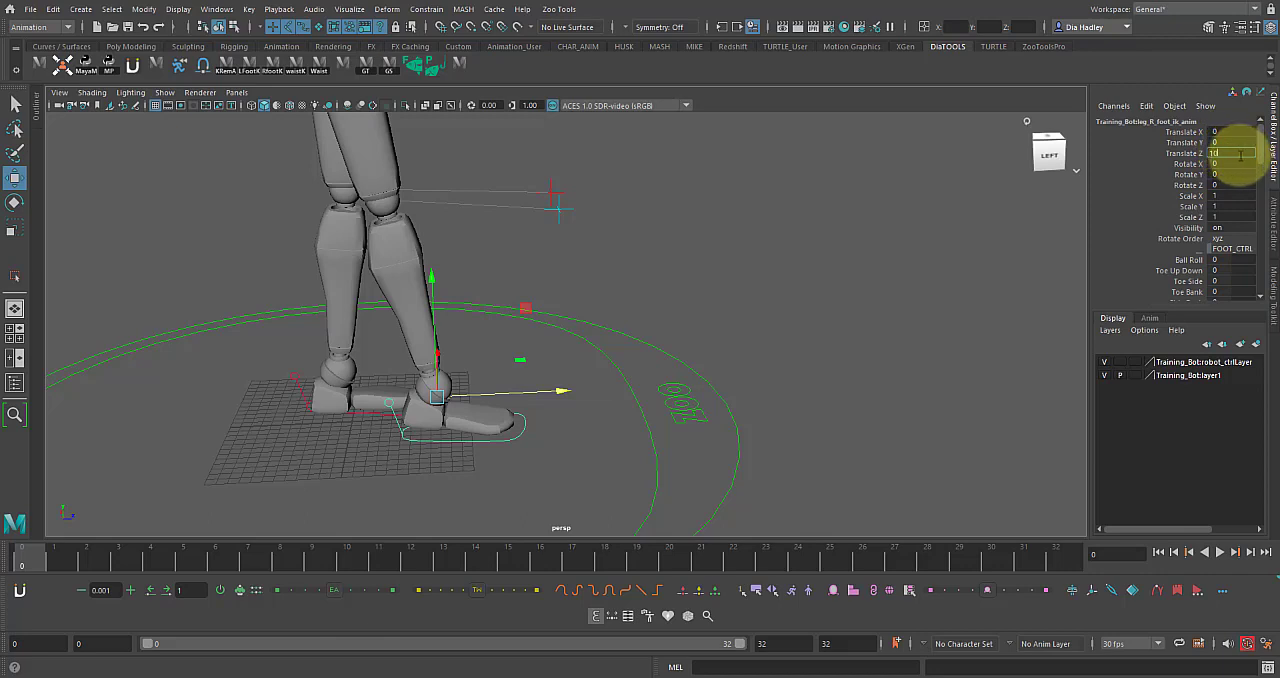
# Move the left foot control backward to a Translate Z of -10.
pyautogui.click(361, 415)
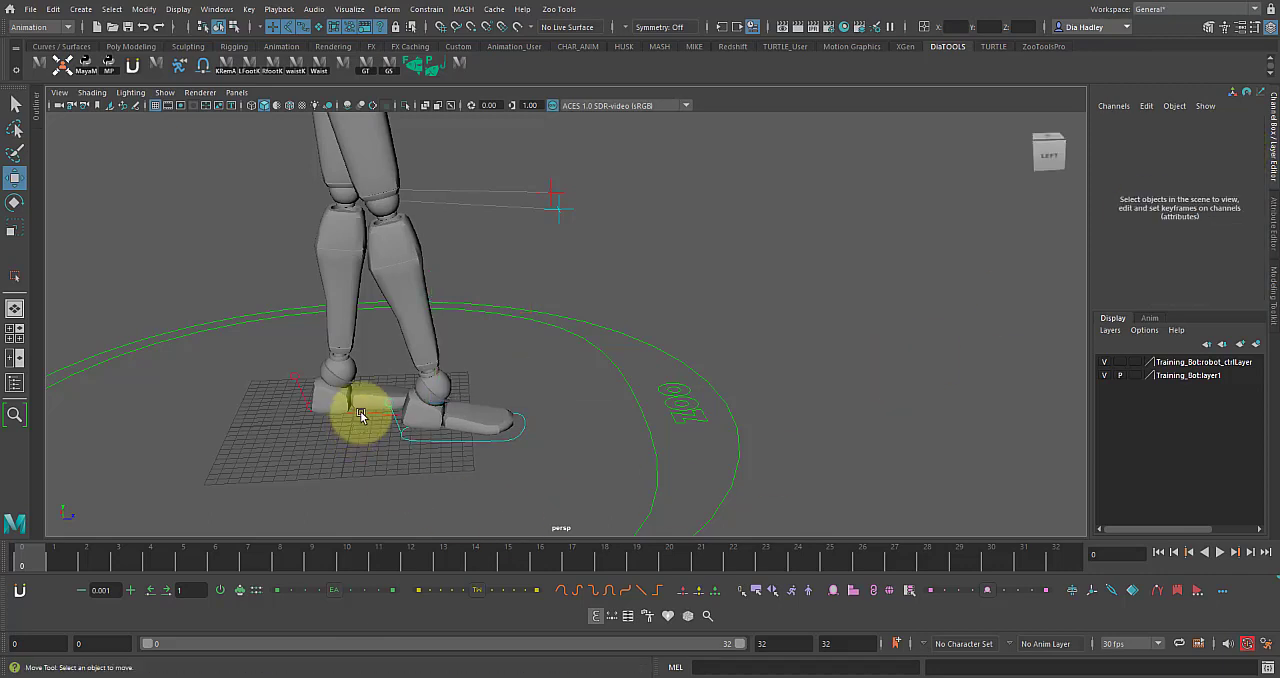
pyautogui.click(363, 417)
pyautogui.moveTo(457, 366); pyautogui.dragTo(400, 366)
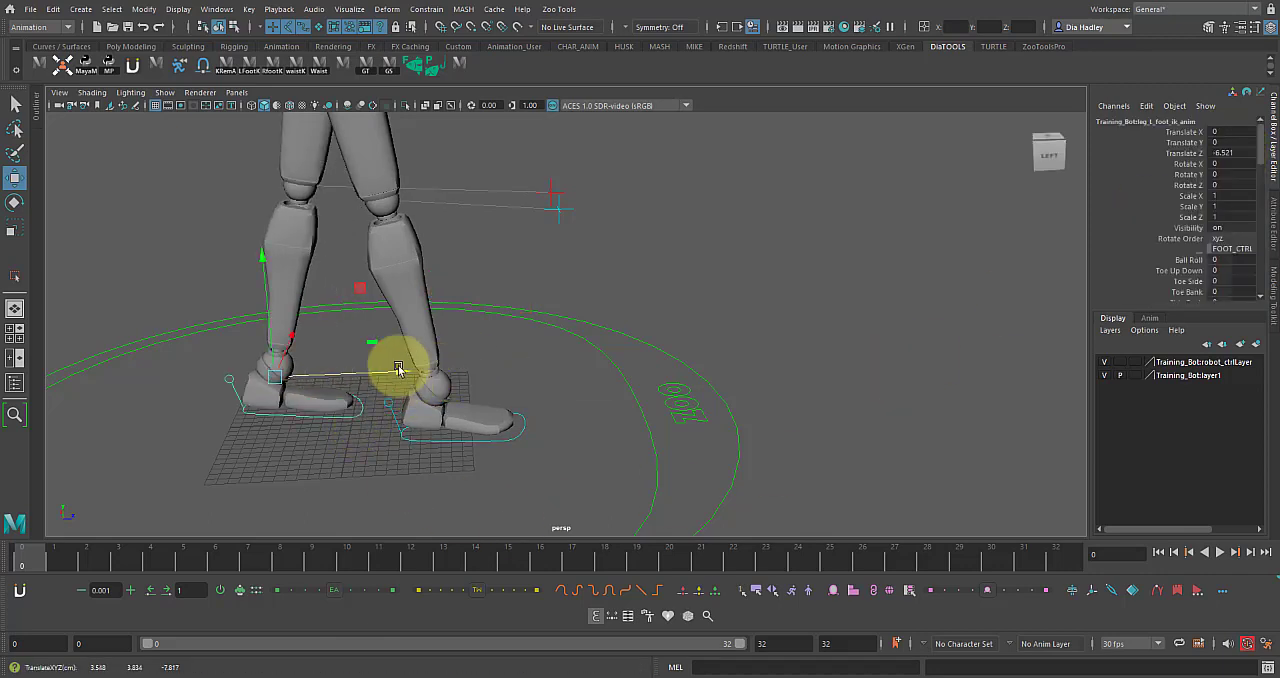
pyautogui.doubleClick(1222, 152)
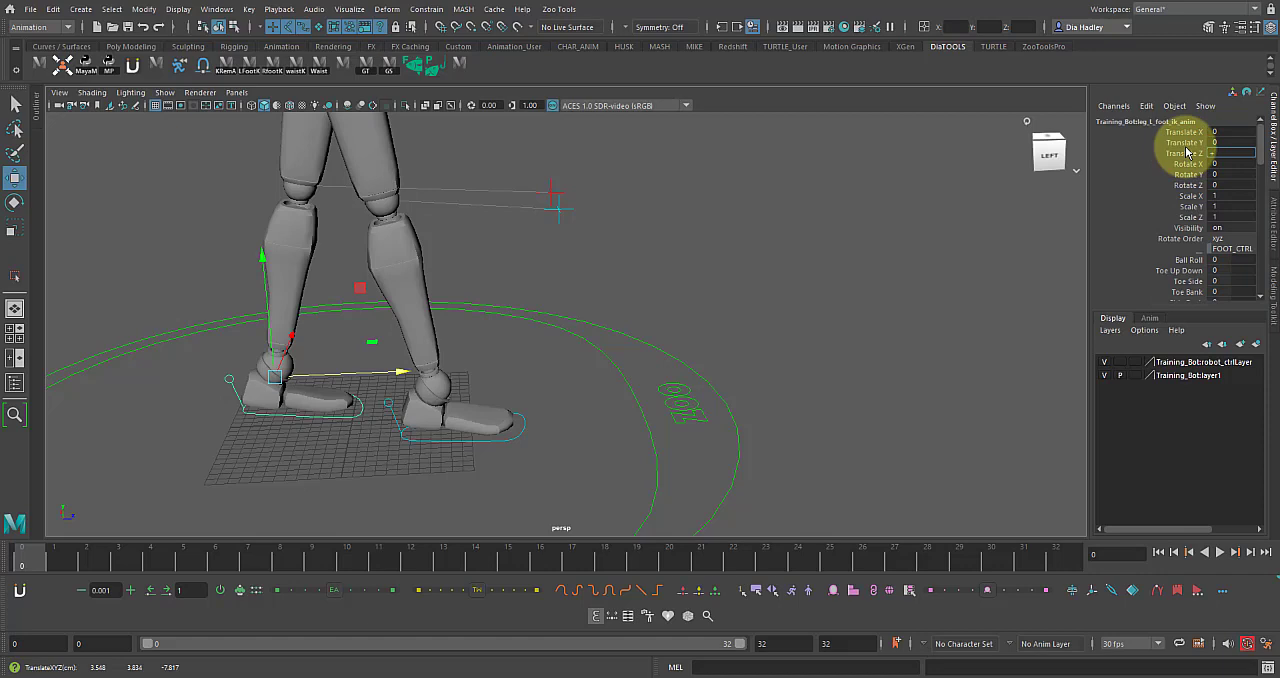
pyautogui.write('-10')
pyautogui.press('Return')
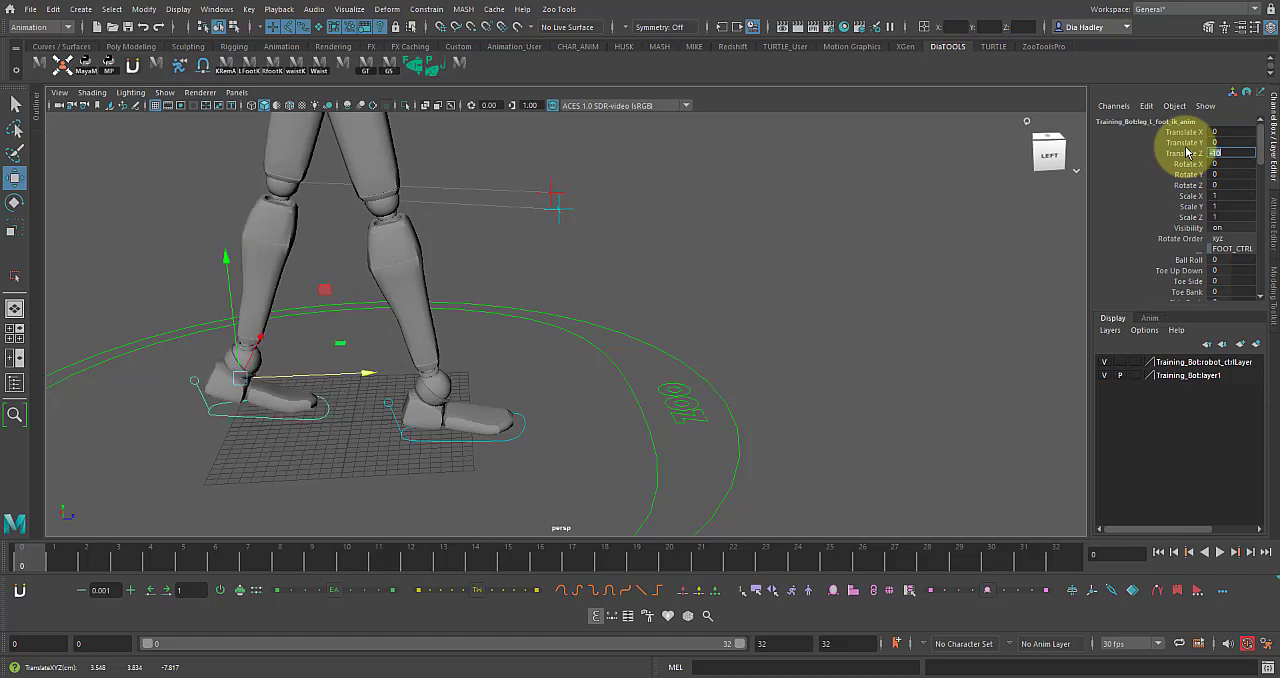
# Select all of the rig's controls and key the contact pose at frame 0.
pyautogui.keyDown('alt'); pyautogui.moveTo(534, 363); pyautogui.dragTo(599, 306); pyautogui.keyUp('alt')
pyautogui.keyDown('alt'); pyautogui.moveTo(599, 306); pyautogui.dragTo(499, 312, button='right'); pyautogui.keyUp('alt')
pyautogui.keyDown('alt'); pyautogui.moveTo(342, 215); pyautogui.dragTo(328, 219); pyautogui.keyUp('alt')
pyautogui.moveTo(298, 180); pyautogui.dragTo(658, 466)
pyautogui.keyDown('alt'); pyautogui.moveTo(379, 209); pyautogui.dragTo(469, 415); pyautogui.keyUp('alt')
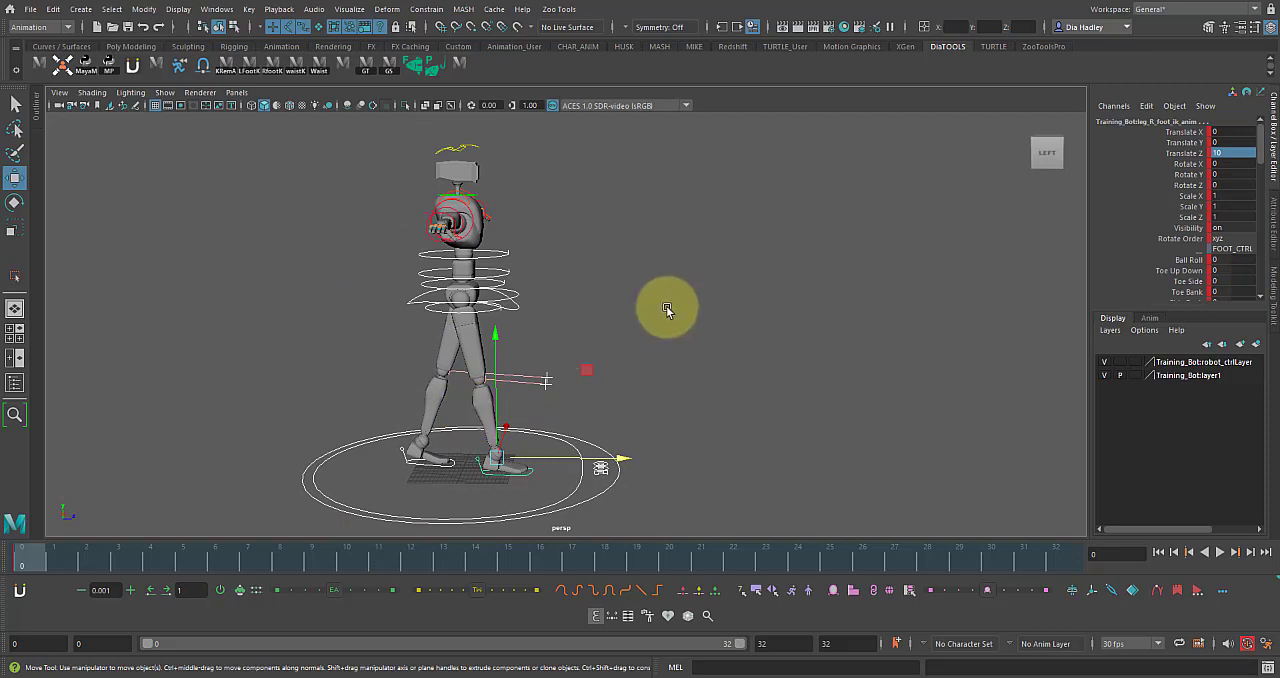
pyautogui.click(737, 374)
pyautogui.moveTo(346, 291); pyautogui.dragTo(656, 517)
pyautogui.keyDown('alt'); pyautogui.moveTo(700, 377); pyautogui.dragTo(699, 352); pyautogui.keyUp('alt')
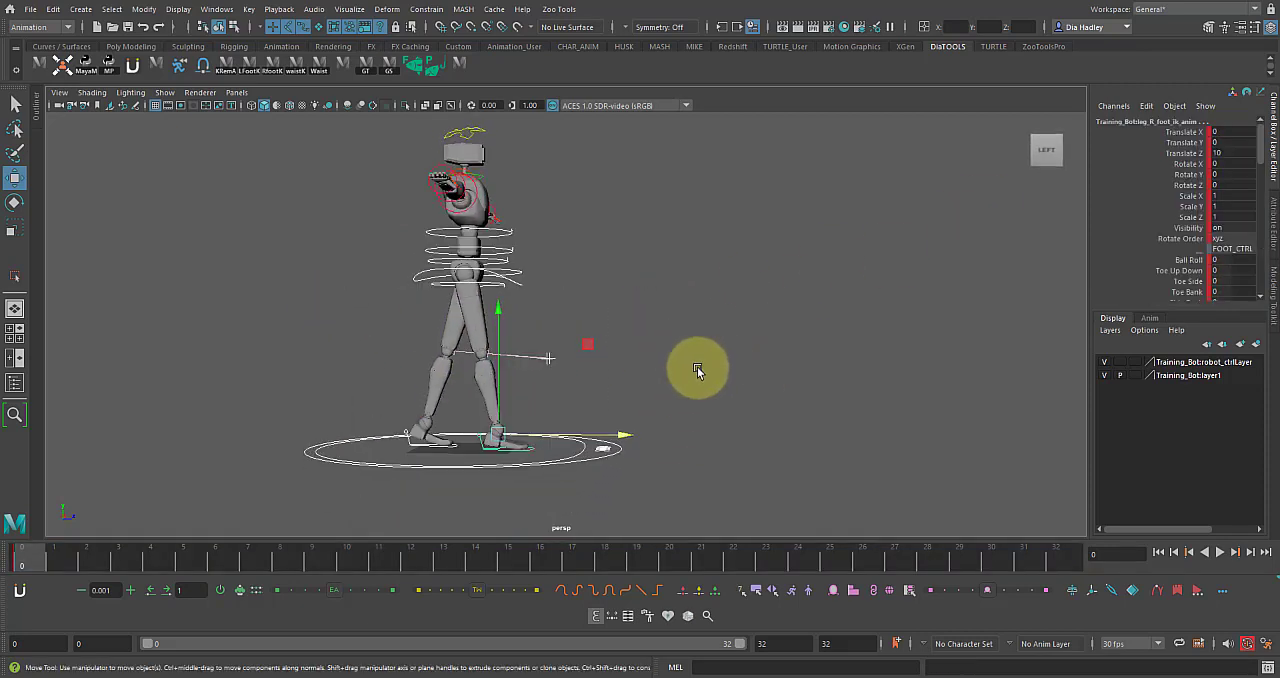
pyautogui.click(709, 354)
# At frame 0, lower the body with the COG control to a Translate Y of about -1.161.
pyautogui.click(22, 563)
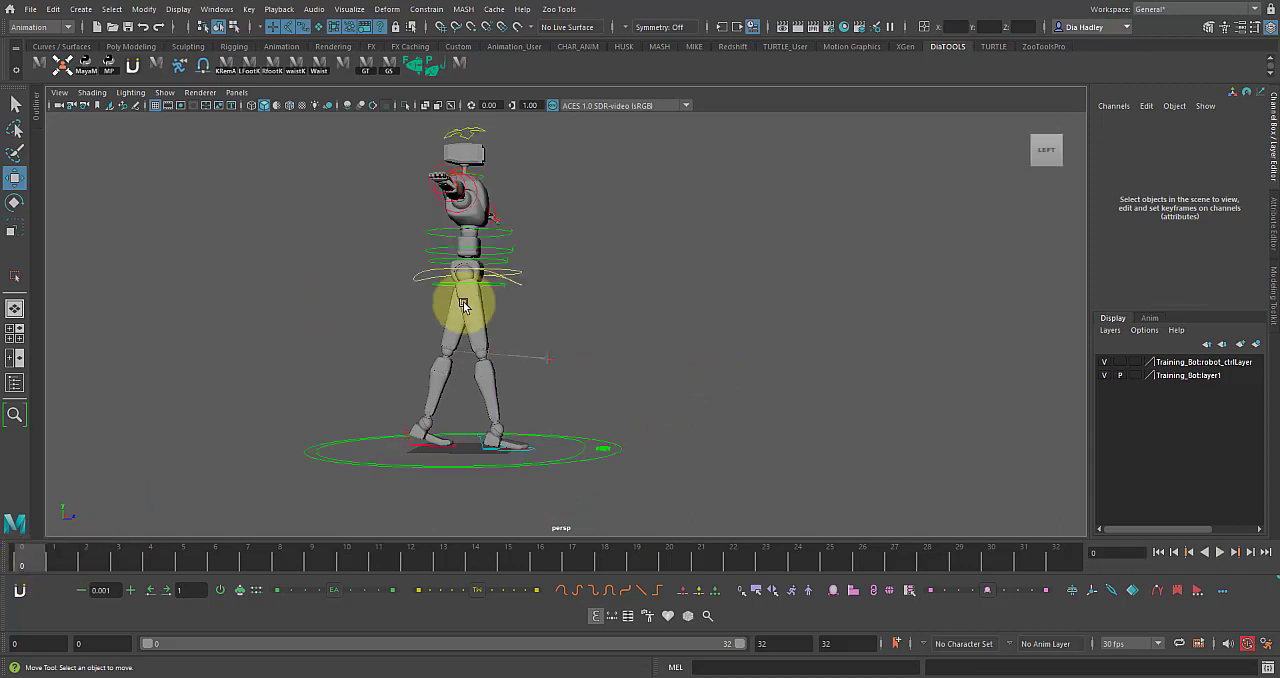
pyautogui.click(480, 250)
pyautogui.moveTo(480, 250)
pyautogui.mouseDown()
pyautogui.moveTo(467, 227)
pyautogui.moveTo(470, 240)
pyautogui.mouseUp()
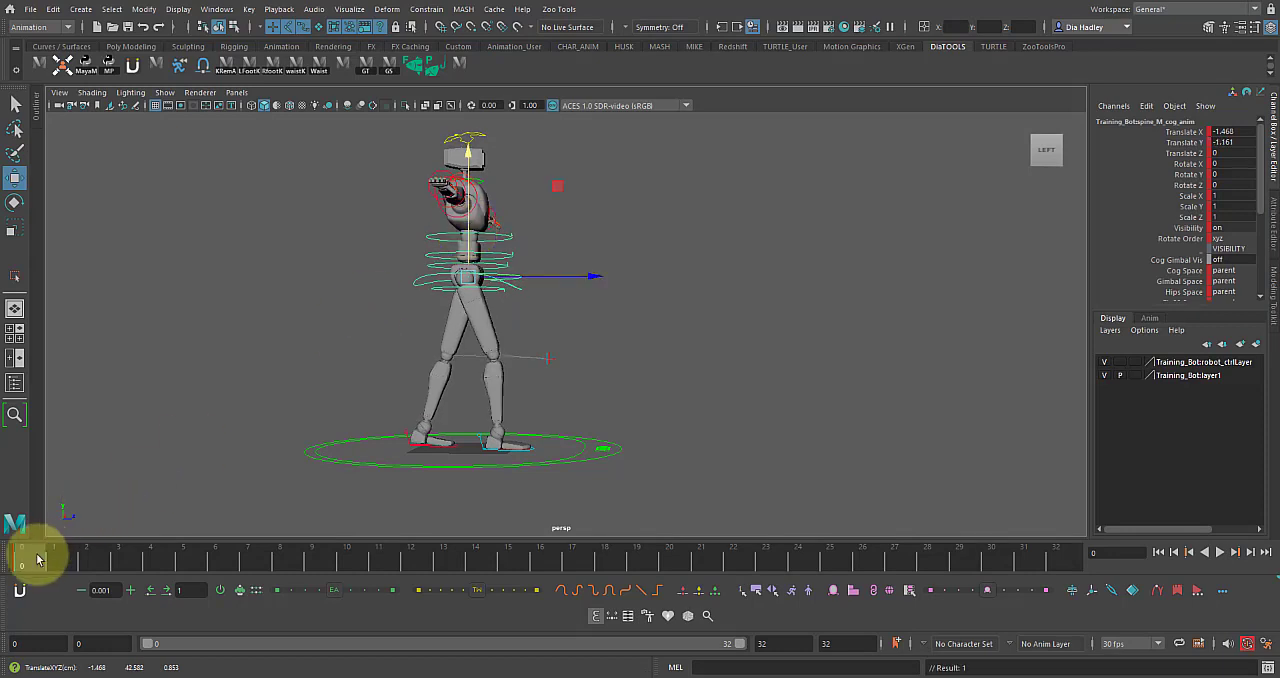
pyautogui.keyDown('alt'); pyautogui.moveTo(486, 448); pyautogui.dragTo(489, 460); pyautogui.keyUp('alt')
pyautogui.keyDown('alt'); pyautogui.moveTo(489, 460); pyautogui.dragTo(474, 460, button='right'); pyautogui.keyUp('alt')
pyautogui.keyDown('alt'); pyautogui.moveTo(465, 457); pyautogui.dragTo(494, 357, button='middle'); pyautogui.keyUp('alt')
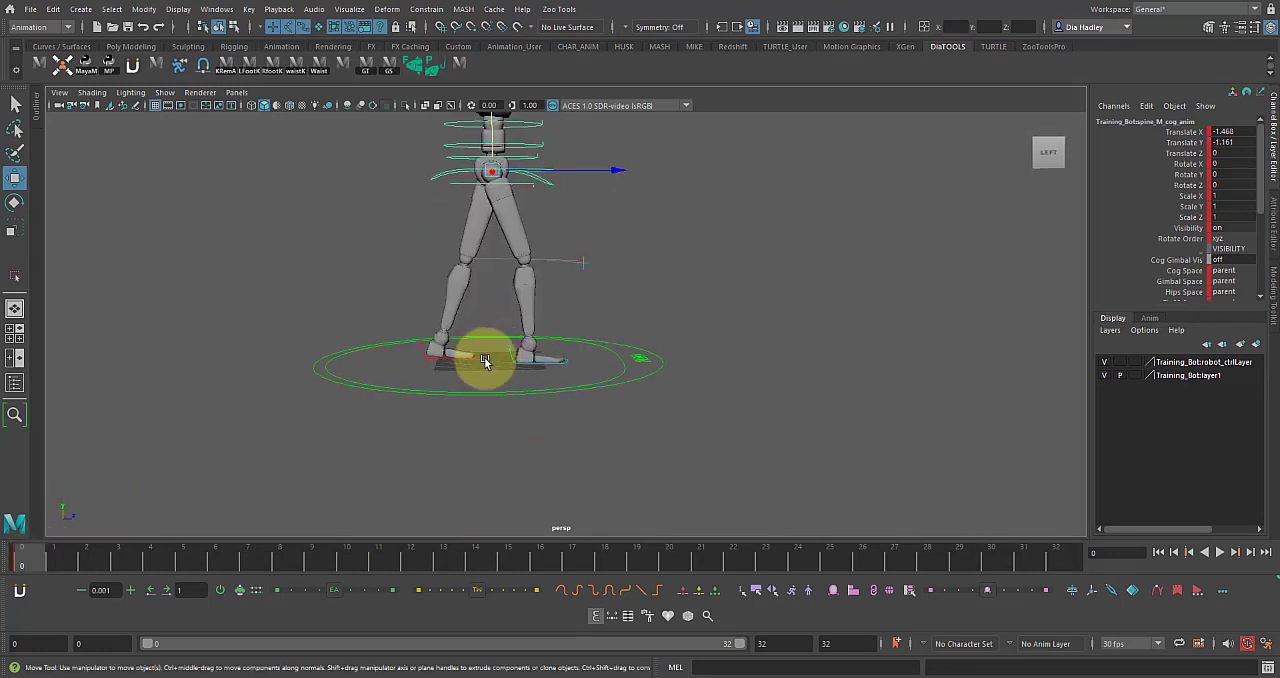
pyautogui.keyDown('alt'); pyautogui.moveTo(494, 357); pyautogui.dragTo(483, 415, button='right'); pyautogui.keyUp('alt')
pyautogui.keyDown('alt'); pyautogui.moveTo(483, 415); pyautogui.dragTo(477, 434); pyautogui.keyUp('alt')
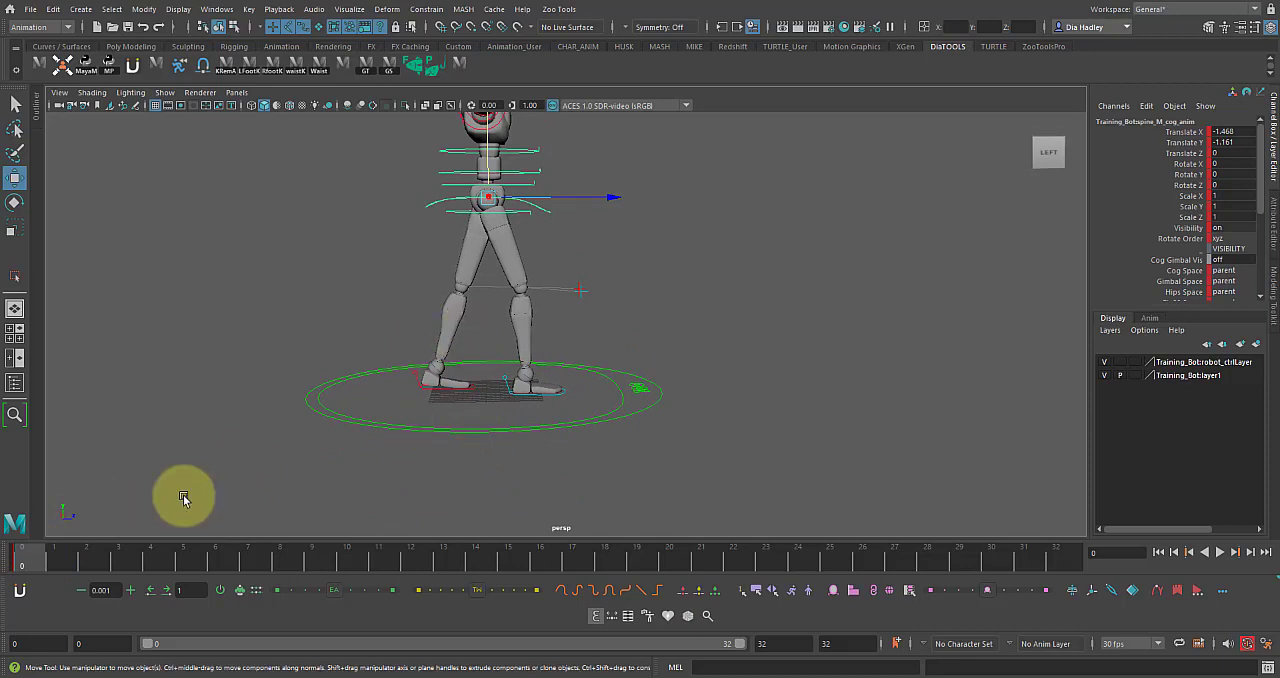
pyautogui.click(21, 568)
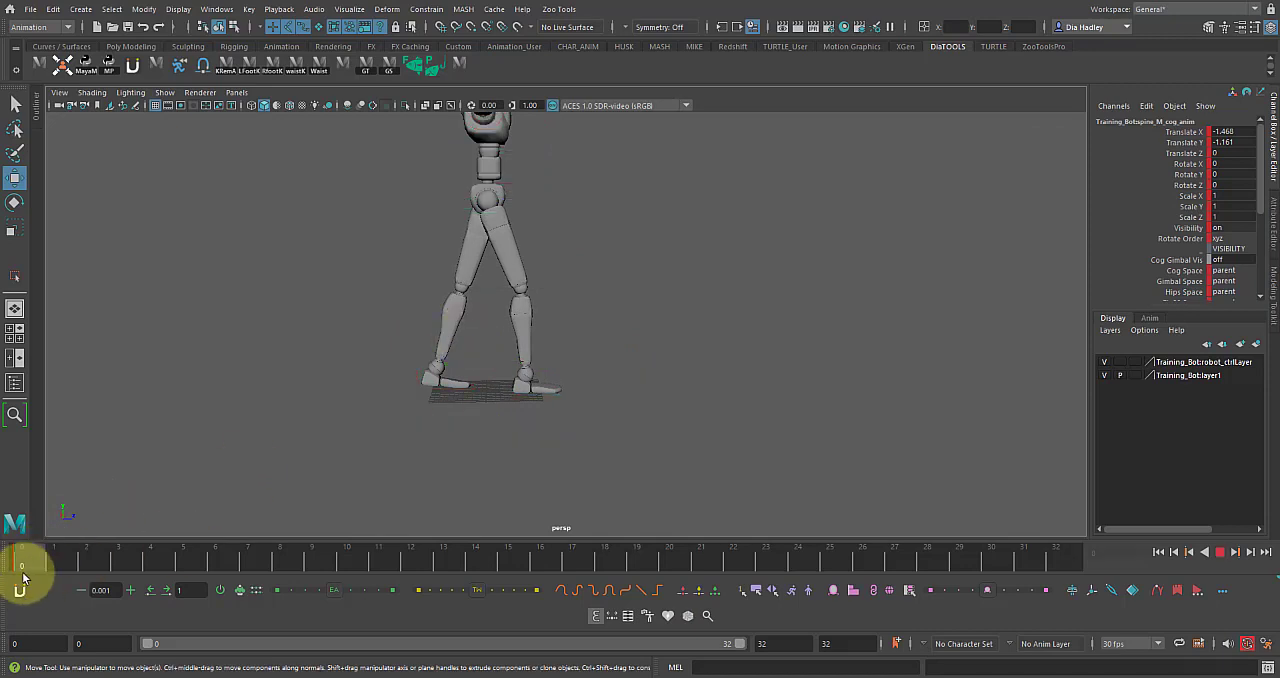
# Raise the right foot's toes by setting its Ball Roll to about -15.3.
pyautogui.click(505, 387)
pyautogui.press('e')
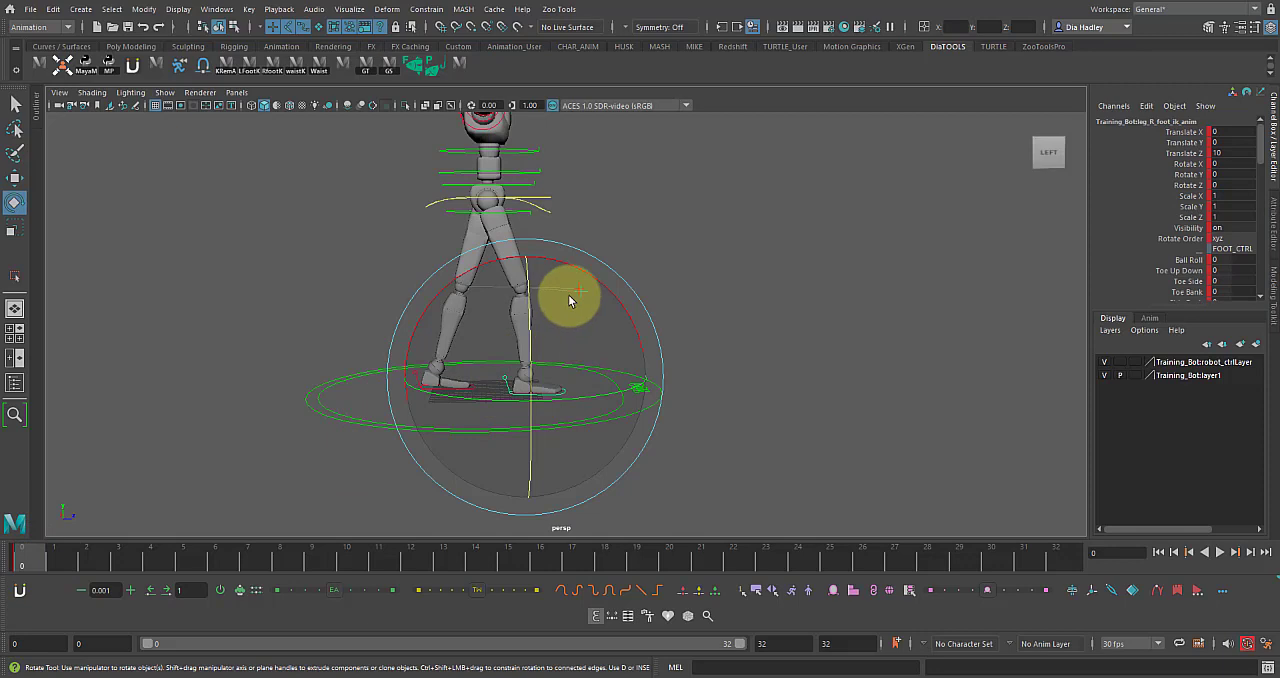
pyautogui.moveTo(580, 272); pyautogui.dragTo(509, 396)
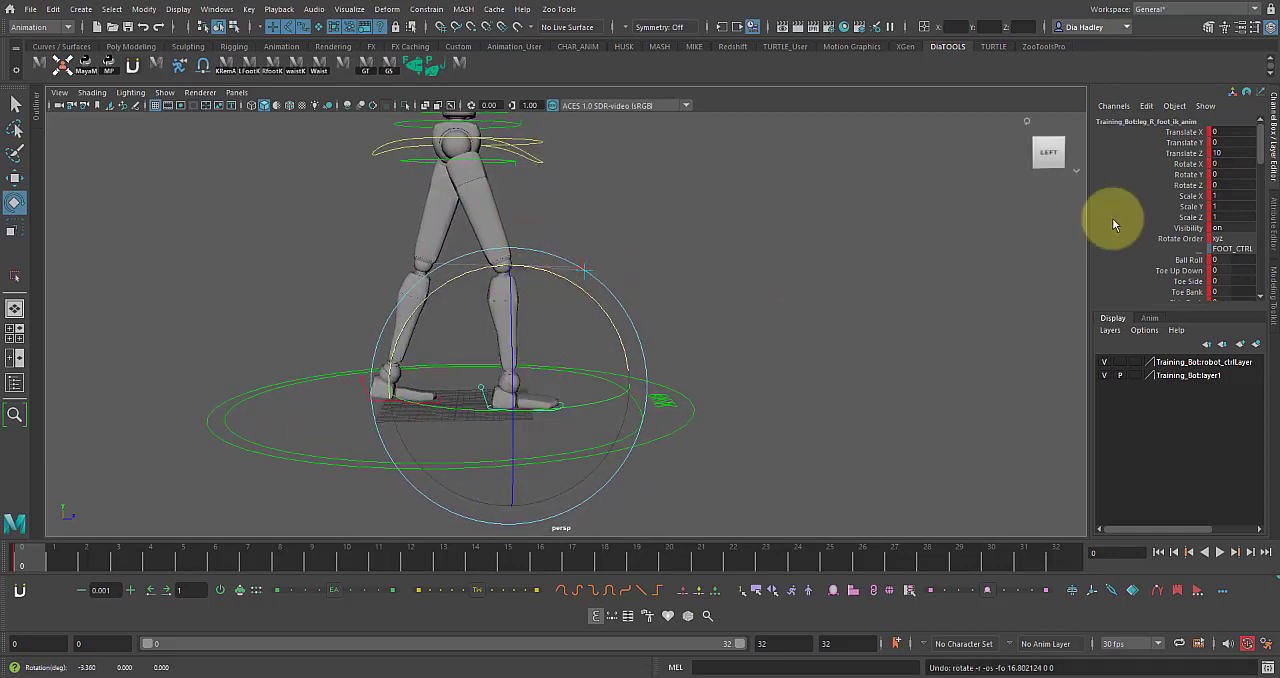
pyautogui.click(1189, 259)
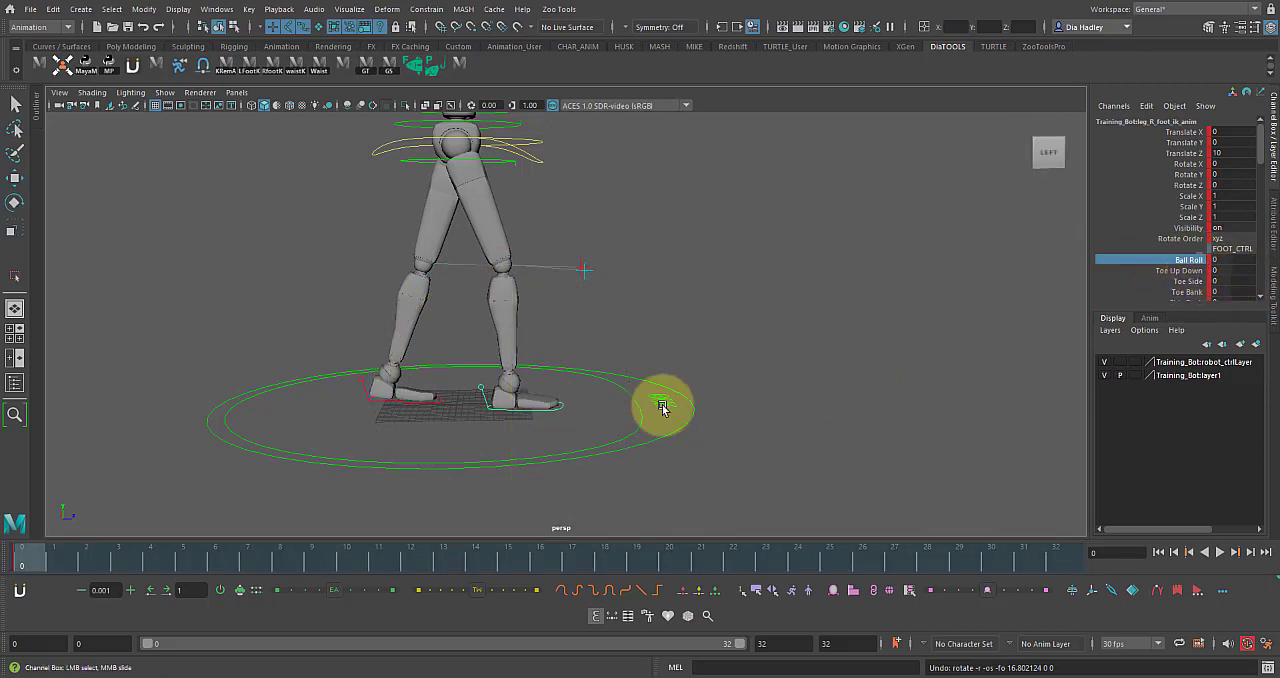
pyautogui.moveTo(634, 373); pyautogui.dragTo(657, 353, button='middle')
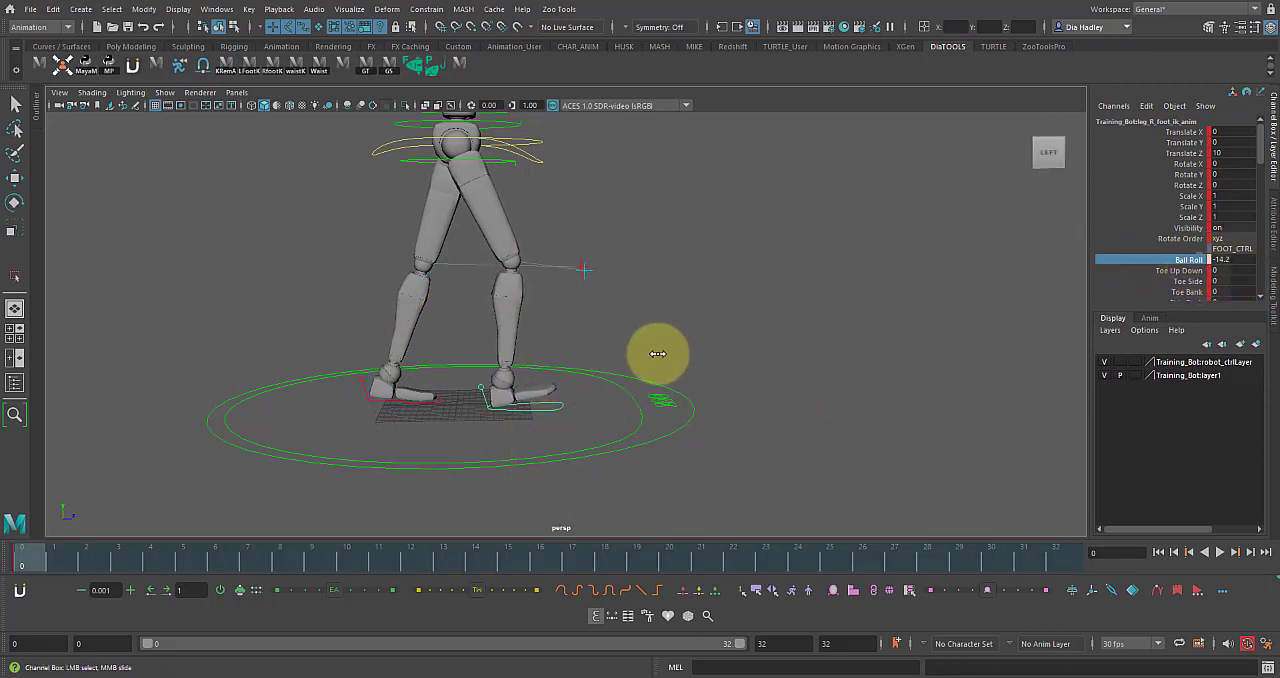
# Readjust the COG control's position to a Translate Y of about -0.129.
pyautogui.click(508, 149)
pyautogui.press('w')
pyautogui.keyDown('alt'); pyautogui.moveTo(475, 126); pyautogui.dragTo(471, 146, button='middle'); pyautogui.keyUp('alt')
pyautogui.moveTo(454, 138); pyautogui.dragTo(455, 128)
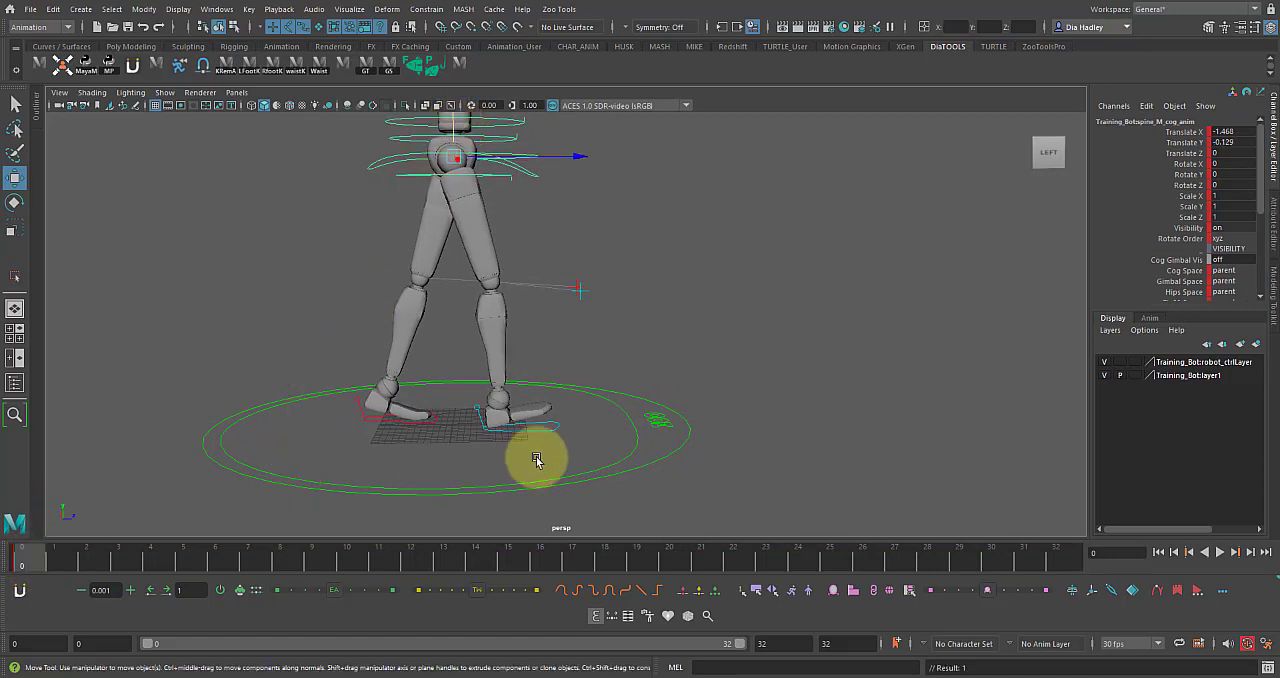
# Raise the left foot's heel by setting its Ball Roll to about 21.
pyautogui.click(418, 425)
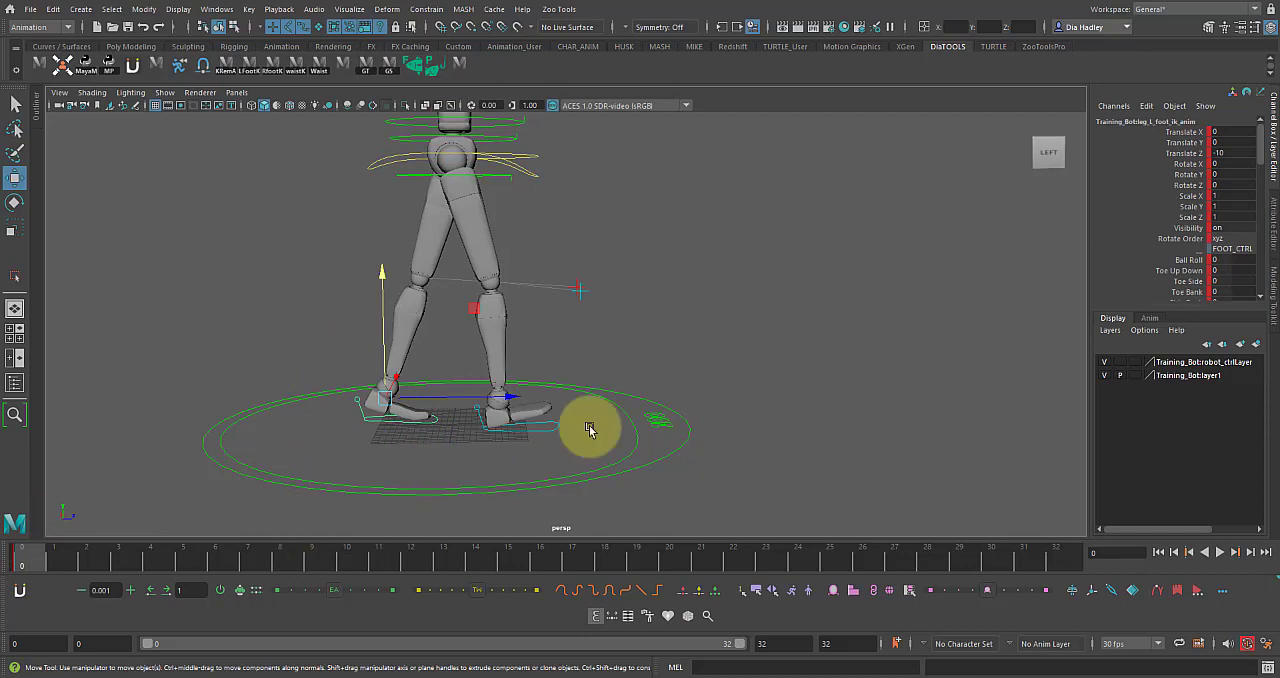
pyautogui.click(1185, 261)
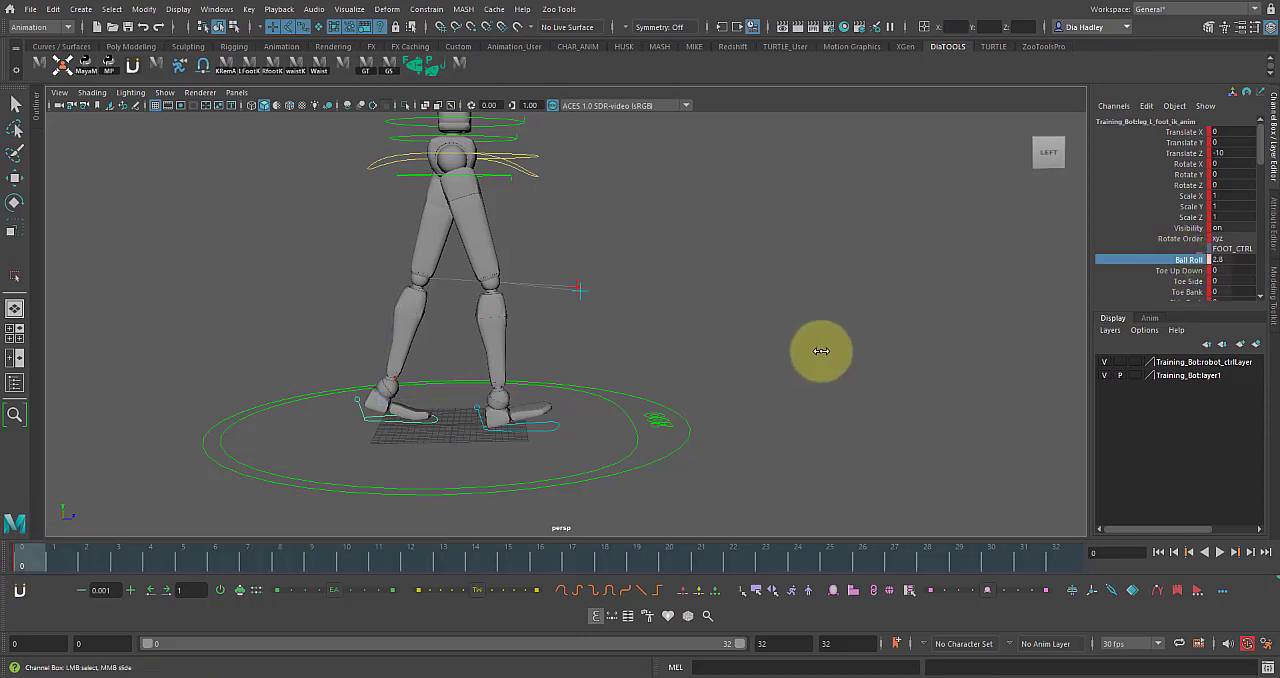
pyautogui.moveTo(860, 349); pyautogui.dragTo(947, 349, button='middle')
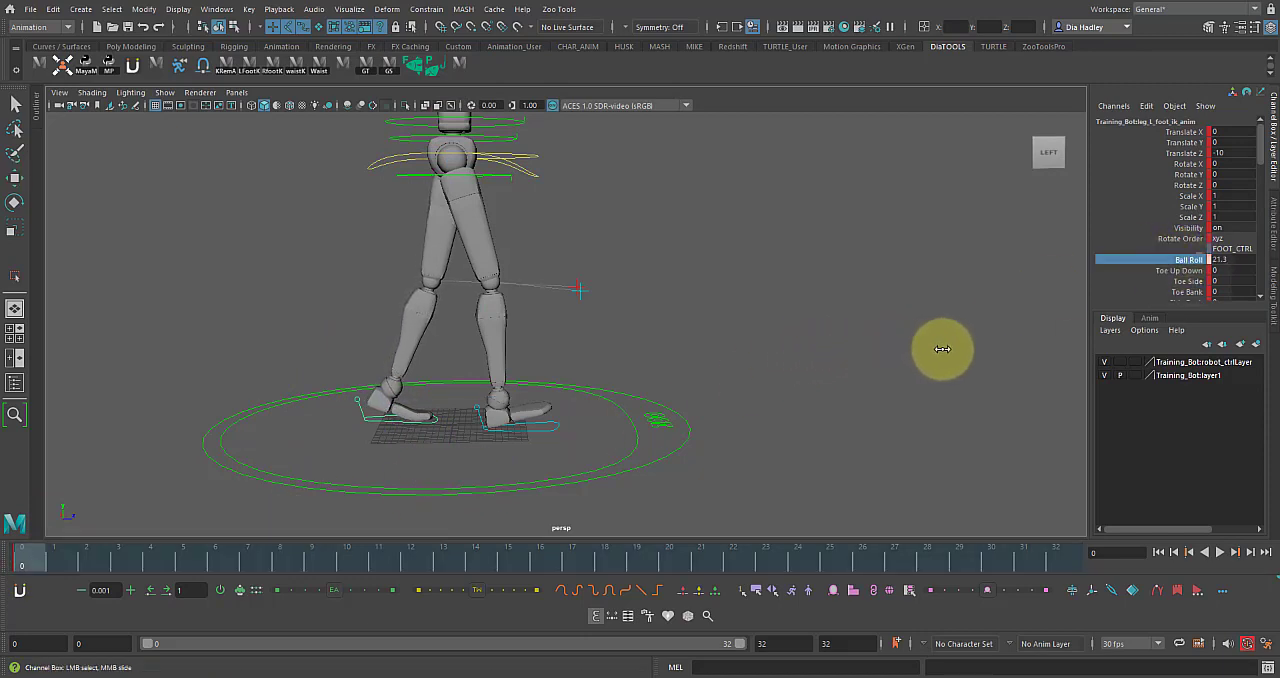
pyautogui.keyDown('alt'); pyautogui.moveTo(786, 354); pyautogui.dragTo(728, 368, button='right'); pyautogui.keyUp('alt')
# Twist the hips control to a Rotate Y of about 3.5.
pyautogui.keyDown('alt'); pyautogui.moveTo(728, 368); pyautogui.dragTo(750, 390, button='middle'); pyautogui.keyUp('alt')
pyautogui.keyDown('alt'); pyautogui.moveTo(606, 360); pyautogui.dragTo(645, 288, button='right'); pyautogui.keyUp('alt')
pyautogui.press('w')
pyautogui.click(548, 264)
pyautogui.click(537, 251)
pyautogui.press('e')
pyautogui.moveTo(501, 196); pyautogui.dragTo(549, 251)
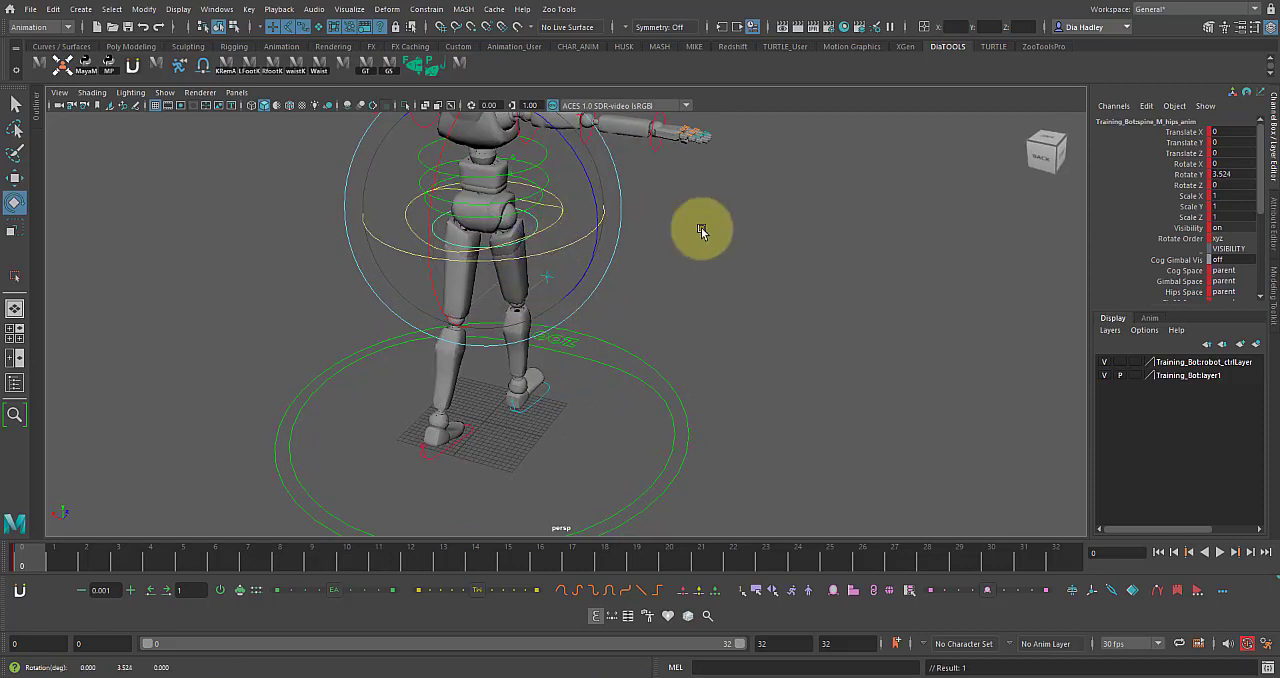
pyautogui.keyDown('alt'); pyautogui.moveTo(782, 338); pyautogui.dragTo(786, 312); pyautogui.keyUp('alt')
pyautogui.doubleClick(1220, 173)
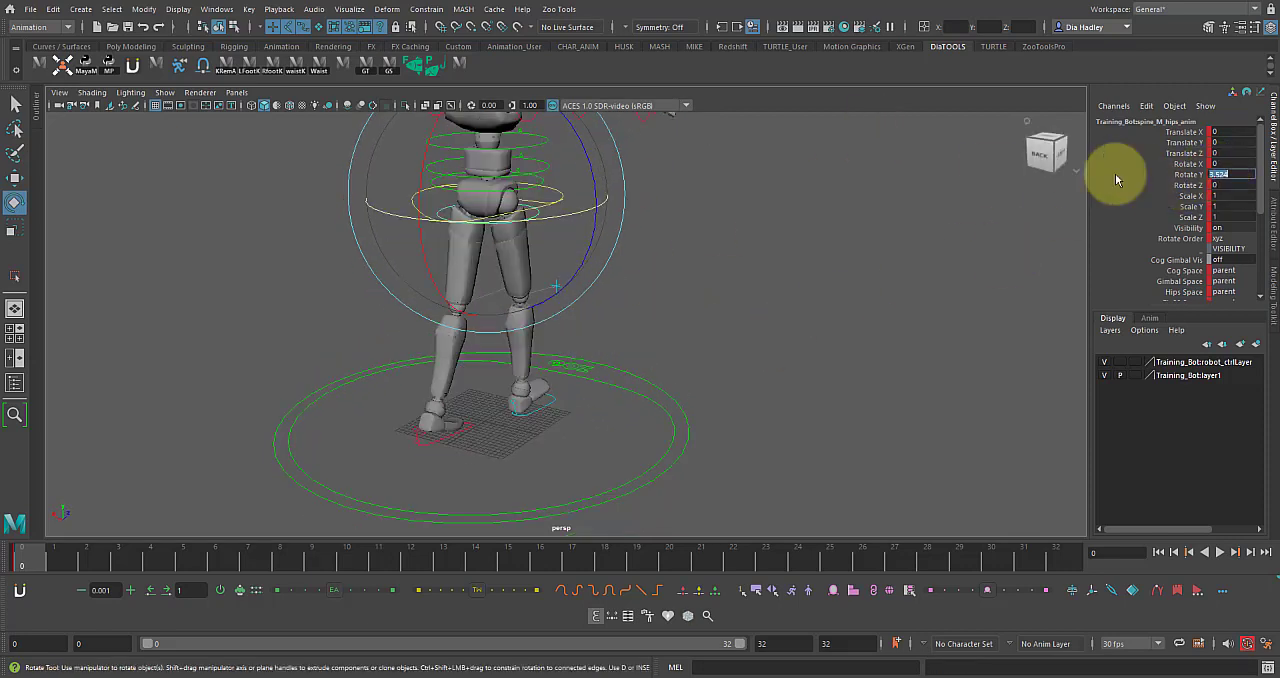
# Move the right foot control forward to a Translate Z of 12.
pyautogui.keyDown('alt'); pyautogui.moveTo(522, 291); pyautogui.dragTo(581, 344); pyautogui.keyUp('alt')
pyautogui.keyDown('alt'); pyautogui.moveTo(599, 379); pyautogui.dragTo(563, 398); pyautogui.keyUp('alt')
pyautogui.click(564, 405)
pyautogui.press('w')
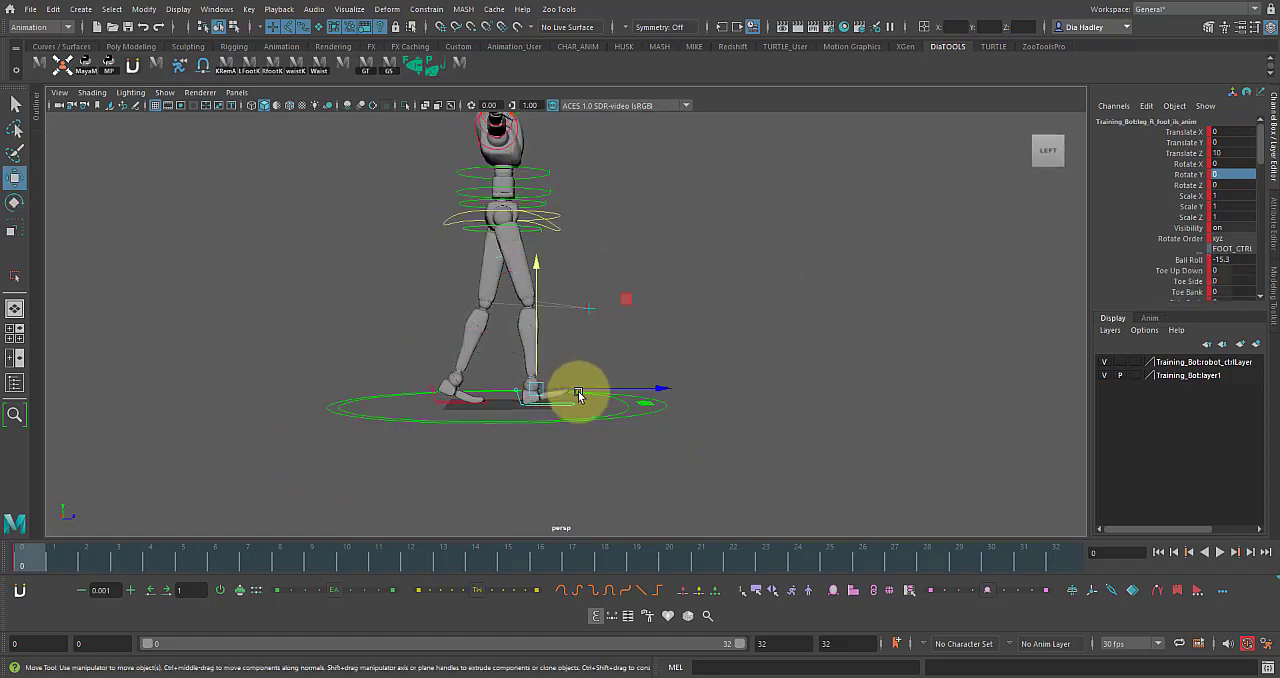
pyautogui.click(1185, 153)
pyautogui.moveTo(606, 389); pyautogui.dragTo(612, 390)
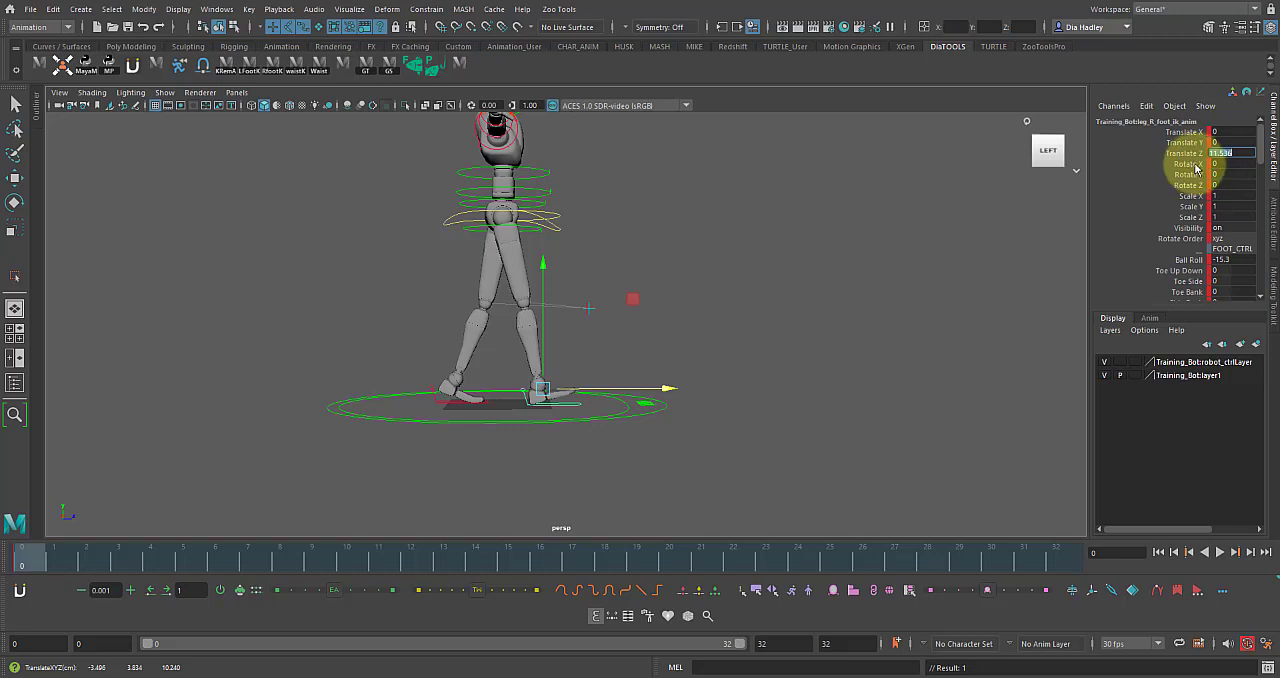
pyautogui.press('Return')
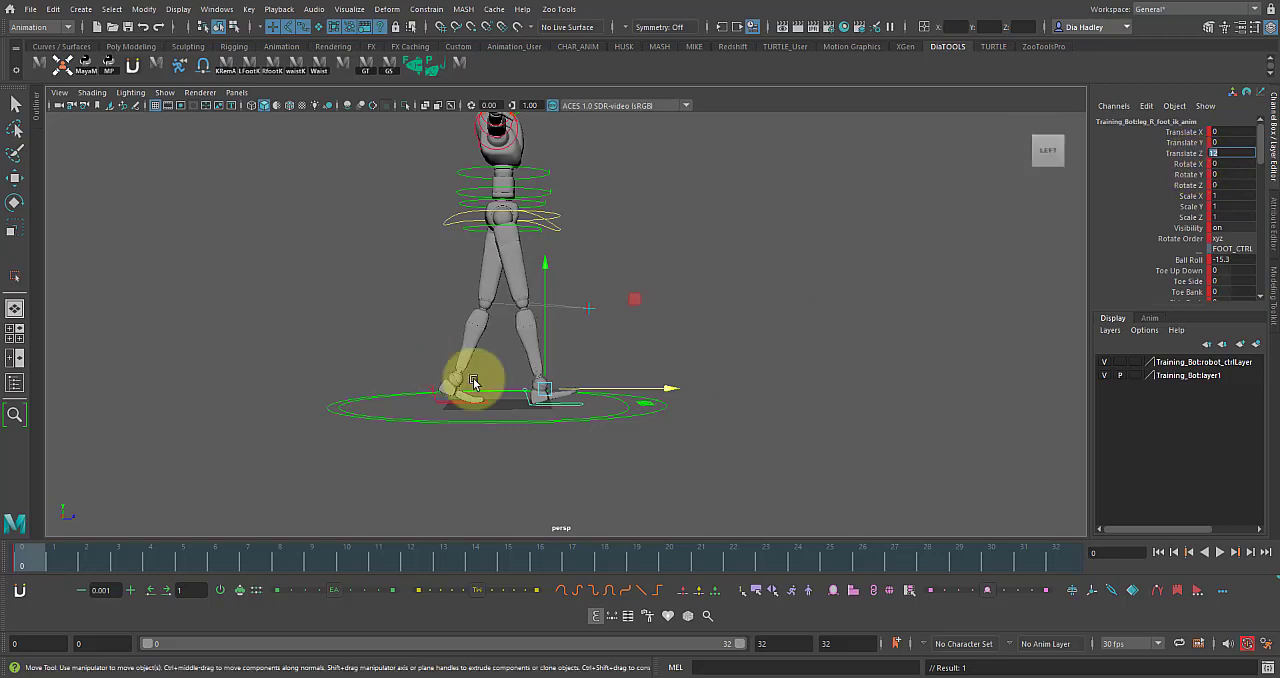
# Move the left foot control back to a Translate Z of -12.
pyautogui.click(450, 405)
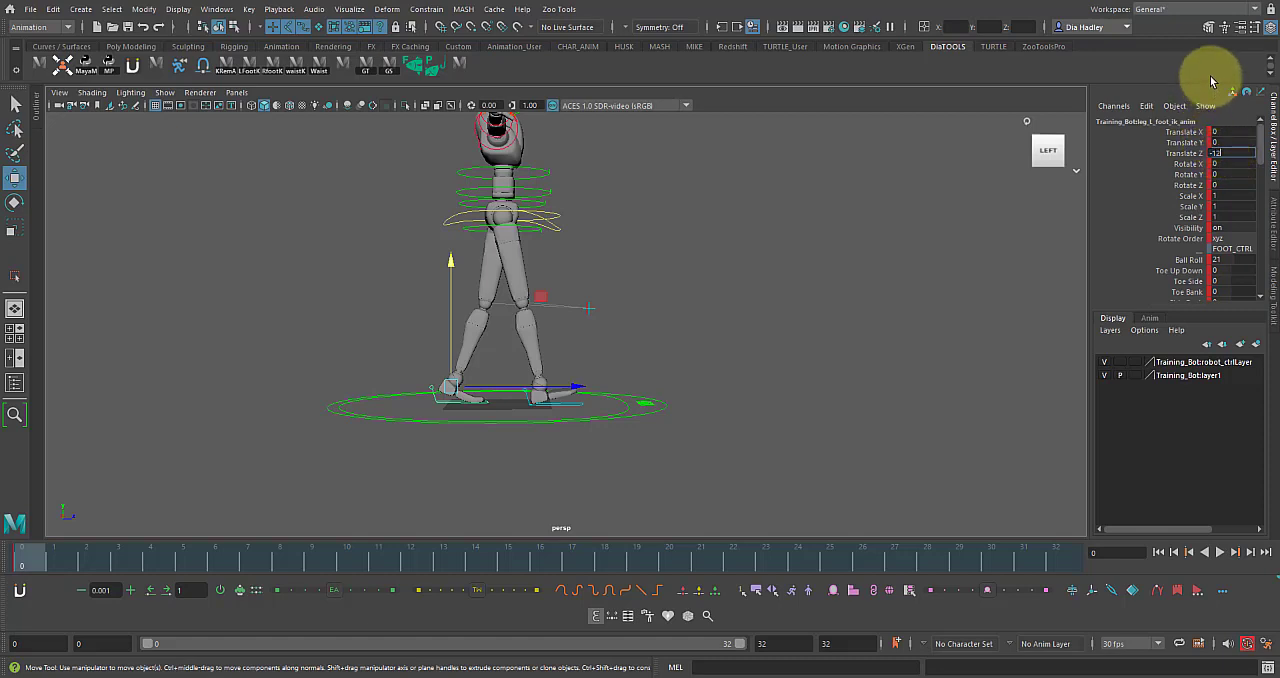
pyautogui.write('2')
pyautogui.press('Return')
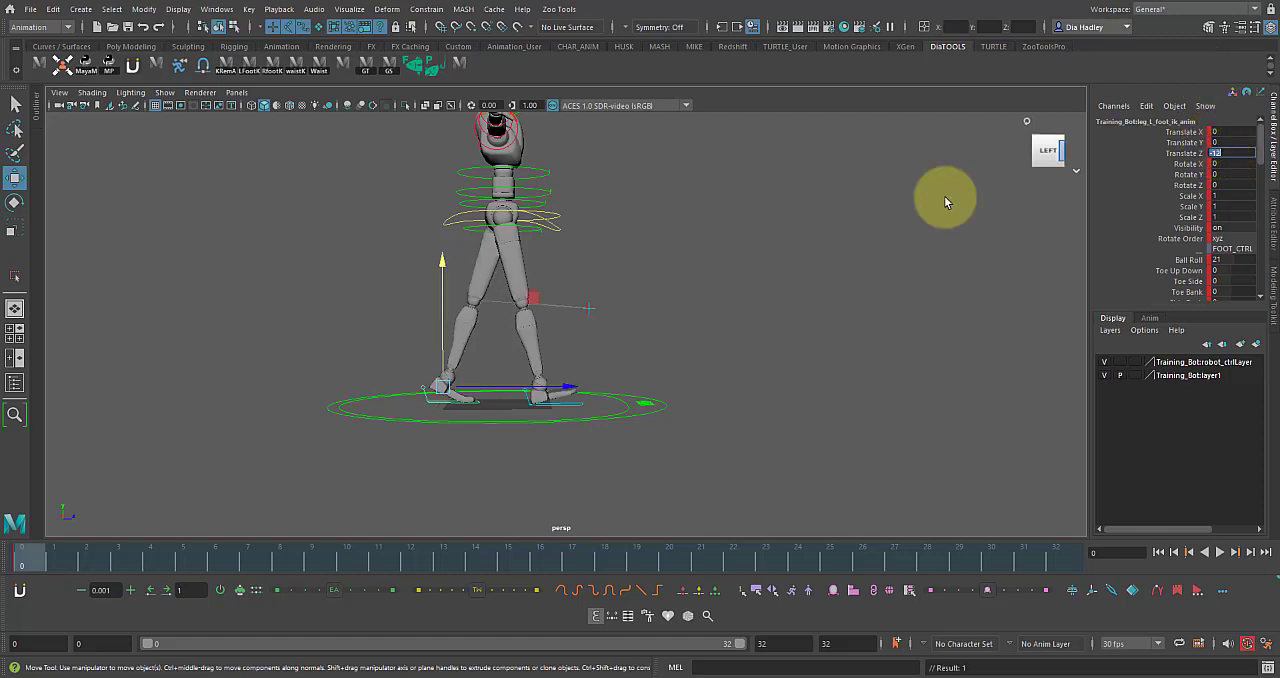
# Increase the hips control's twist to a Rotate Y of about 10.3.
pyautogui.click(522, 228)
pyautogui.press('e')
pyautogui.click(530, 207)
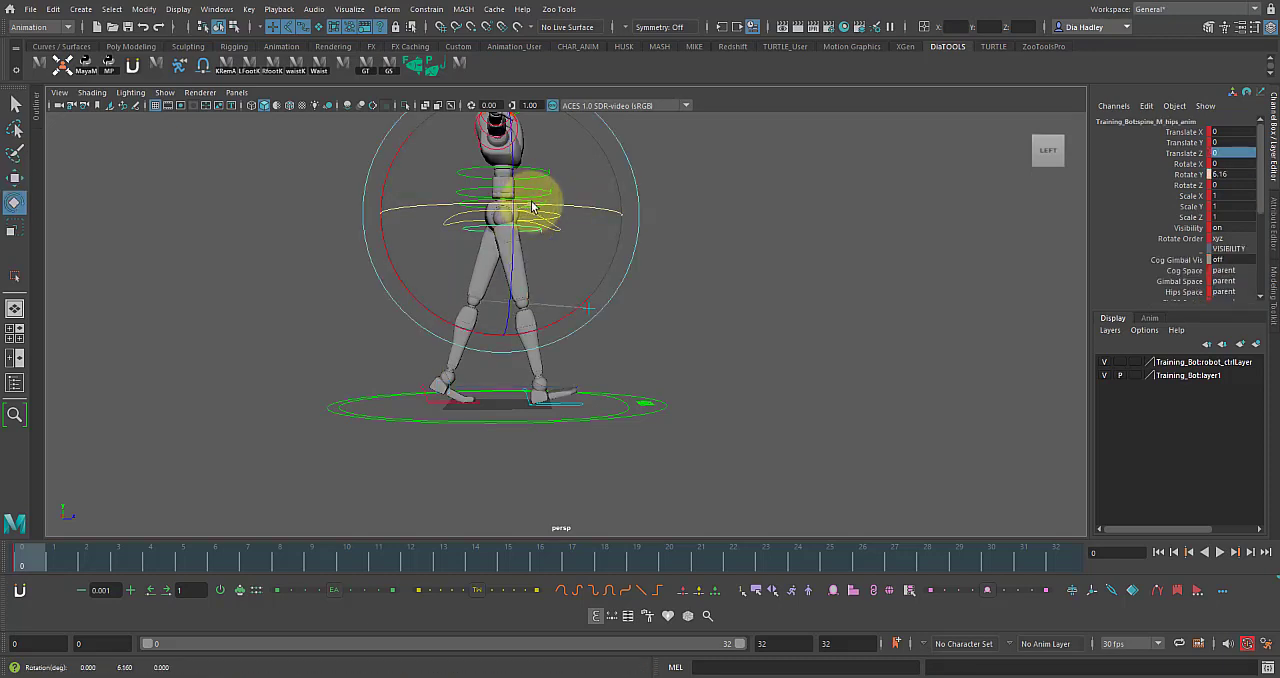
pyautogui.click(528, 196)
# Lower the body with the COG control to a Translate Y of about -0.323.
pyautogui.press('w')
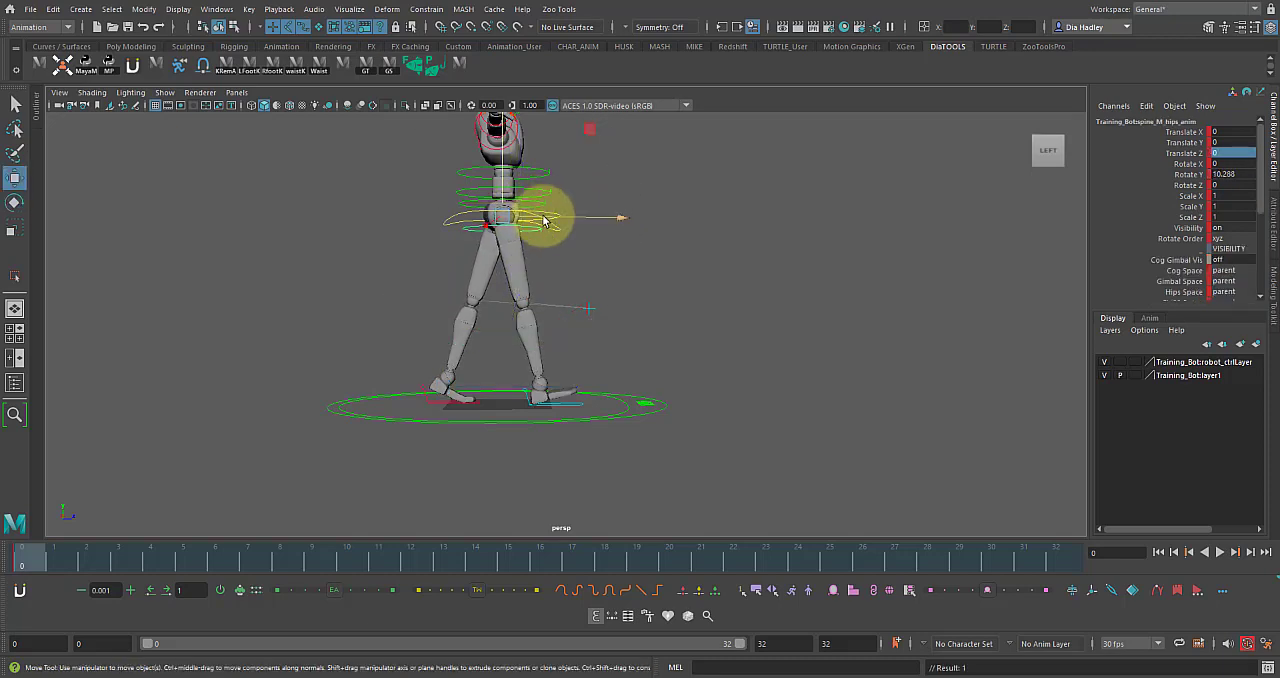
pyautogui.moveTo(502, 183); pyautogui.dragTo(505, 187)
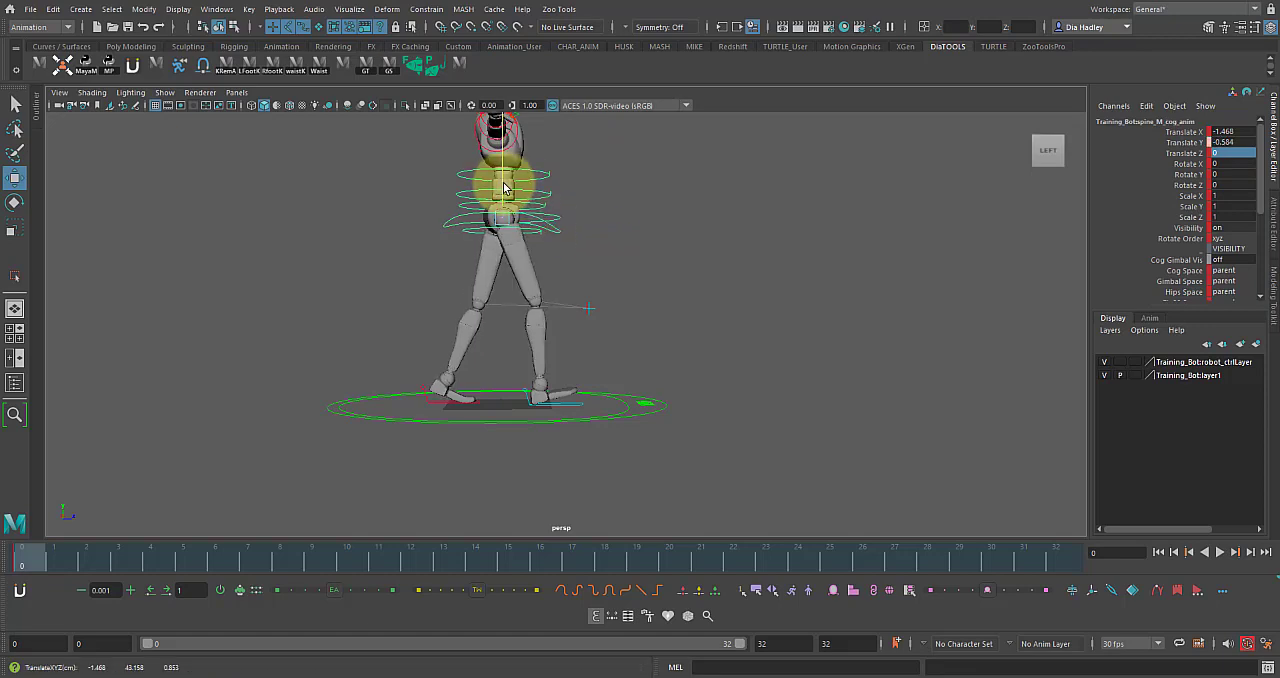
pyautogui.hotkey('ctrl', 'z')
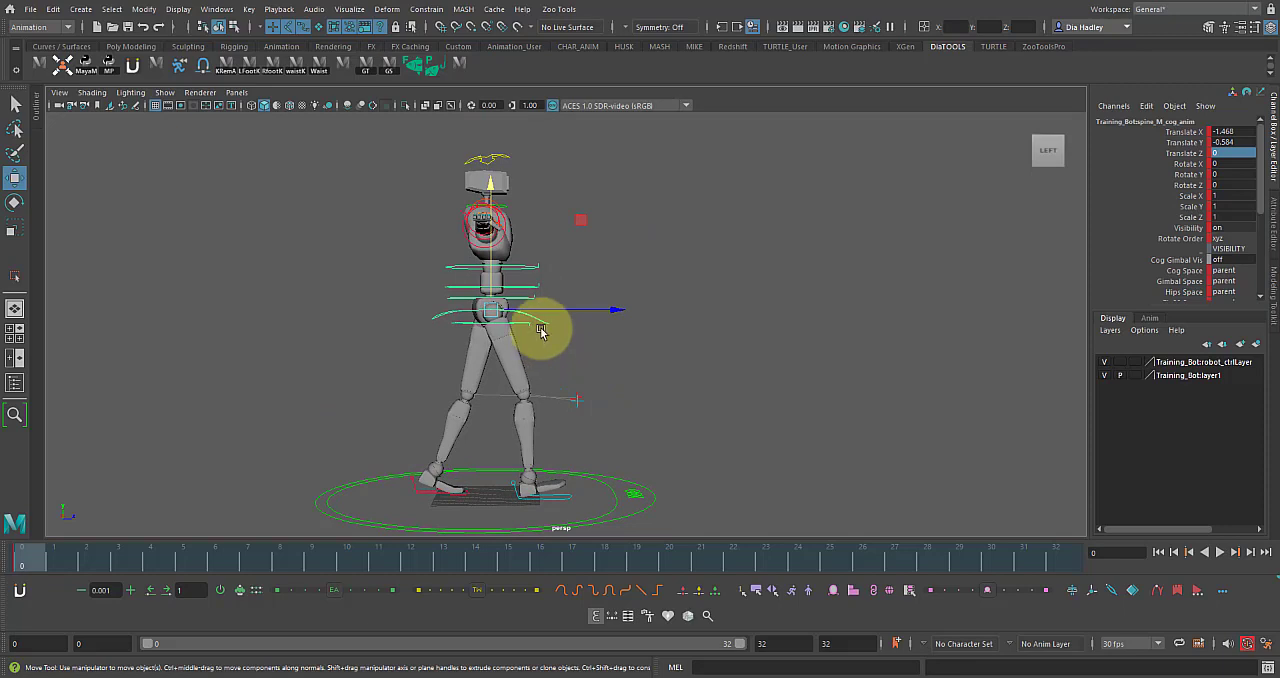
pyautogui.keyDown('alt'); pyautogui.moveTo(552, 364); pyautogui.dragTo(632, 397, button='right'); pyautogui.keyUp('alt')
pyautogui.keyDown('alt'); pyautogui.moveTo(546, 368); pyautogui.dragTo(611, 411, button='middle'); pyautogui.keyUp('alt')
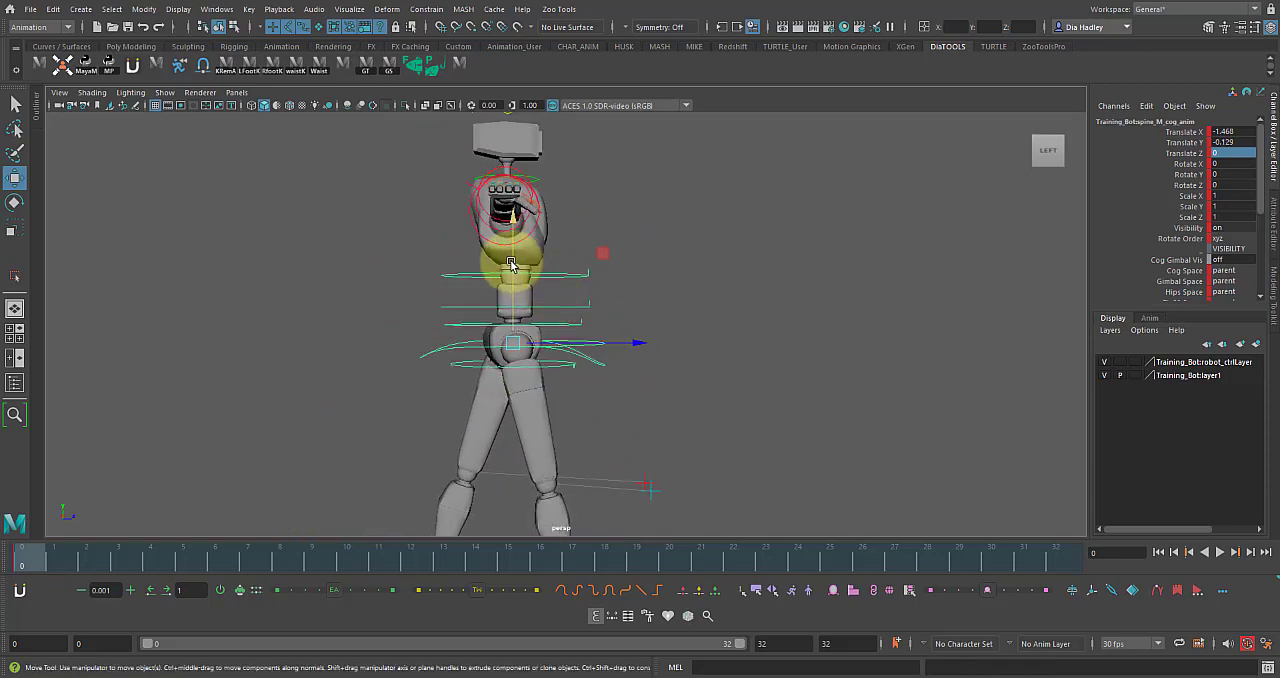
pyautogui.moveTo(509, 254); pyautogui.dragTo(509, 255)
pyautogui.keyDown('alt'); pyautogui.moveTo(510, 275); pyautogui.dragTo(605, 480, button='right'); pyautogui.keyUp('alt')
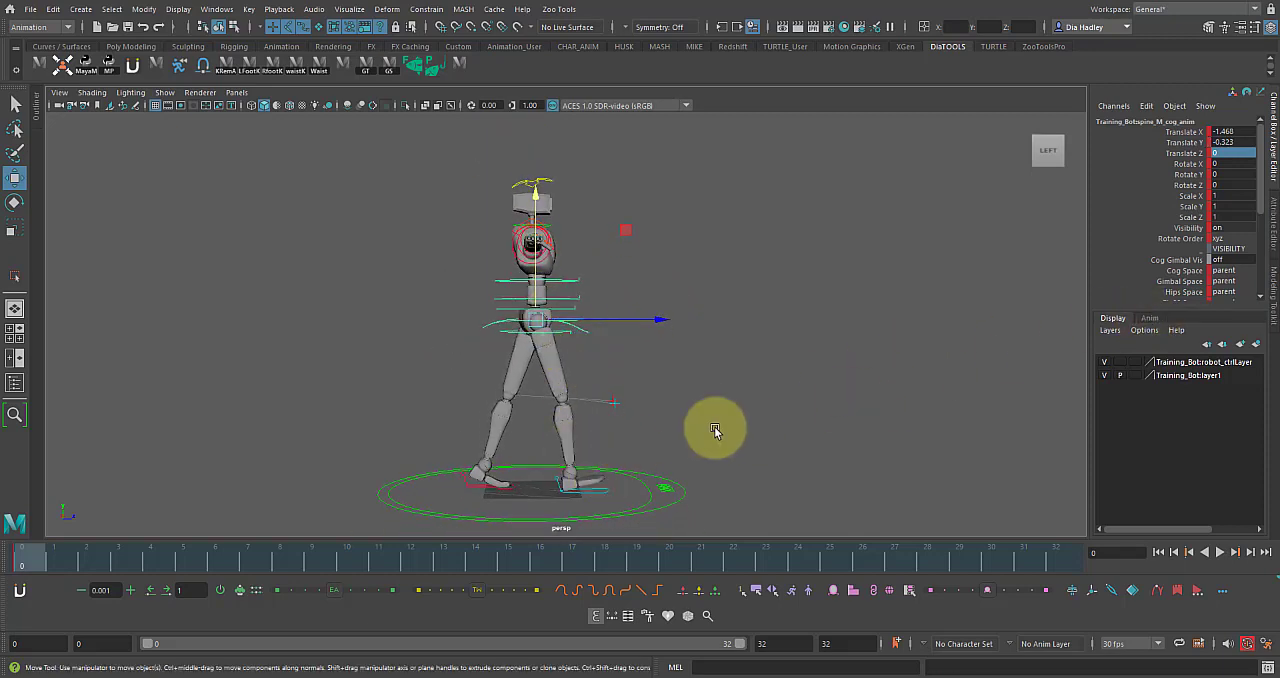
# Lift the left heel slightly more by setting the foot's Ball Roll to about 23.5.
pyautogui.click(487, 489)
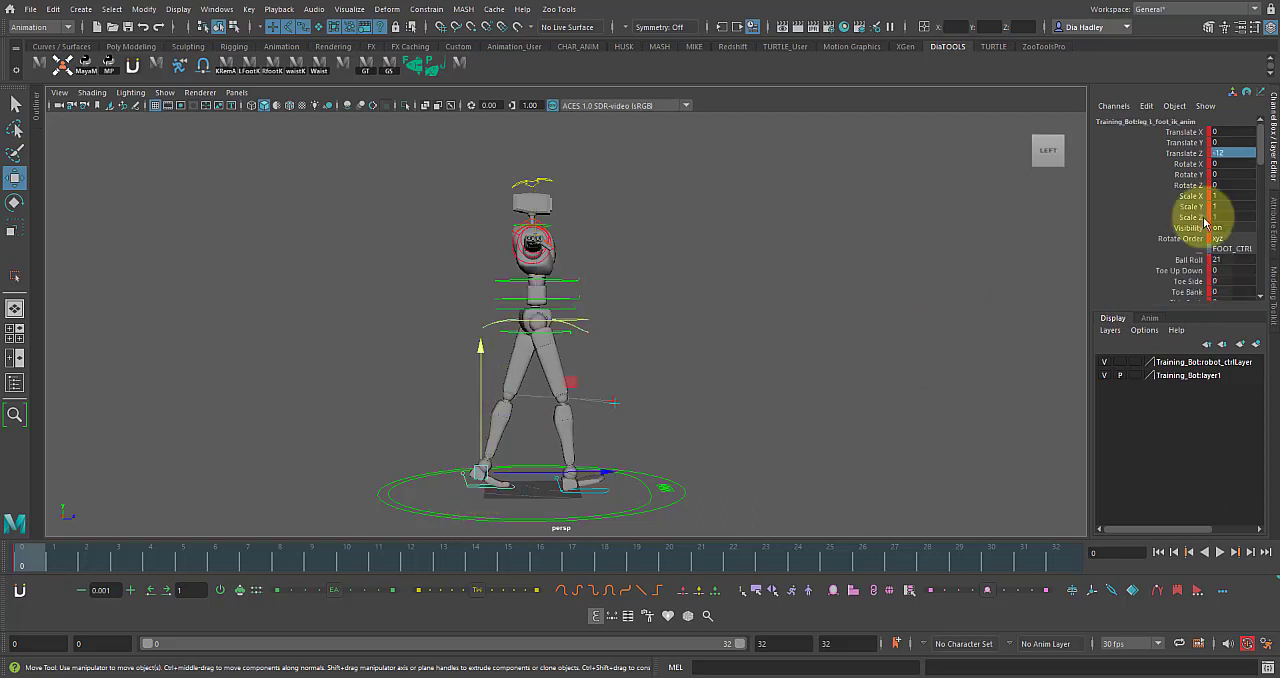
pyautogui.click(1140, 260)
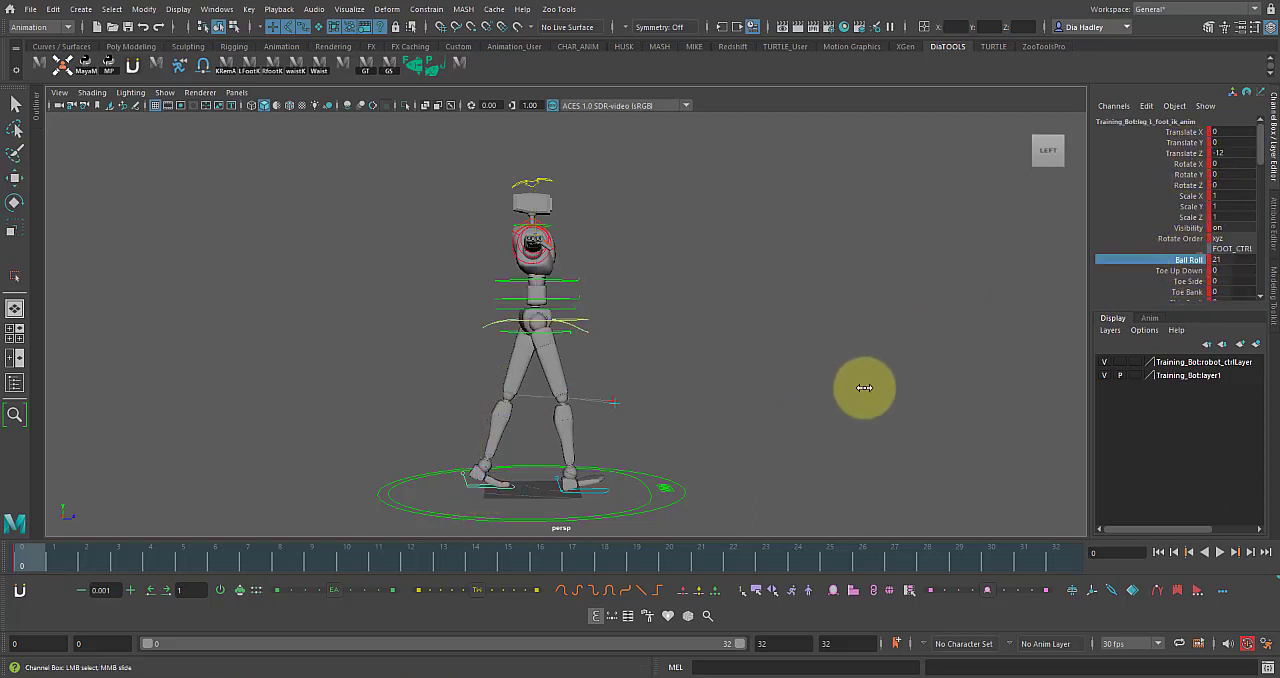
pyautogui.moveTo(866, 386); pyautogui.dragTo(897, 387, button='middle')
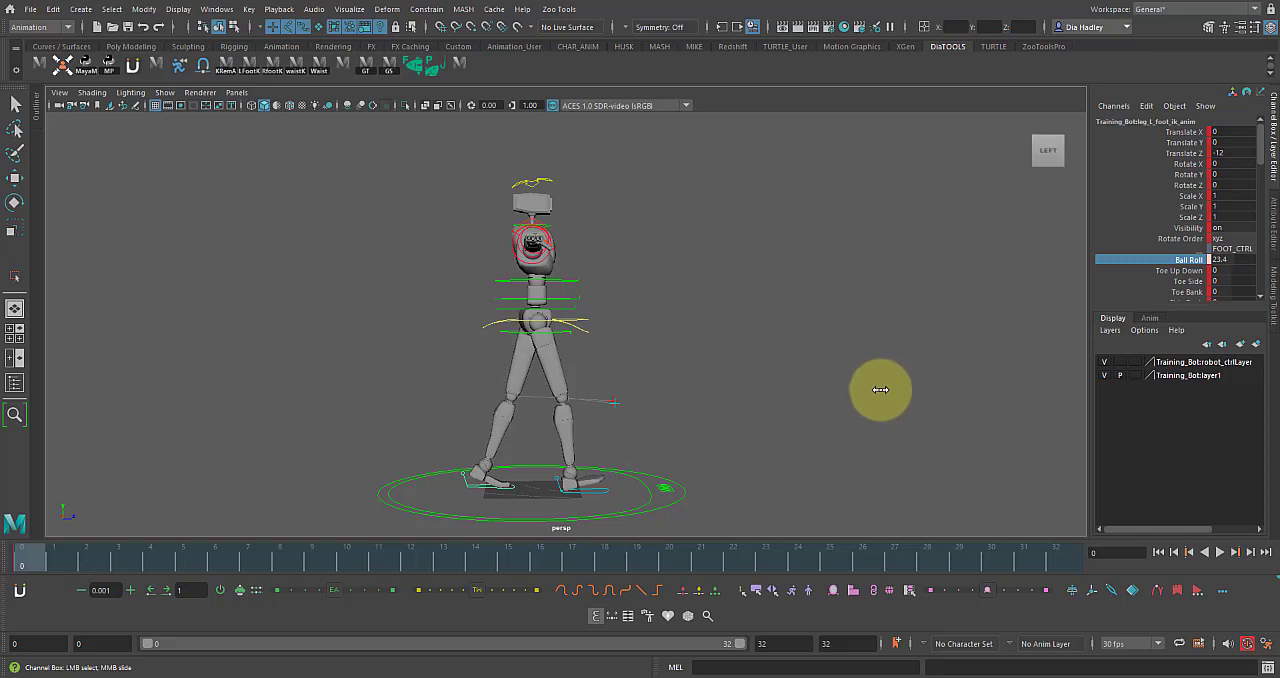
# Select all of the rig's controls and key the same contact pose at frame 16.
pyautogui.scroll(-3, 677, 382)
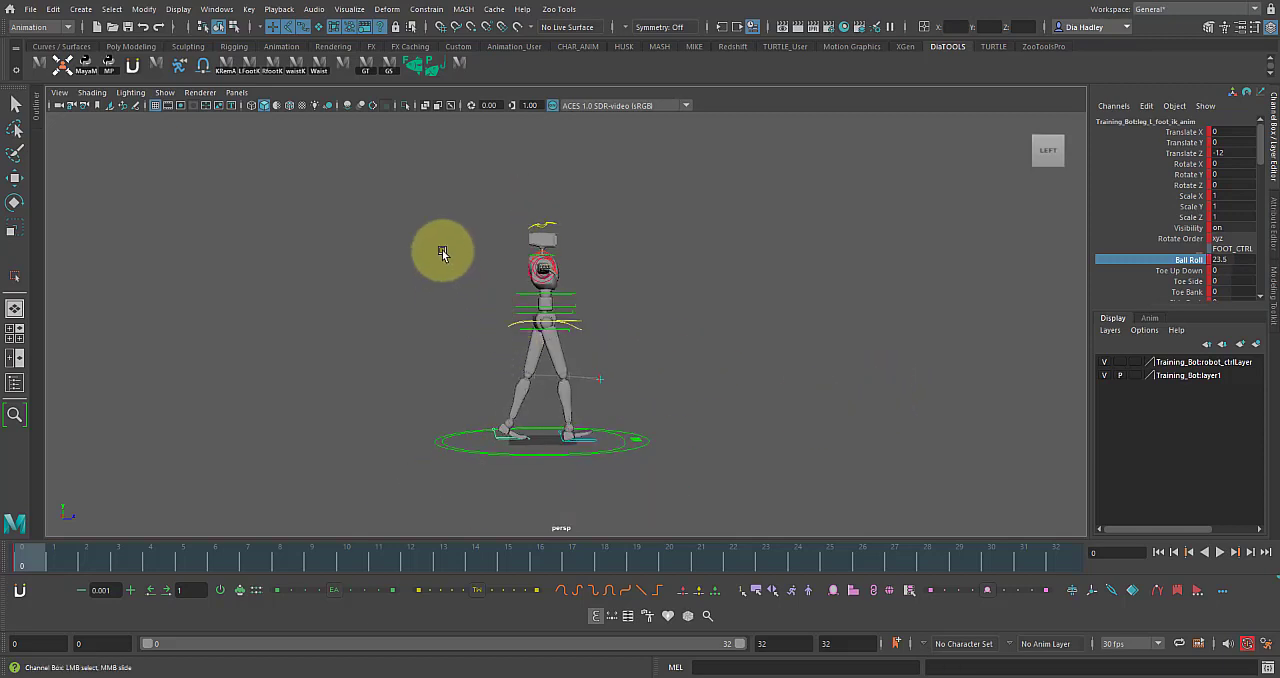
pyautogui.moveTo(442, 212); pyautogui.dragTo(674, 465)
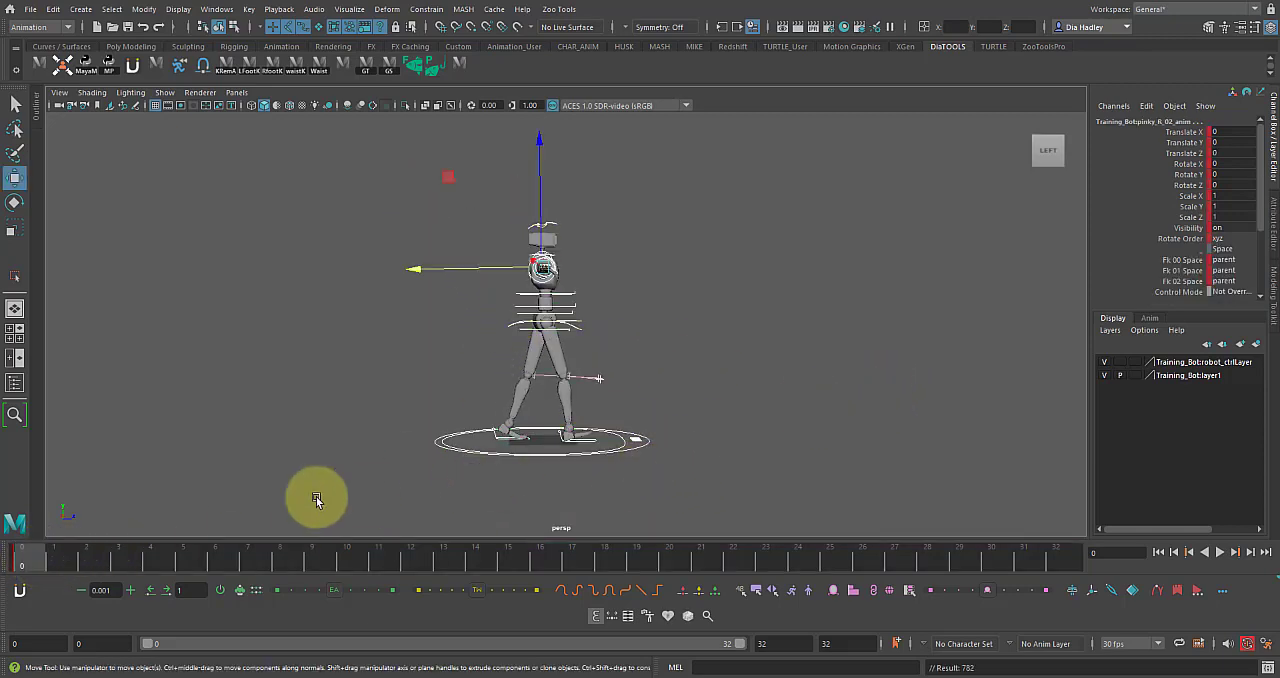
pyautogui.moveTo(411, 567)
pyautogui.mouseDown()
pyautogui.moveTo(368, 572)
pyautogui.moveTo(584, 591)
pyautogui.moveTo(977, 543)
pyautogui.moveTo(1070, 550)
pyautogui.moveTo(966, 587)
pyautogui.mouseUp()
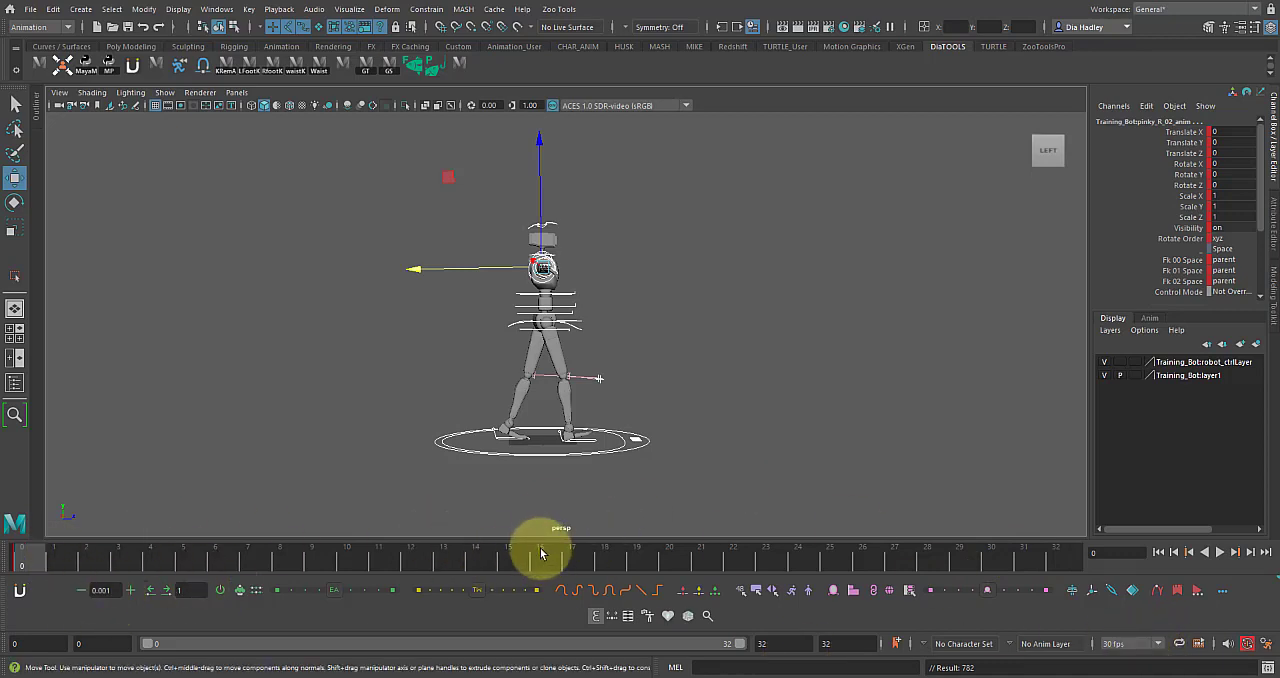
pyautogui.hotkey('alt', 'v')
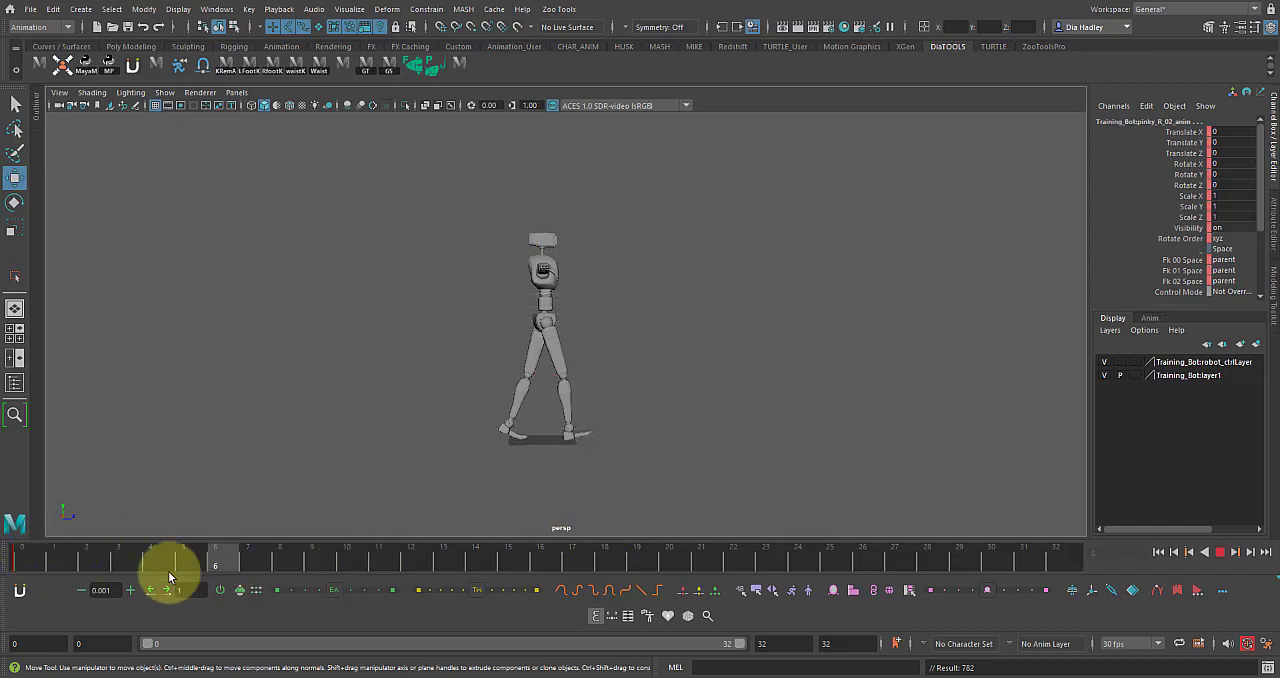
pyautogui.moveTo(520, 566)
pyautogui.mouseDown()
pyautogui.moveTo(570, 567)
pyautogui.moveTo(554, 560)
pyautogui.mouseUp()
pyautogui.moveTo(437, 203); pyautogui.dragTo(701, 519)
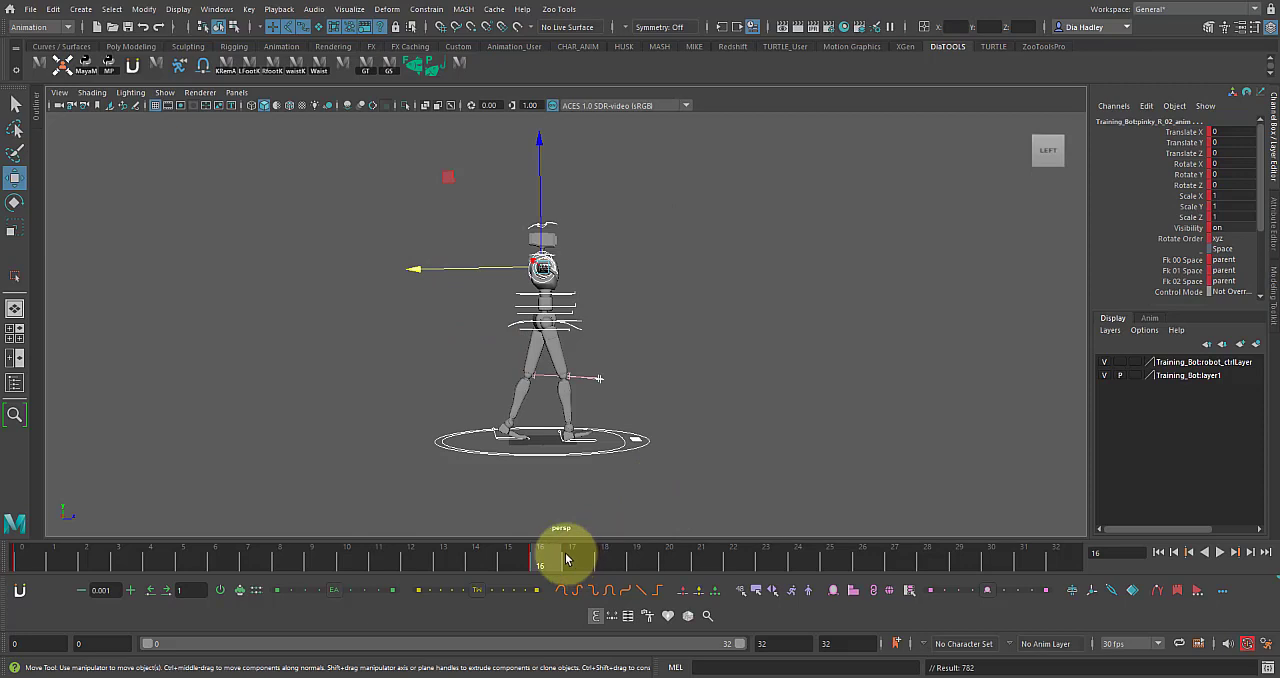
# Copy the left foot control's key at frame 16.
pyautogui.keyDown('alt'); pyautogui.moveTo(574, 511); pyautogui.dragTo(635, 513); pyautogui.keyUp('alt')
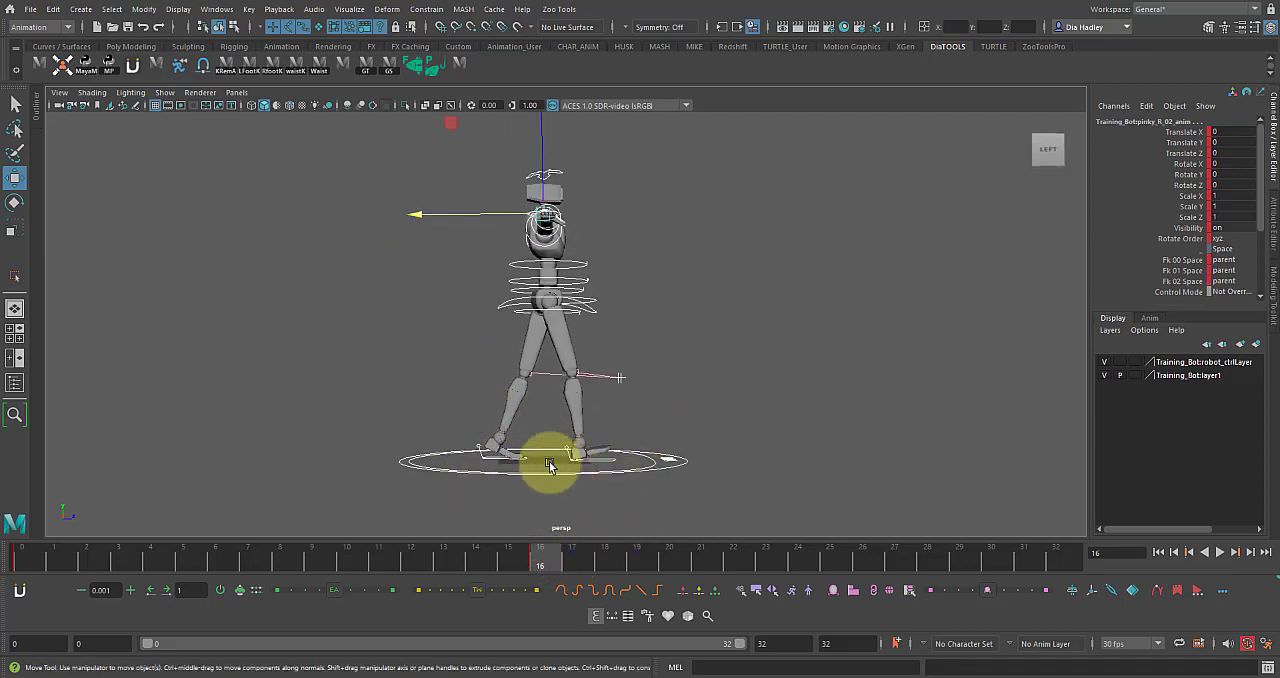
pyautogui.keyDown('alt'); pyautogui.moveTo(660, 466); pyautogui.dragTo(626, 474); pyautogui.keyUp('alt')
pyautogui.click(600, 459)
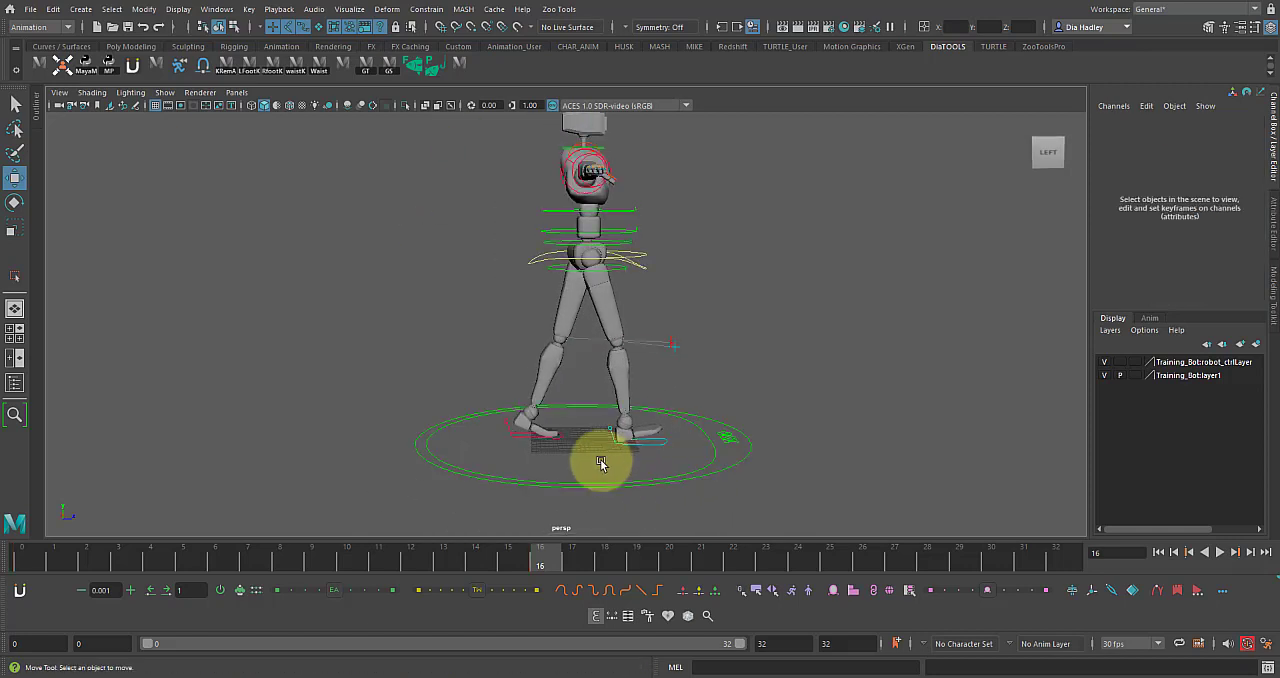
pyautogui.click(536, 440)
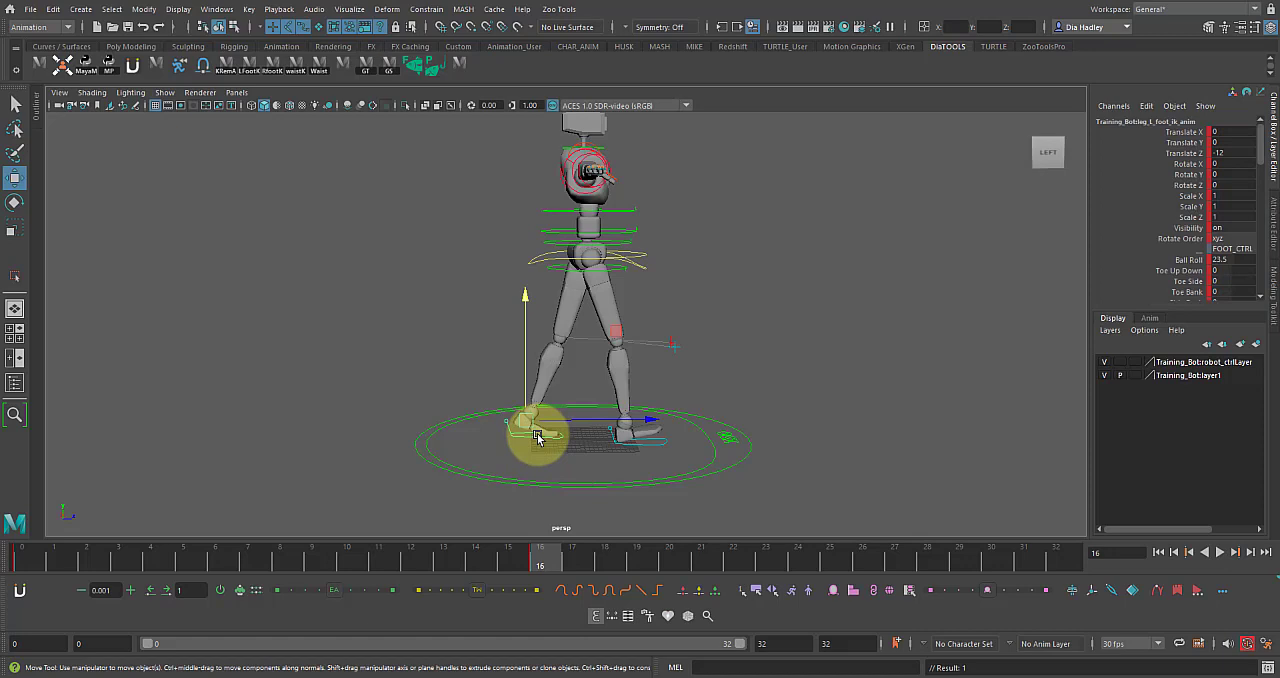
pyautogui.rightClick(535, 438)
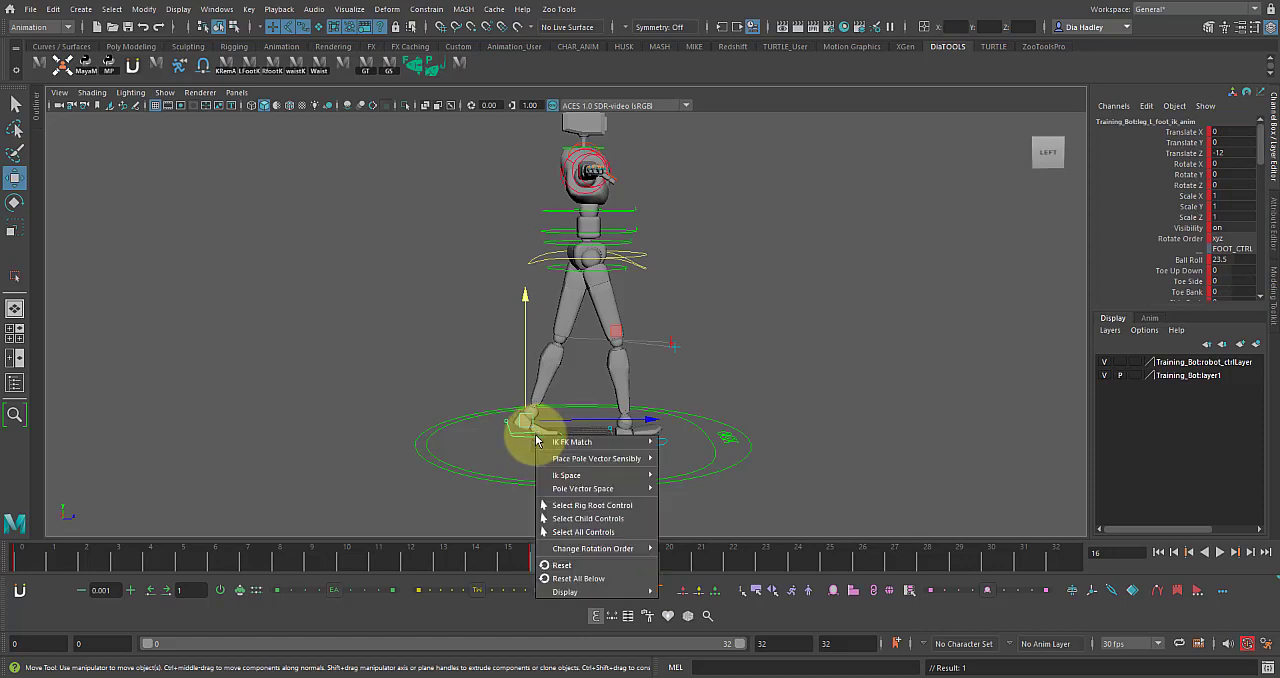
pyautogui.rightClick(540, 563)
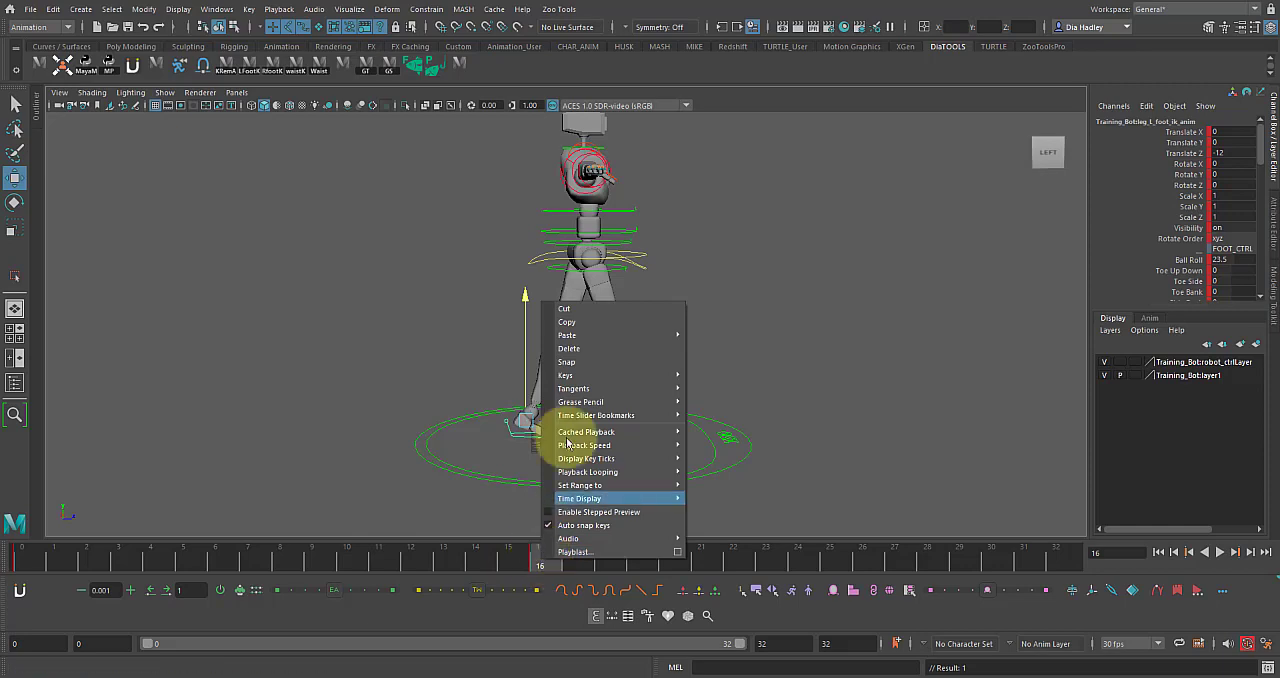
pyautogui.click(568, 322)
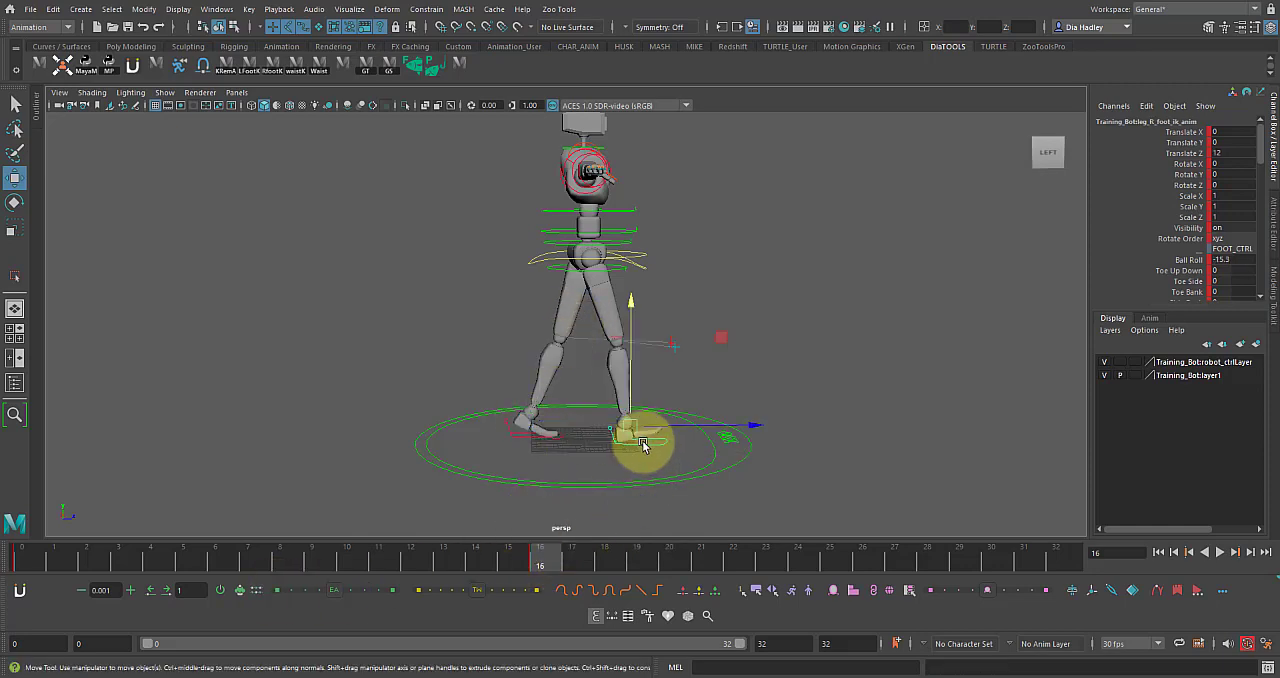
# Paste the copied left foot key onto the right foot control at frame 16.
pyautogui.rightClick(544, 563)
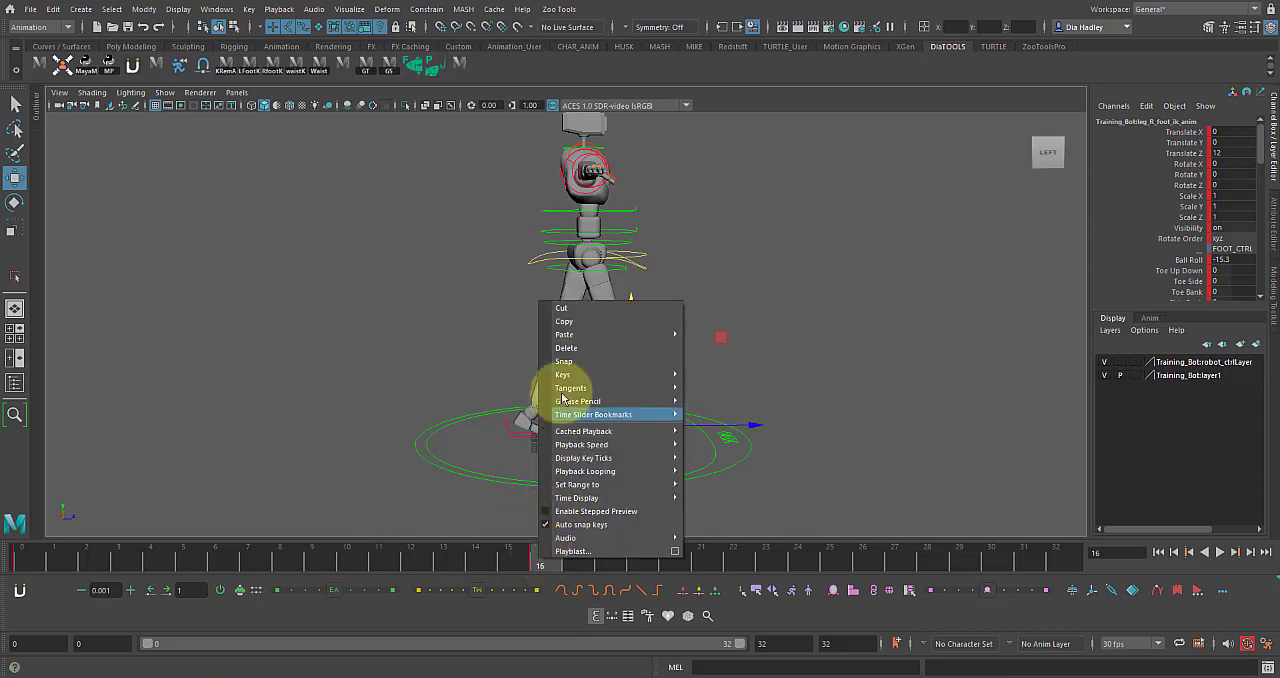
pyautogui.moveTo(569, 336)
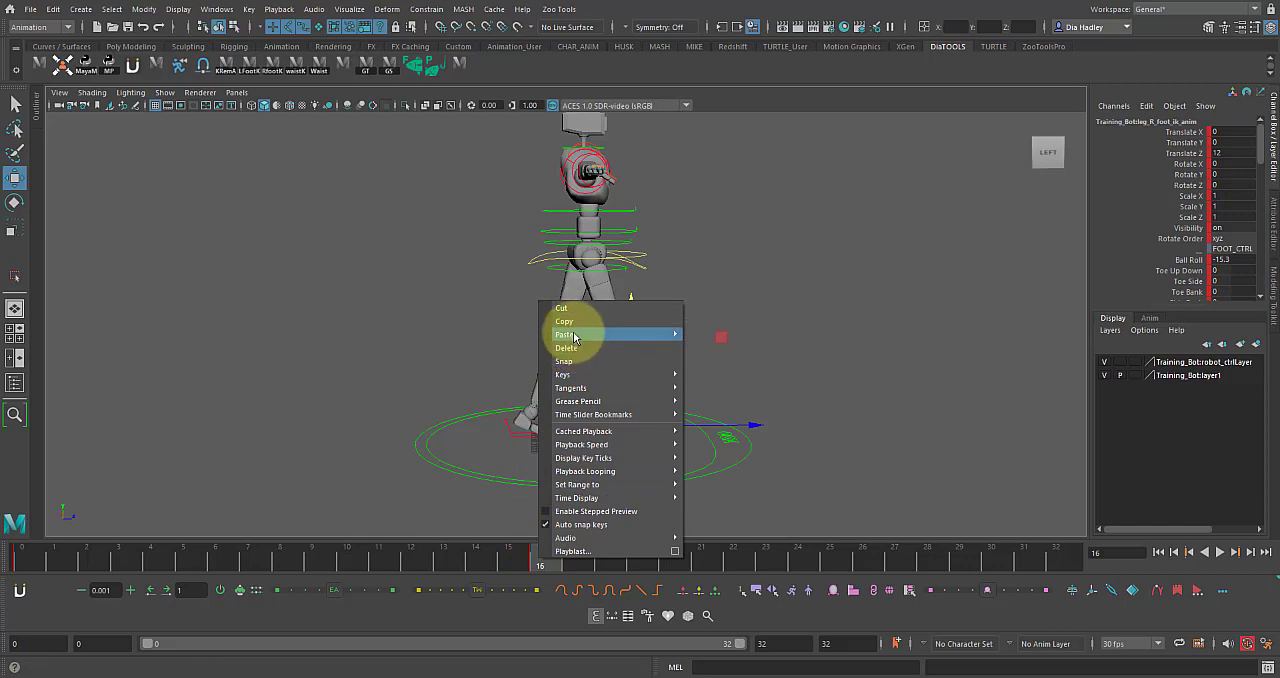
pyautogui.click(748, 336)
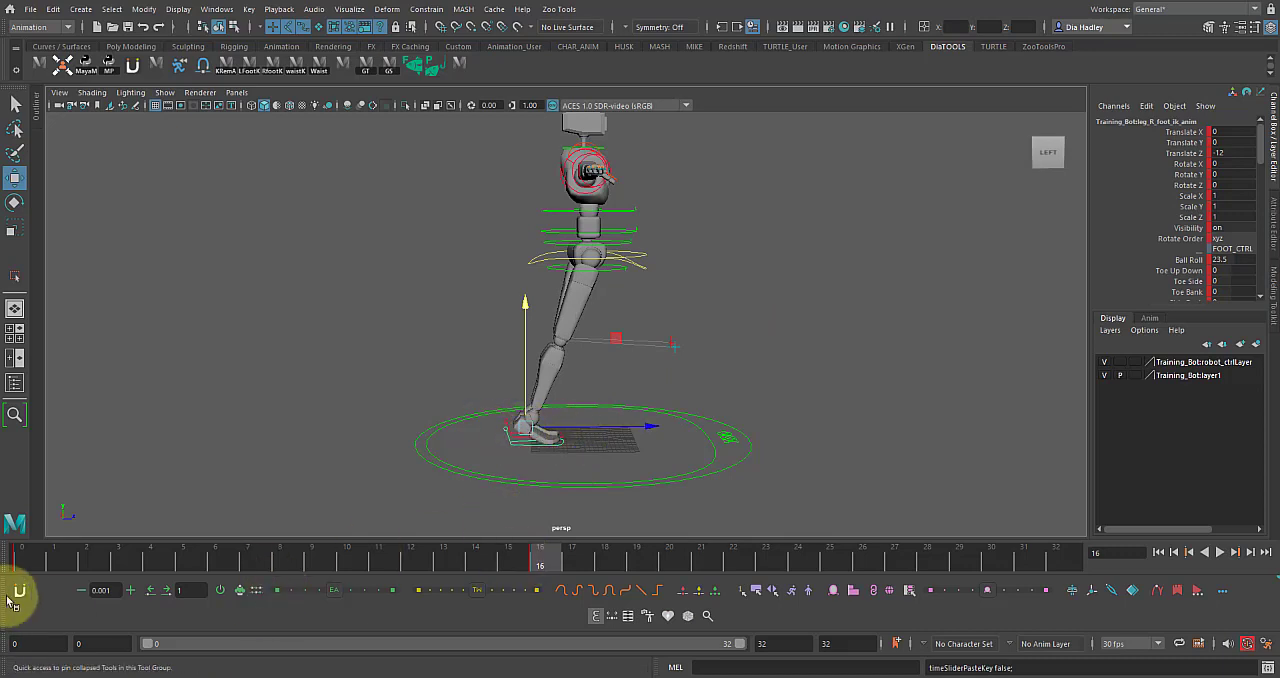
# Copy the right foot control's key at frame 0.
pyautogui.click(22, 559)
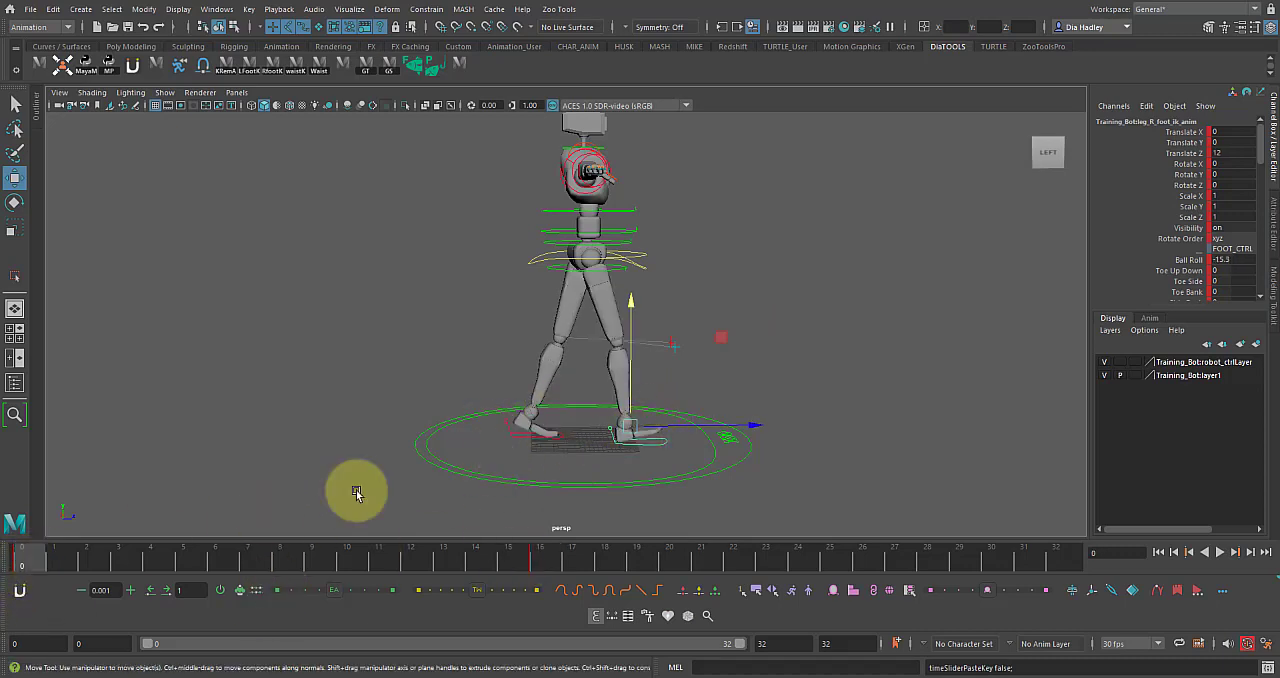
pyautogui.rightClick(640, 444)
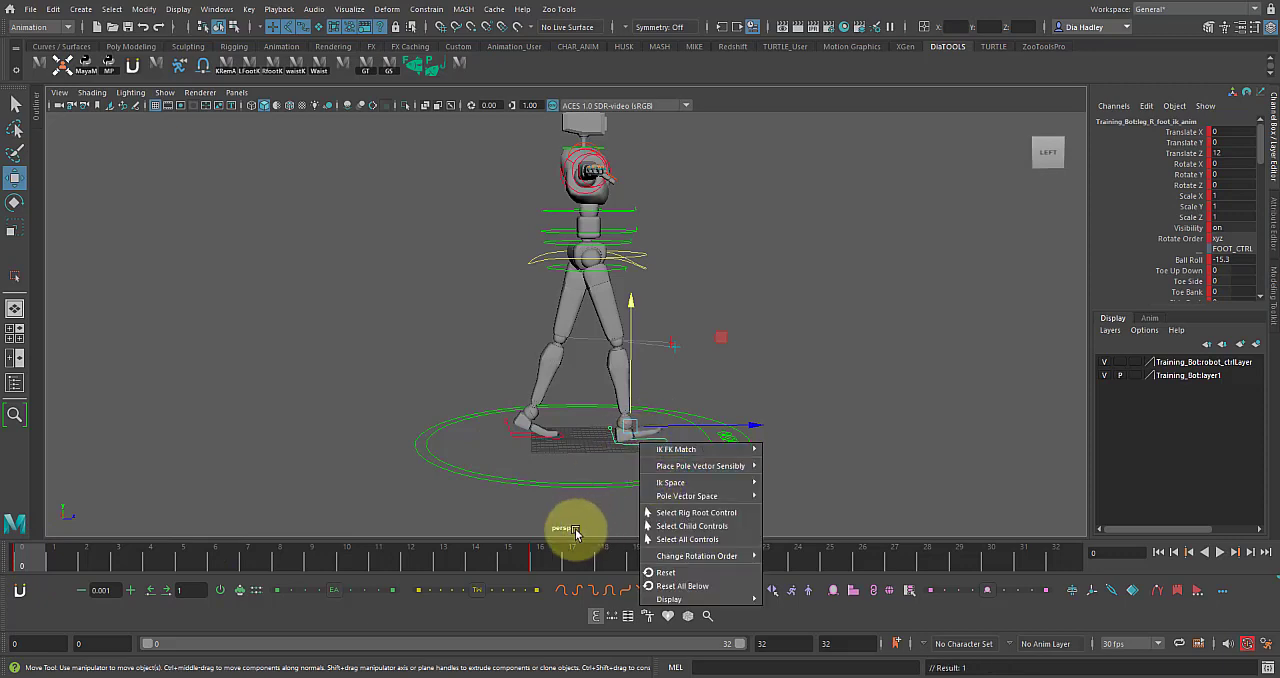
pyautogui.rightClick(541, 563)
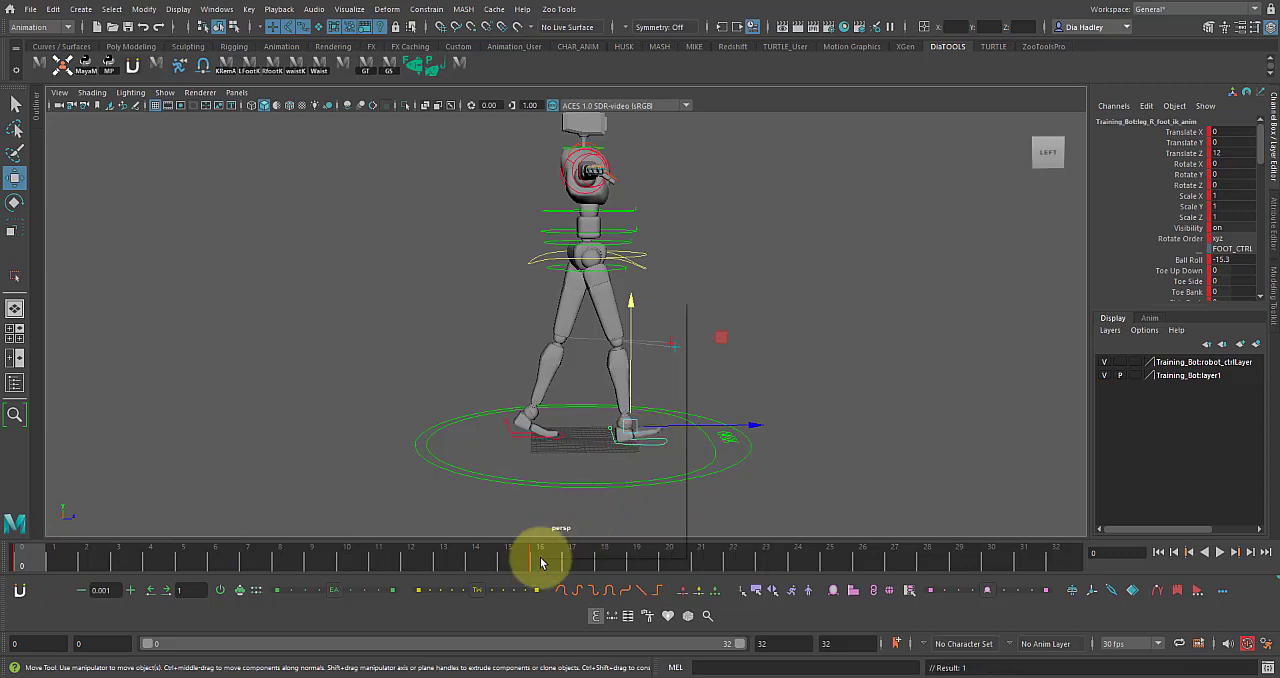
pyautogui.rightClick(24, 563)
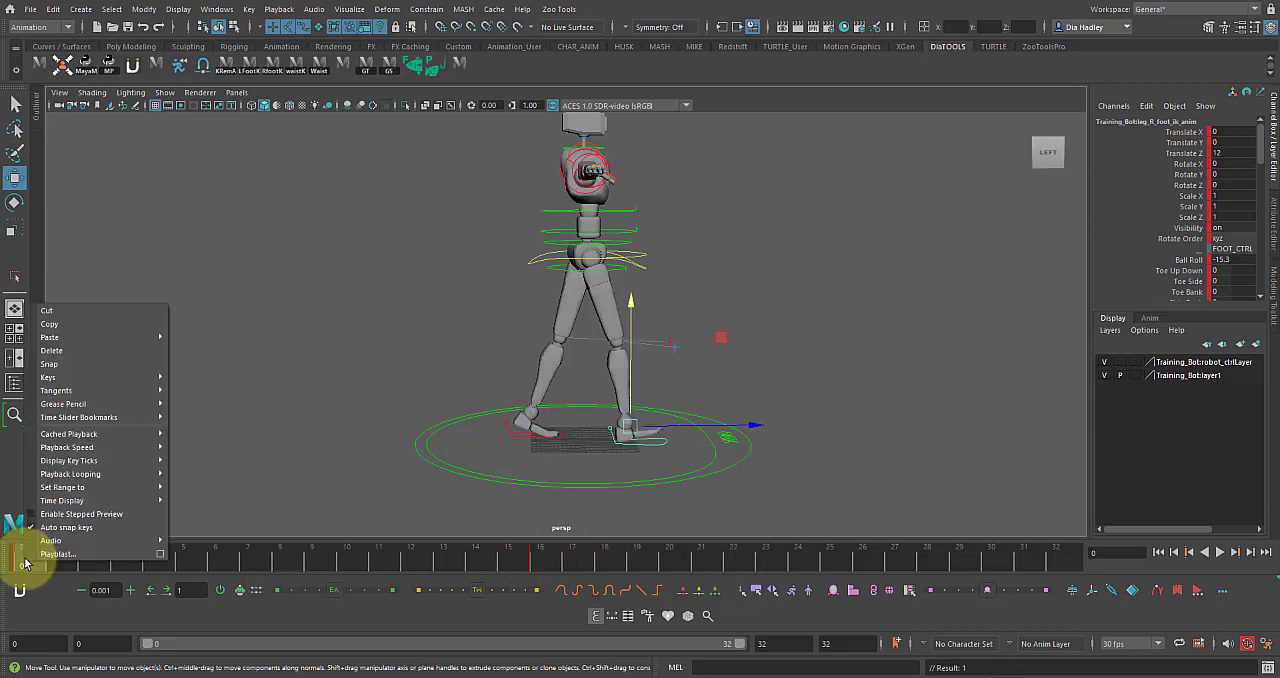
pyautogui.click(78, 326)
# Paste the copied right foot key onto the left foot control at frame 16 and play back the walk.
pyautogui.click(538, 556)
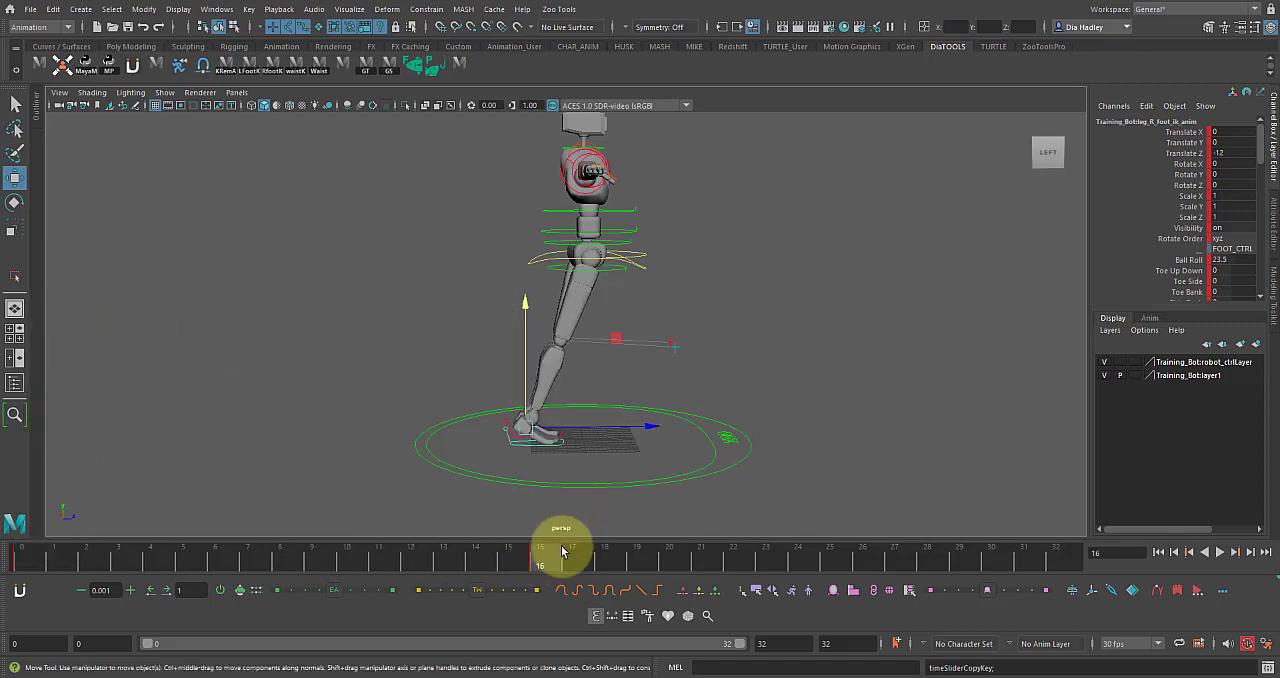
pyautogui.click(491, 405)
pyautogui.click(506, 422)
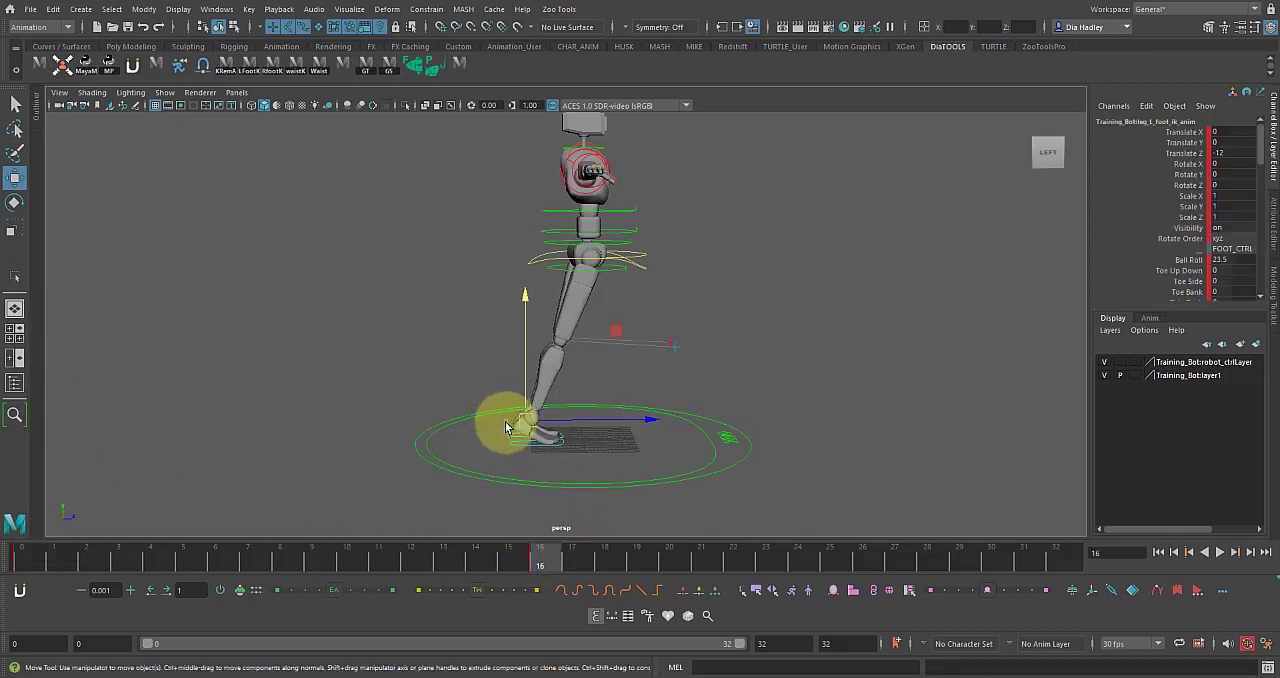
pyautogui.rightClick(548, 567)
pyautogui.moveTo(663, 333)
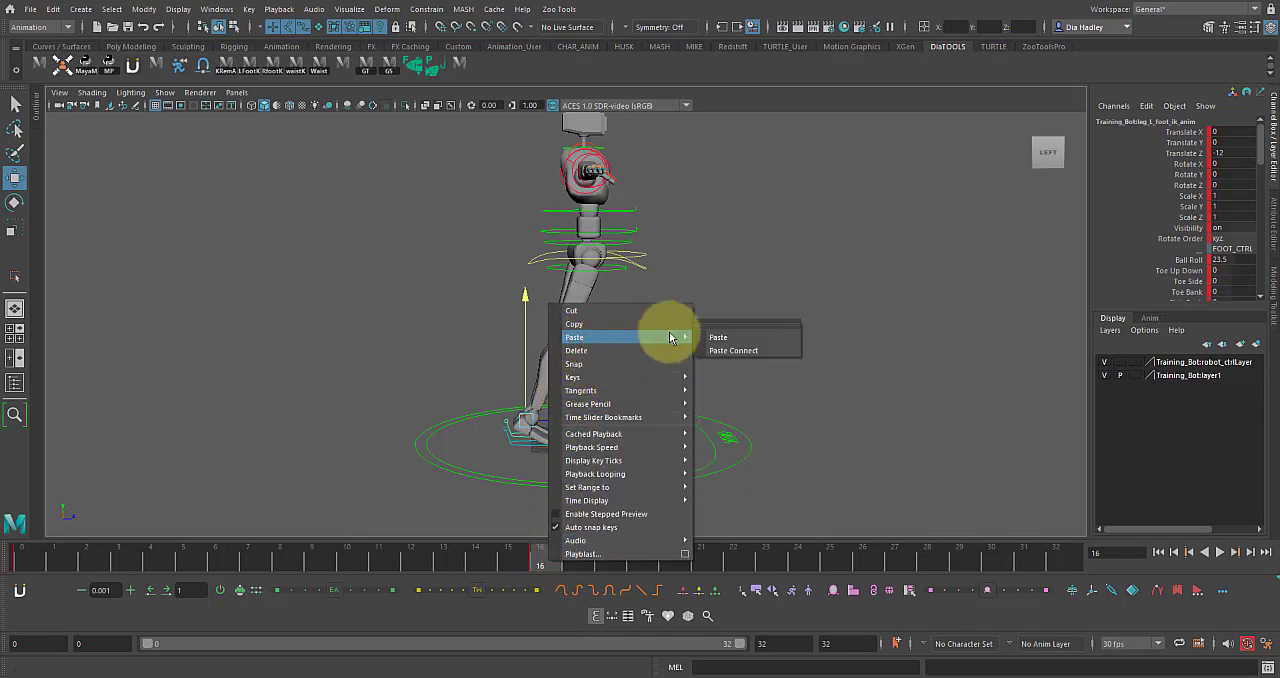
pyautogui.click(710, 338)
pyautogui.hotkey('alt', 'v')
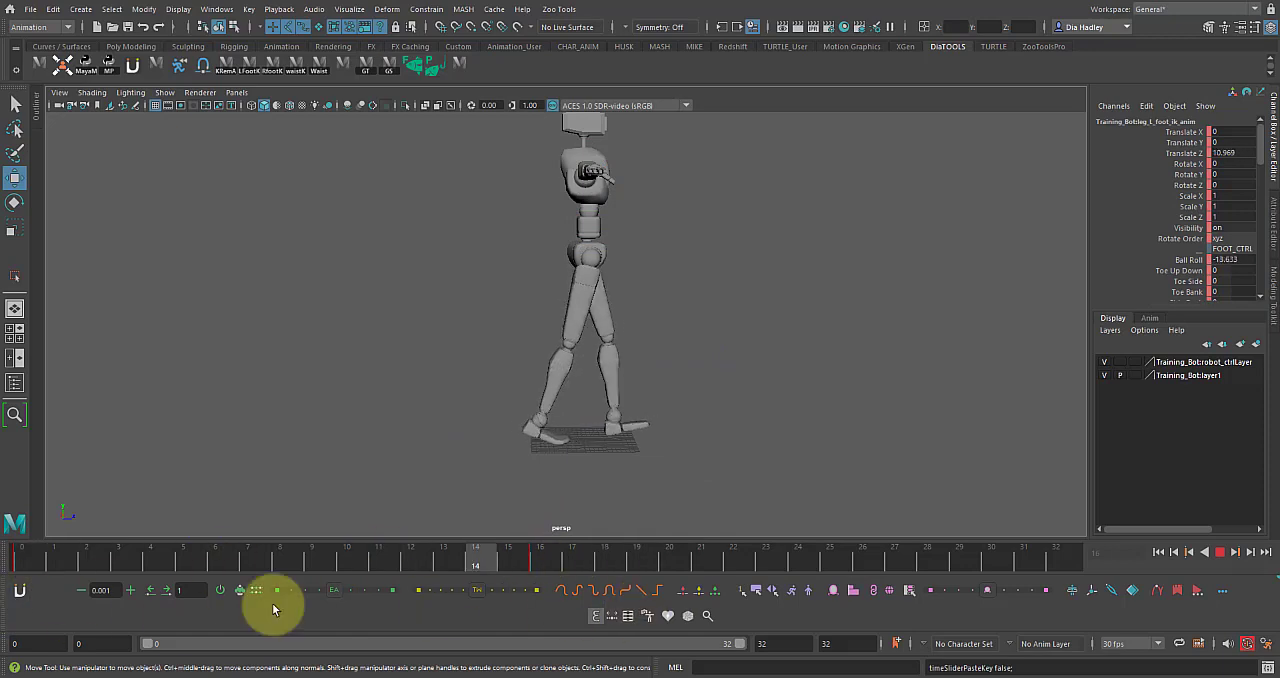
pyautogui.hotkey('alt', 'v')
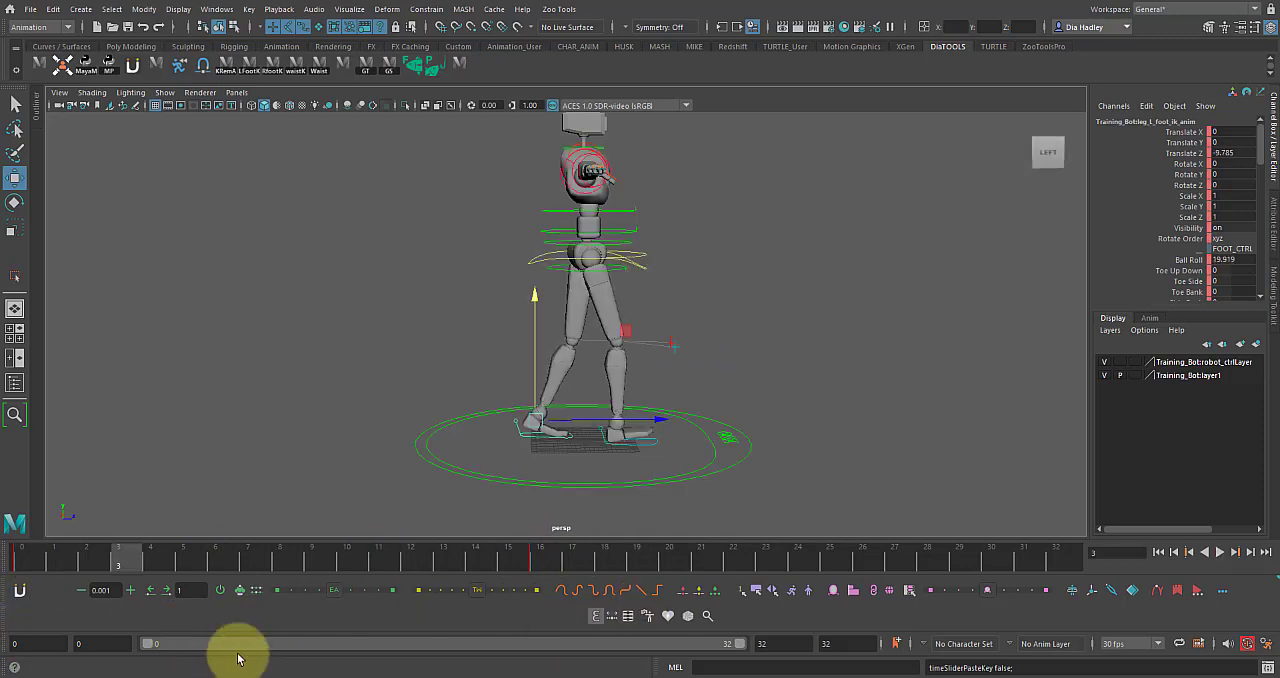
pyautogui.click(480, 258)
pyautogui.click(543, 245)
pyautogui.moveTo(586, 223); pyautogui.dragTo(594, 281)
pyautogui.hotkey('ctrl', 'z')
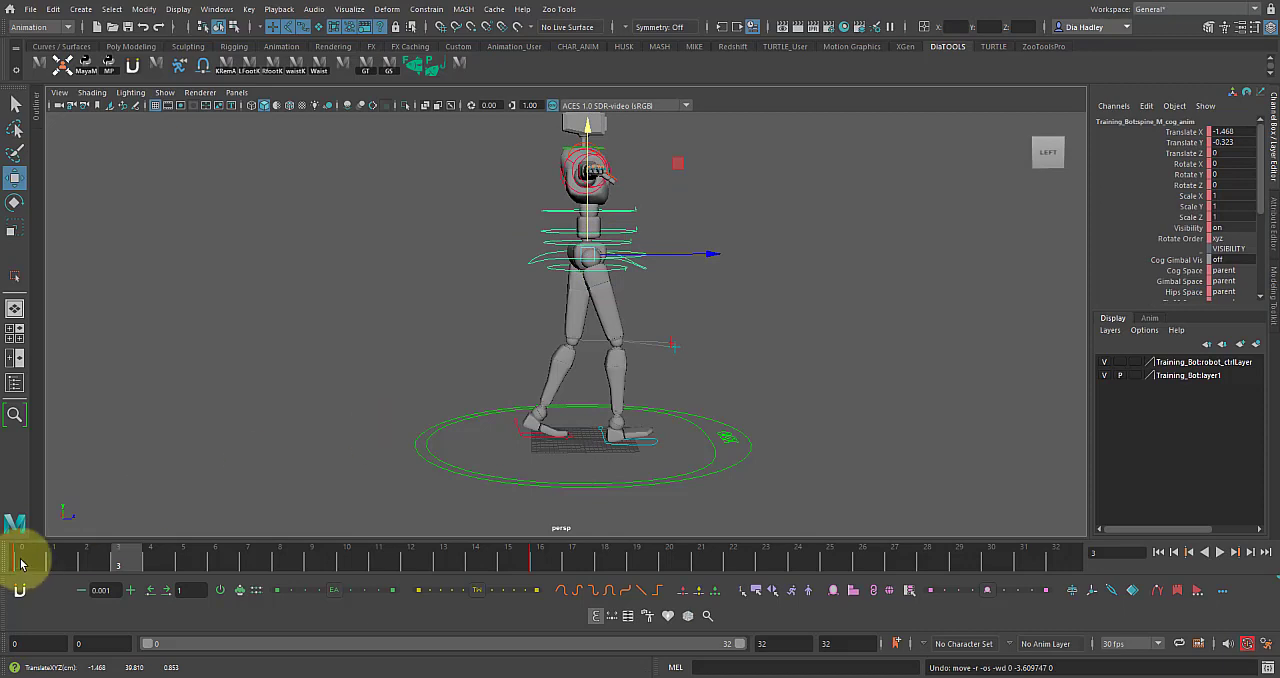
# Lower the centre of gravity control at frame 4 to a Translate Y of about -2.1 for the down pose.
pyautogui.click(19, 557)
pyautogui.keyDown('alt'); pyautogui.moveTo(448, 440); pyautogui.dragTo(431, 438, button='middle'); pyautogui.keyUp('alt')
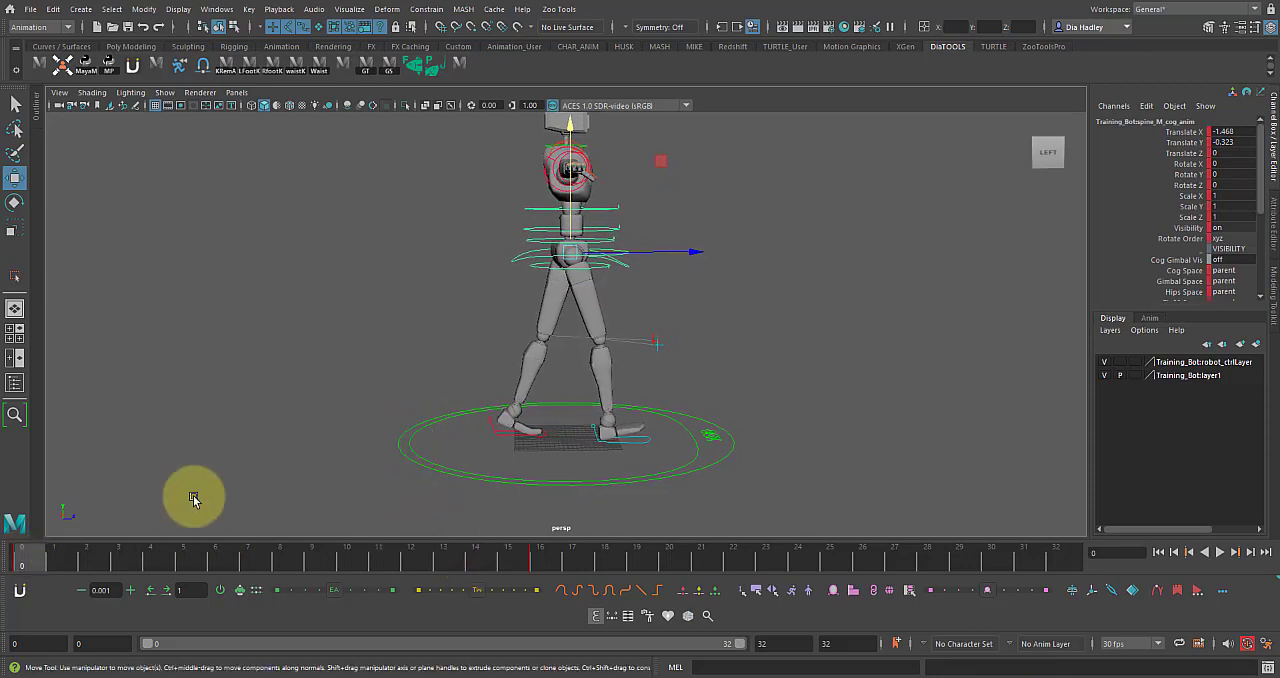
pyautogui.hotkey('alt', 'v')
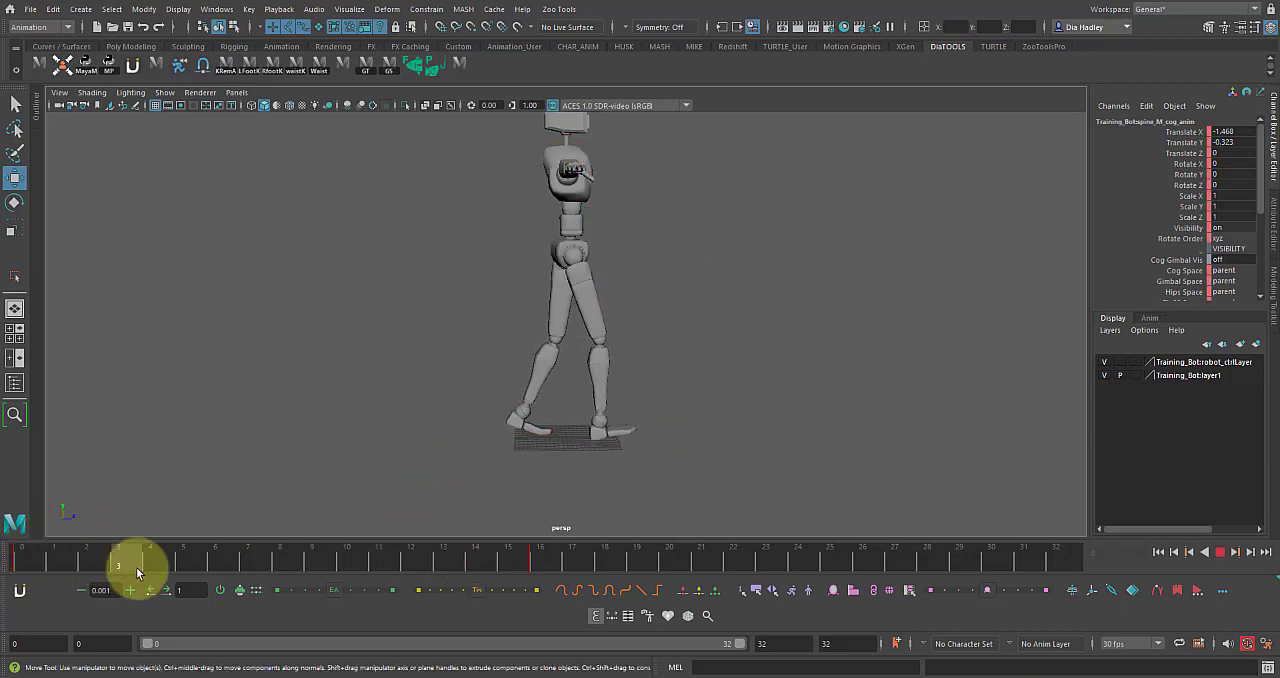
pyautogui.click(149, 563)
pyautogui.moveTo(152, 563)
pyautogui.mouseDown()
pyautogui.moveTo(29, 549)
pyautogui.moveTo(163, 580)
pyautogui.moveTo(152, 563)
pyautogui.mouseUp()
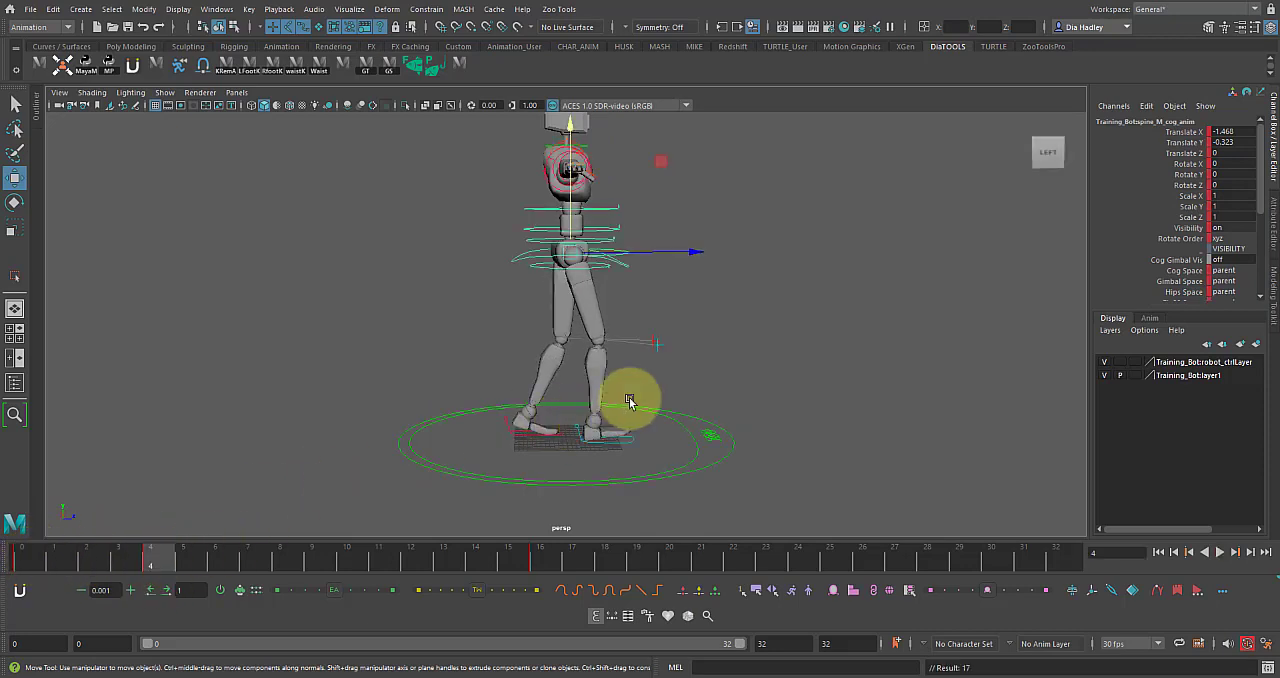
pyautogui.keyDown('alt'); pyautogui.moveTo(630, 400); pyautogui.dragTo(625, 378); pyautogui.keyUp('alt')
pyautogui.keyDown('alt'); pyautogui.moveTo(625, 378); pyautogui.dragTo(451, 288, button='right'); pyautogui.keyUp('alt')
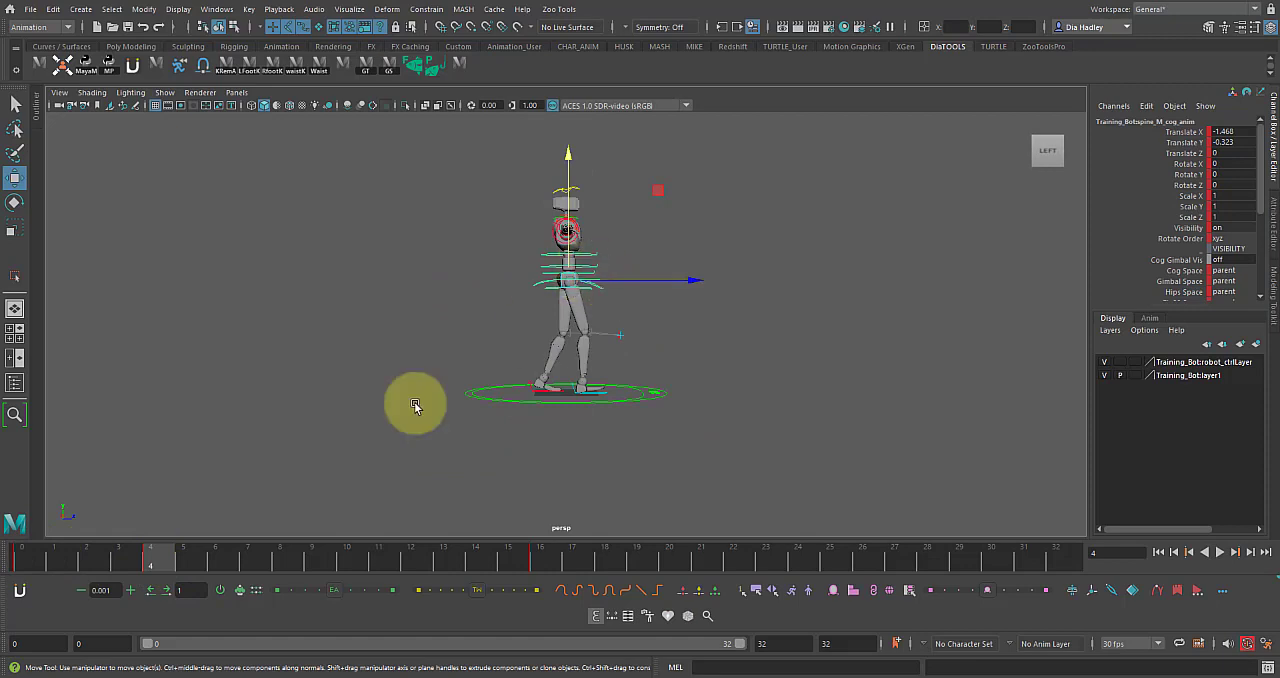
pyautogui.moveTo(32, 564); pyautogui.dragTo(158, 556)
pyautogui.moveTo(569, 193); pyautogui.dragTo(569, 196)
pyautogui.keyDown('alt'); pyautogui.moveTo(668, 318); pyautogui.dragTo(663, 369, button='right'); pyautogui.keyUp('alt')
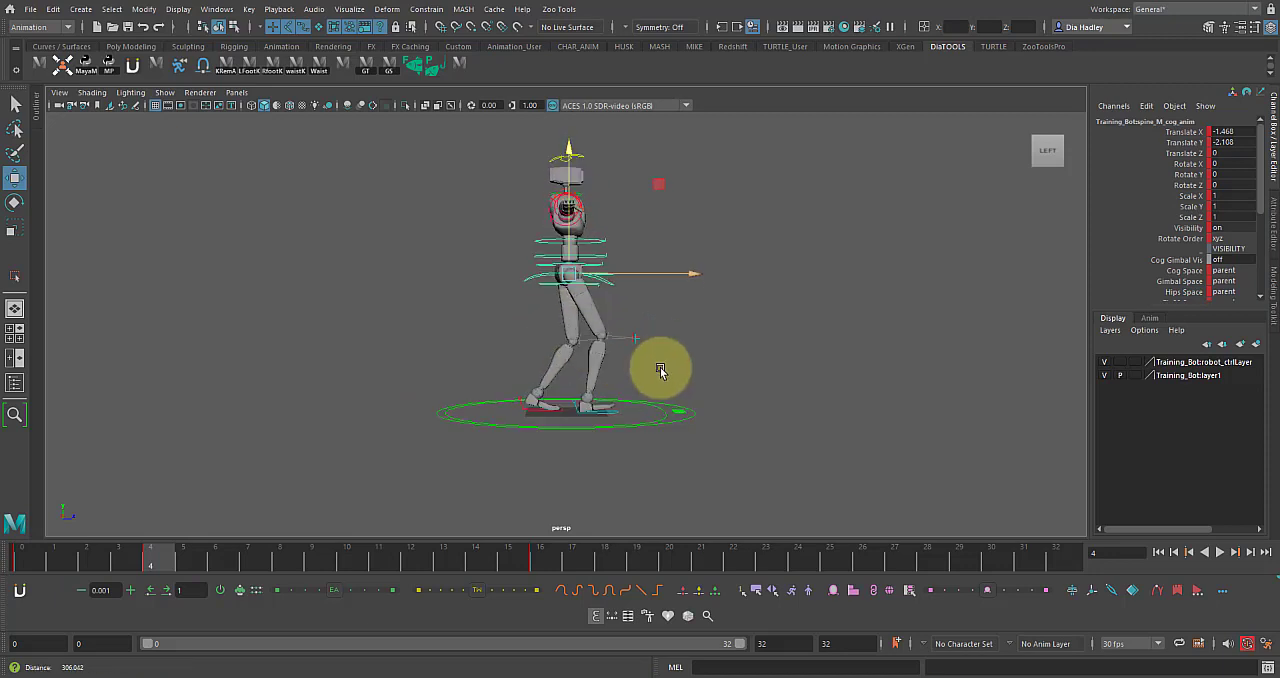
# Flatten the right foot at frame 4 by setting its Ball Roll to 0, and play back the motion.
pyautogui.click(592, 412)
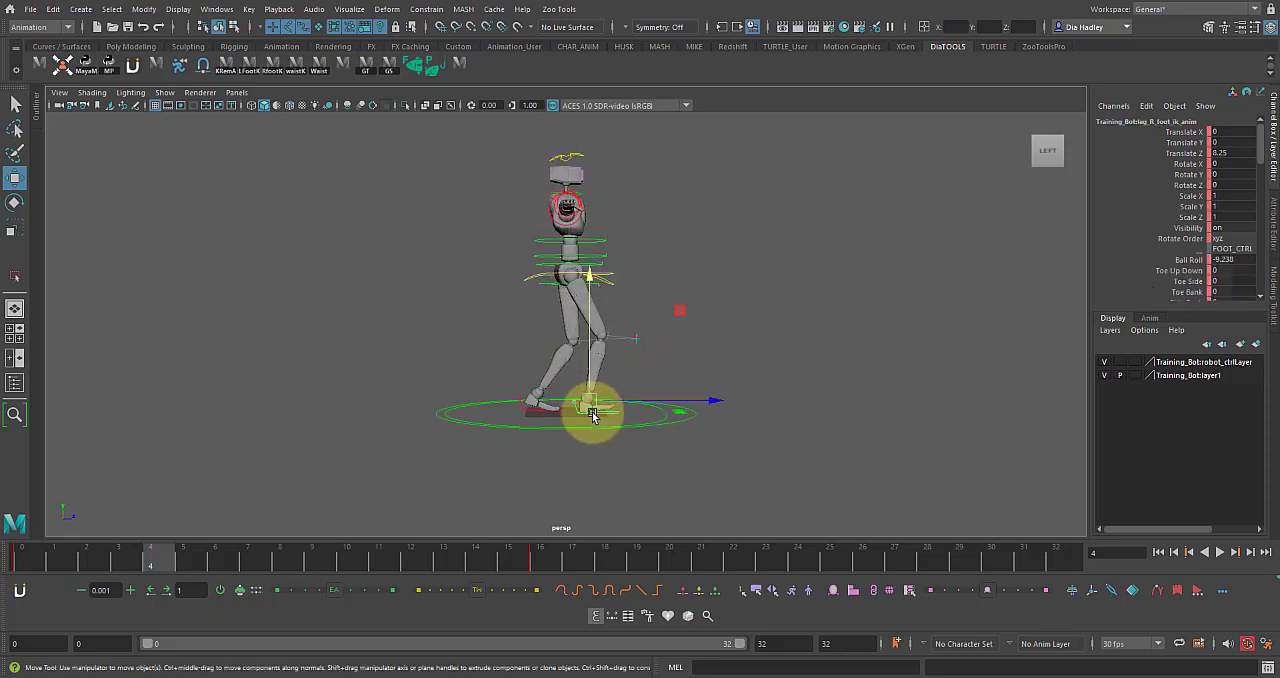
pyautogui.doubleClick(1232, 259)
pyautogui.press('Return')
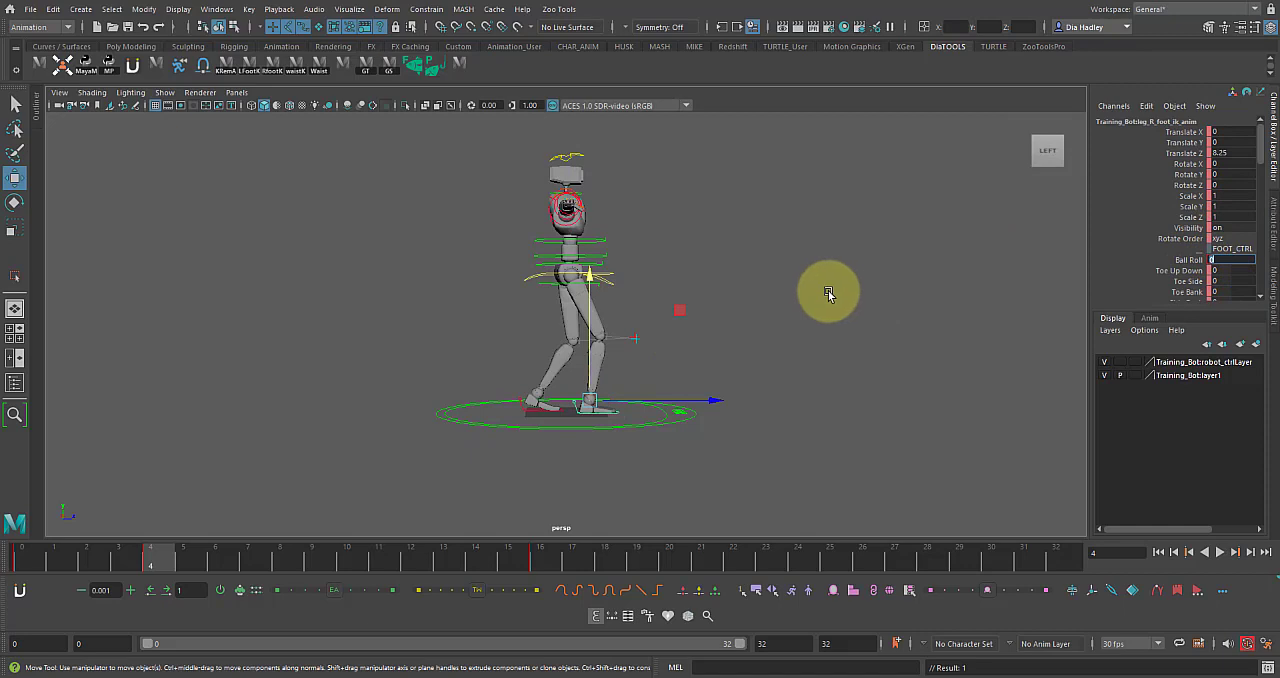
pyautogui.hotkey('alt', 'v')
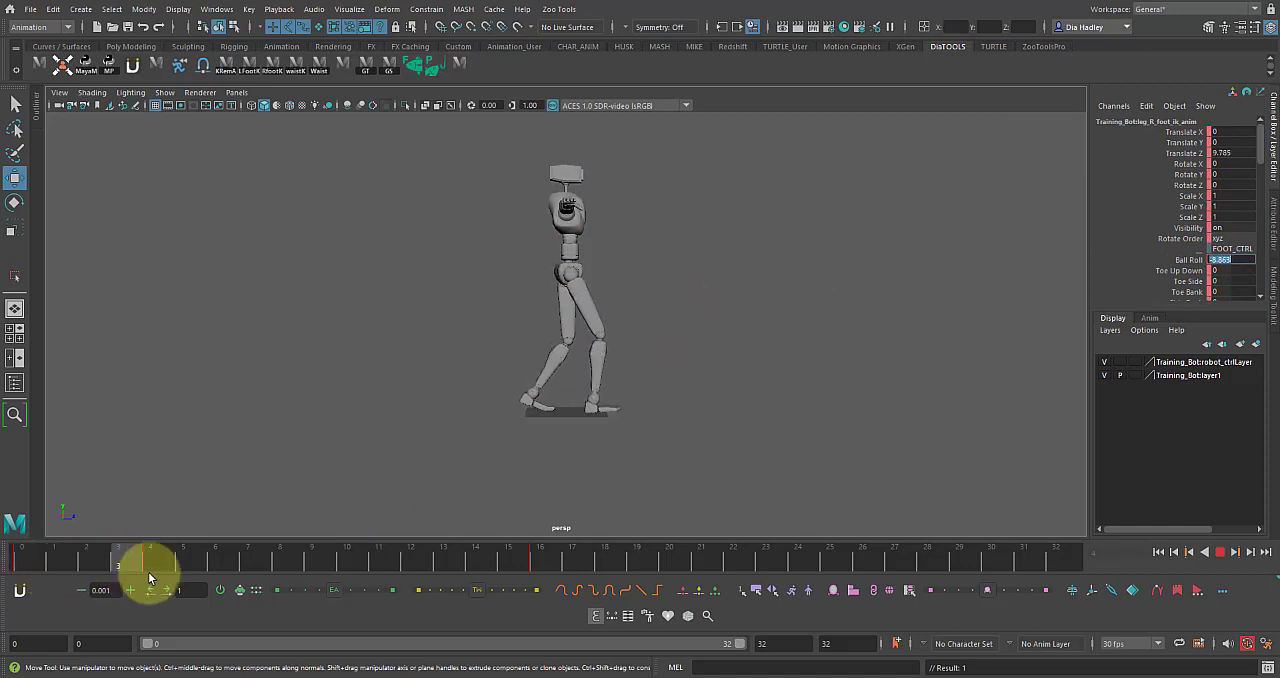
# Move the left foot control backward at frame 4 to a Translate Z of about -16.
pyautogui.click(523, 415)
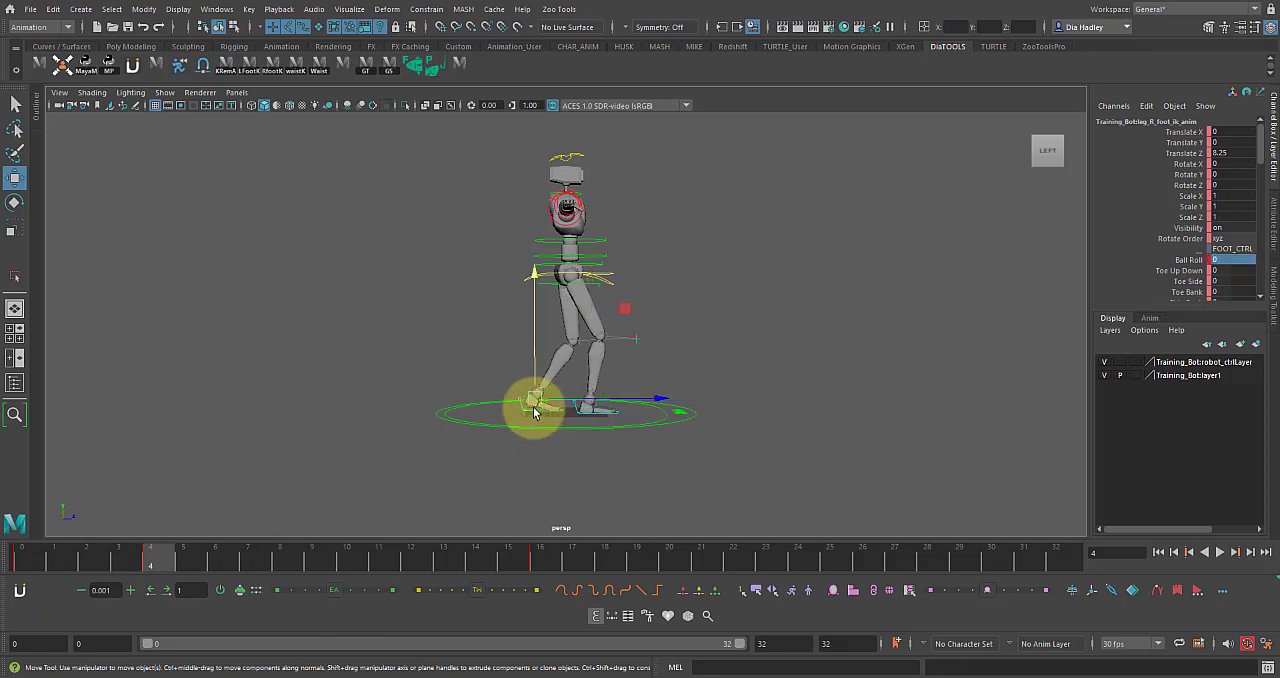
pyautogui.click(35, 562)
pyautogui.moveTo(39, 562)
pyautogui.mouseDown()
pyautogui.moveTo(177, 551)
pyautogui.moveTo(155, 551)
pyautogui.mouseUp()
pyautogui.moveTo(613, 399); pyautogui.dragTo(592, 400)
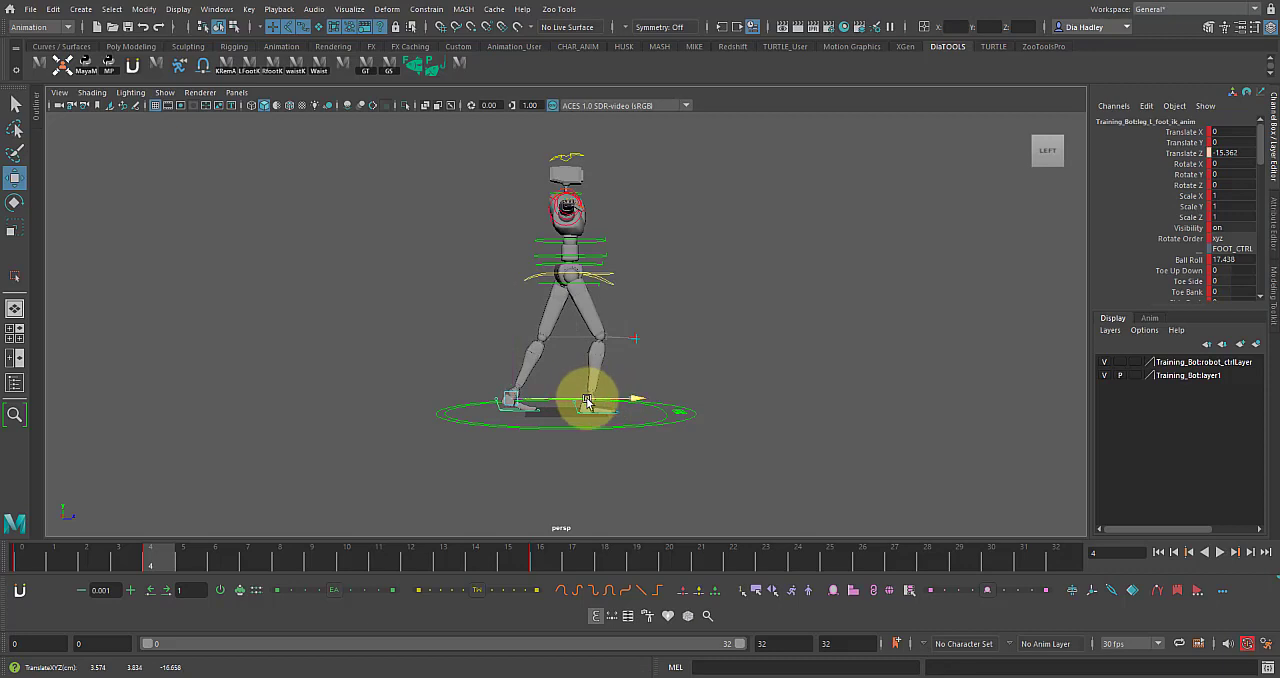
pyautogui.moveTo(574, 403); pyautogui.dragTo(532, 408)
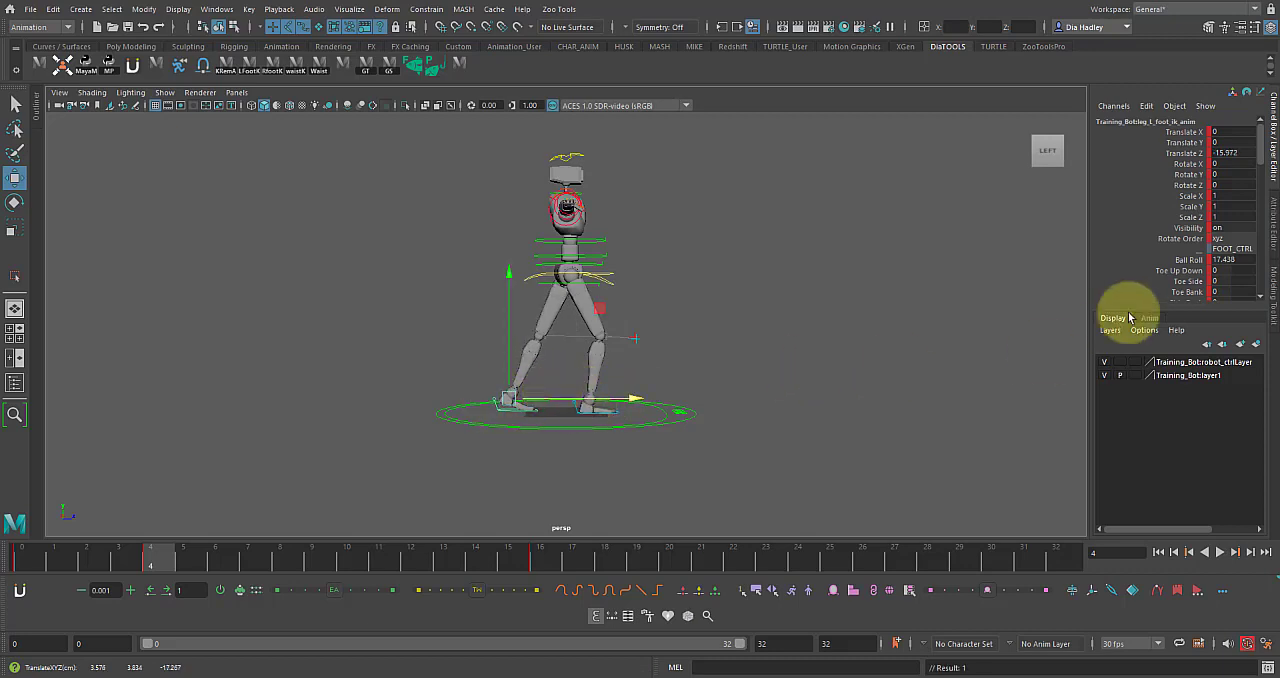
# Raise the left heel at frame 4 by setting the foot's Ball Roll to about 38.9, and scrub to check it.
pyautogui.click(1190, 270)
pyautogui.click(1188, 259)
pyautogui.moveTo(1027, 296); pyautogui.dragTo(622, 389, button='middle')
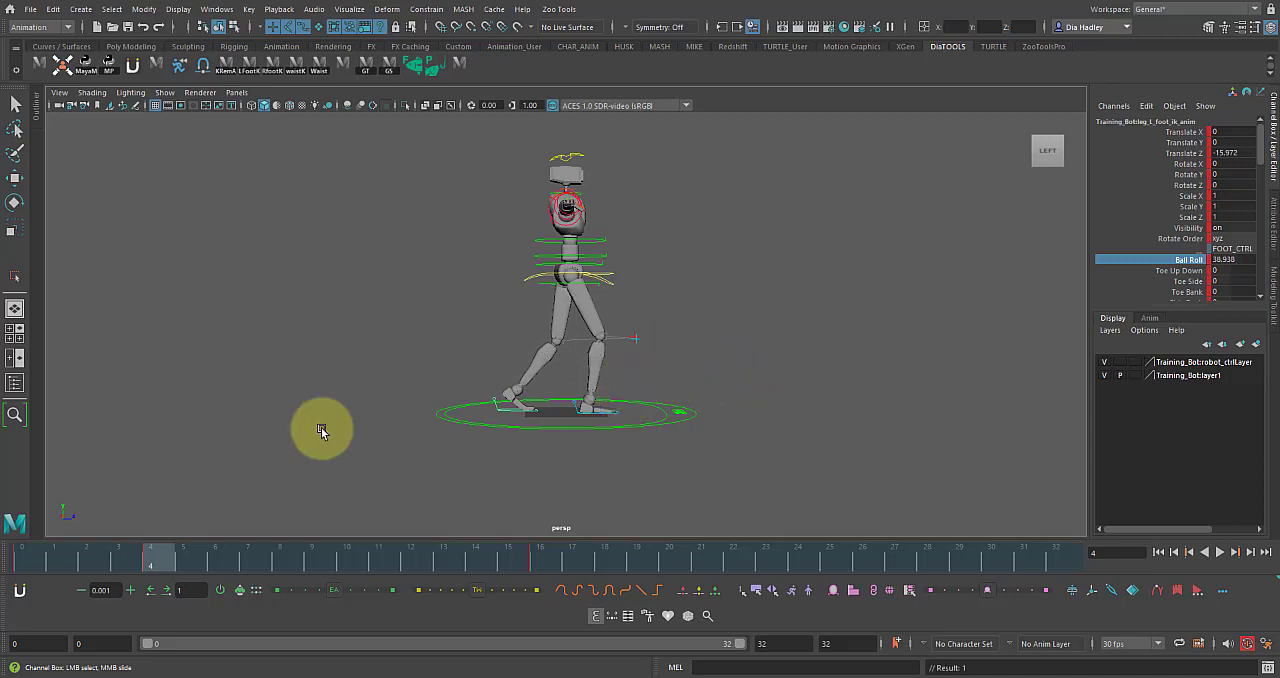
pyautogui.moveTo(115, 553); pyautogui.dragTo(147, 566)
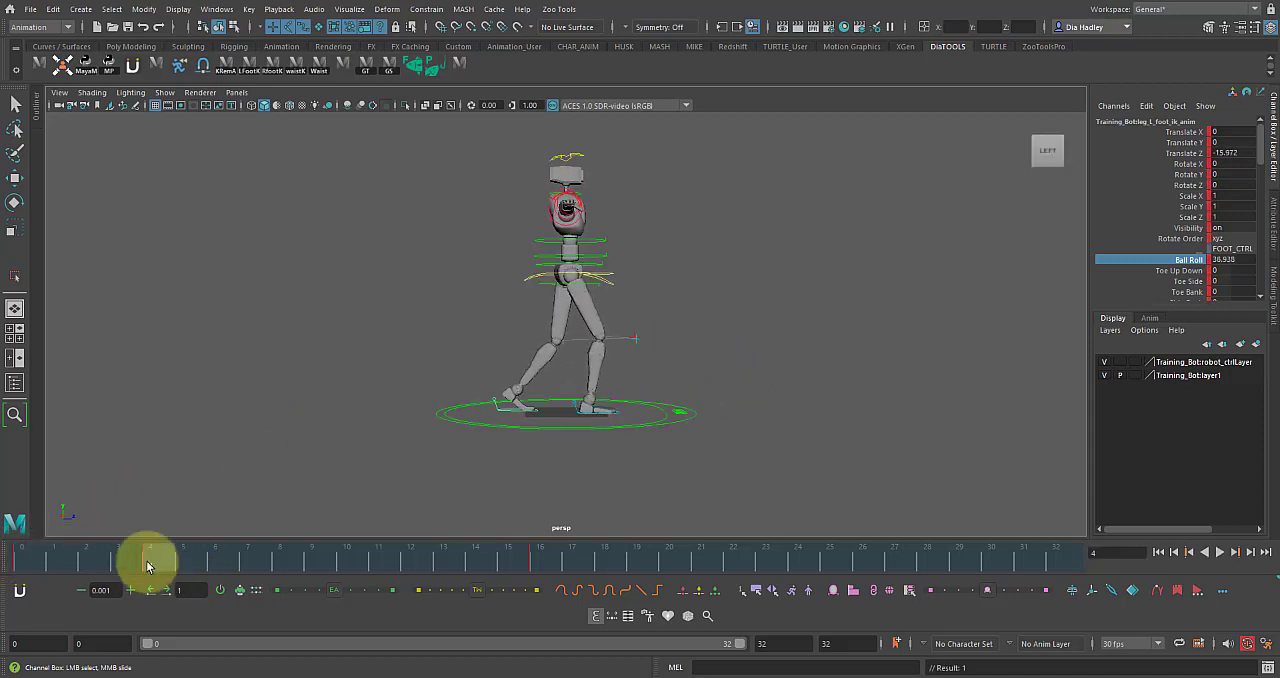
# Select the rig's controls and key them at frame 8 for the passing pose.
pyautogui.moveTo(457, 249); pyautogui.dragTo(630, 522)
pyautogui.press('w')
pyautogui.moveTo(163, 565); pyautogui.dragTo(281, 566)
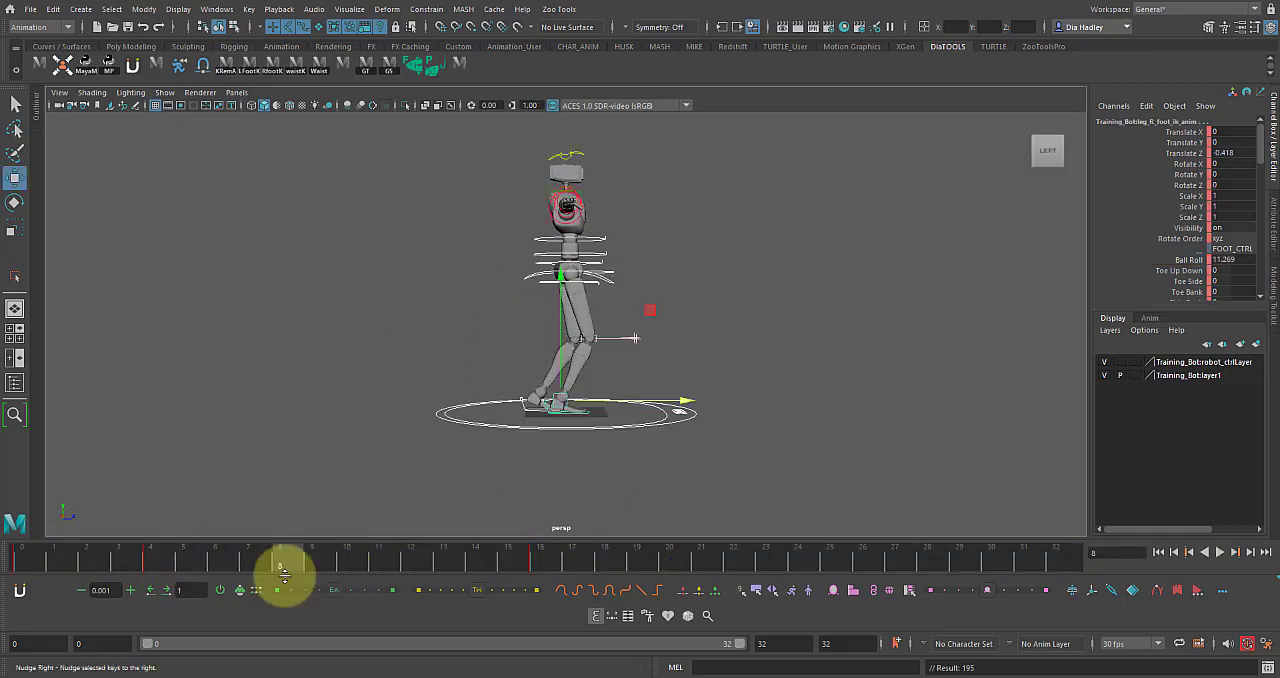
# Lift the left foot control at frame 8 to a Translate Y of about 8.5 and tilt it to a Rotate X of about 41.
pyautogui.click(597, 490)
pyautogui.click(531, 403)
pyautogui.moveTo(531, 403); pyautogui.dragTo(536, 338)
pyautogui.press('e')
pyautogui.moveTo(588, 270); pyautogui.dragTo(637, 347)
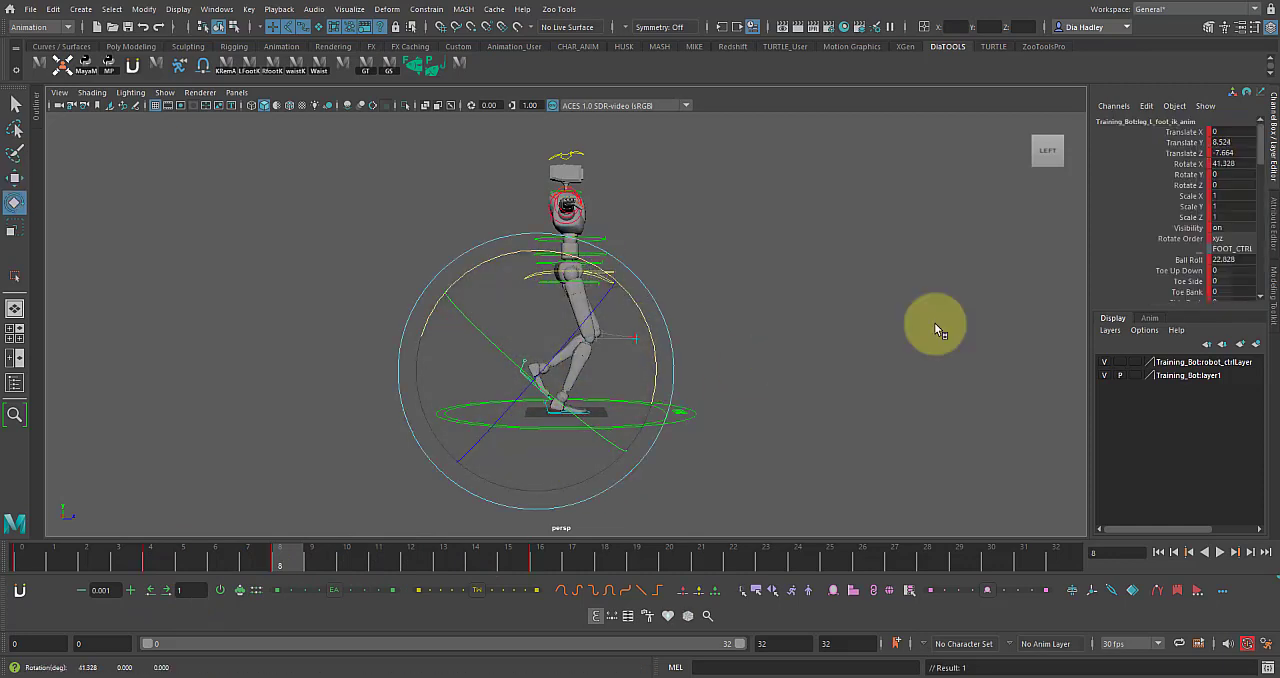
# Set the left foot's Ball Roll to 0 at frame 8 and increase its Rotate X to about 73.
pyautogui.click(1213, 259)
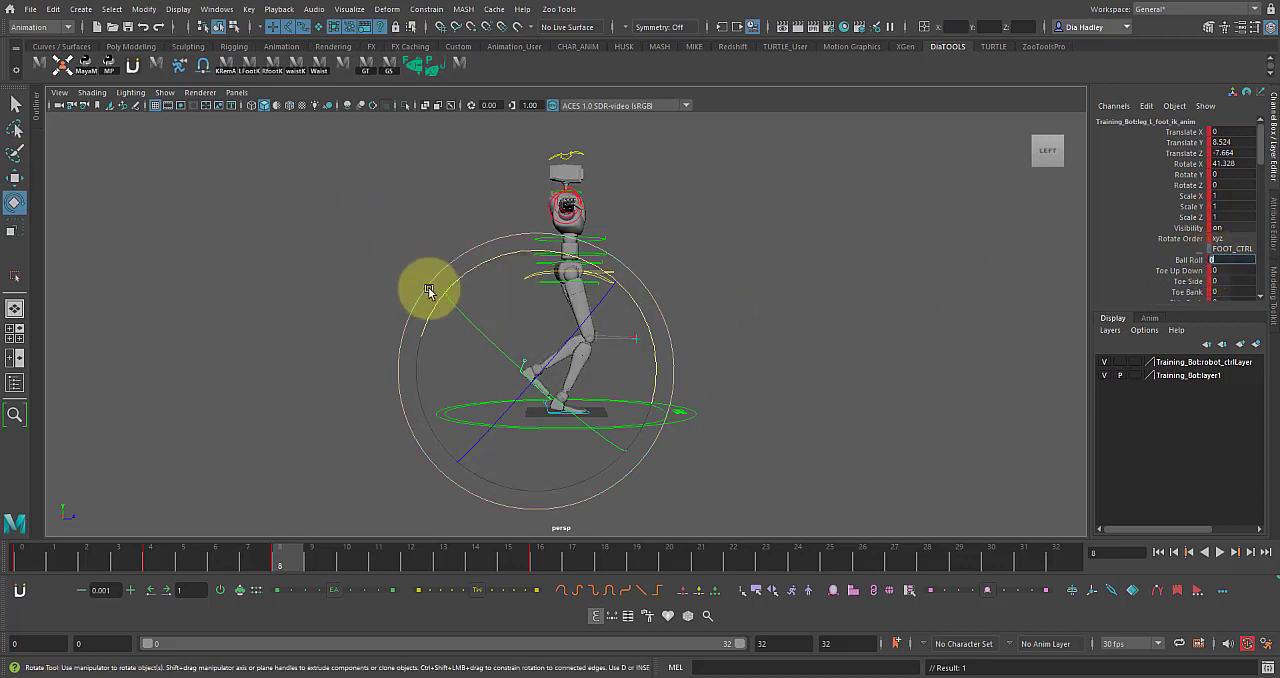
pyautogui.write('0')
pyautogui.moveTo(640, 309); pyautogui.dragTo(589, 366)
# Switch the Move tool to world axes and move the left foot forward at frame 8 to a Translate Z of about -3.4.
pyautogui.press('w')
pyautogui.click(540, 373)
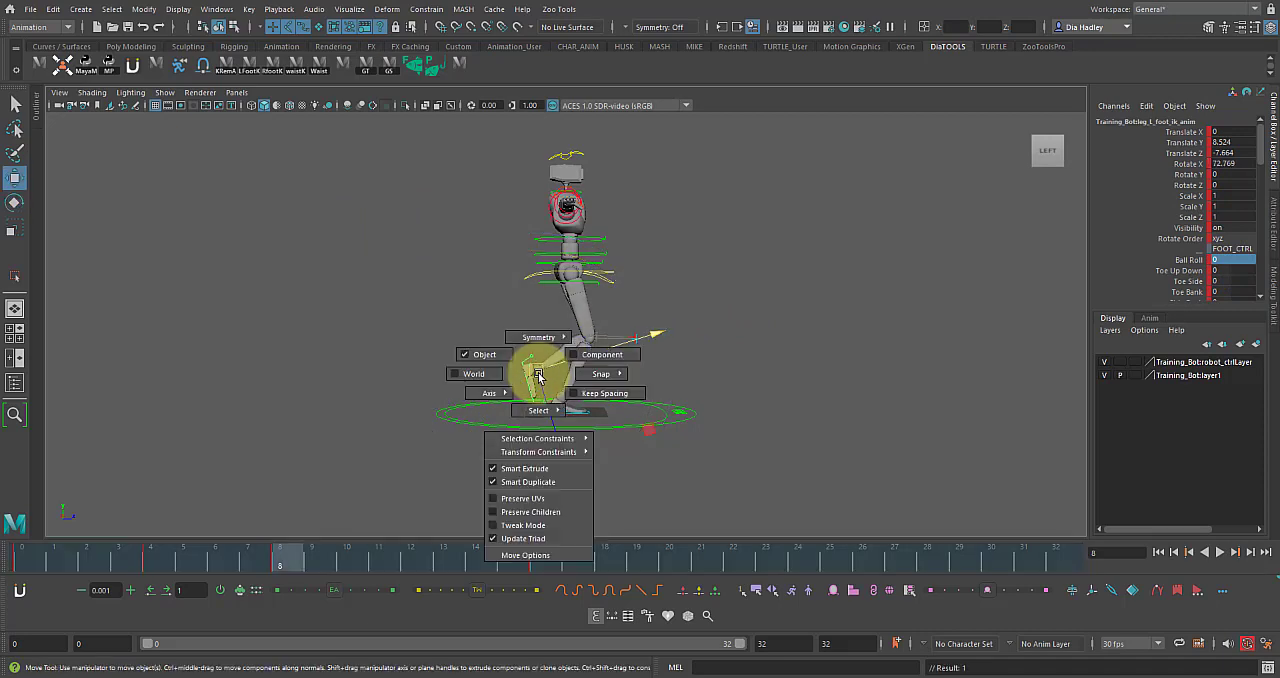
pyautogui.click(492, 378)
pyautogui.moveTo(545, 370); pyautogui.dragTo(563, 374)
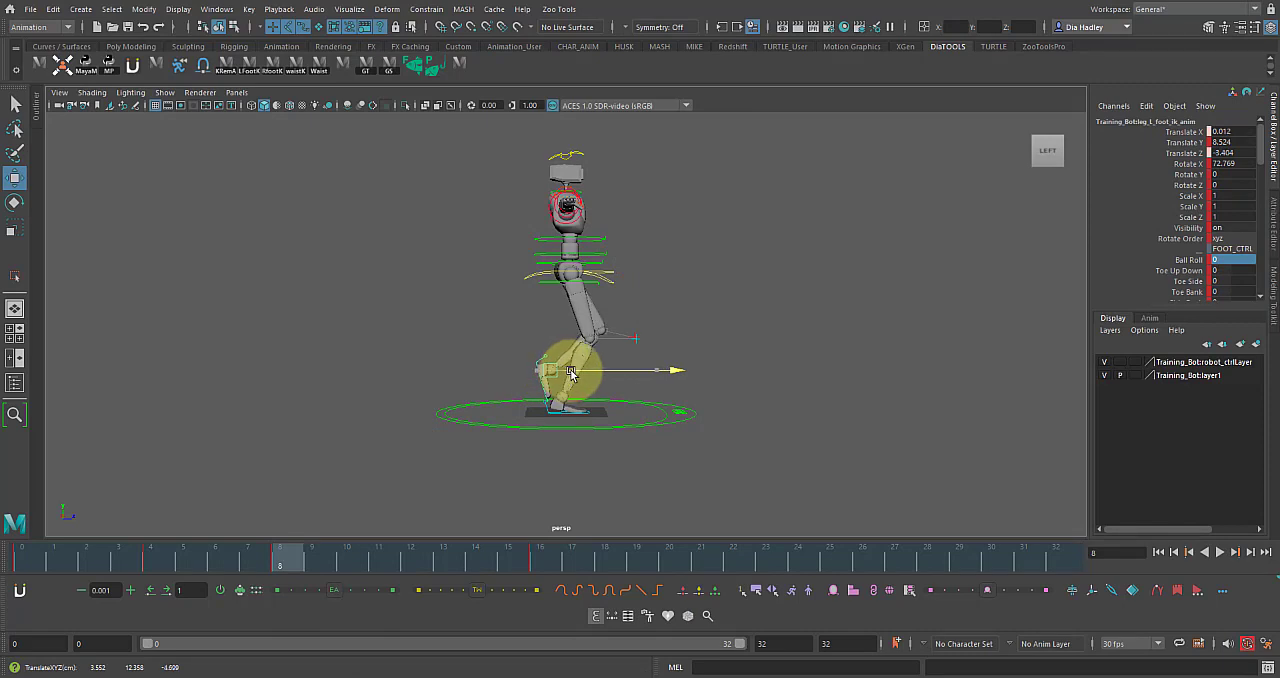
# Raise the centre of gravity control at frame 8 to a Translate Y of about 0.34 and scrub to check the rise.
pyautogui.click(600, 274)
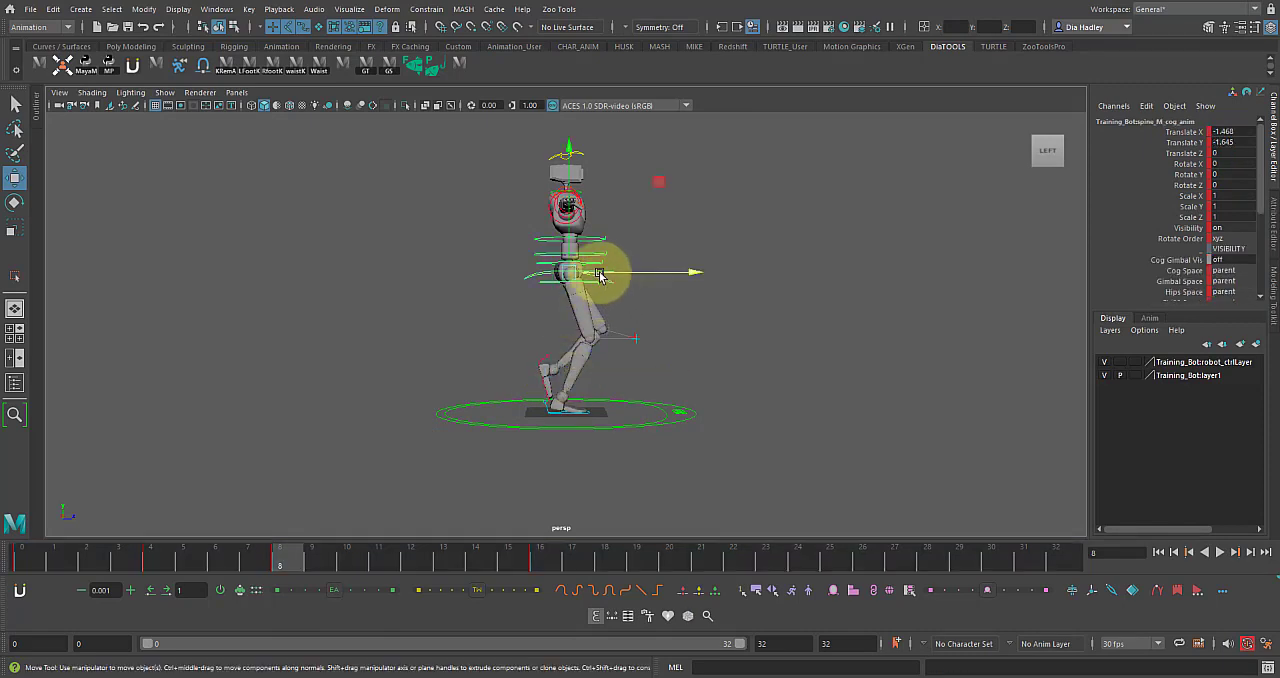
pyautogui.moveTo(567, 245); pyautogui.dragTo(569, 241)
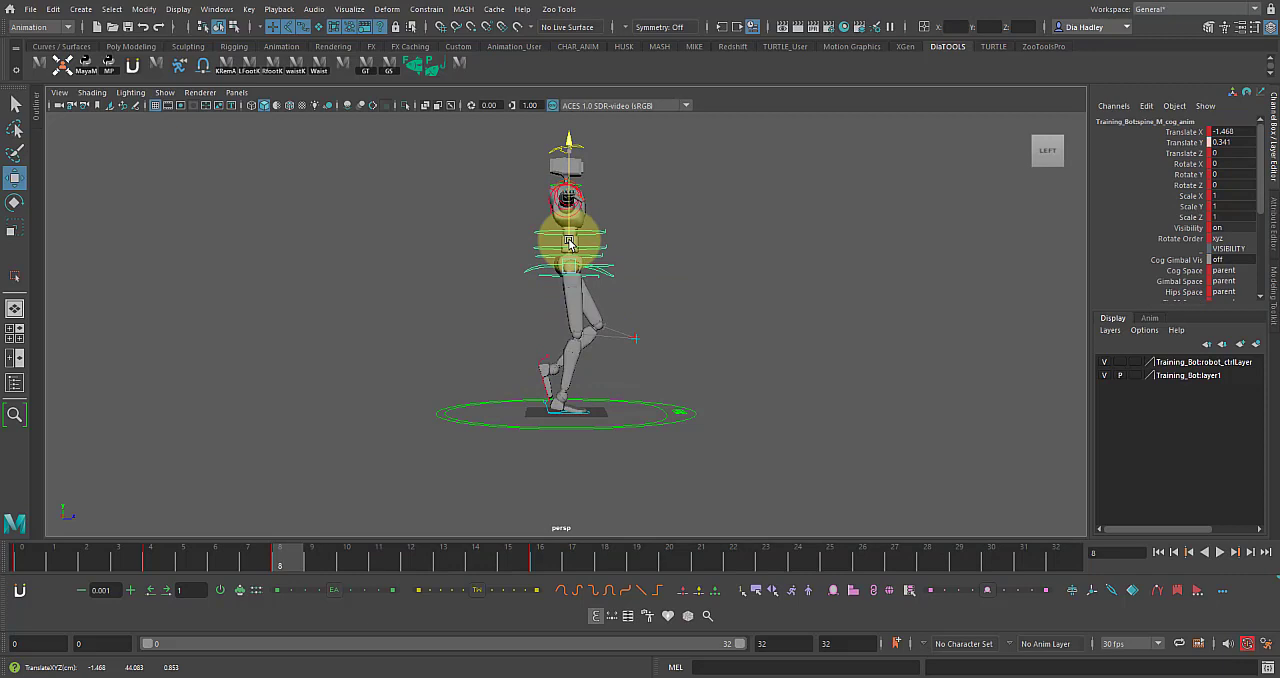
pyautogui.moveTo(180, 555); pyautogui.dragTo(274, 580)
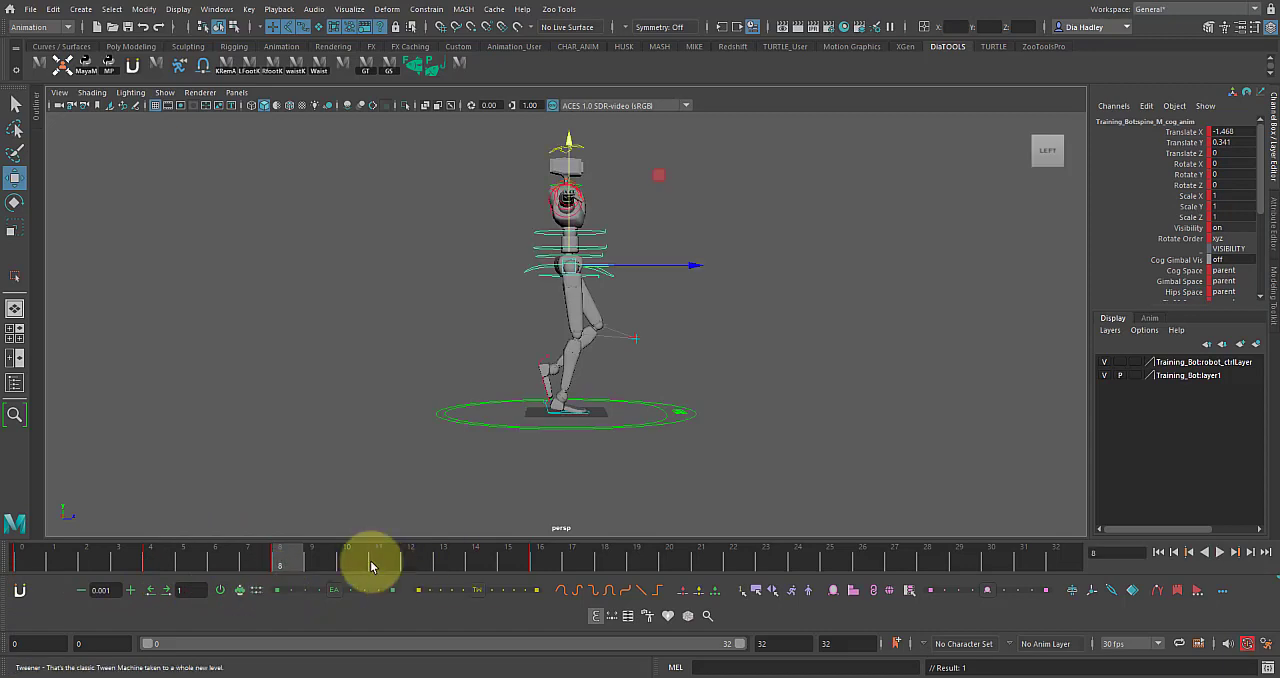
# Select the rig's controls and key them at frame 12.
pyautogui.moveTo(402, 224); pyautogui.dragTo(716, 466)
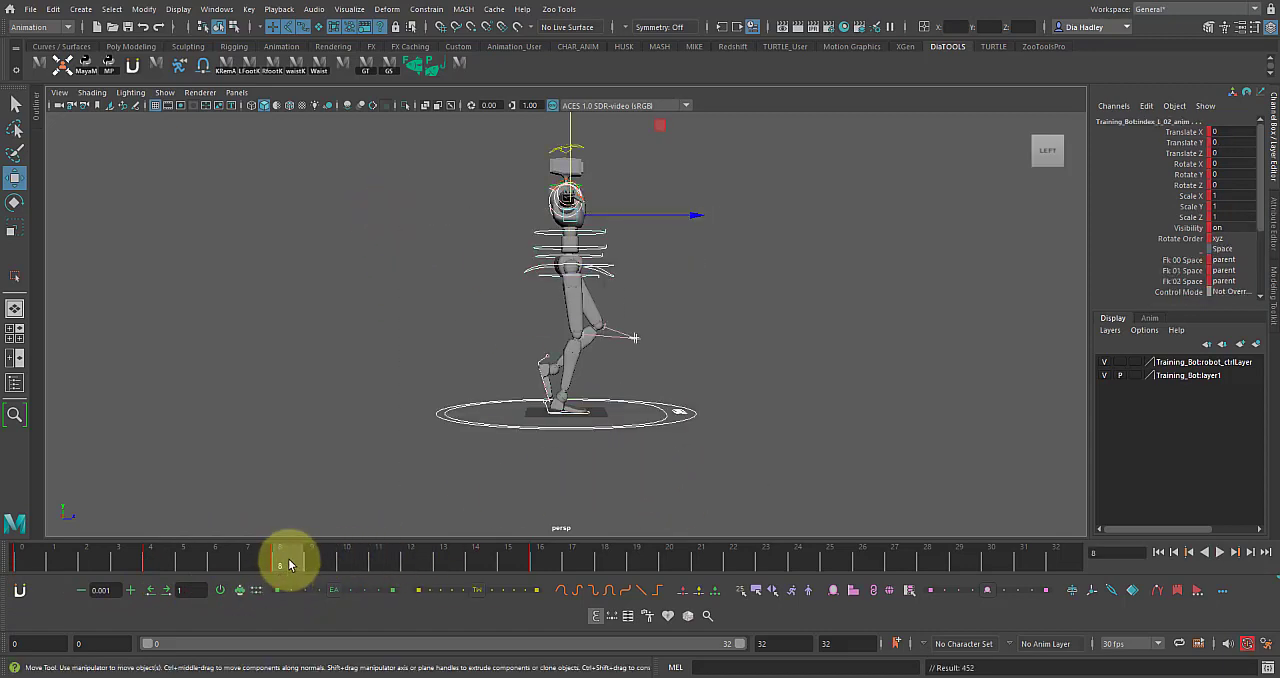
pyautogui.moveTo(290, 567); pyautogui.dragTo(410, 562)
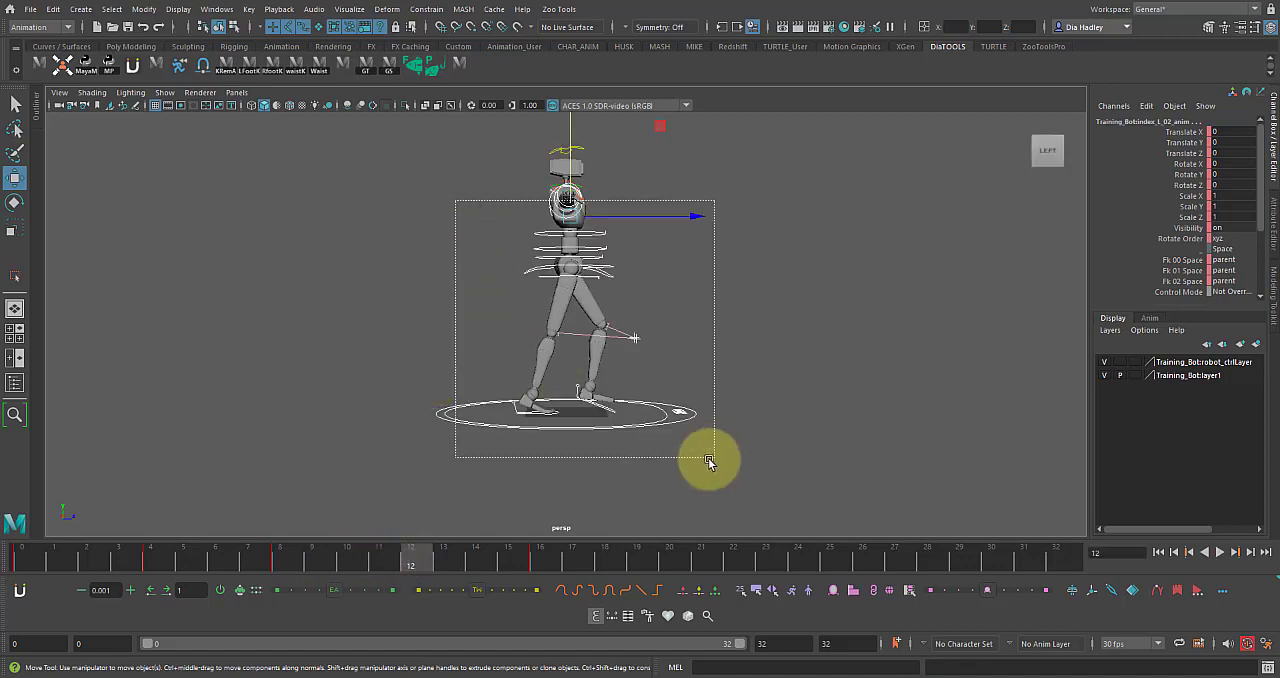
pyautogui.click(645, 450)
# Set the left foot's Ball Roll to 0 at frame 12.
pyautogui.click(608, 410)
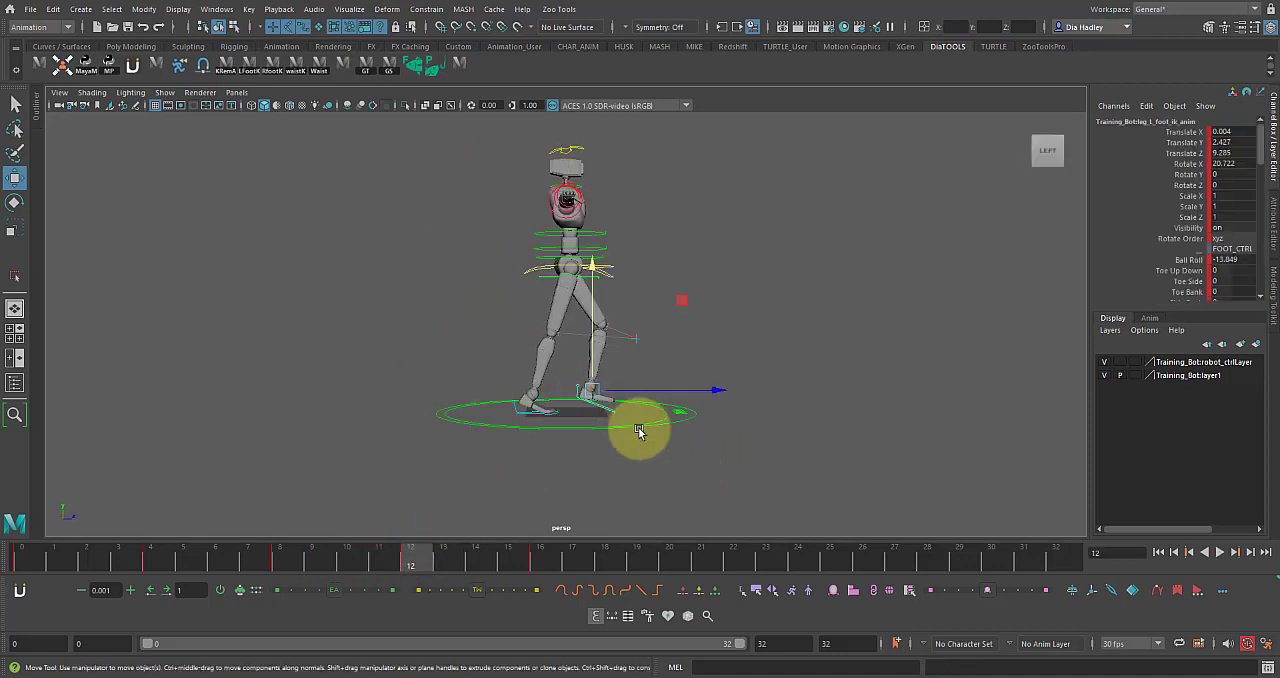
pyautogui.doubleClick(1223, 260)
pyautogui.write('0')
pyautogui.press('Return')
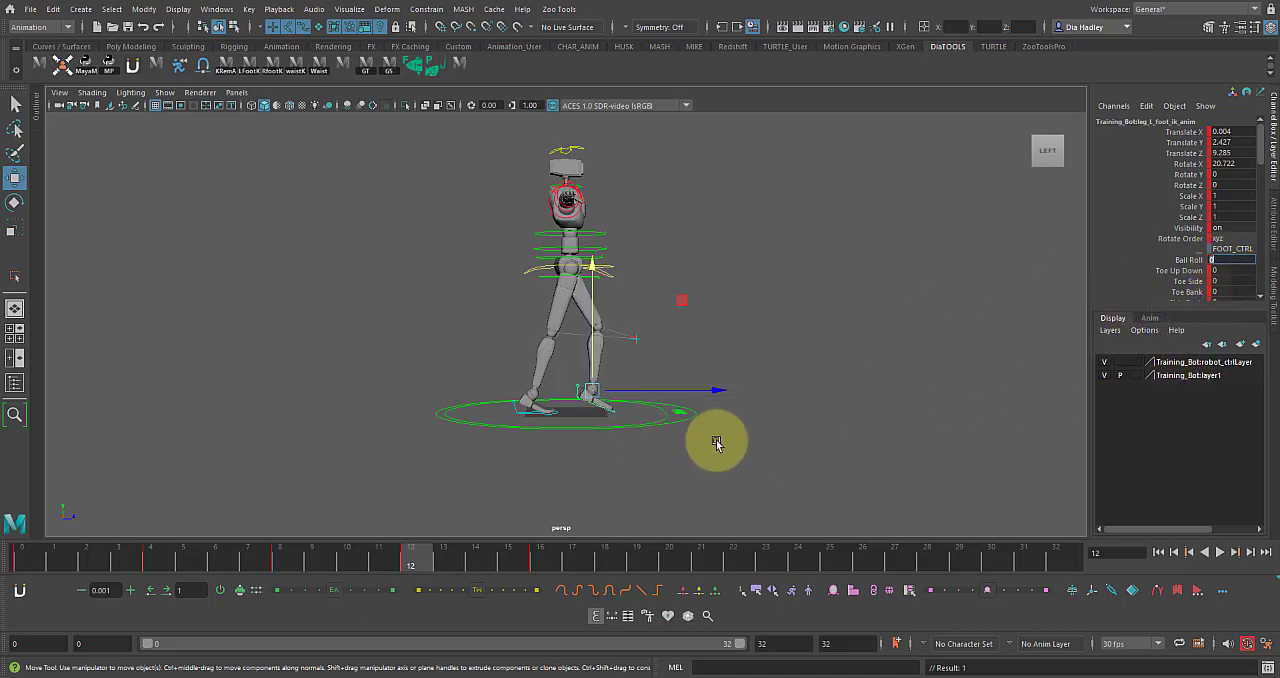
# Pose the left foot at frame 12 with Rotate X about 39.7, Translate Y about 5.07 and Translate Z about 7.26.
pyautogui.moveTo(594, 359); pyautogui.dragTo(592, 353)
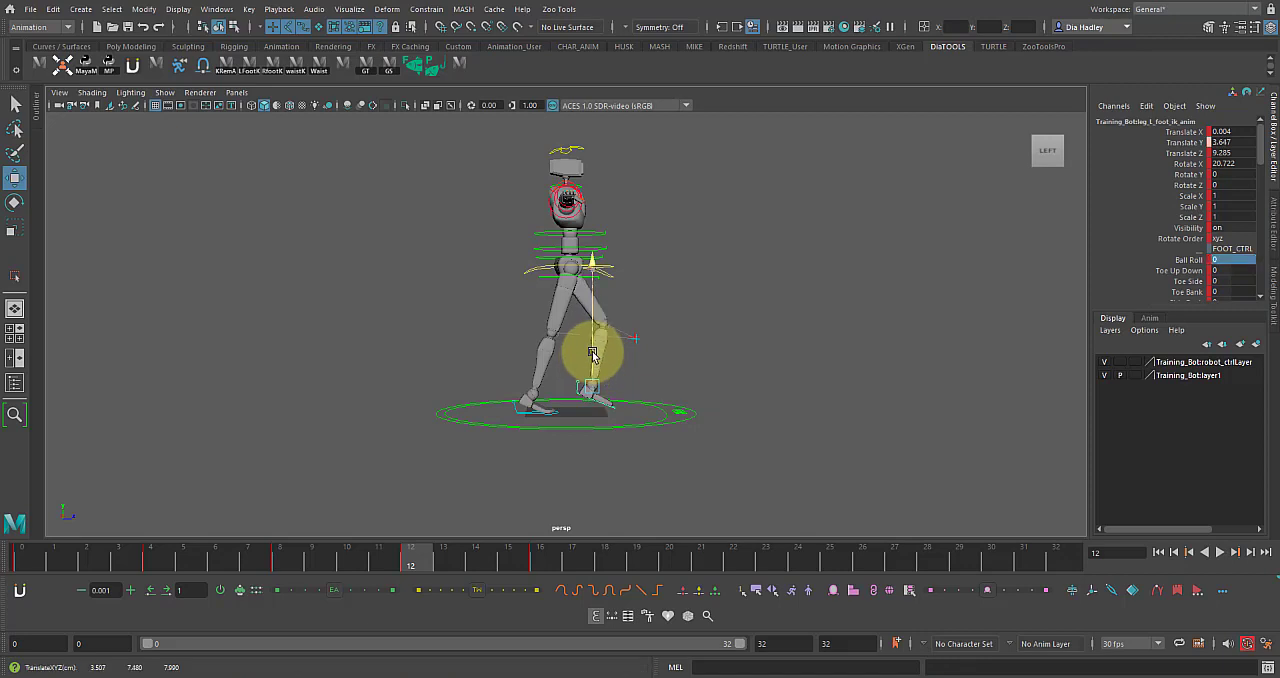
pyautogui.press('e')
pyautogui.moveTo(655, 293); pyautogui.dragTo(684, 318)
pyautogui.press('w')
pyautogui.moveTo(626, 381); pyautogui.dragTo(557, 394)
# Raise the centre of gravity control at frame 12 to a Translate Y of about 1.03 and compare the pose with frame 16.
pyautogui.click(607, 275)
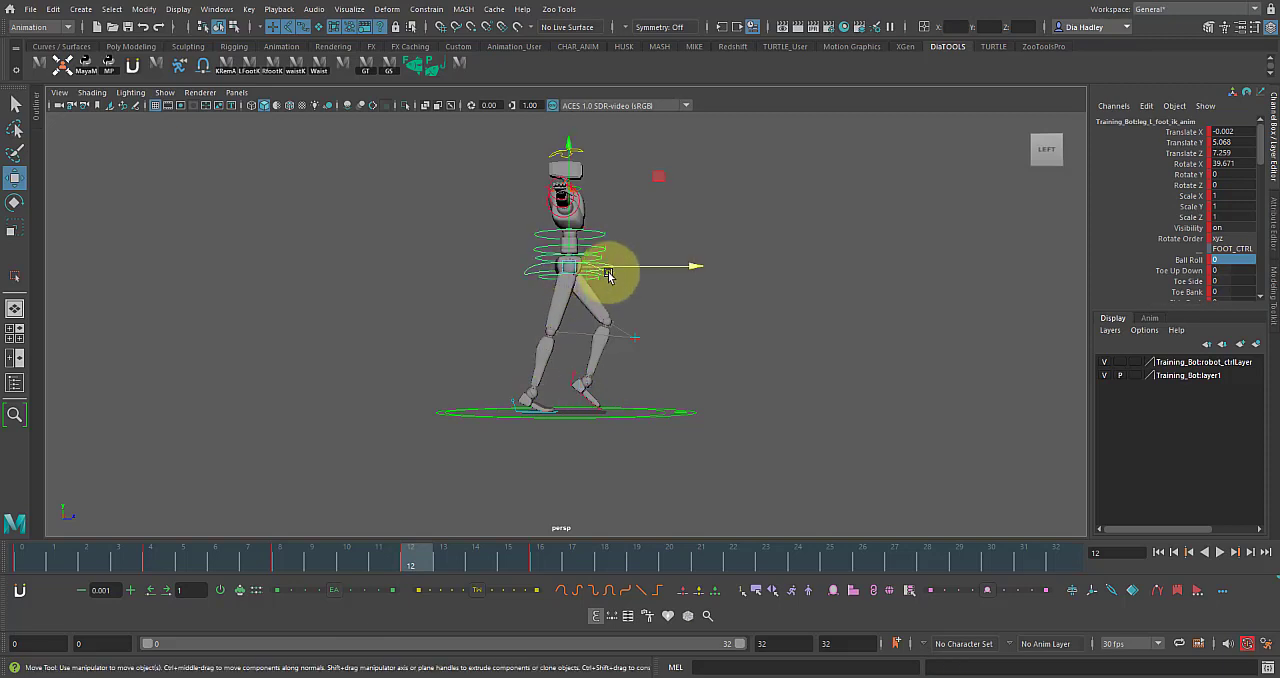
pyautogui.keyDown('alt'); pyautogui.moveTo(541, 326); pyautogui.dragTo(576, 325); pyautogui.keyUp('alt')
pyautogui.moveTo(570, 226); pyautogui.dragTo(572, 221)
pyautogui.keyDown('alt'); pyautogui.moveTo(583, 356); pyautogui.dragTo(572, 333); pyautogui.keyUp('alt')
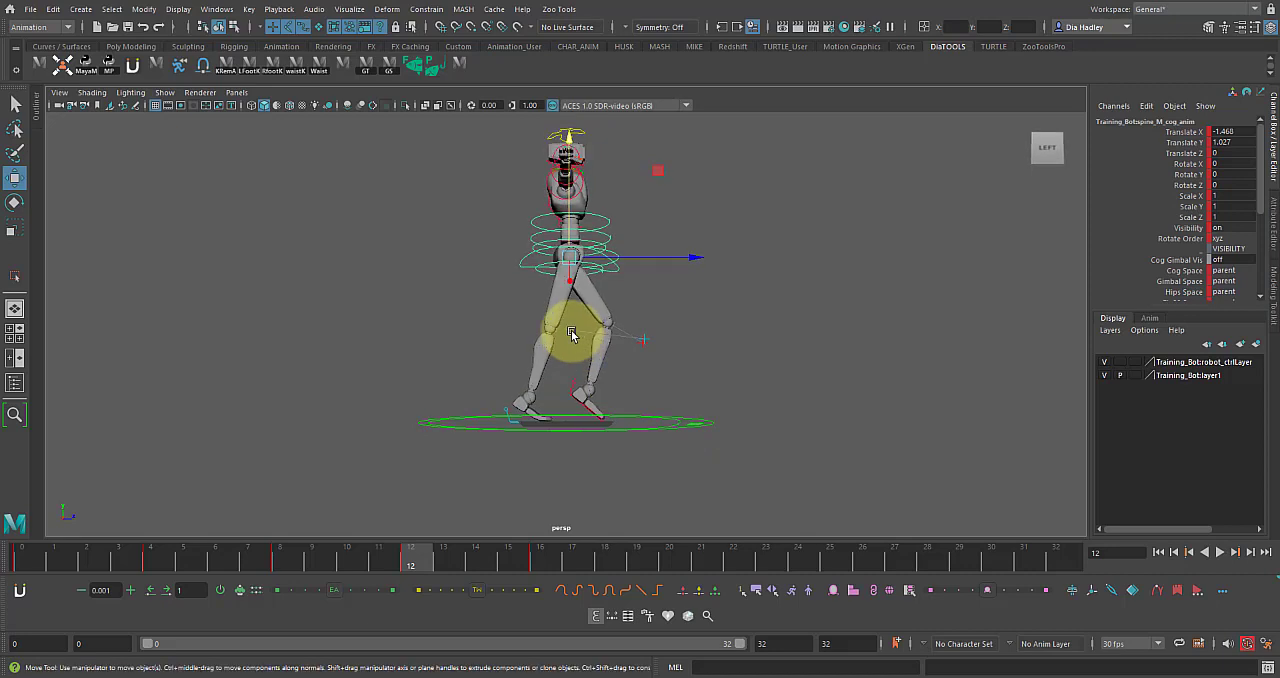
pyautogui.click(536, 562)
pyautogui.click(410, 560)
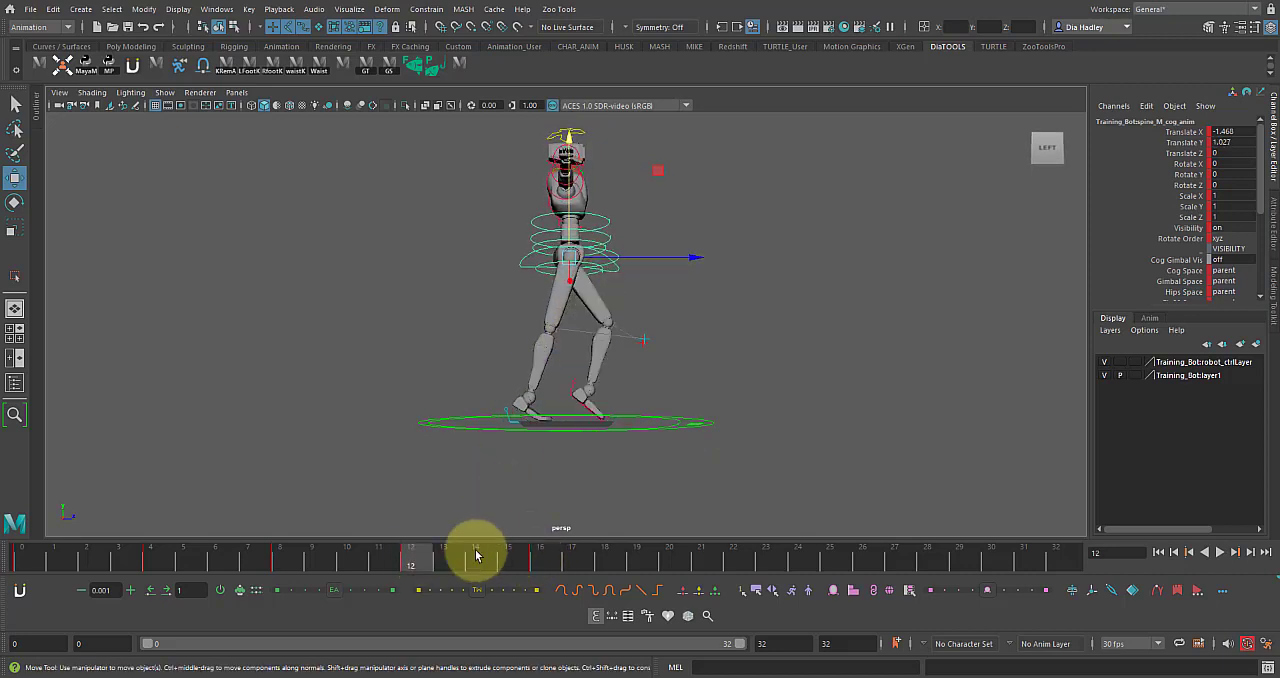
pyautogui.click(537, 558)
pyautogui.click(428, 559)
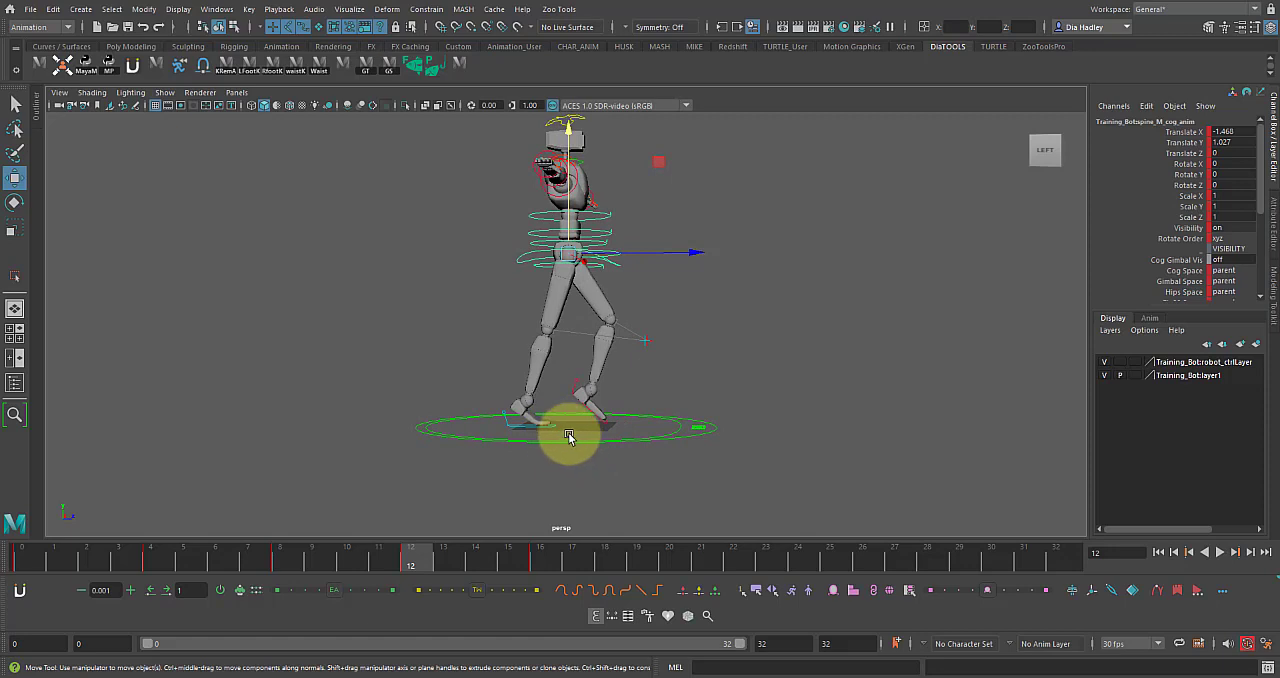
pyautogui.moveTo(422, 557)
pyautogui.mouseDown()
pyautogui.moveTo(528, 548)
pyautogui.moveTo(353, 558)
pyautogui.moveTo(1, 528)
pyautogui.moveTo(334, 537)
pyautogui.moveTo(409, 551)
pyautogui.moveTo(201, 557)
pyautogui.moveTo(480, 575)
pyautogui.moveTo(426, 578)
pyautogui.mouseUp()
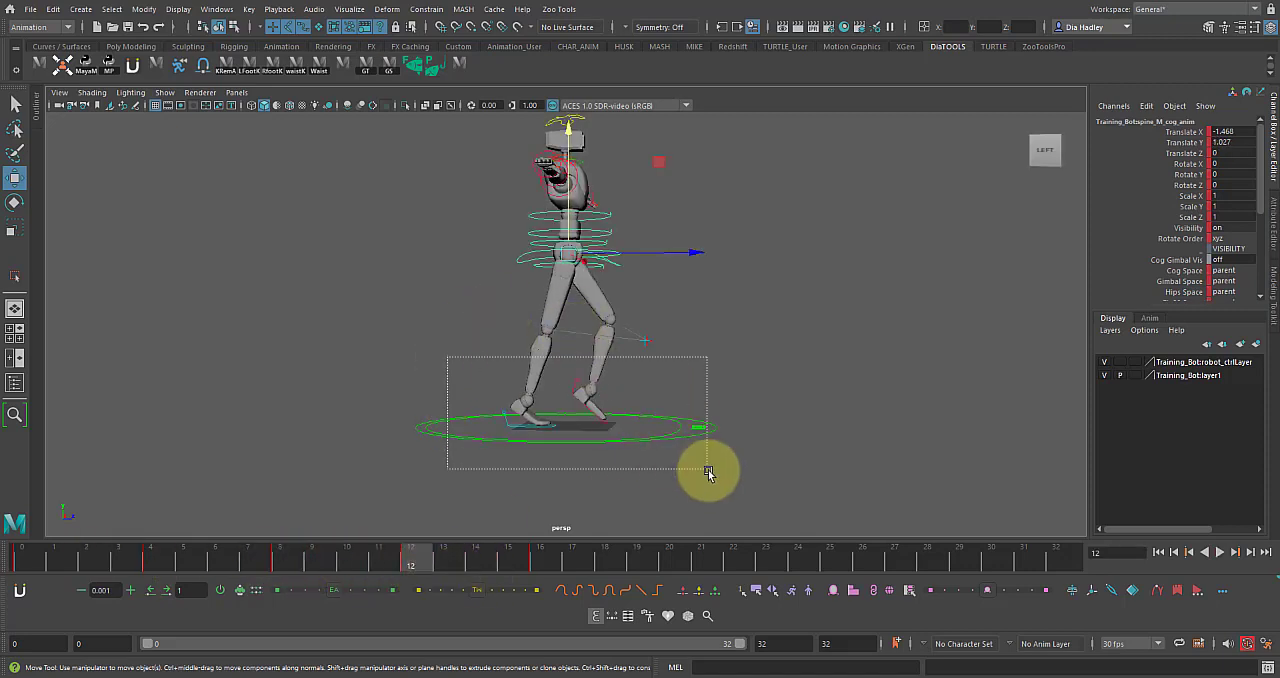
# Select the foot controls and set all keys on the left foot's Translate X, Y and Z curves to auto tangents.
pyautogui.moveTo(707, 472); pyautogui.dragTo(707, 472)
pyautogui.press('space')
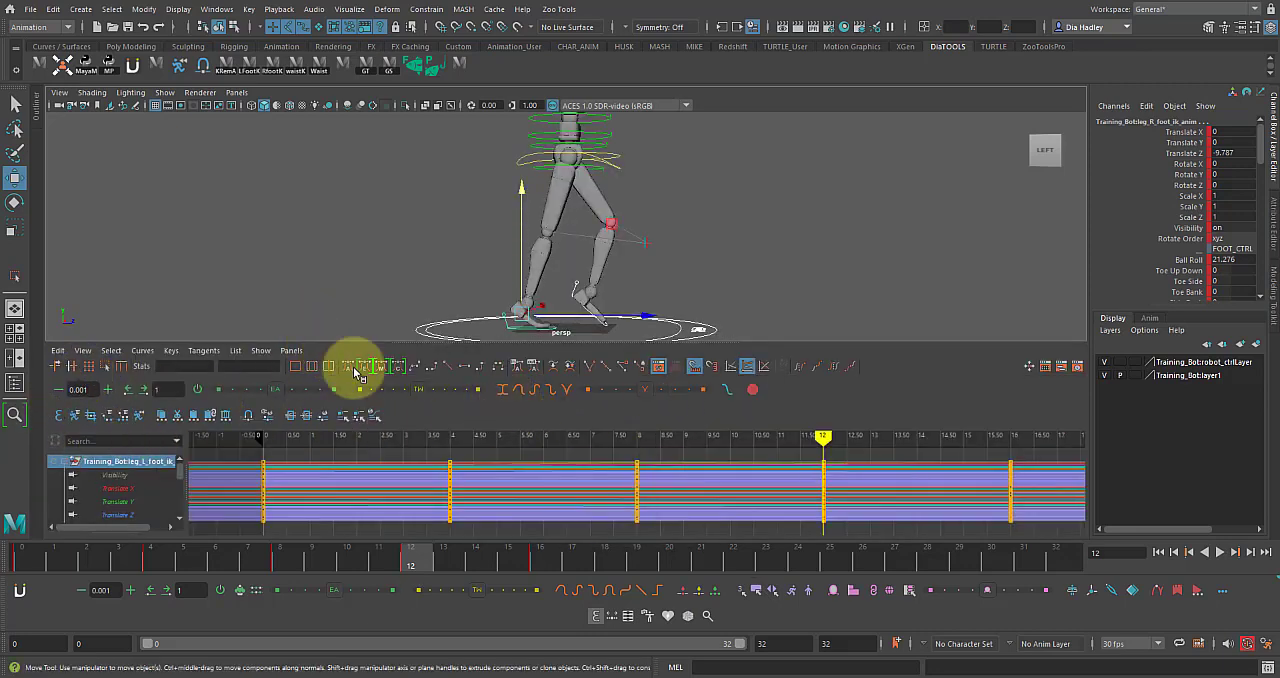
pyautogui.press('space')
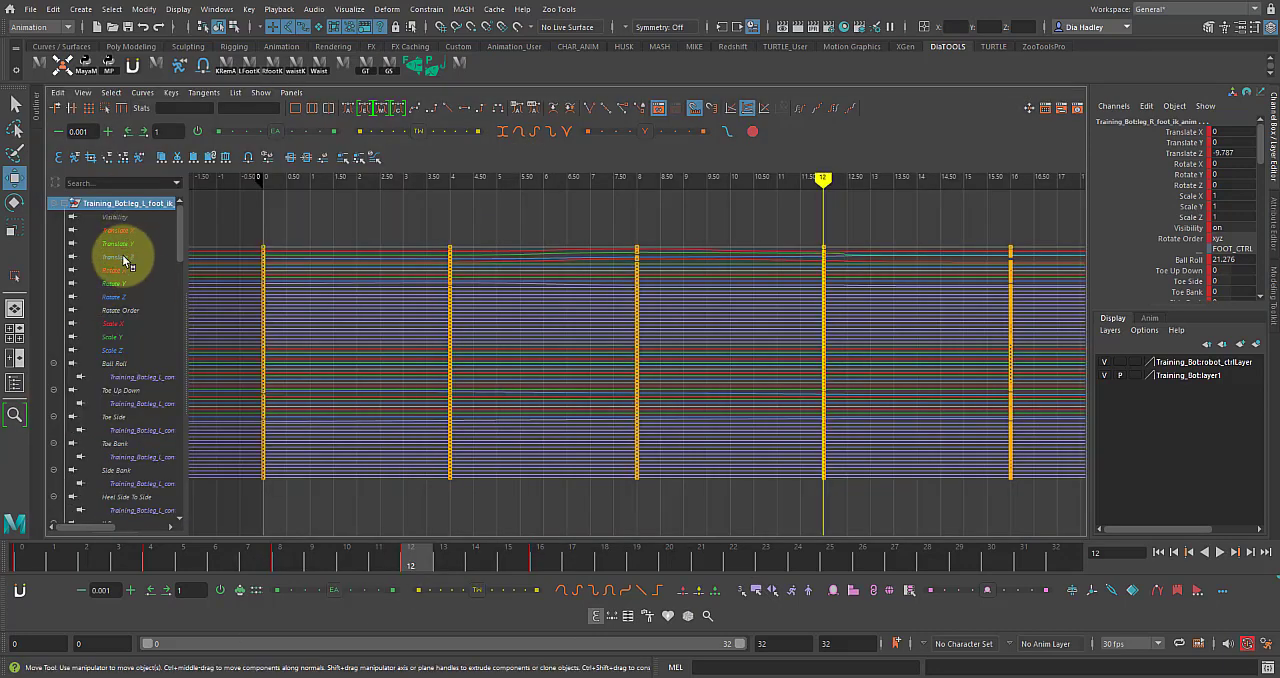
pyautogui.moveTo(123, 257); pyautogui.dragTo(122, 228)
pyautogui.keyDown('alt'); pyautogui.moveTo(647, 301); pyautogui.dragTo(559, 322, button='right'); pyautogui.keyUp('alt')
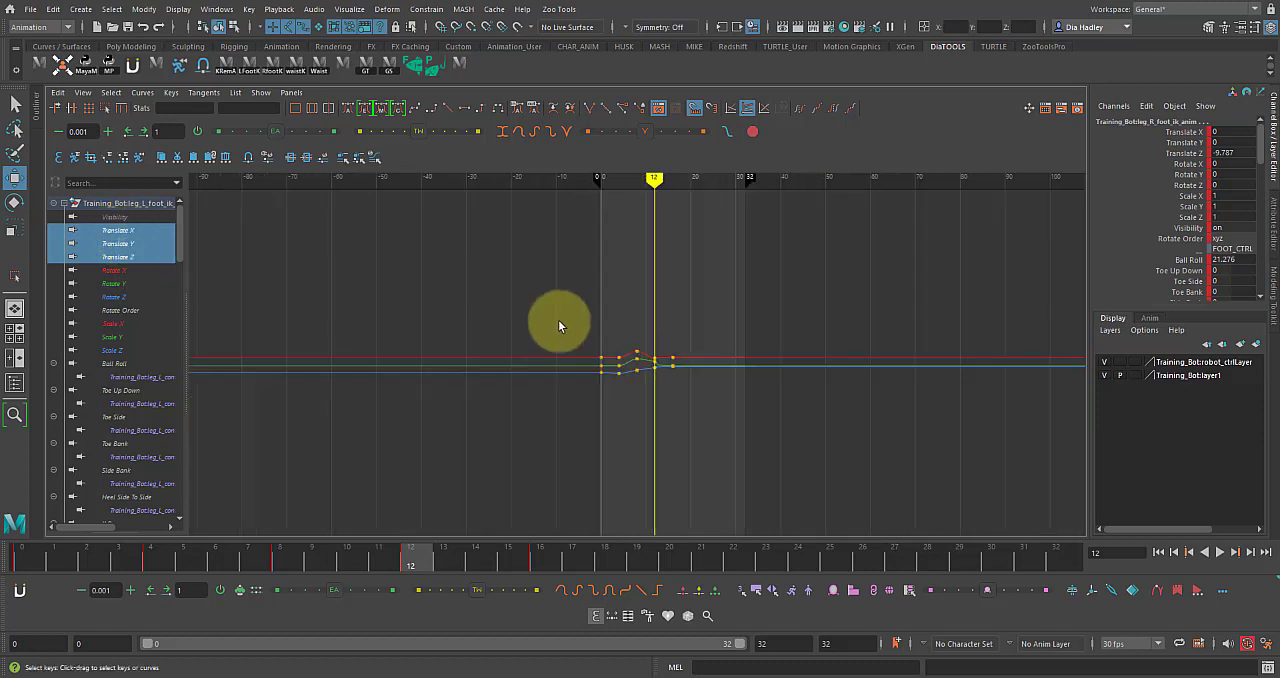
pyautogui.moveTo(531, 297); pyautogui.dragTo(816, 466)
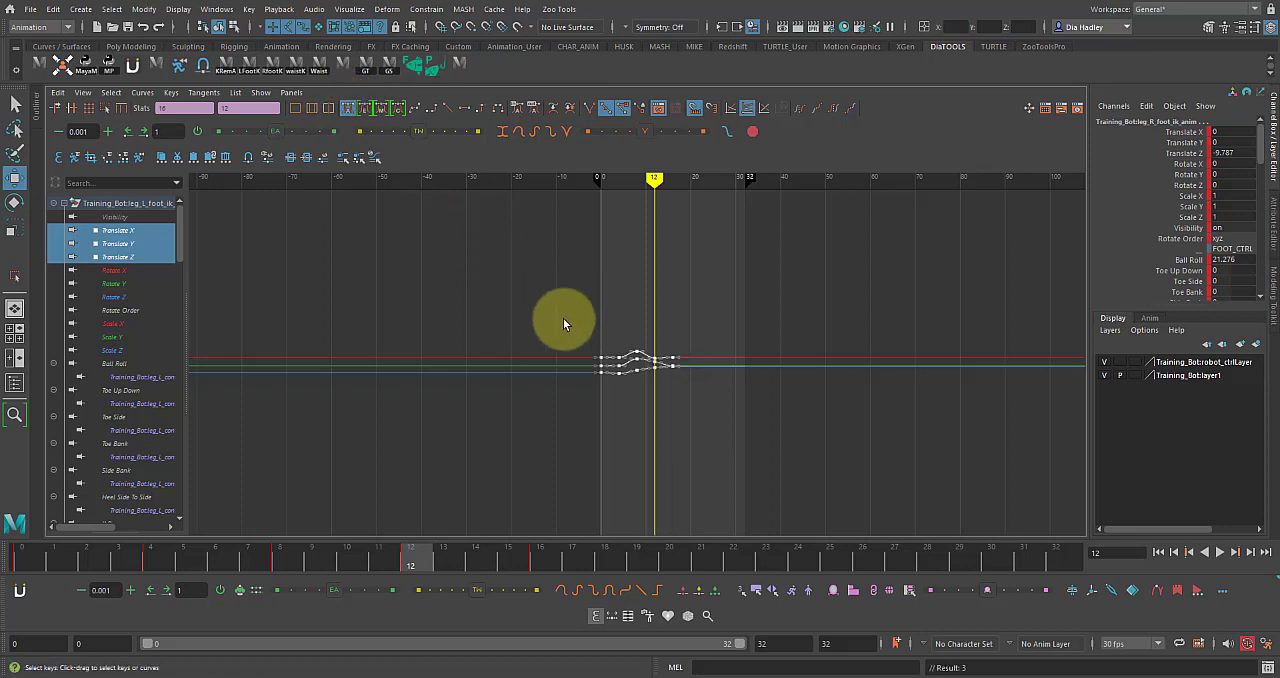
pyautogui.press('f')
pyautogui.keyDown('alt'); pyautogui.moveTo(722, 375); pyautogui.dragTo(682, 413, button='right'); pyautogui.keyUp('alt')
pyautogui.press('space')
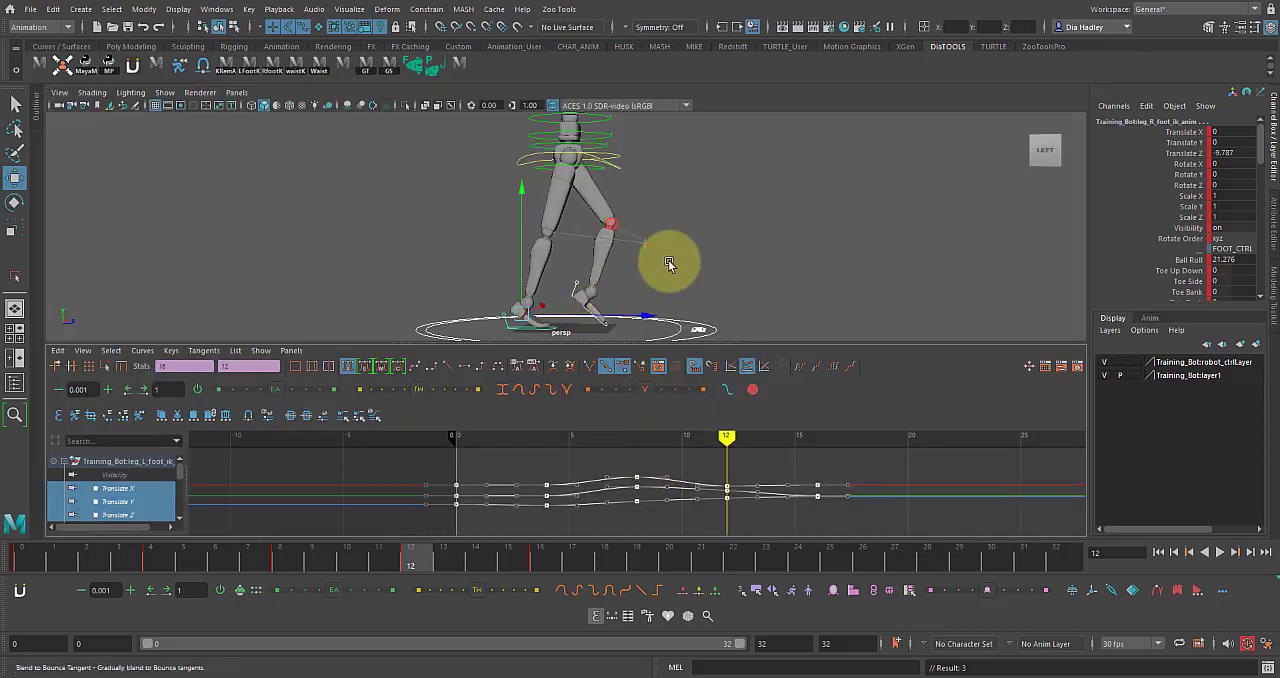
pyautogui.press('space')
# Select all the rig's controls, set all their animation keys to auto tangents and scrub back to frame 12.
pyautogui.keyDown('alt'); pyautogui.moveTo(689, 271); pyautogui.dragTo(513, 240, button='right'); pyautogui.keyUp('alt')
pyautogui.moveTo(432, 176); pyautogui.dragTo(780, 464)
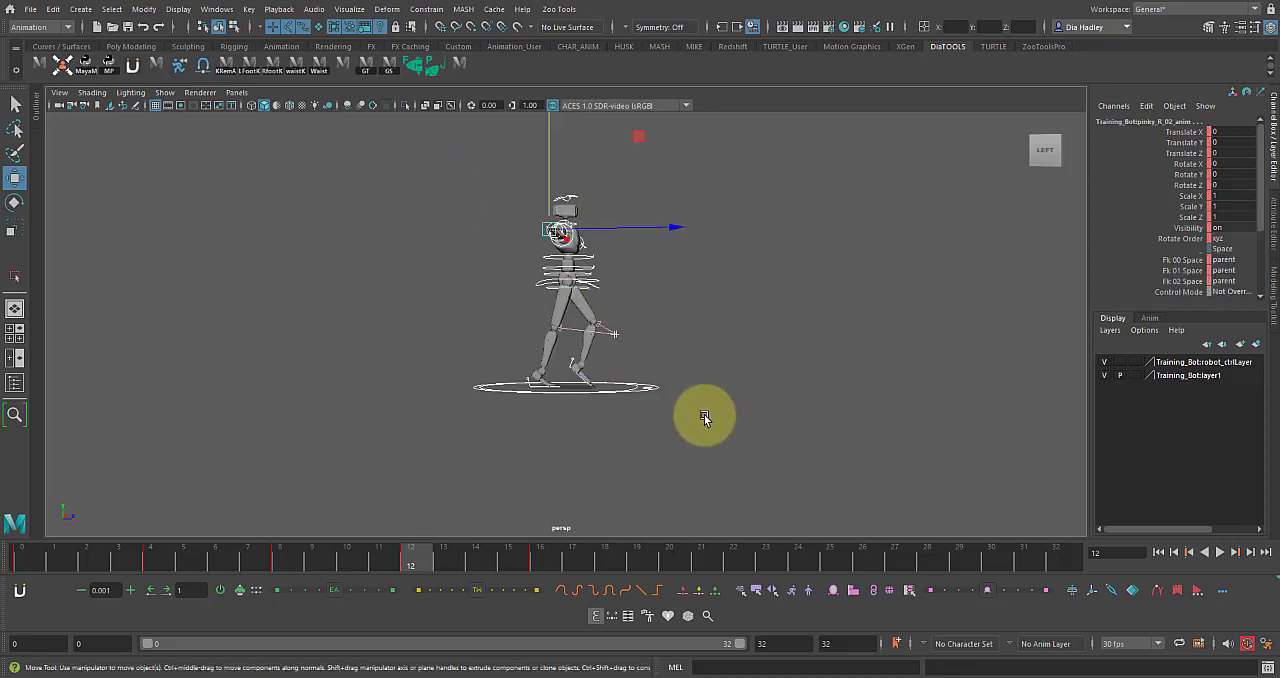
pyautogui.press('space')
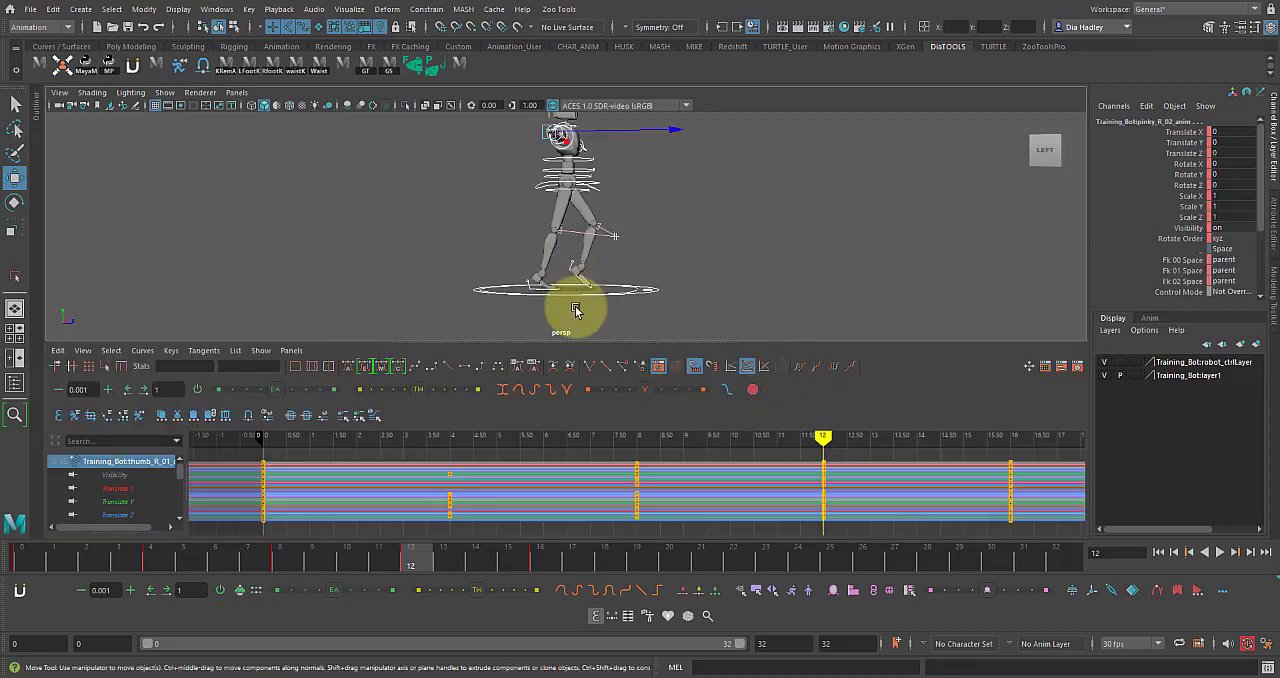
pyautogui.press('space')
pyautogui.keyDown('alt'); pyautogui.moveTo(577, 306); pyautogui.dragTo(500, 277, button='right'); pyautogui.keyUp('alt')
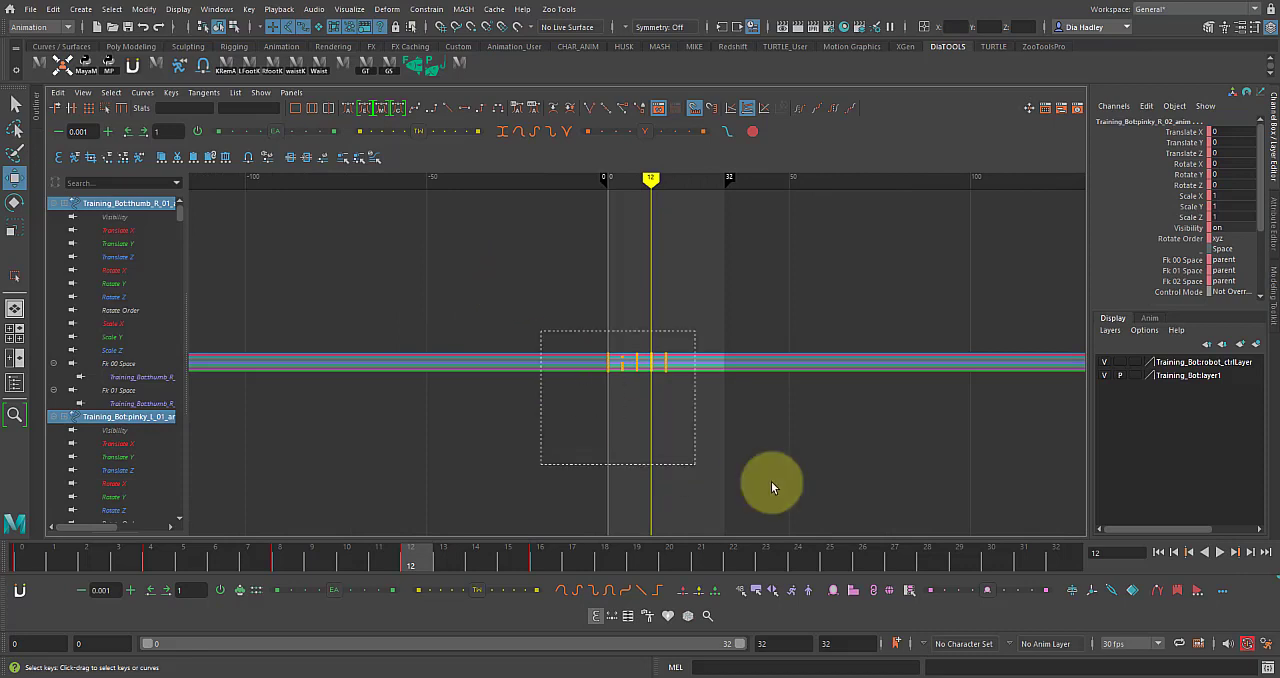
pyautogui.moveTo(540, 330); pyautogui.dragTo(771, 487)
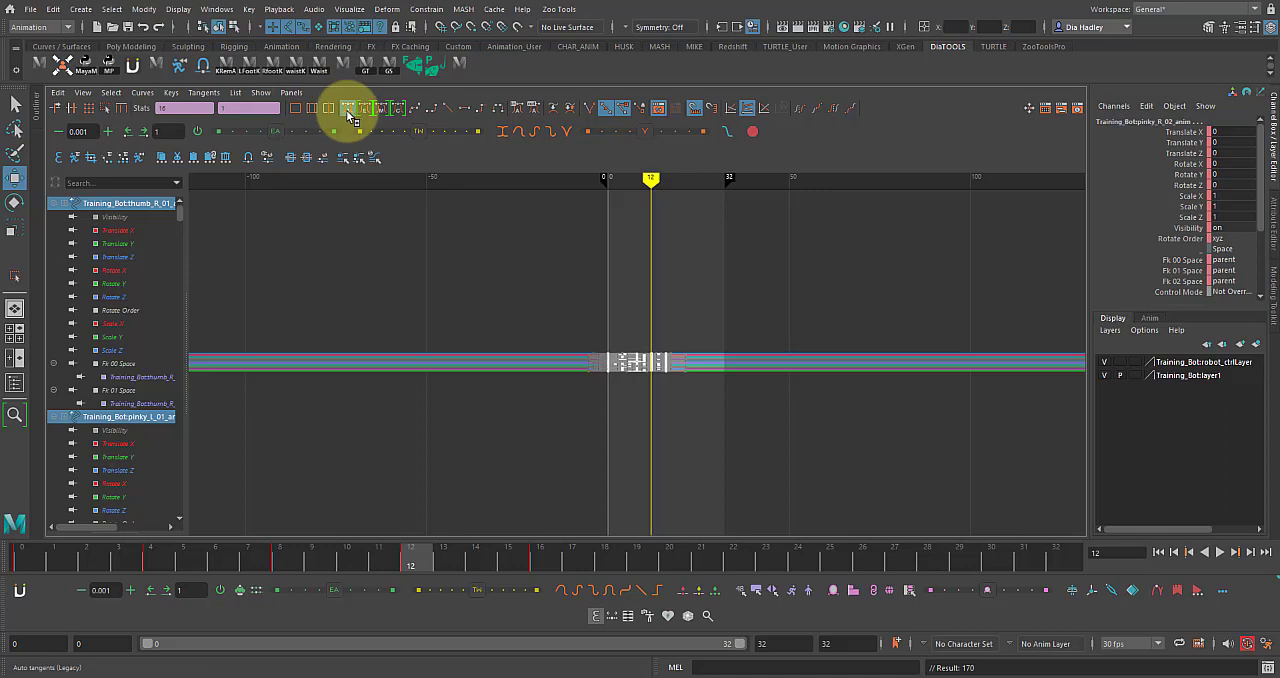
pyautogui.press('space')
pyautogui.press('space')
pyautogui.moveTo(367, 568); pyautogui.dragTo(410, 561)
# Increase the right foot's Ball Roll at frame 12 to about 41.7.
pyautogui.click(529, 408)
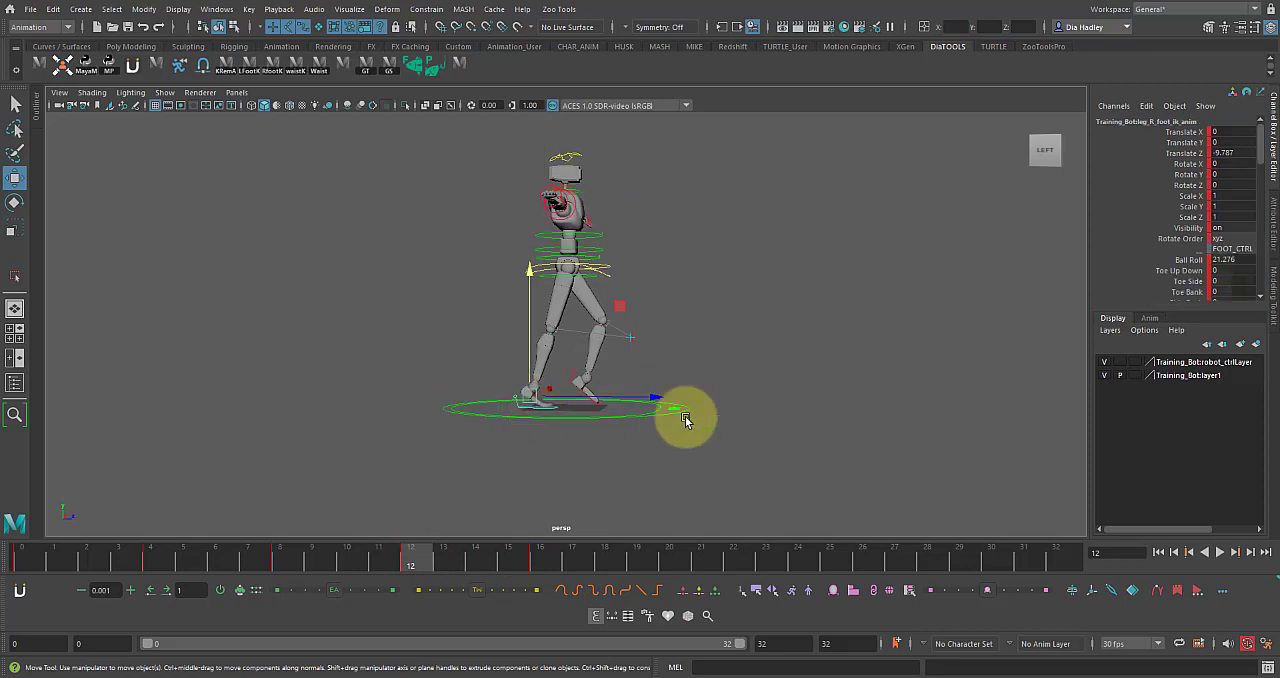
pyautogui.click(1186, 259)
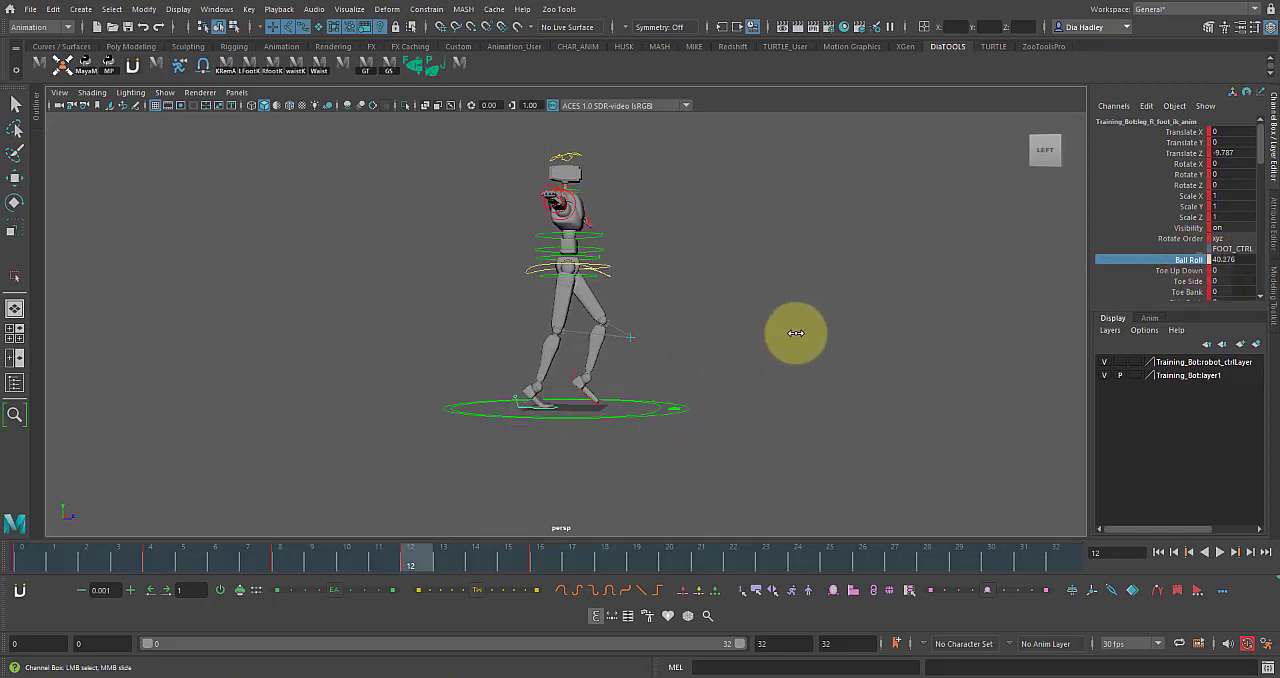
pyautogui.moveTo(452, 561); pyautogui.dragTo(426, 561)
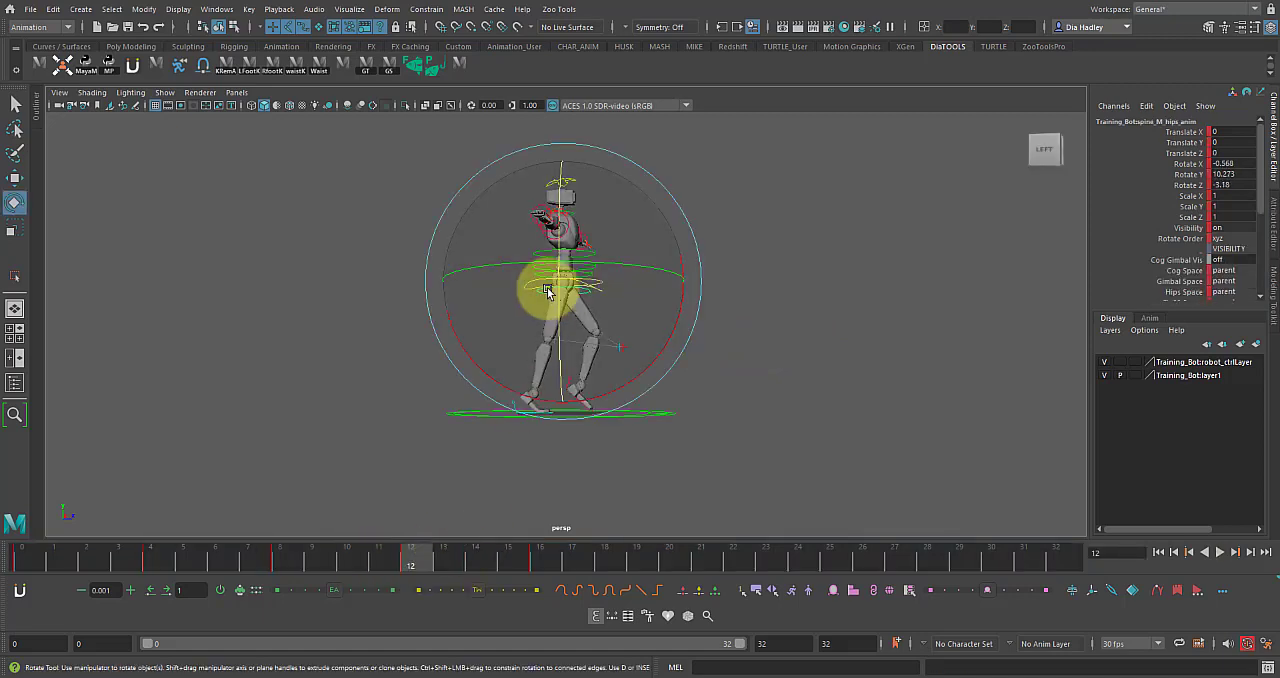
pyautogui.moveTo(543, 286); pyautogui.dragTo(512, 308)
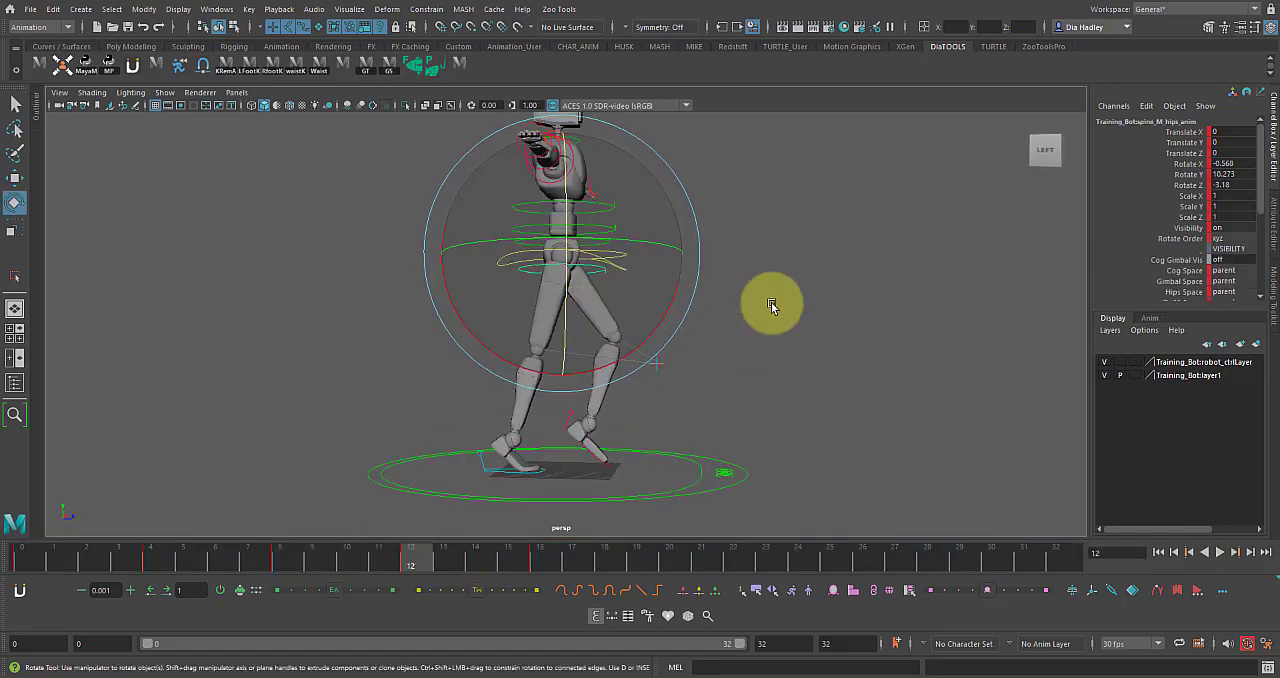
pyautogui.click(766, 300)
pyautogui.click(605, 259)
pyautogui.click(623, 429)
pyautogui.click(533, 476)
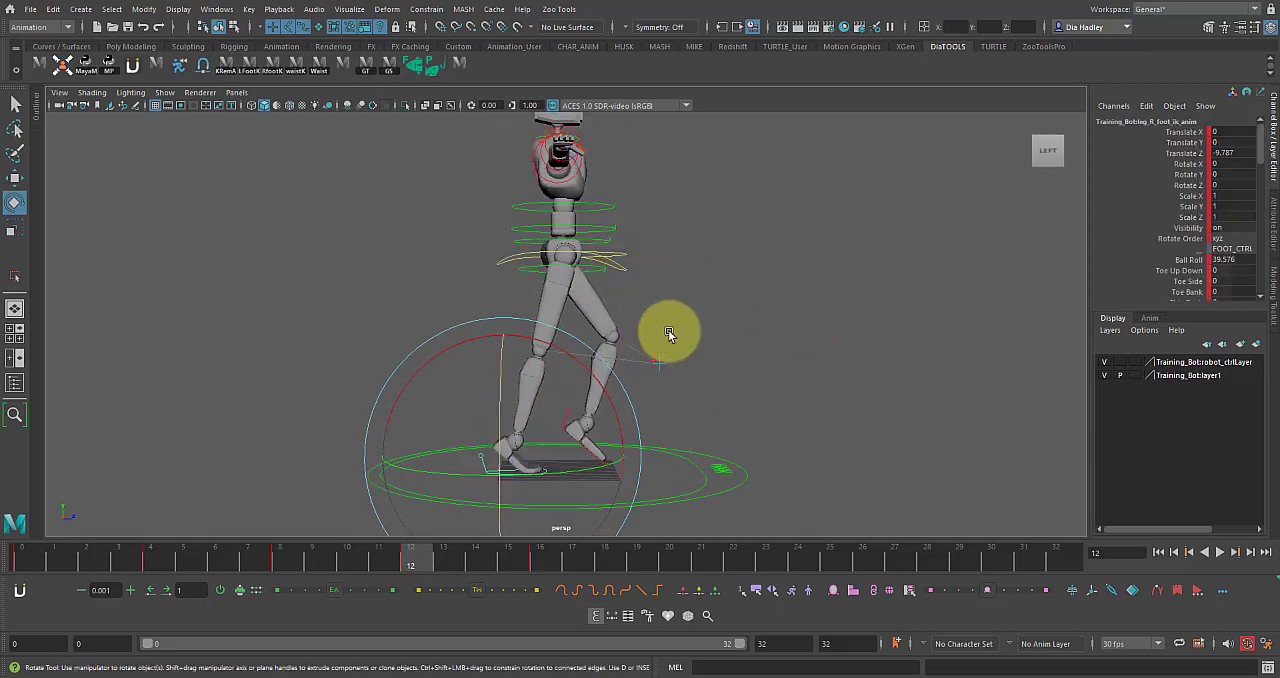
pyautogui.click(1184, 259)
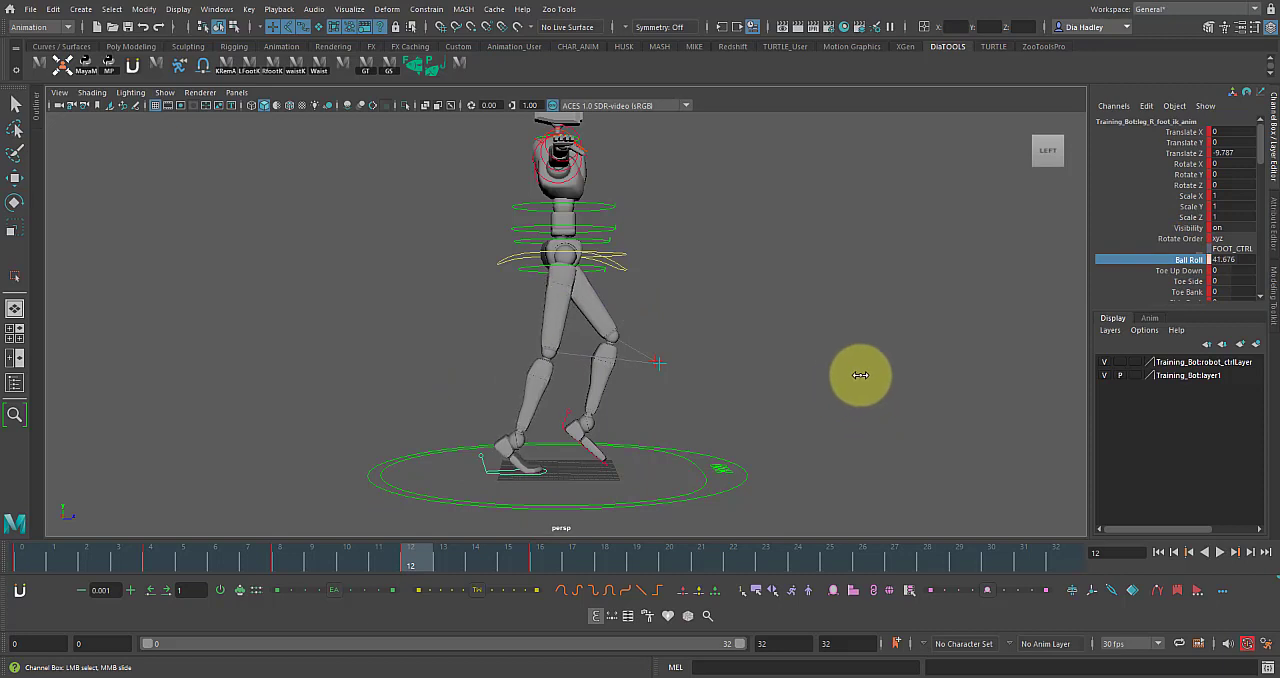
pyautogui.moveTo(860, 375); pyautogui.dragTo(606, 285, button='middle')
# Try rotating the hips and lowering the centre of gravity control at frame 12, and undo the changes.
pyautogui.click(586, 275)
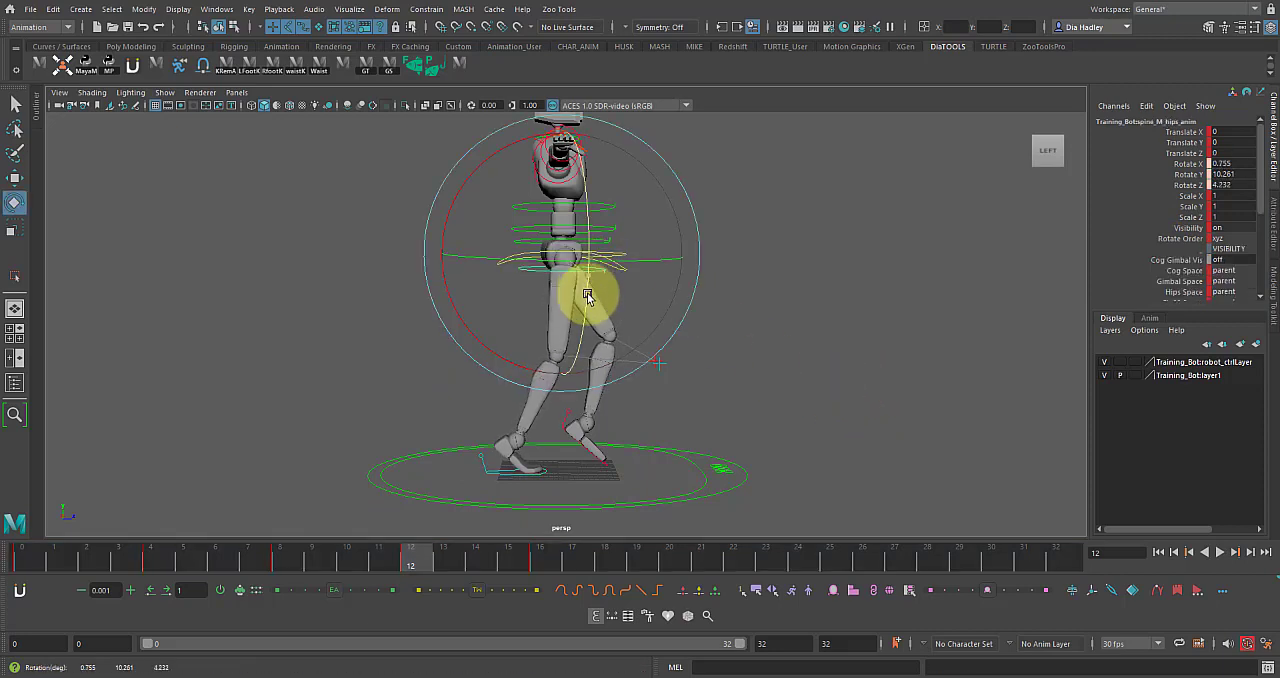
pyautogui.click(634, 266)
pyautogui.click(600, 251)
pyautogui.press('w')
pyautogui.hotkey('ctrl', 'z')
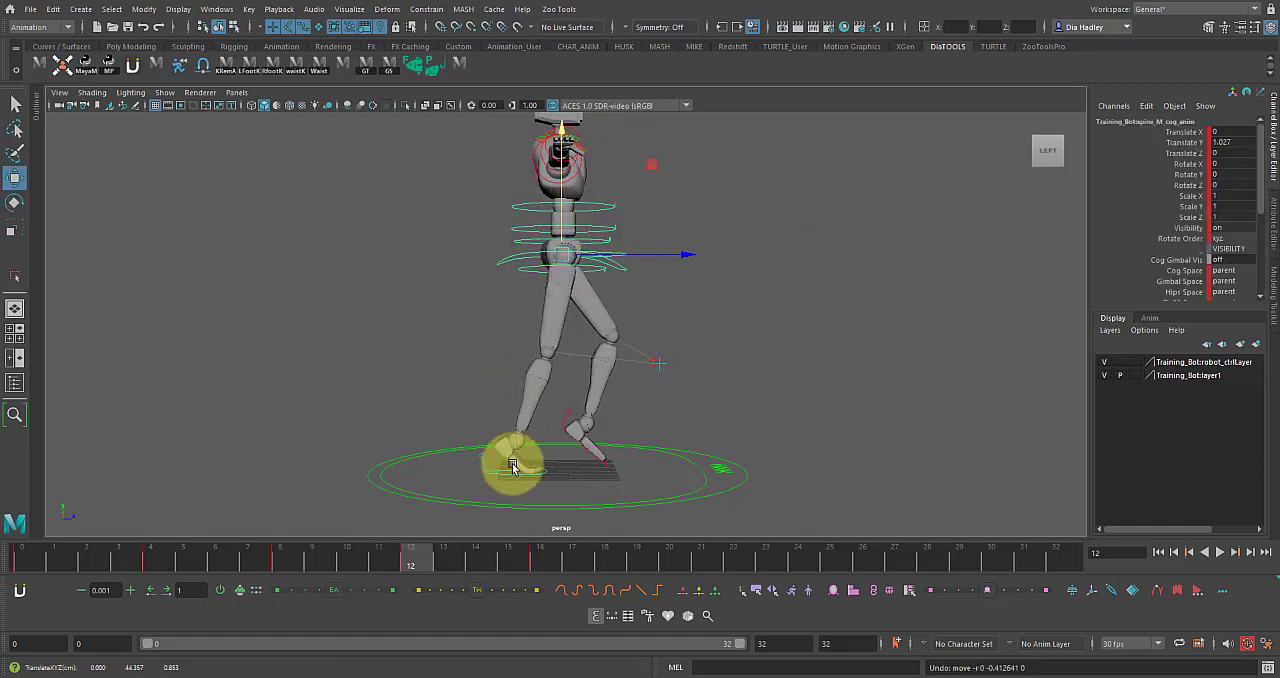
# Compare the hips at frames 0 and 16 and set their Rotate Y at frame 16 to the negative of the frame 0 value.
pyautogui.moveTo(440, 558); pyautogui.dragTo(553, 572)
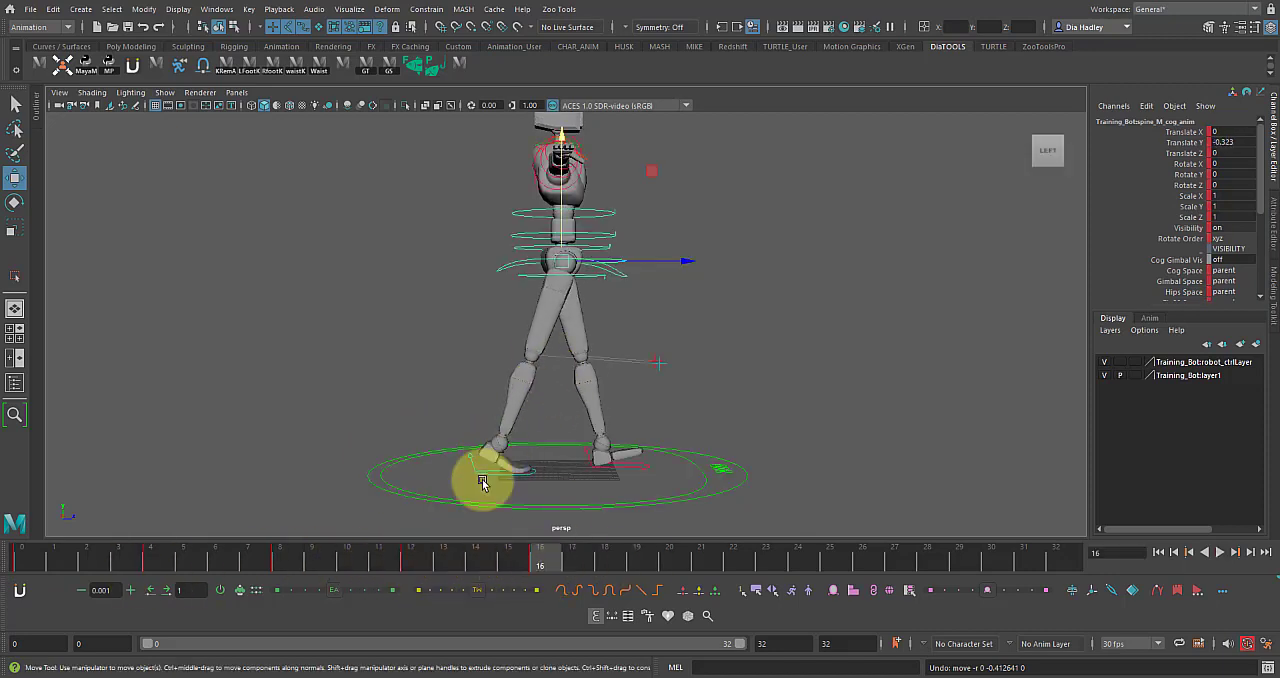
pyautogui.keyDown('alt'); pyautogui.moveTo(594, 263); pyautogui.dragTo(628, 313); pyautogui.keyUp('alt')
pyautogui.click(628, 313)
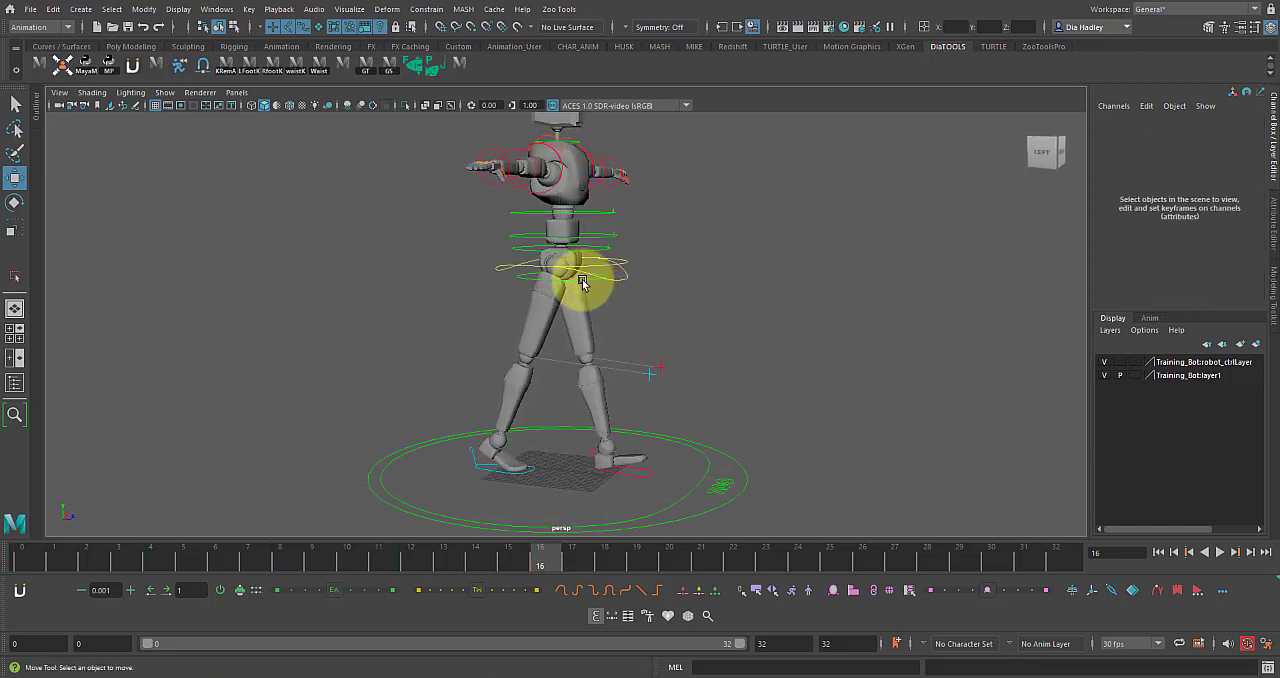
pyautogui.click(583, 284)
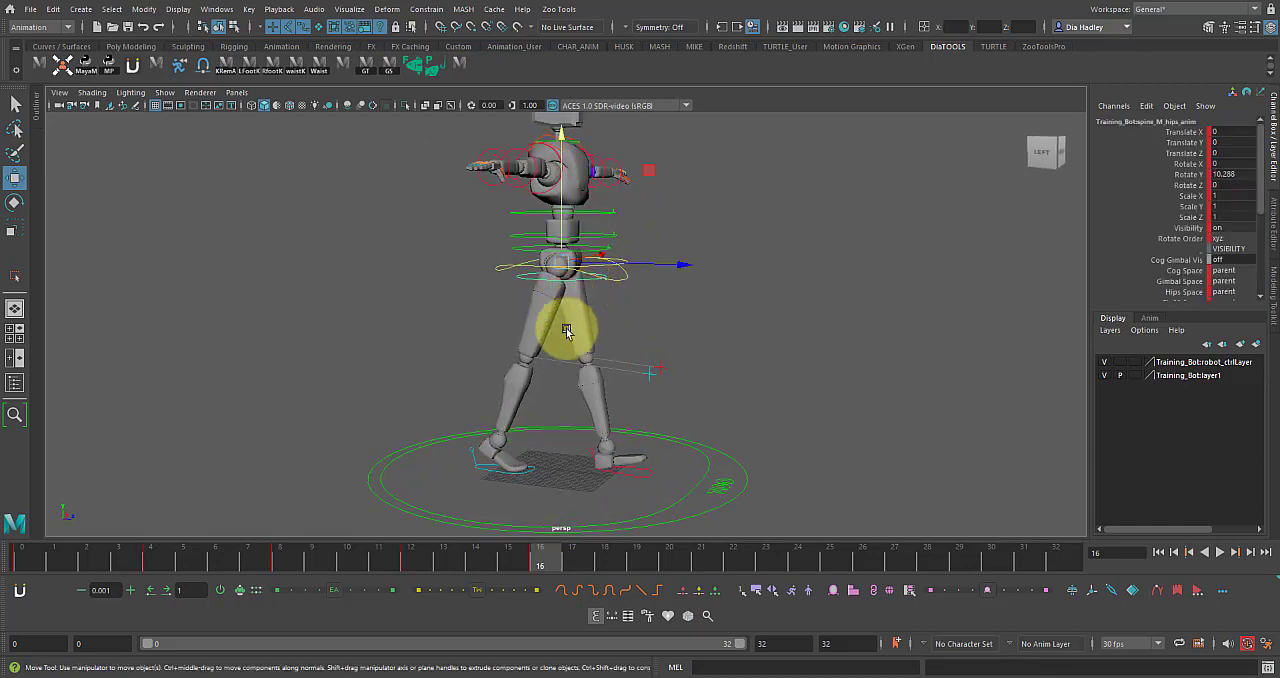
pyautogui.click(14, 557)
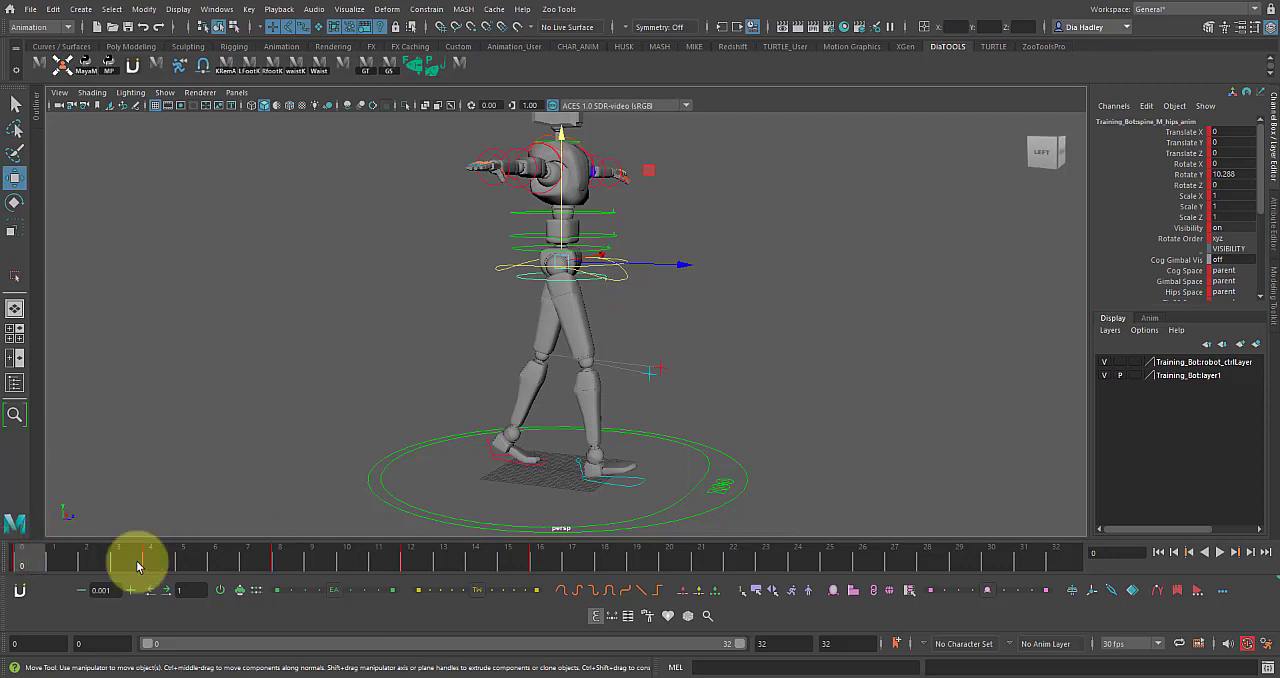
pyautogui.click(543, 565)
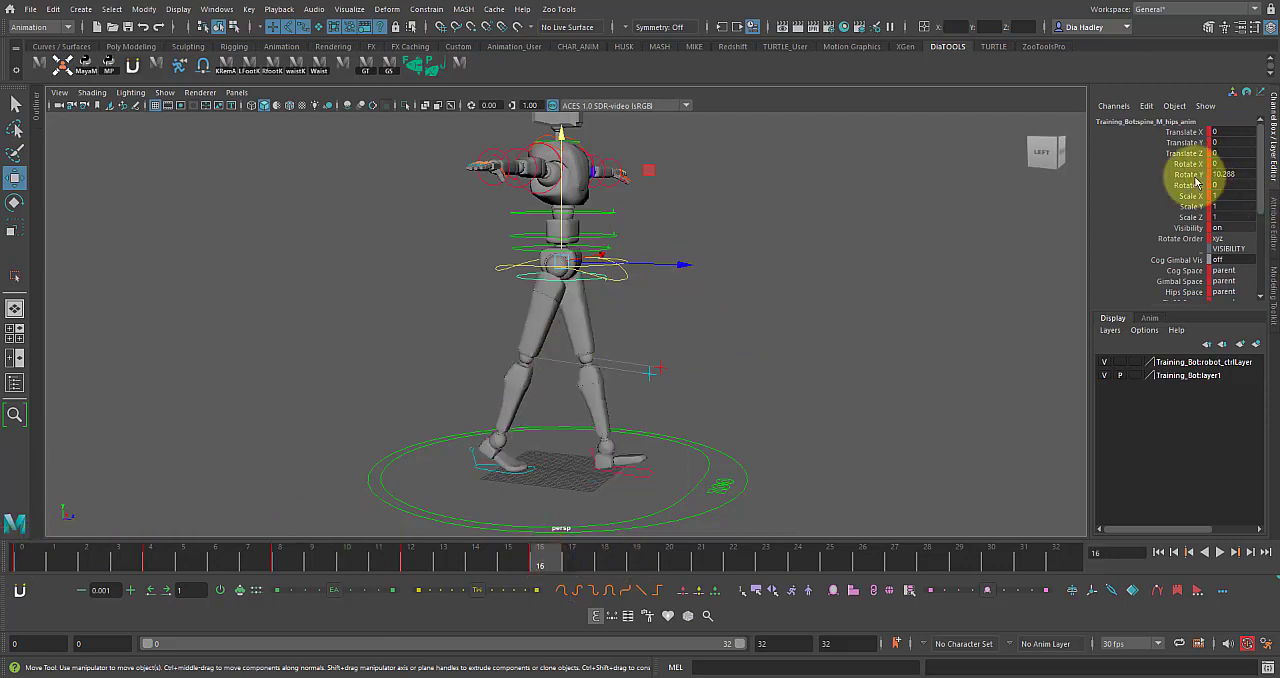
pyautogui.click(1195, 176)
pyautogui.press('e')
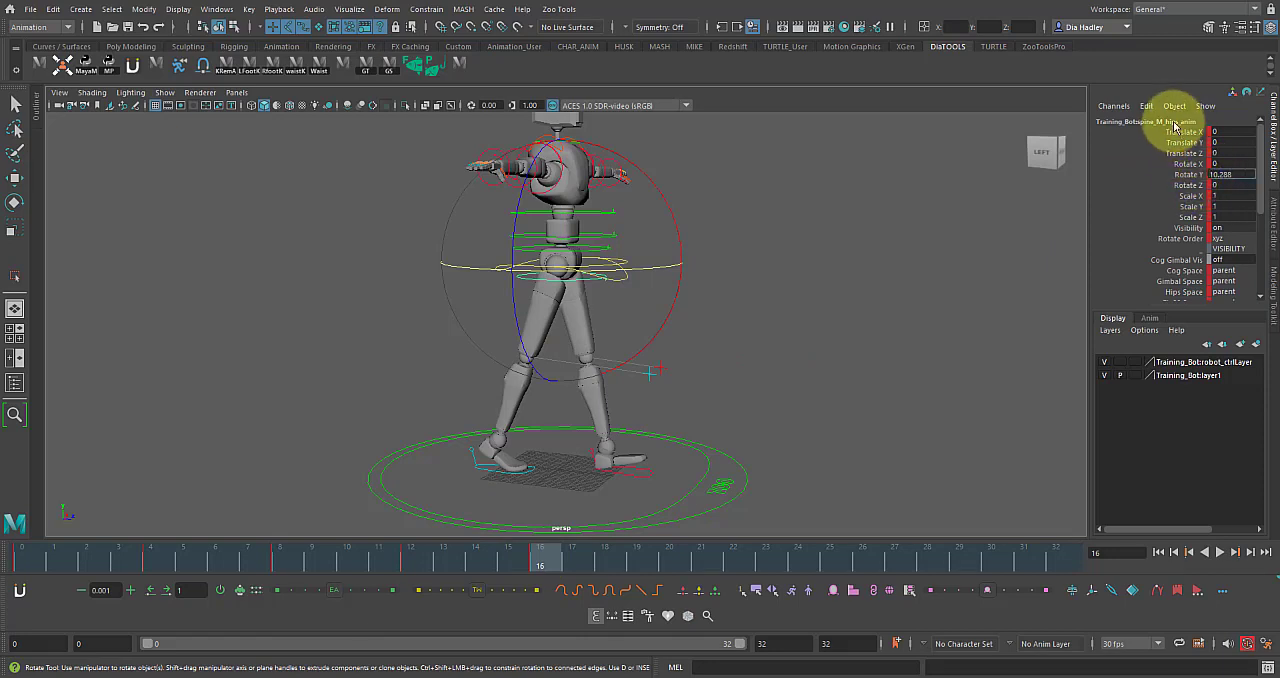
pyautogui.moveTo(609, 323); pyautogui.dragTo(848, 321, button='middle')
pyautogui.click(849, 320)
# Clear the hips control's keys at frames 4, 8 and 12 between the contact poses and play back the cycle.
pyautogui.moveTo(545, 557); pyautogui.dragTo(505, 483)
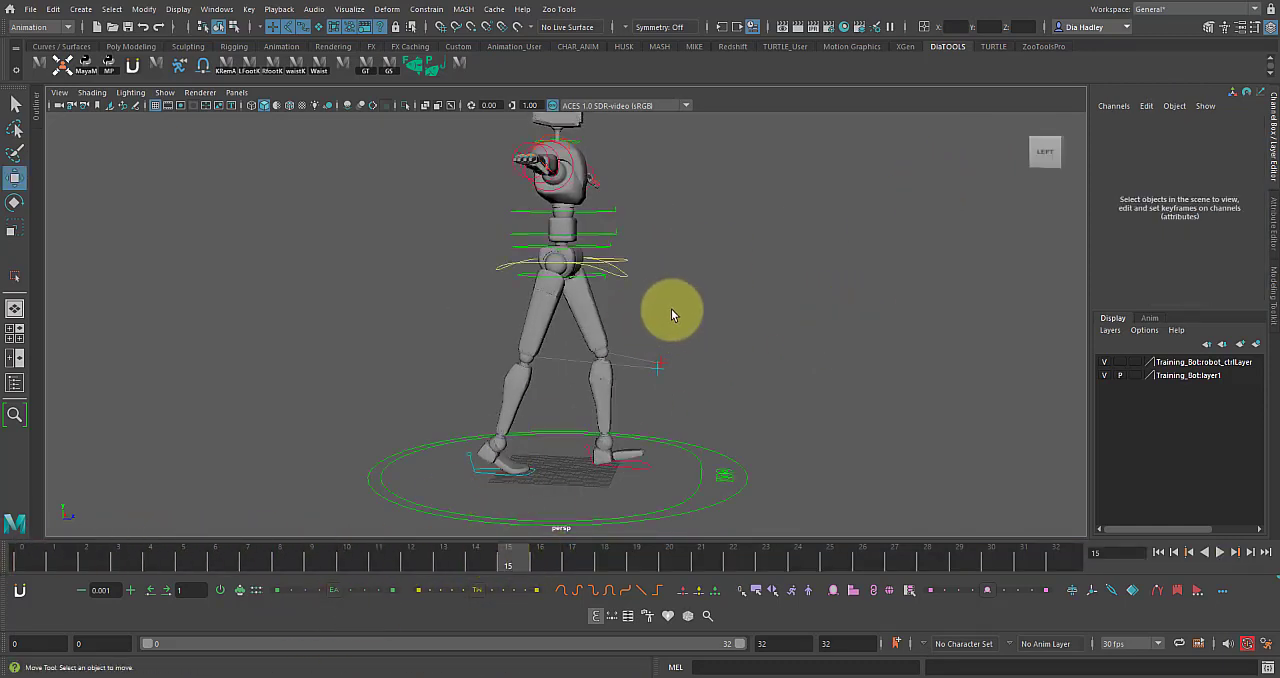
pyautogui.click(598, 281)
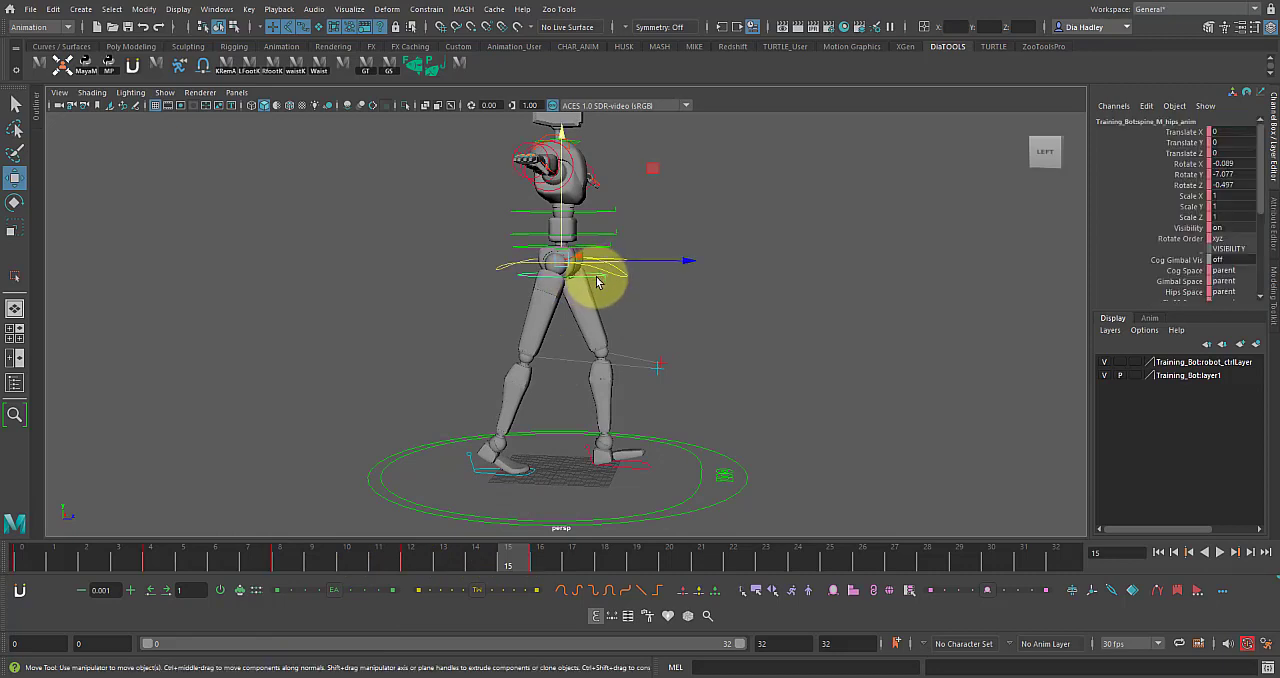
pyautogui.press('e')
pyautogui.moveTo(586, 277); pyautogui.dragTo(580, 334)
pyautogui.click(543, 556)
pyautogui.keyDown('alt'); pyautogui.moveTo(605, 290); pyautogui.dragTo(584, 312); pyautogui.keyUp('alt')
pyautogui.keyDown('alt'); pyautogui.moveTo(842, 298); pyautogui.dragTo(765, 311); pyautogui.keyUp('alt')
pyautogui.keyDown('shift'); pyautogui.moveTo(117, 556); pyautogui.dragTo(440, 563); pyautogui.keyUp('shift')
pyautogui.moveTo(440, 563); pyautogui.dragTo(487, 377, button='right')
pyautogui.hotkey('alt', 'v')
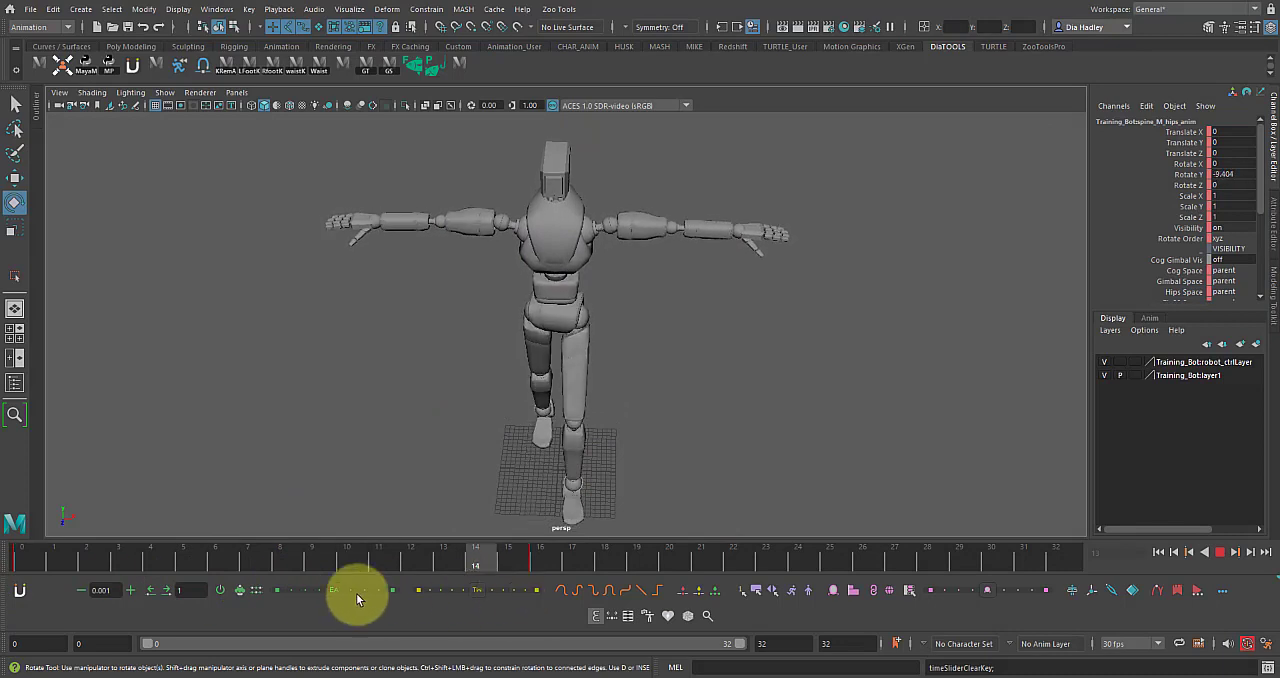
pyautogui.hotkey('alt', 'v')
pyautogui.click(490, 543)
# Select all the rig's controls and key them again at frames 12, 8 and 4.
pyautogui.keyDown('alt'); pyautogui.moveTo(443, 449); pyautogui.dragTo(766, 401); pyautogui.keyUp('alt')
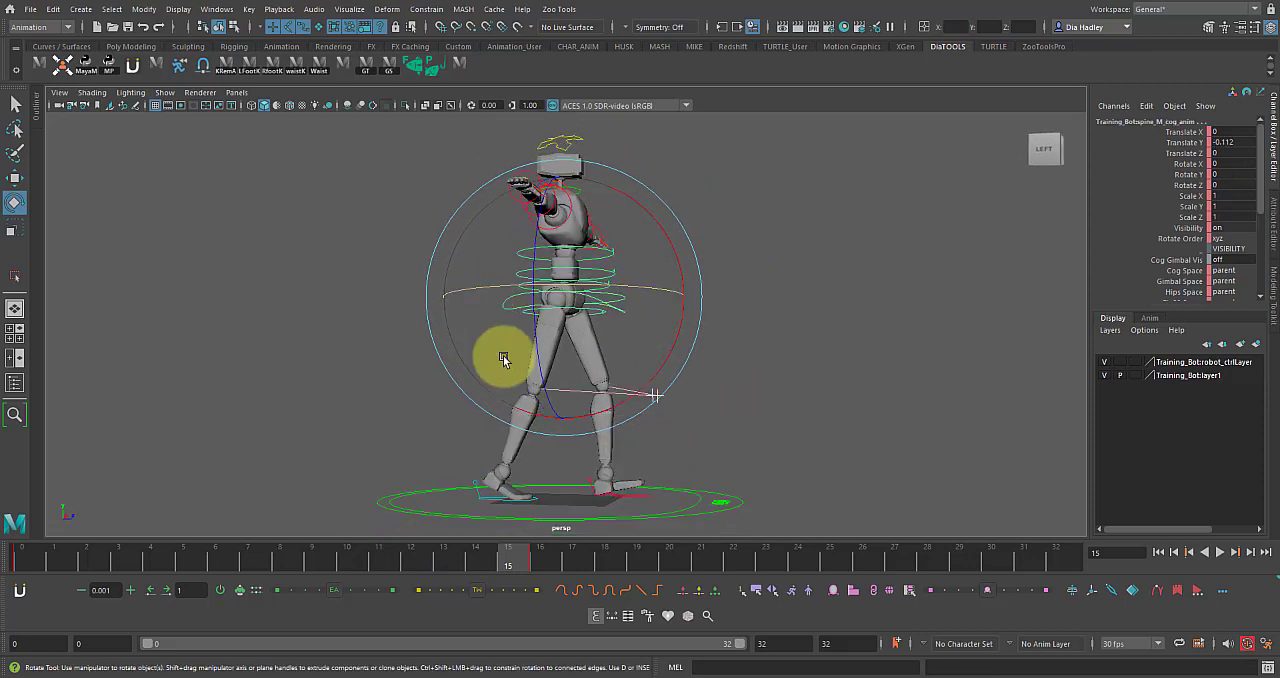
pyautogui.click(405, 560)
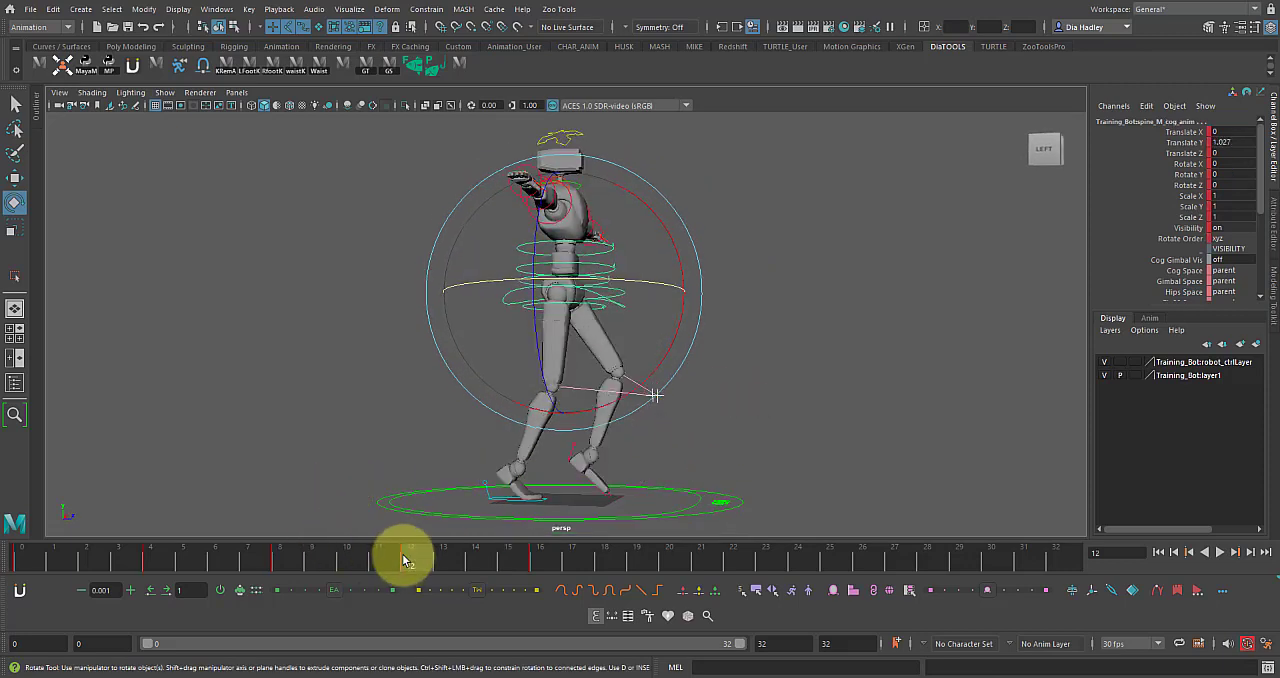
pyautogui.click(280, 560)
pyautogui.click(146, 558)
# Play back the walk cycle, stop at frame 13 and examine the legs from the side with nothing selected.
pyautogui.hotkey('alt', 'v')
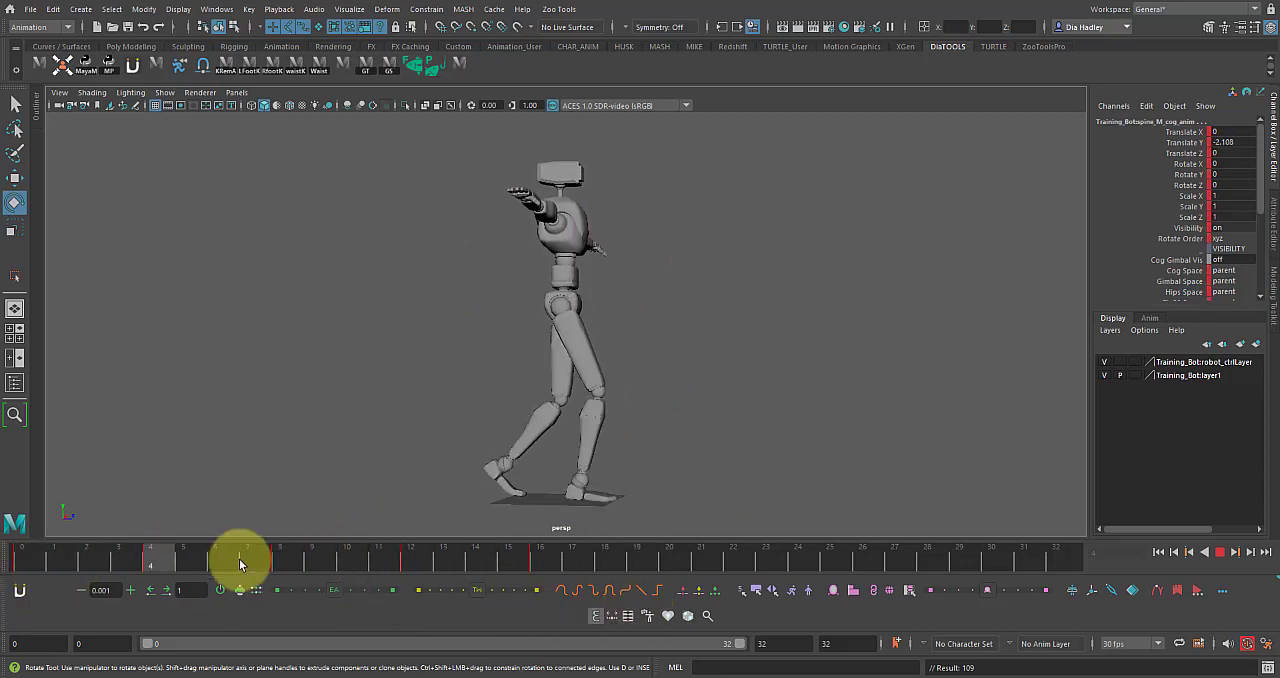
pyautogui.click(438, 561)
pyautogui.keyDown('alt'); pyautogui.moveTo(546, 468); pyautogui.dragTo(570, 469); pyautogui.keyUp('alt')
pyautogui.click(816, 375)
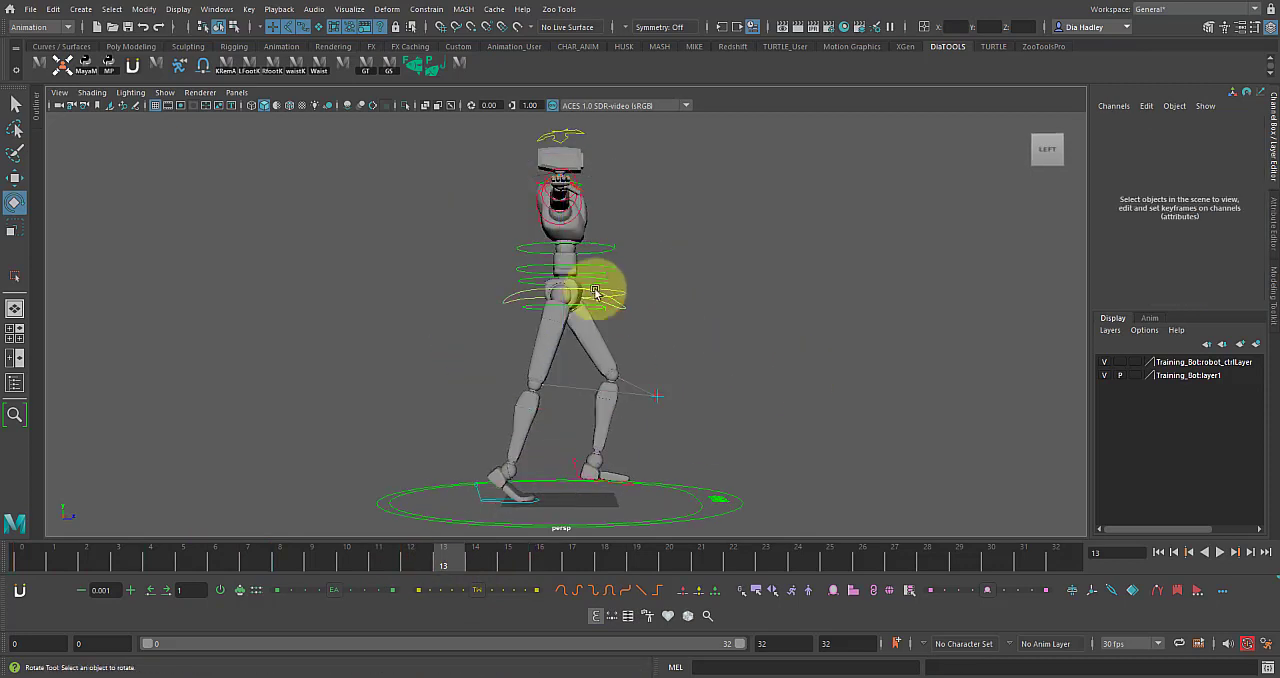
# Smooth the right foot's Translate Z curve around frames 8 to 16 with auto tangents and play back the cycle.
pyautogui.click(581, 303)
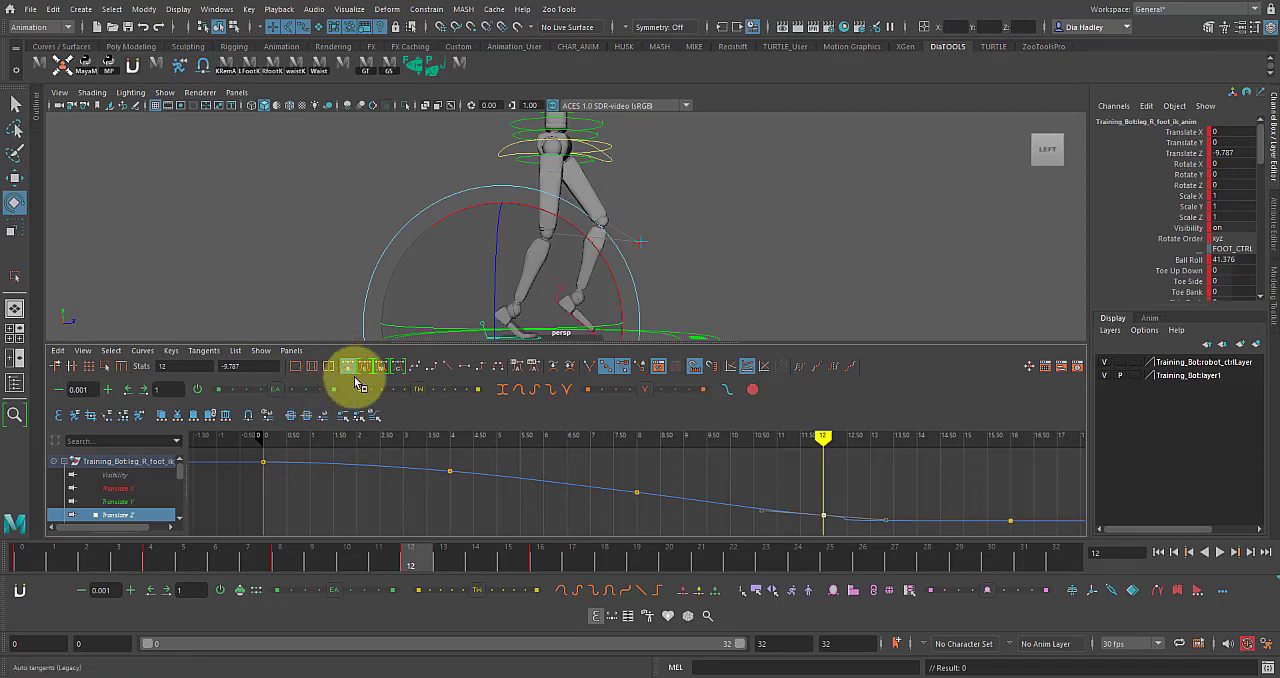
pyautogui.moveTo(912, 488); pyautogui.dragTo(1096, 576)
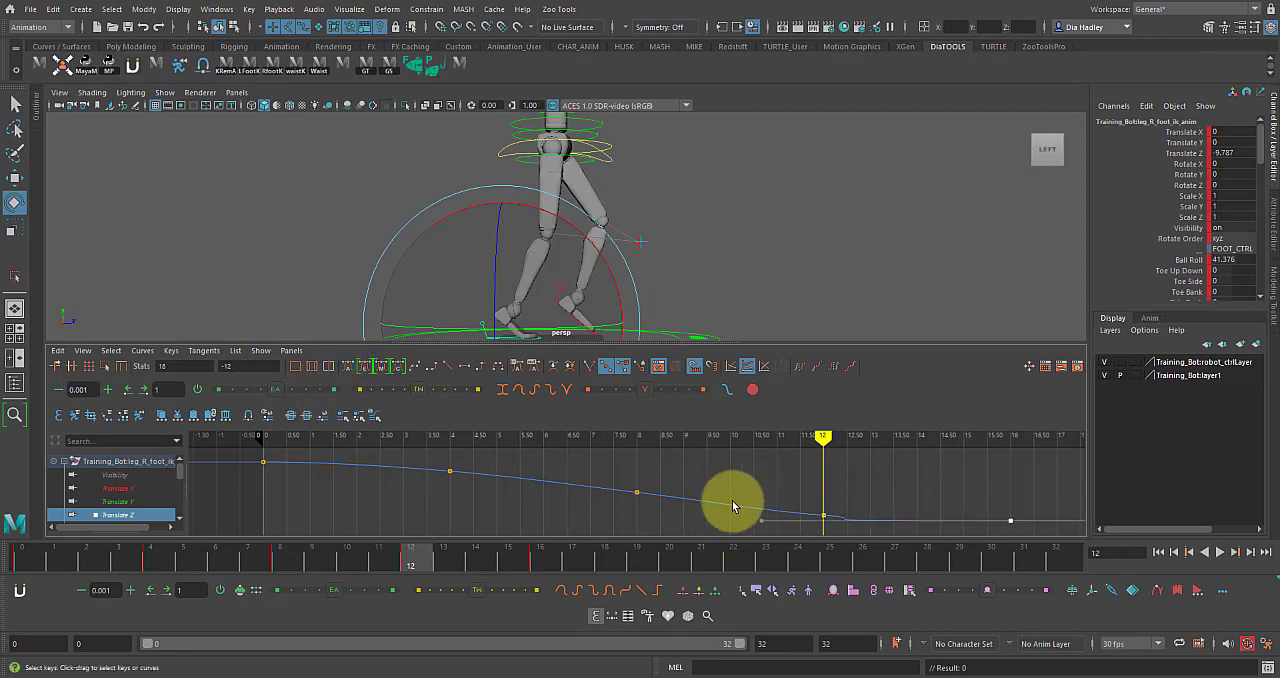
pyautogui.scroll(-4, 731, 504)
pyautogui.moveTo(605, 475); pyautogui.dragTo(783, 540)
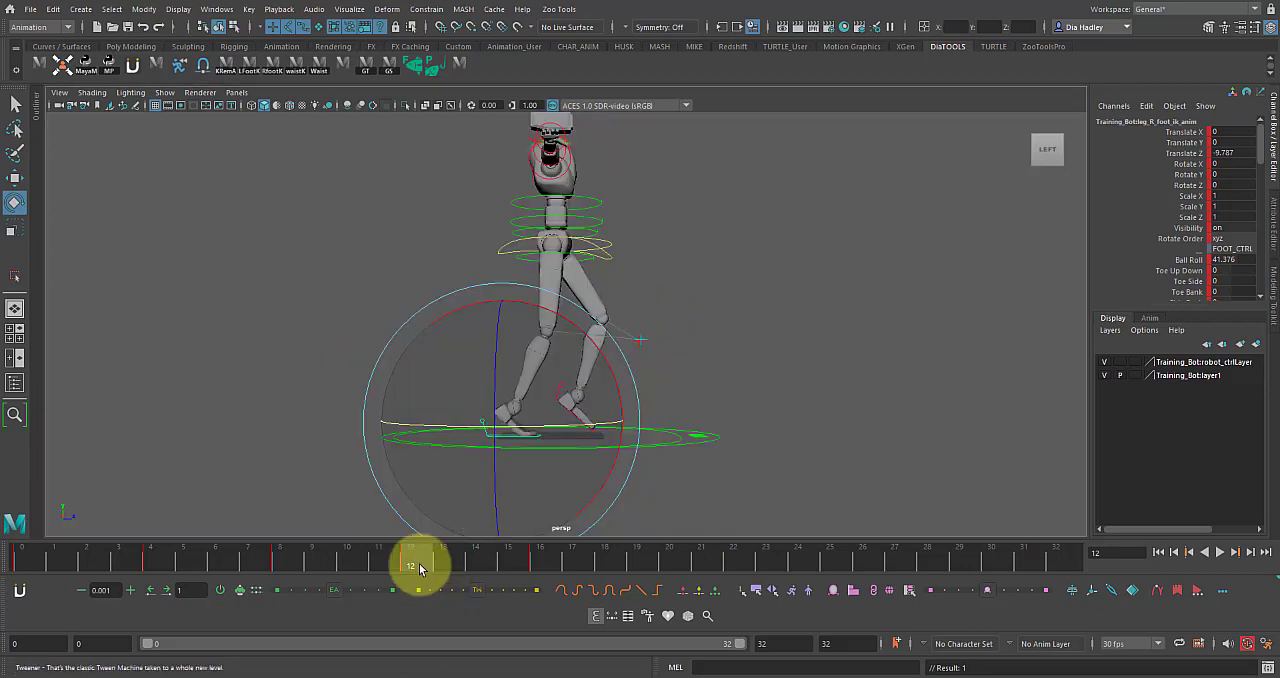
pyautogui.hotkey('alt', 'v')
pyautogui.moveTo(495, 570); pyautogui.dragTo(522, 575)
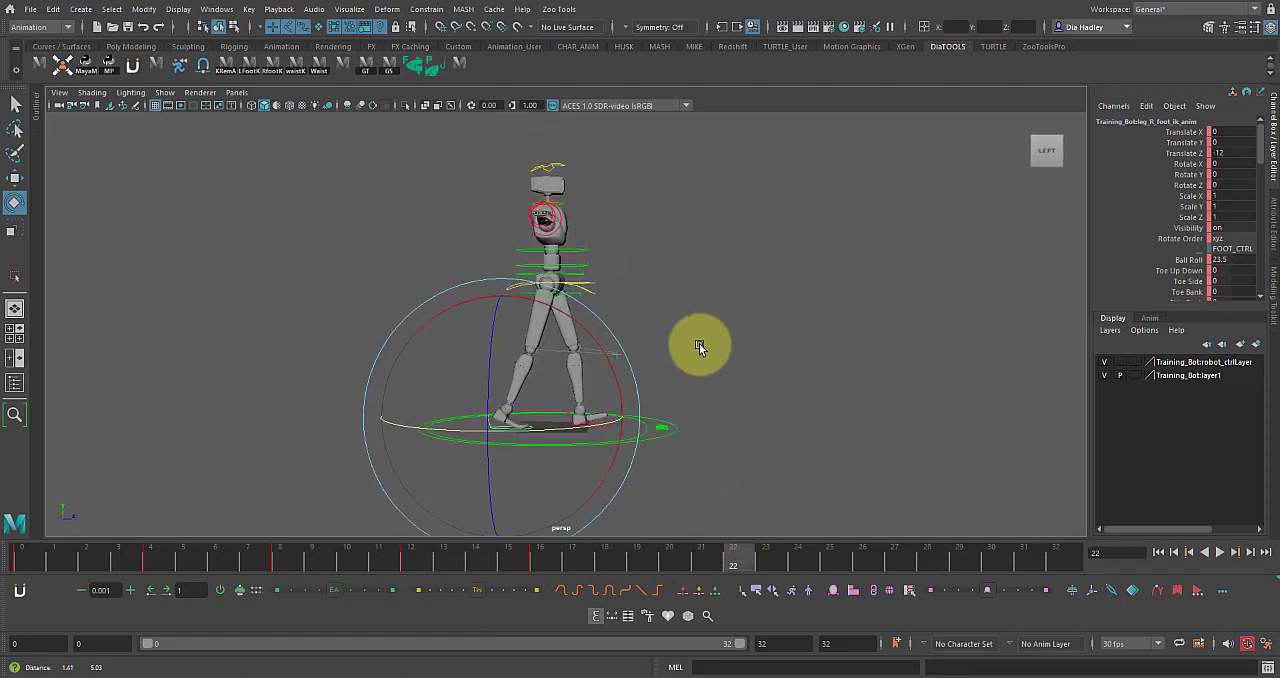
# Select the lower-body controls and compare the contact poses at frames 0 and 16 during playback.
pyautogui.click(568, 512)
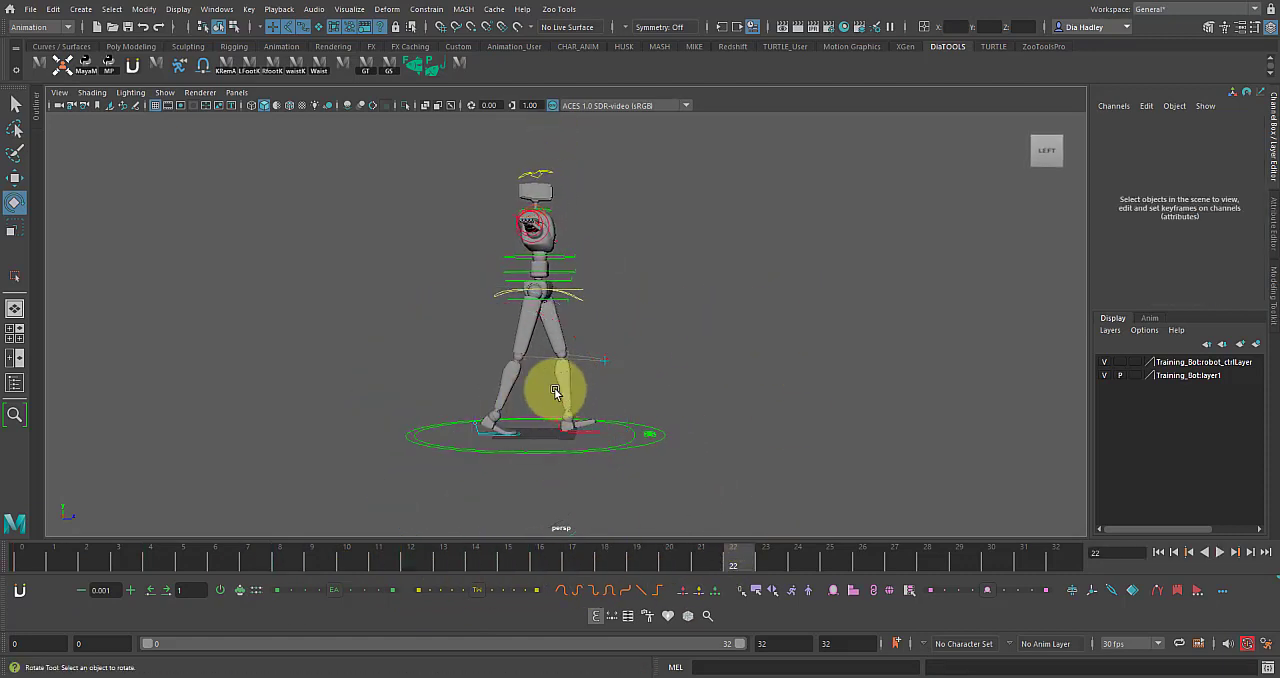
pyautogui.moveTo(419, 257); pyautogui.dragTo(711, 475)
pyautogui.moveTo(19, 544); pyautogui.dragTo(3, 576)
pyautogui.hotkey('alt', 'v')
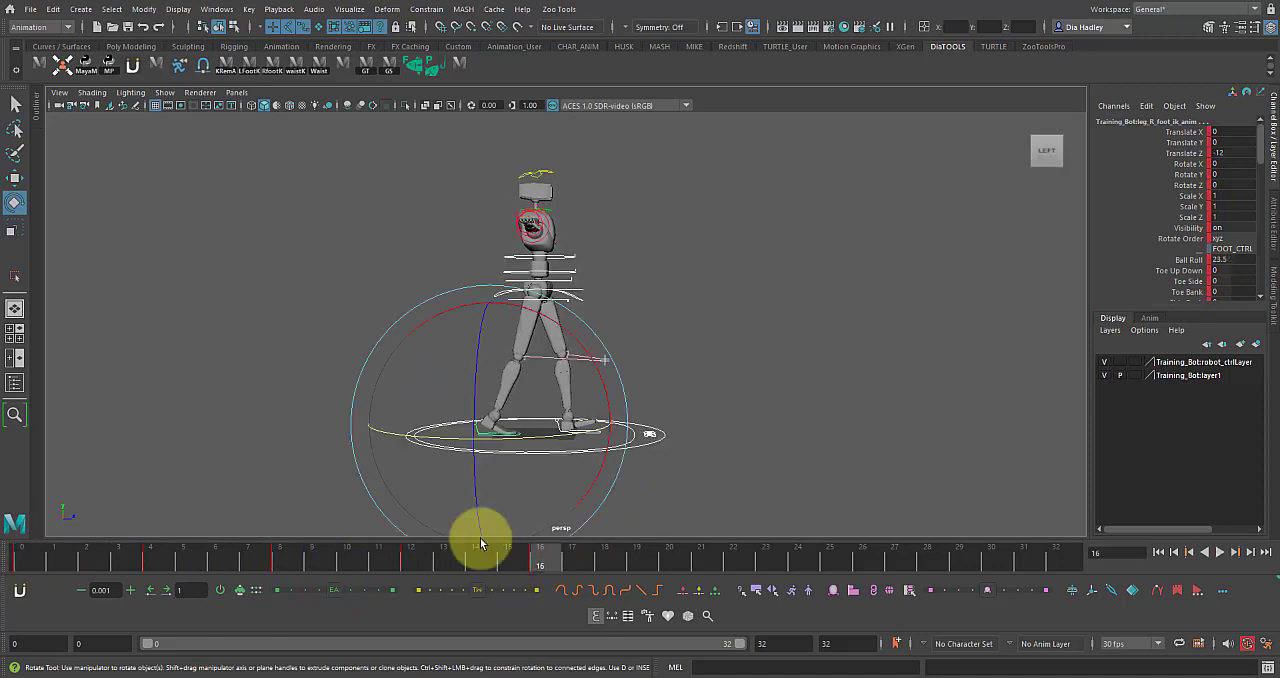
pyautogui.keyDown('alt'); pyautogui.moveTo(570, 505); pyautogui.dragTo(579, 492); pyautogui.keyUp('alt')
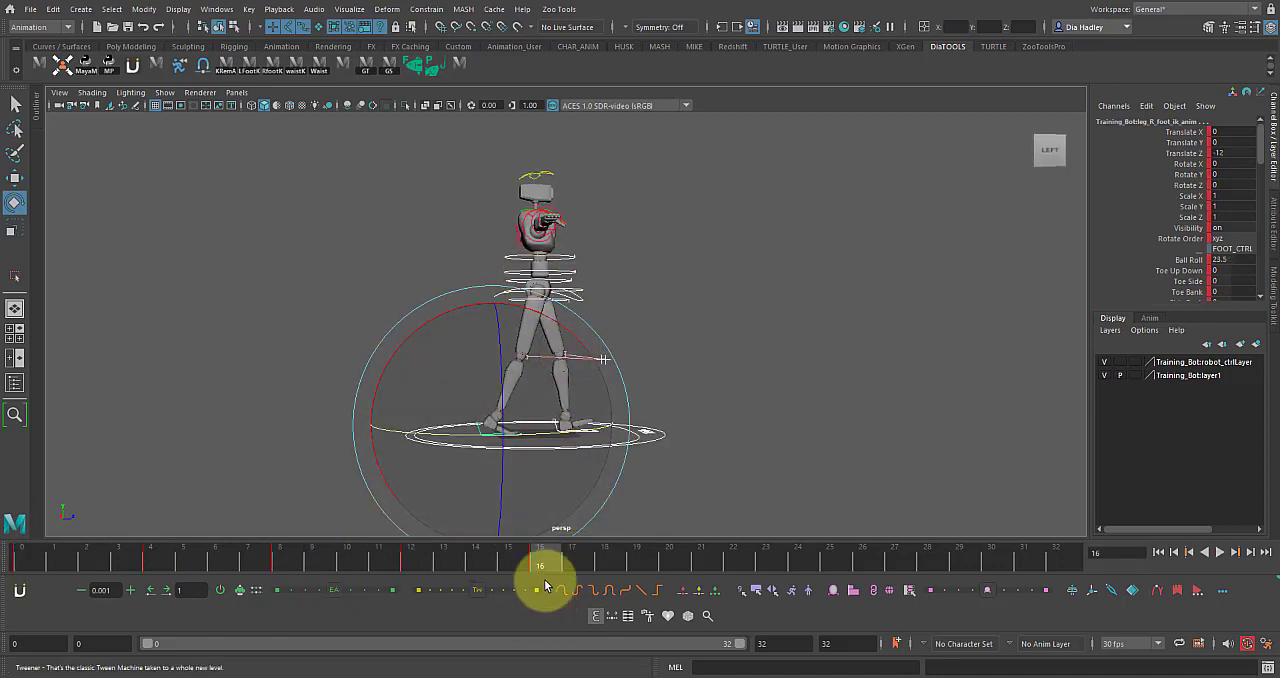
pyautogui.hotkey('alt', 'v')
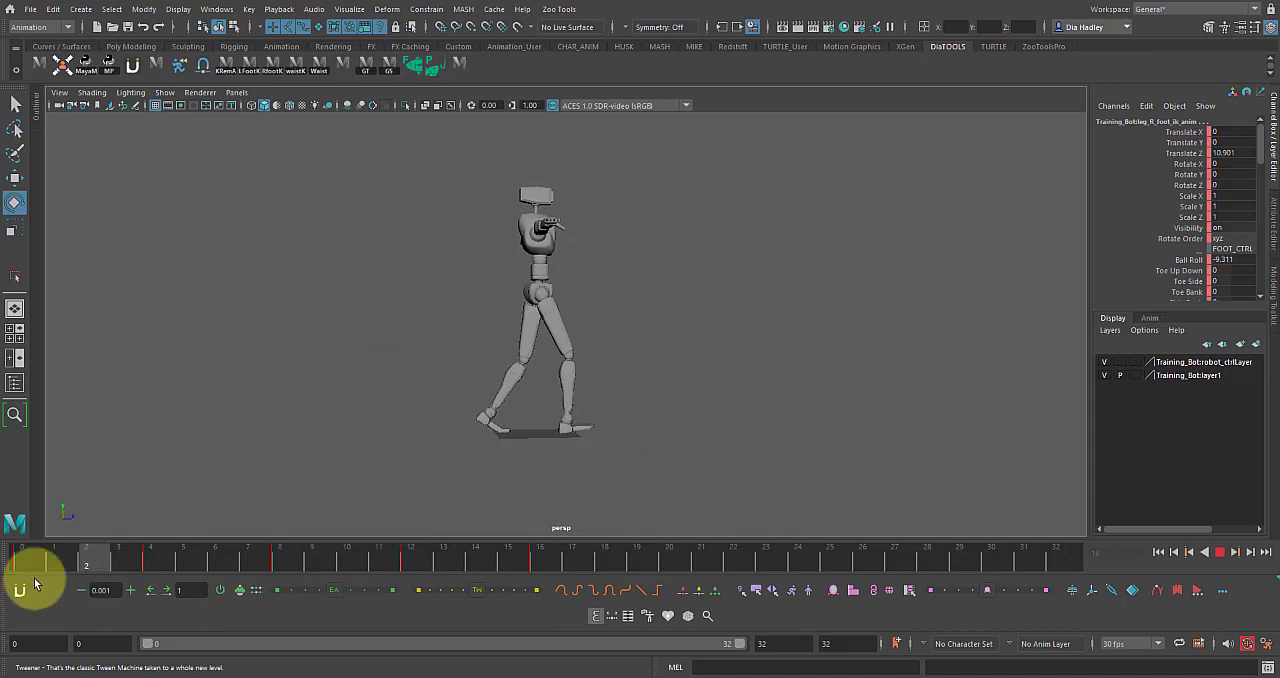
pyautogui.click(23, 563)
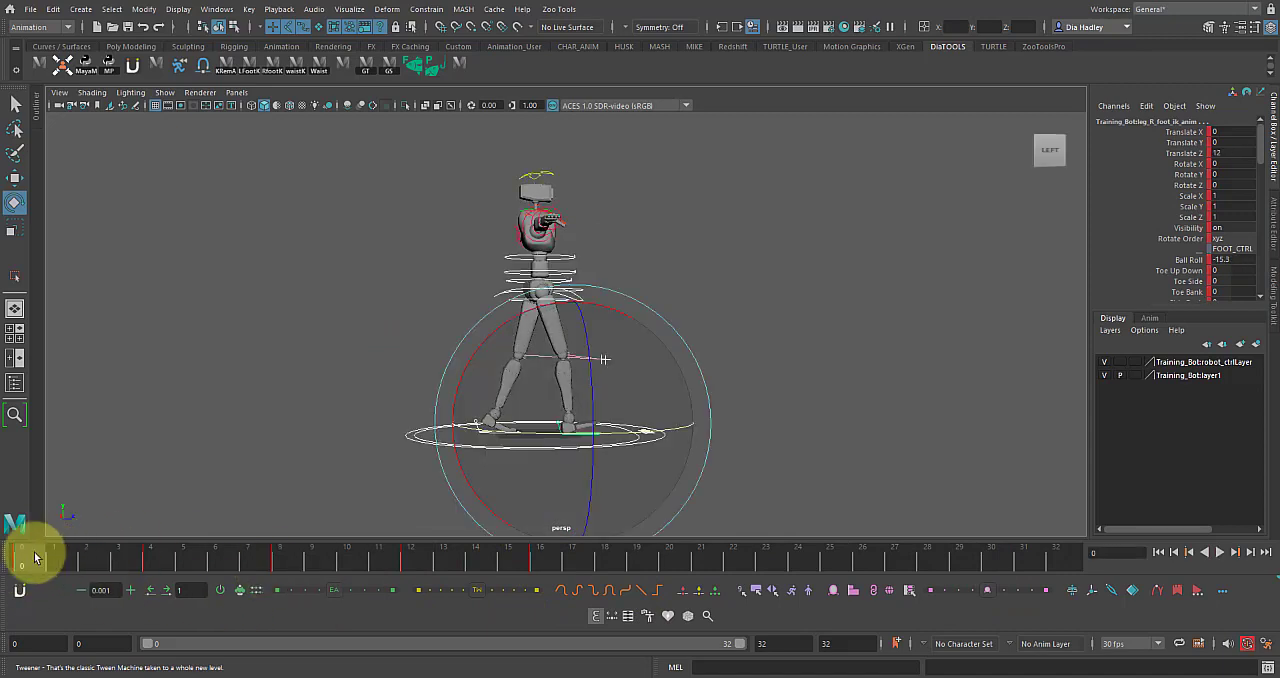
# Go to frame 4, select all the rig's controls and examine the down pose's legs from the side.
pyautogui.moveTo(18, 563); pyautogui.dragTo(150, 560)
pyautogui.moveTo(393, 172); pyautogui.dragTo(714, 466)
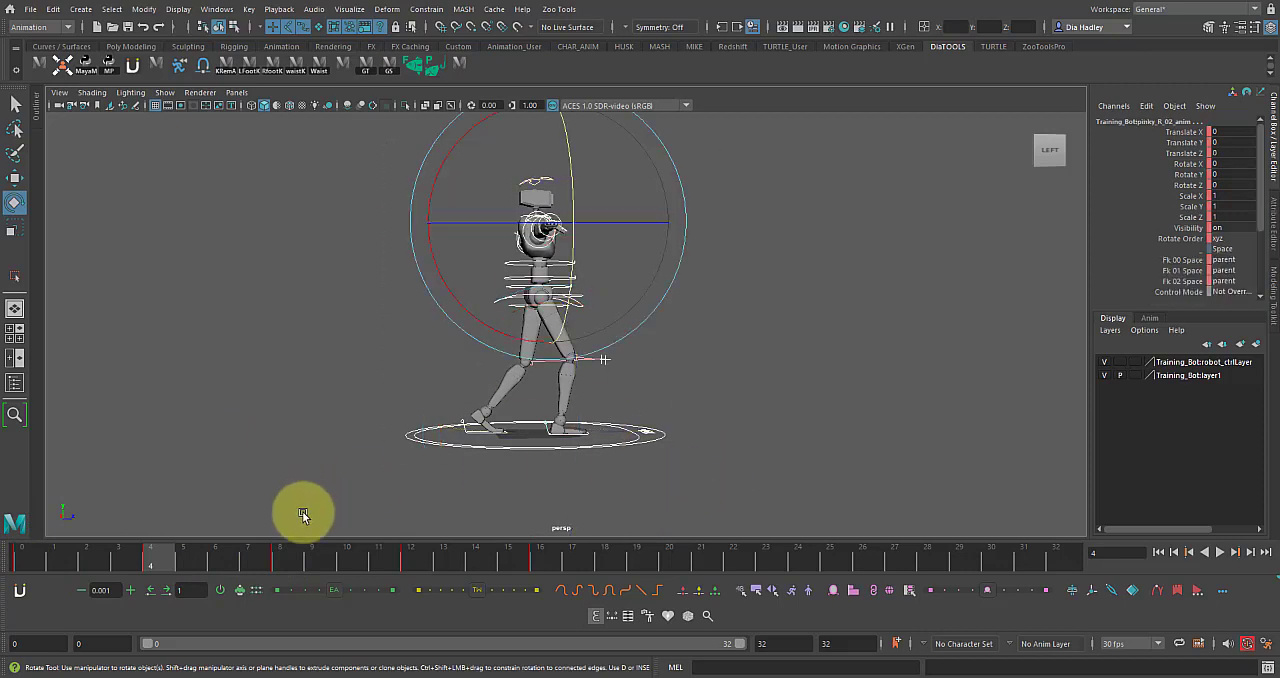
pyautogui.keyDown('alt'); pyautogui.moveTo(410, 433); pyautogui.dragTo(446, 434, button='right'); pyautogui.keyUp('alt')
pyautogui.moveTo(446, 434)
pyautogui.keyDown('alt'); pyautogui.mouseDown()
pyautogui.moveTo(486, 437)
pyautogui.moveTo(453, 436)
pyautogui.mouseUp(); pyautogui.keyUp('alt')
pyautogui.keyDown('alt'); pyautogui.moveTo(453, 436); pyautogui.dragTo(454, 403, button='middle'); pyautogui.keyUp('alt')
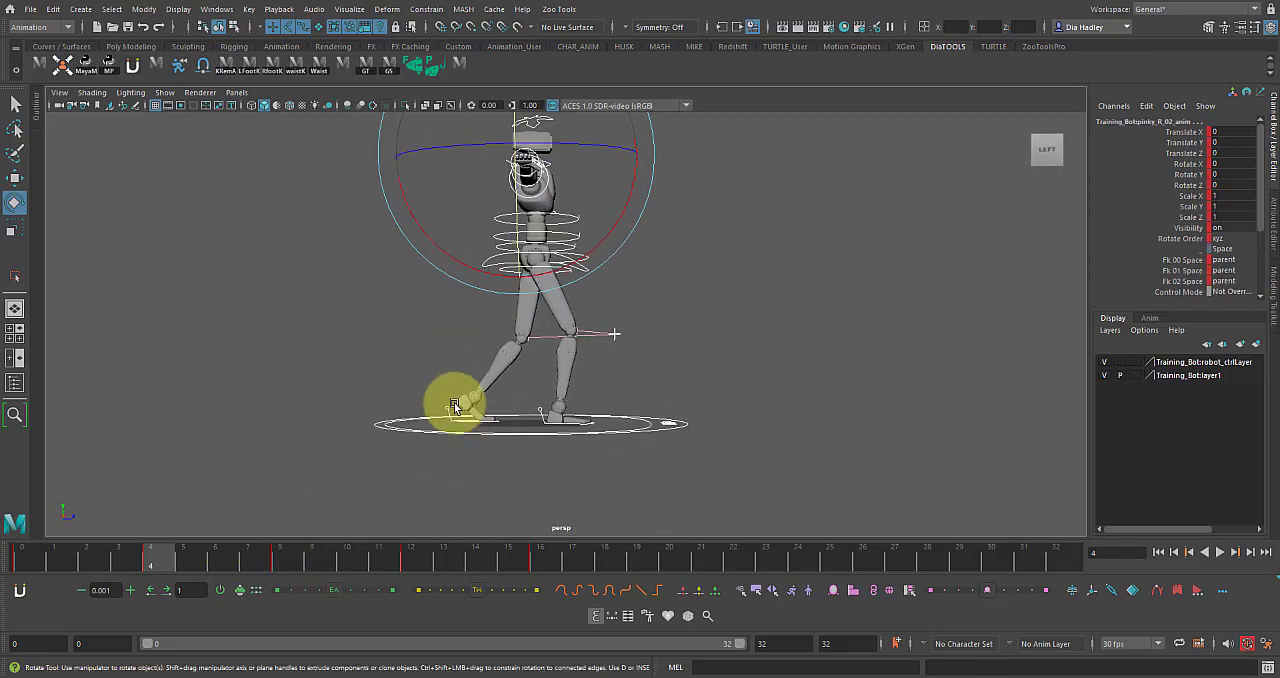
pyautogui.keyDown('alt'); pyautogui.moveTo(454, 403); pyautogui.dragTo(482, 432, button='right'); pyautogui.keyUp('alt')
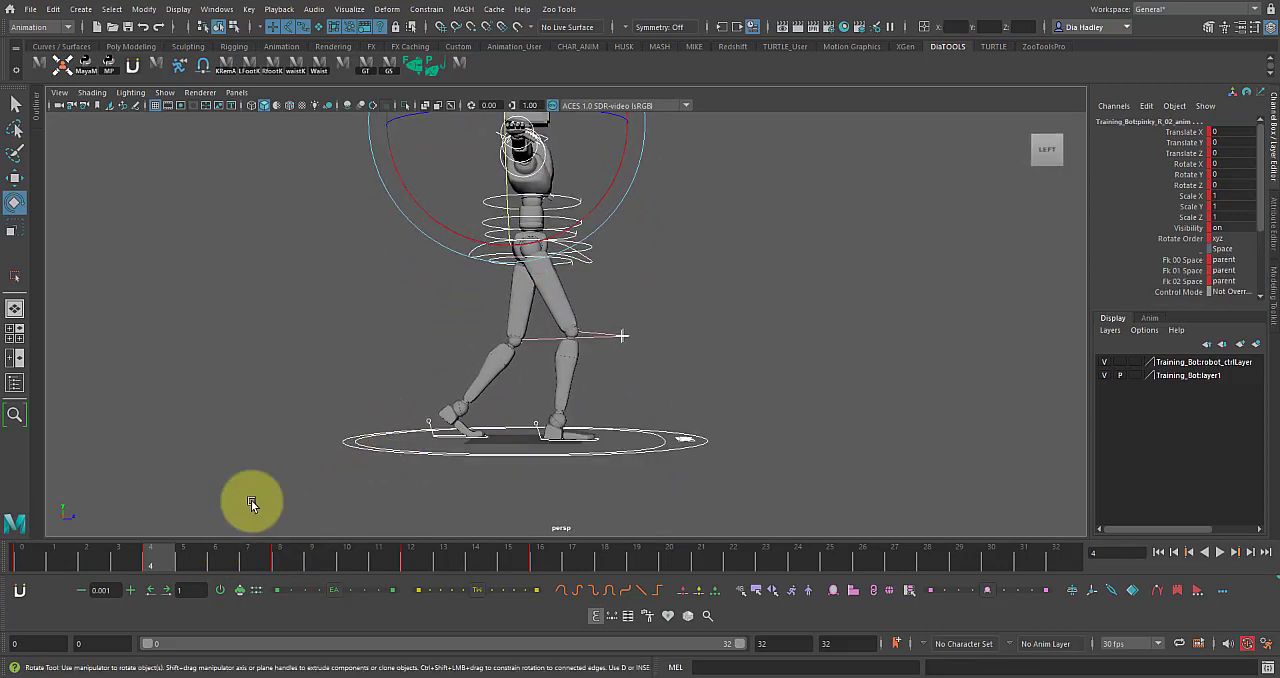
# Compare the down pose at frame 4 with the poses at frames 16 and 20.
pyautogui.click(667, 560)
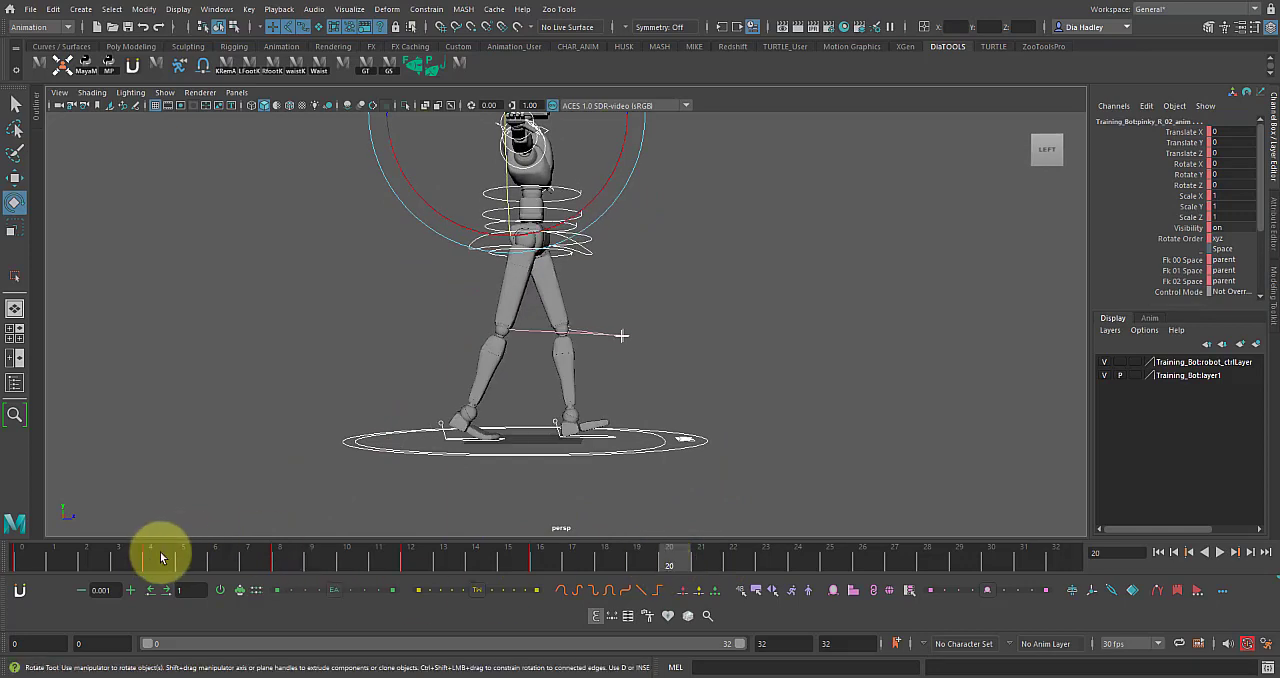
pyautogui.click(158, 560)
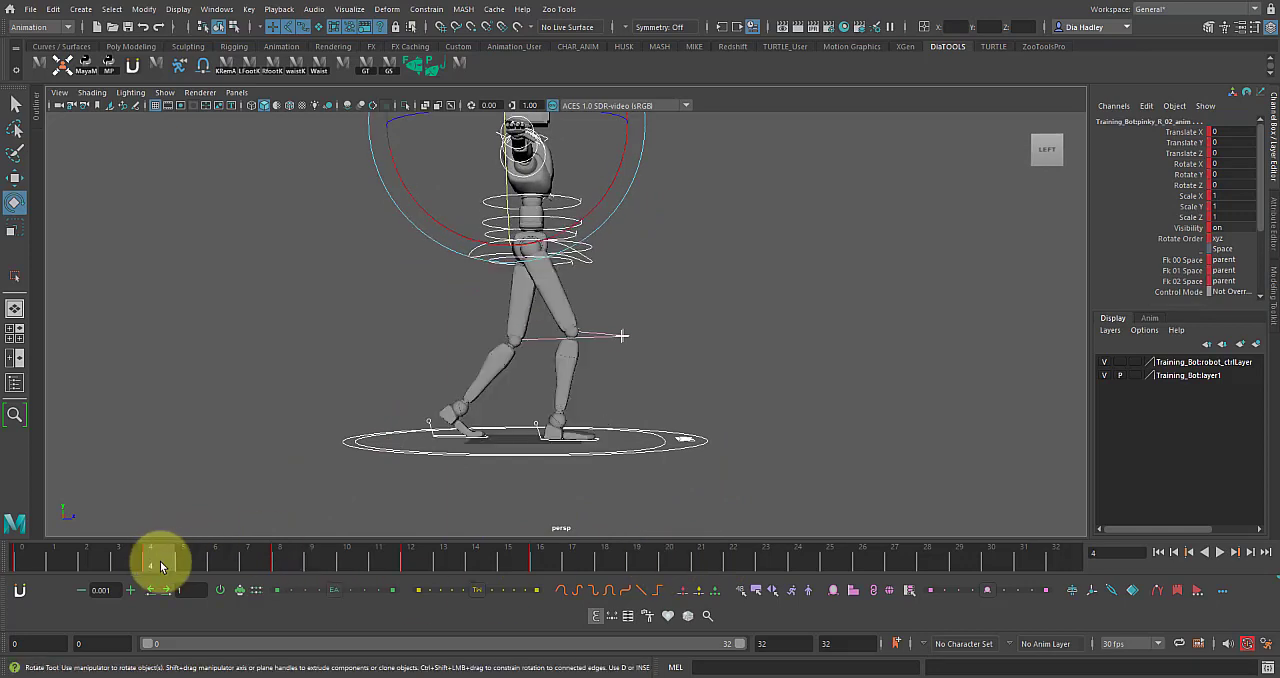
pyautogui.click(663, 562)
pyautogui.keyDown('alt'); pyautogui.moveTo(600, 491); pyautogui.dragTo(569, 433); pyautogui.keyUp('alt')
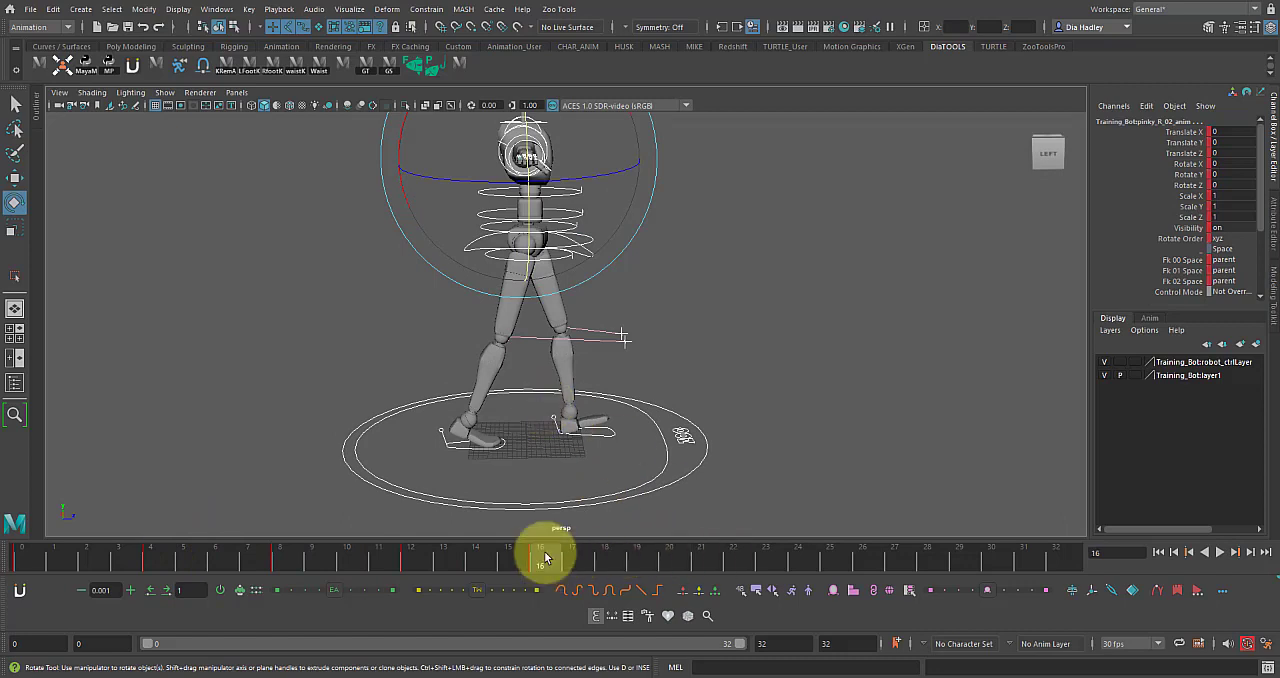
pyautogui.keyDown('alt'); pyautogui.moveTo(733, 417); pyautogui.dragTo(592, 496); pyautogui.keyUp('alt')
pyautogui.moveTo(569, 553); pyautogui.dragTo(670, 556)
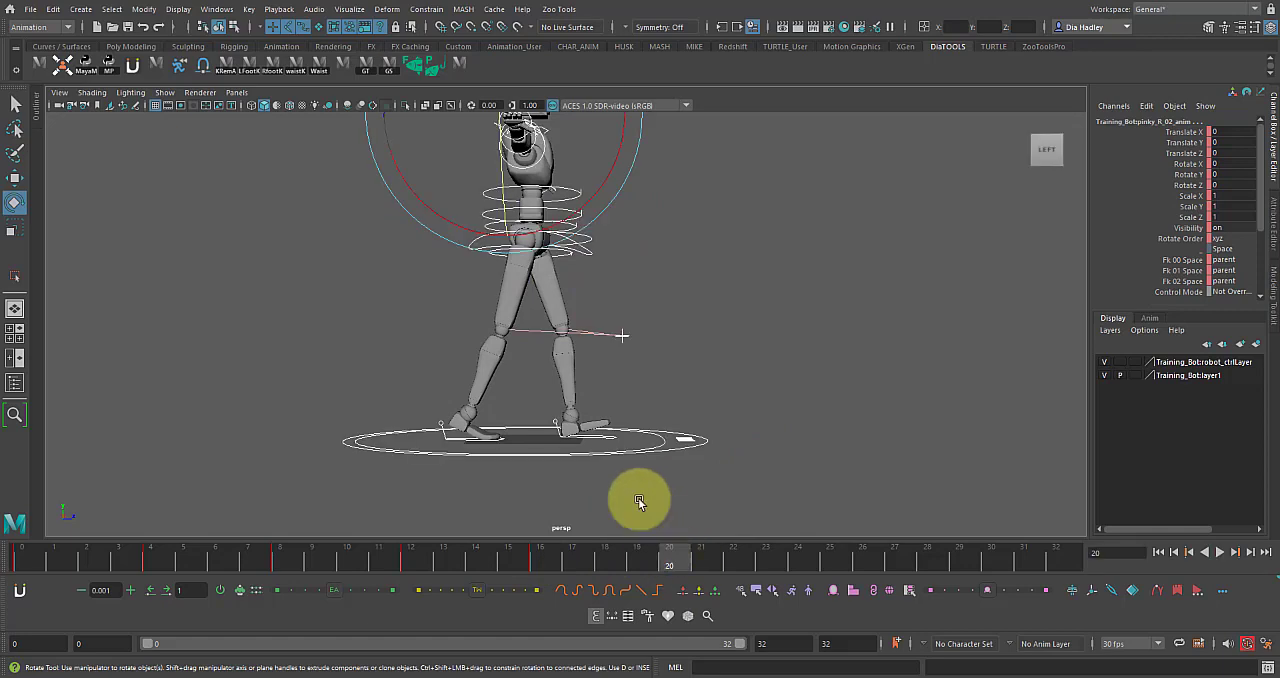
pyautogui.keyDown('alt'); pyautogui.moveTo(585, 504); pyautogui.dragTo(666, 509); pyautogui.keyUp('alt')
# Copy the COG control's poses at frames 4, 8 and 12 to frames 20, 24 and 28, and play back.
pyautogui.click(677, 520)
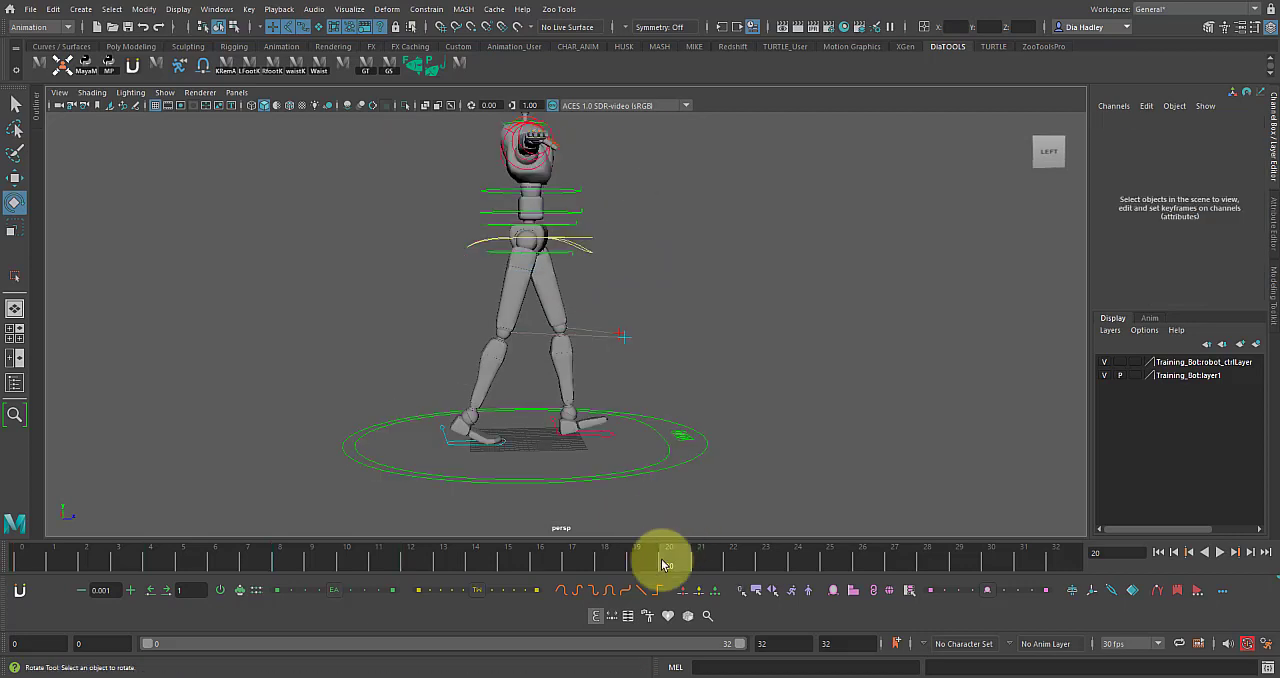
pyautogui.click(580, 236)
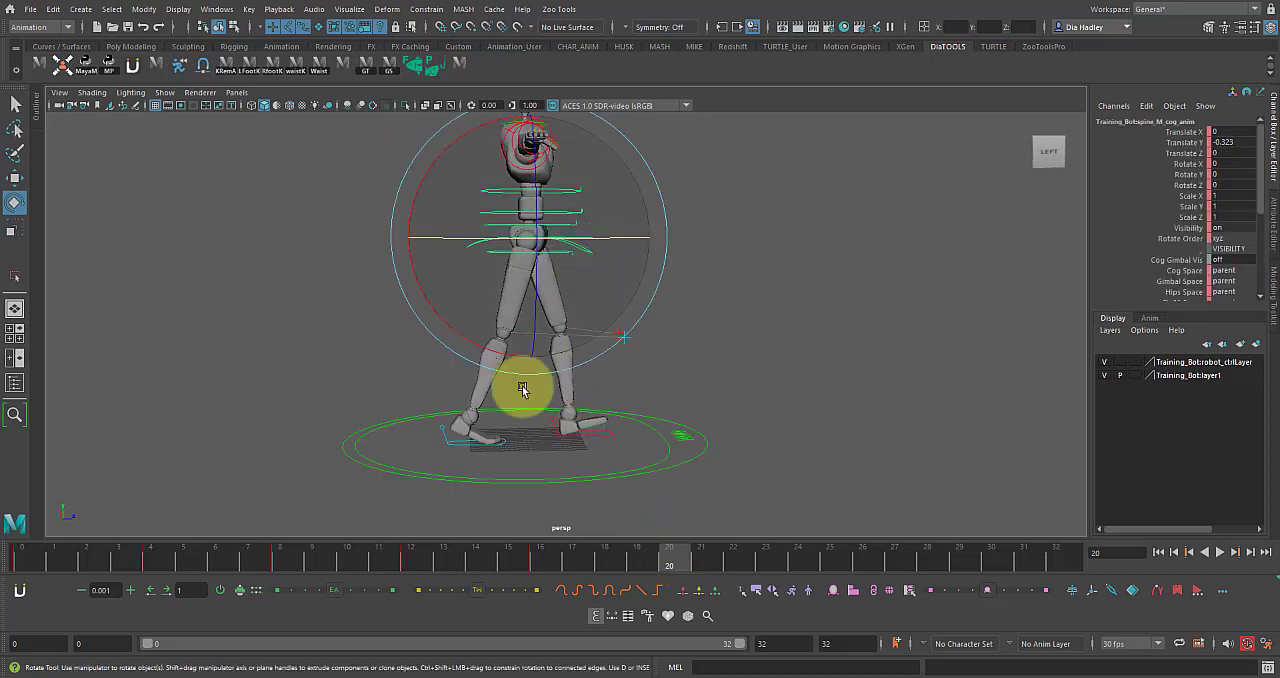
pyautogui.click(157, 556)
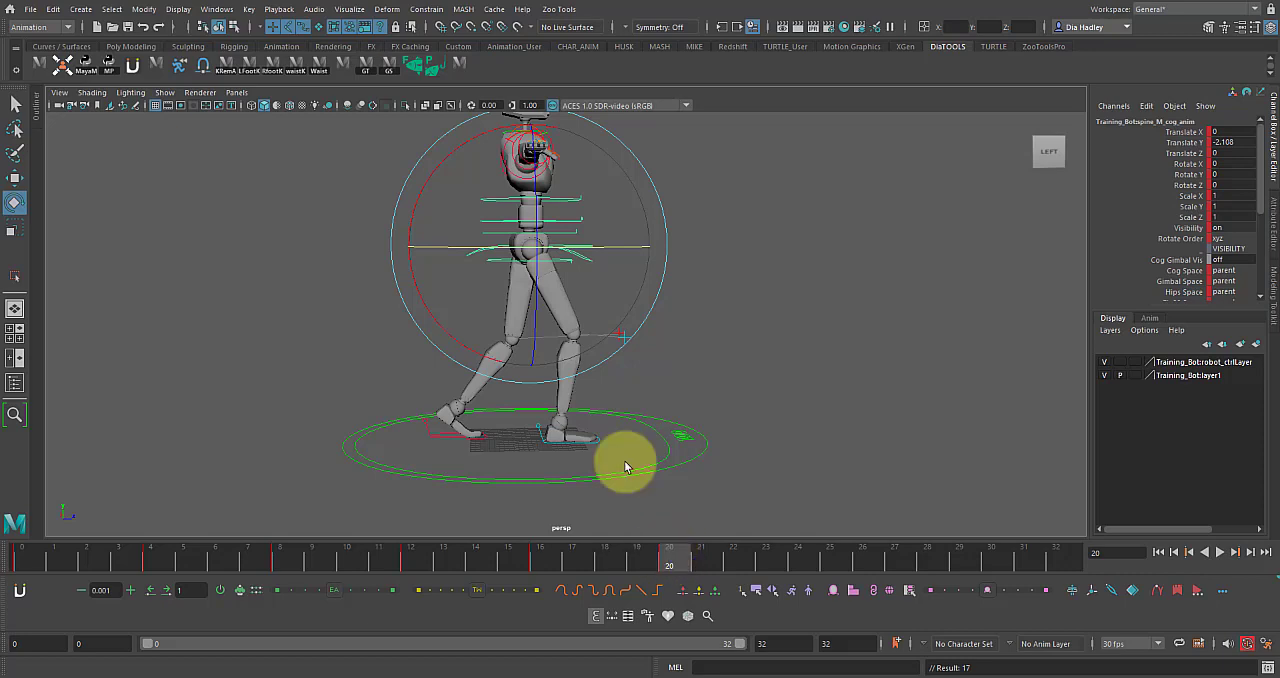
pyautogui.click(281, 563)
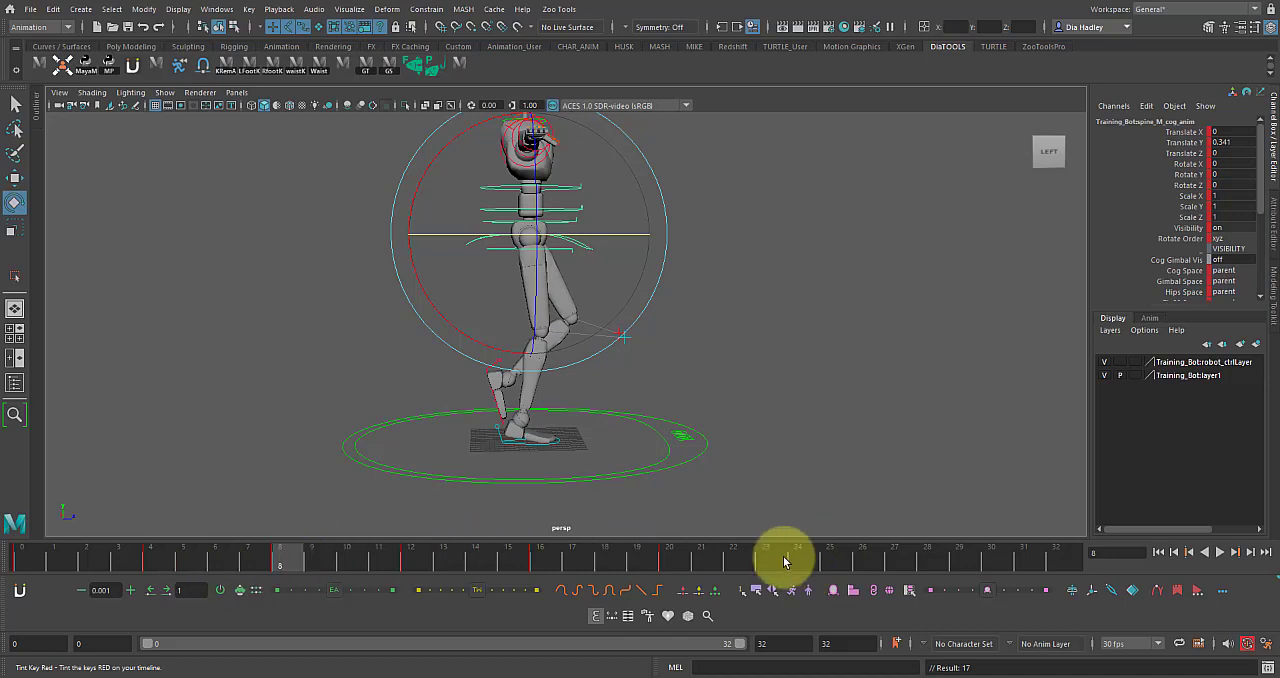
pyautogui.click(410, 560)
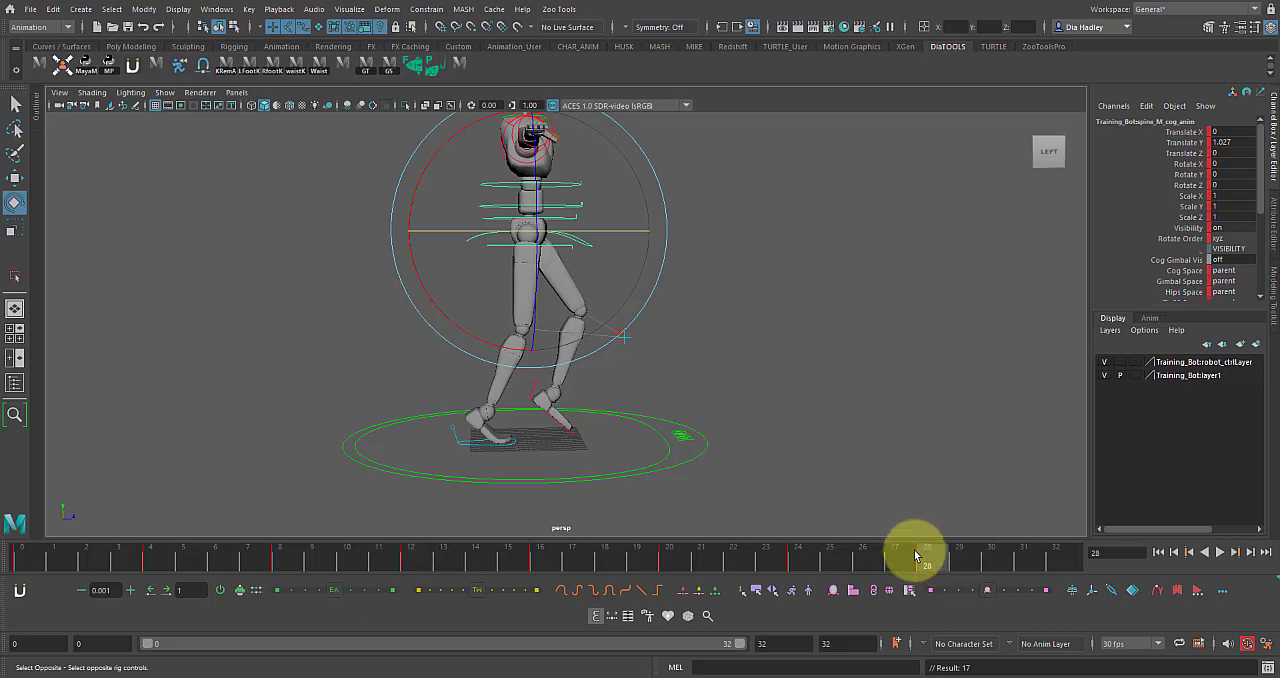
pyautogui.hotkey('alt', 'v')
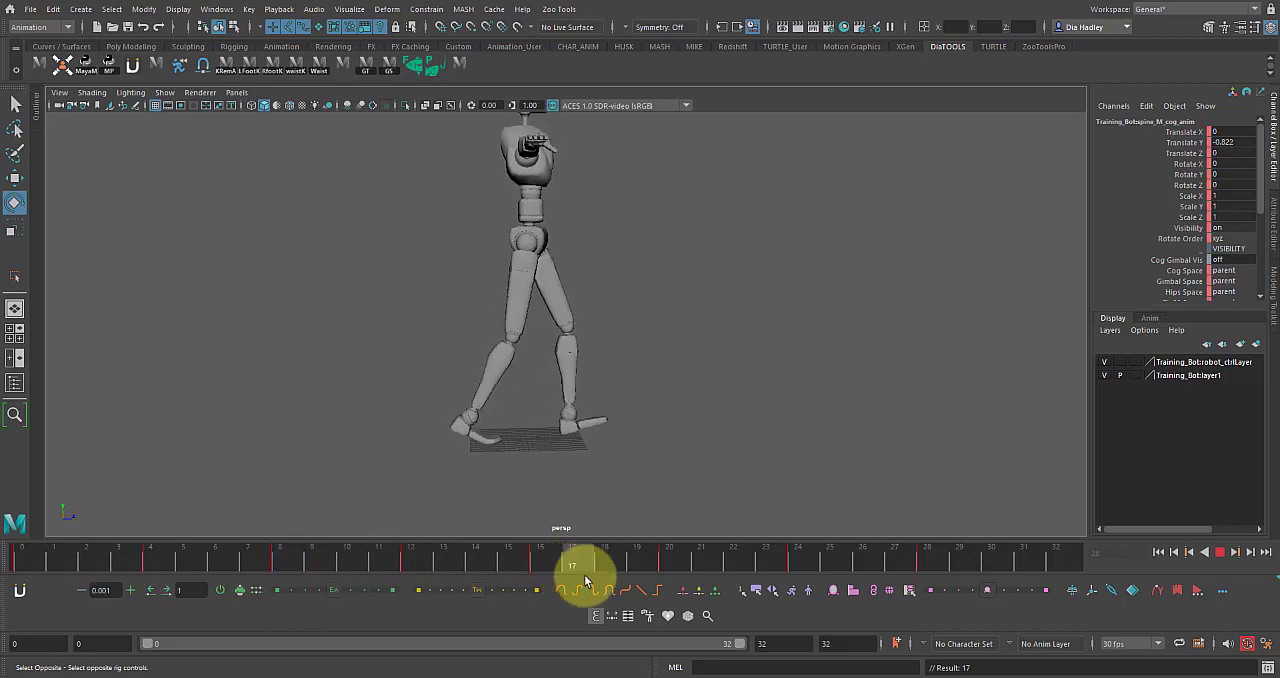
pyautogui.click(927, 561)
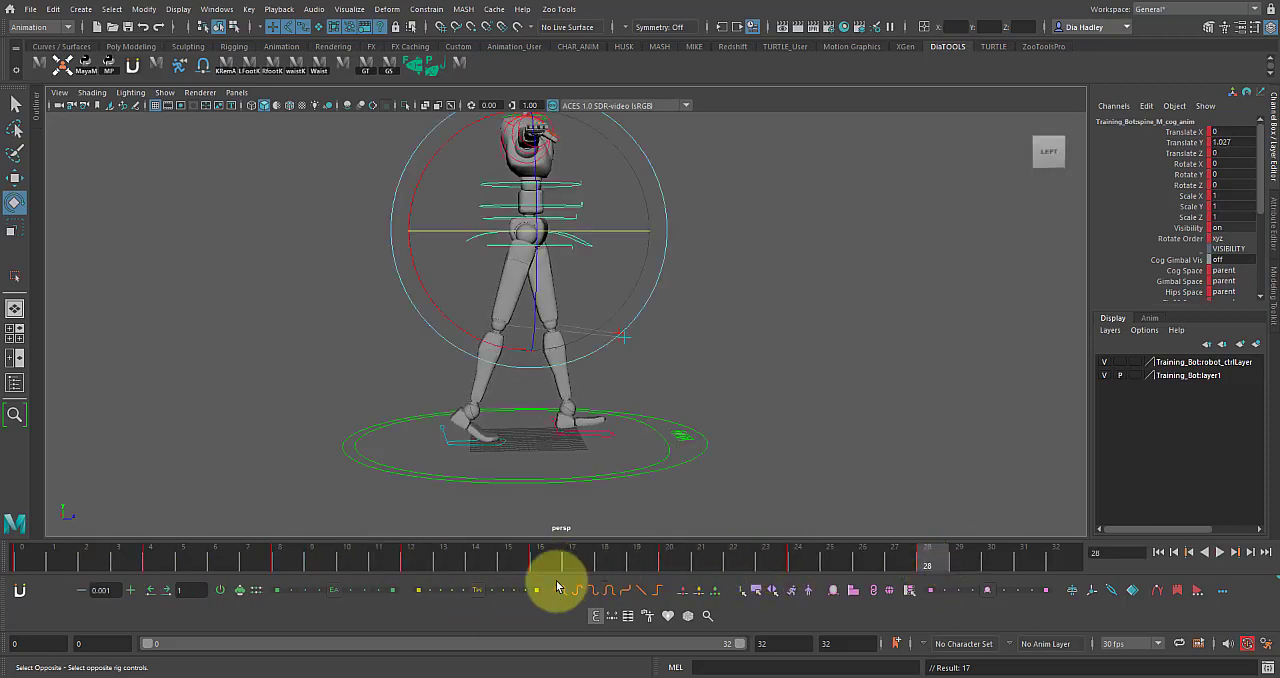
# Copy the COG control's contact pose from frame 0 to frame 32 and play back the full cycle.
pyautogui.click(541, 556)
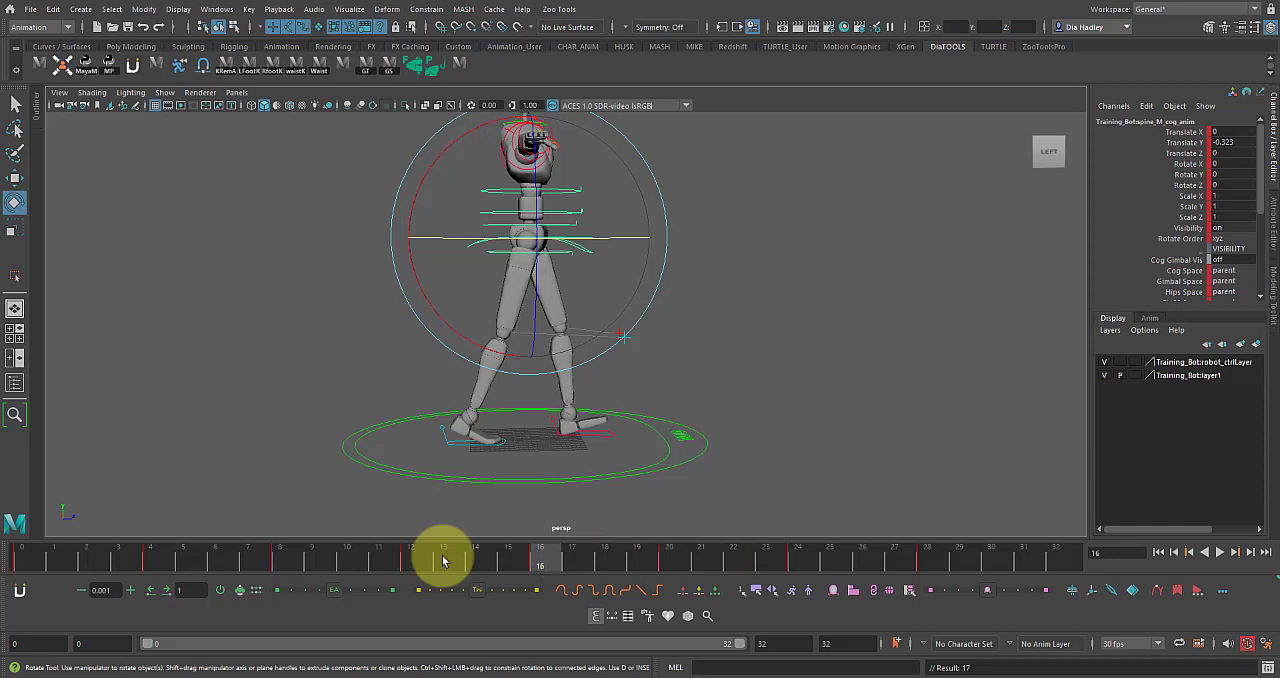
pyautogui.click(18, 556)
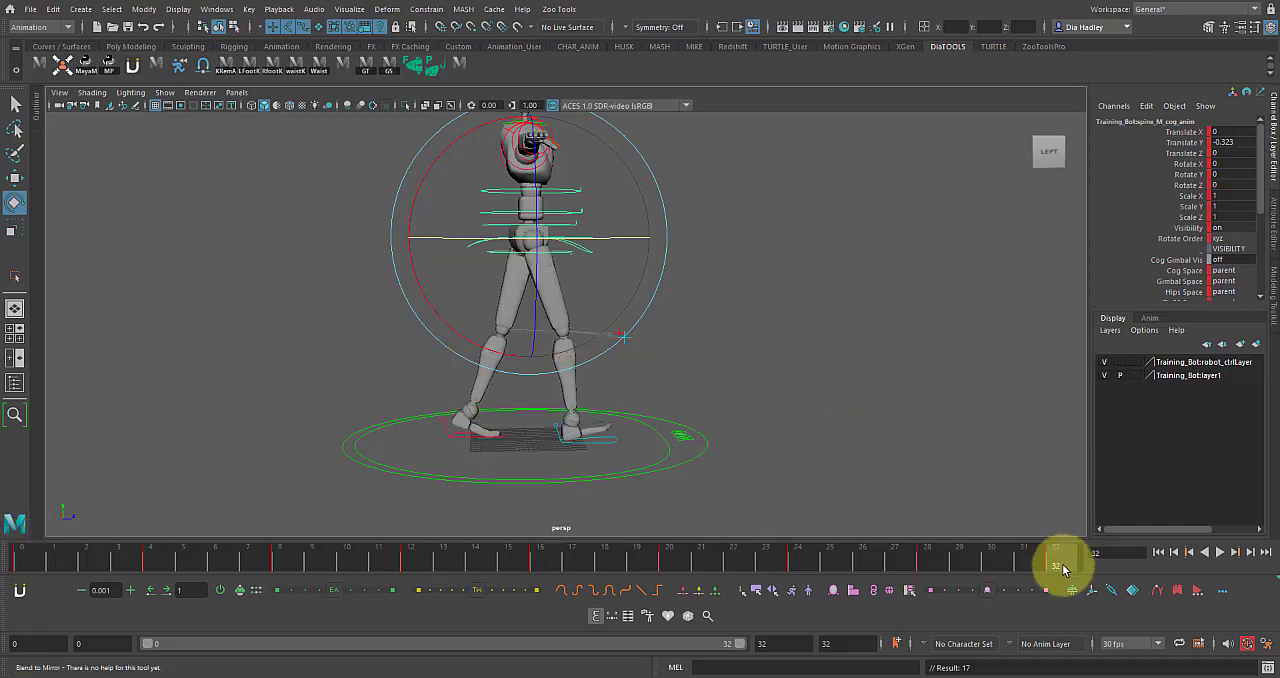
pyautogui.hotkey('alt', 'v')
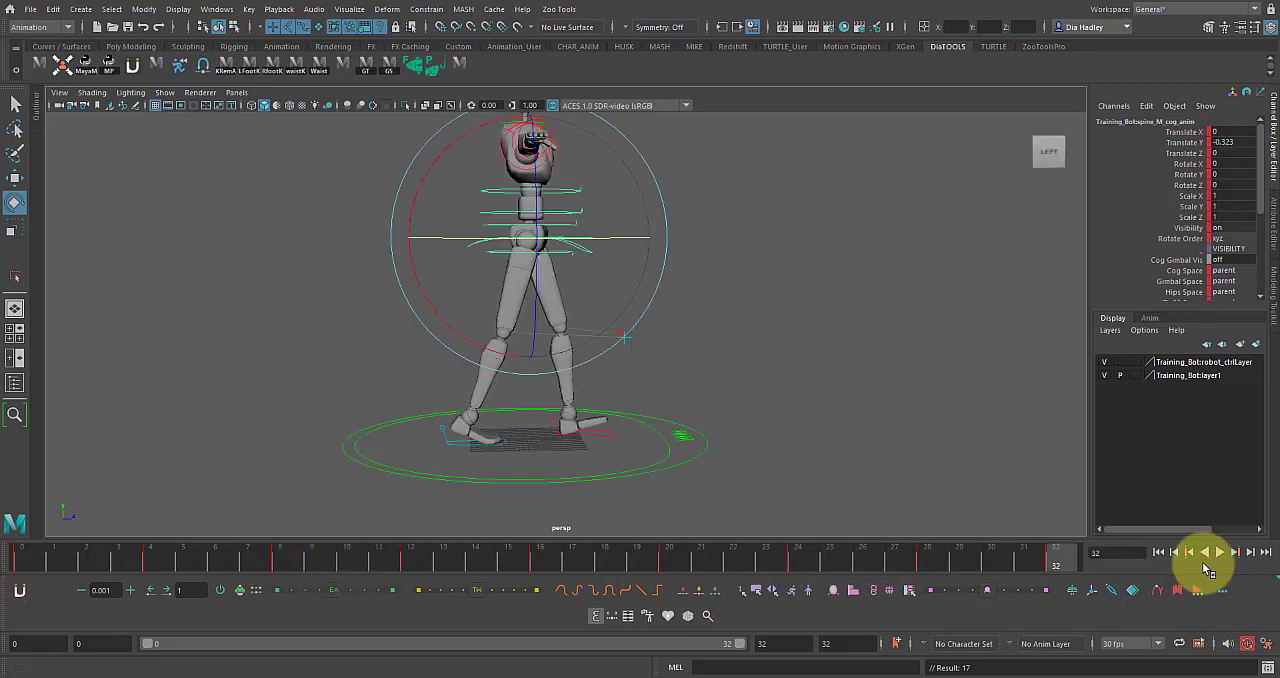
pyautogui.click(1220, 553)
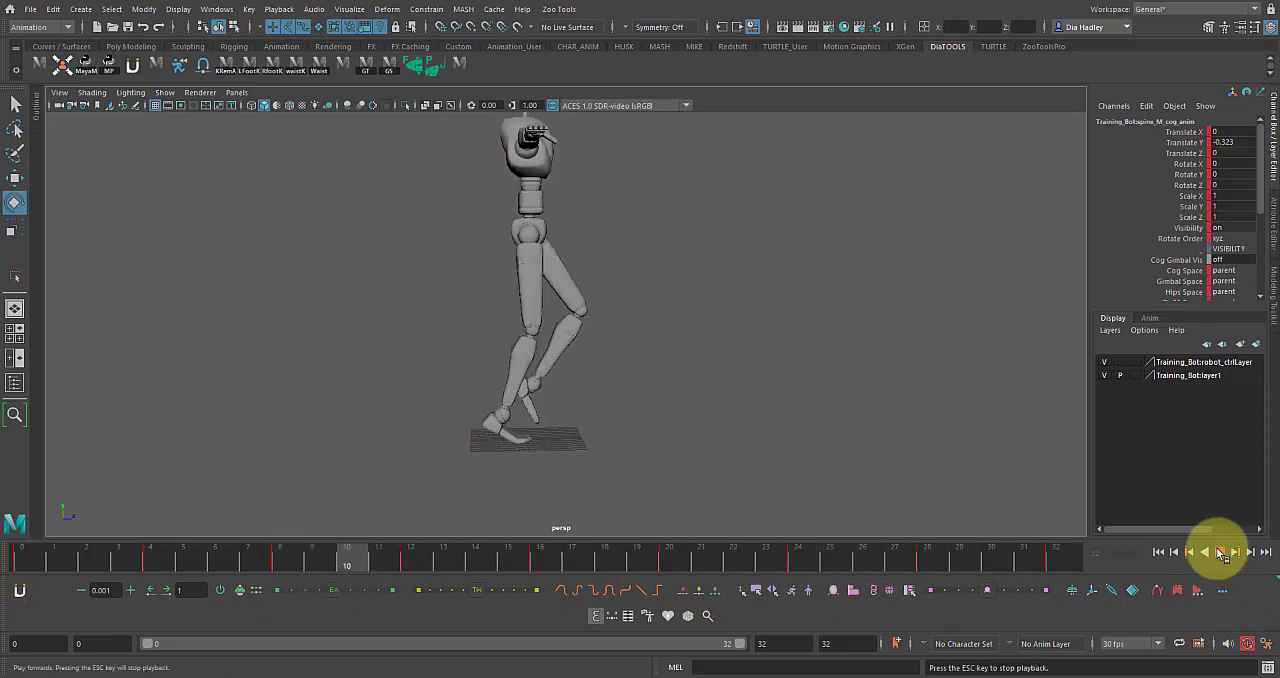
pyautogui.click(1222, 551)
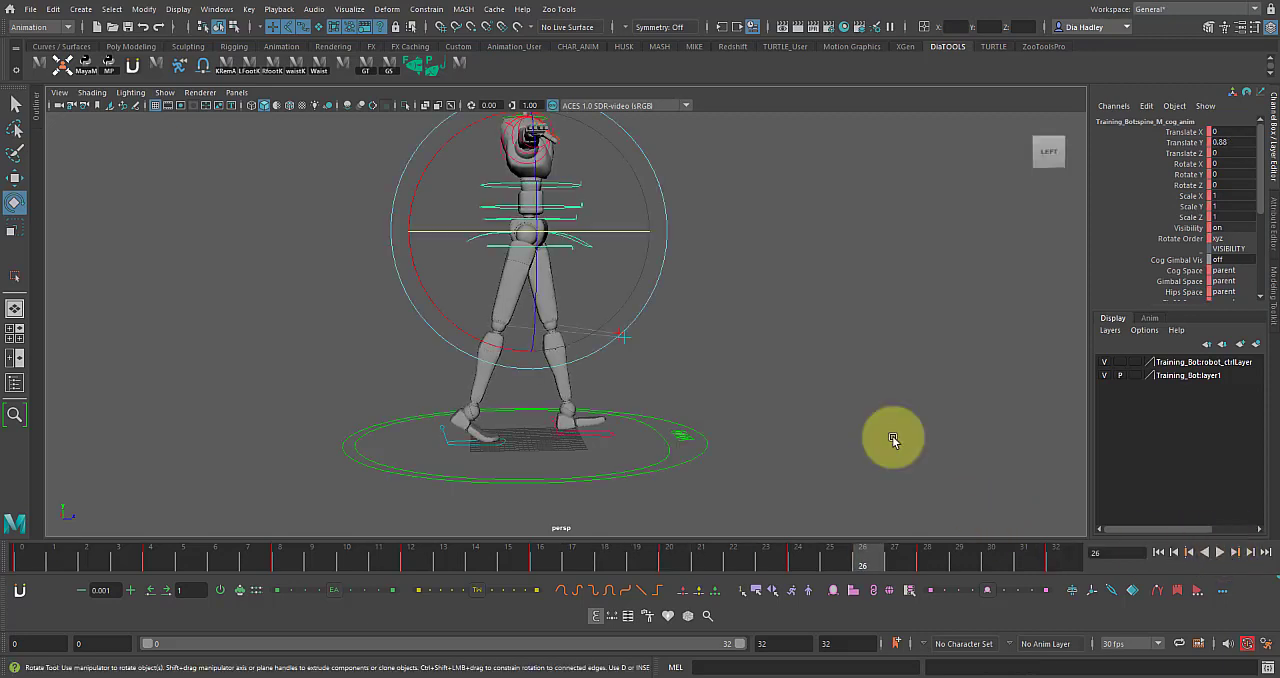
# Select the hips control, try rotating it to -16.038 in Y at frame 26, undo it and play back.
pyautogui.click(769, 356)
pyautogui.click(567, 249)
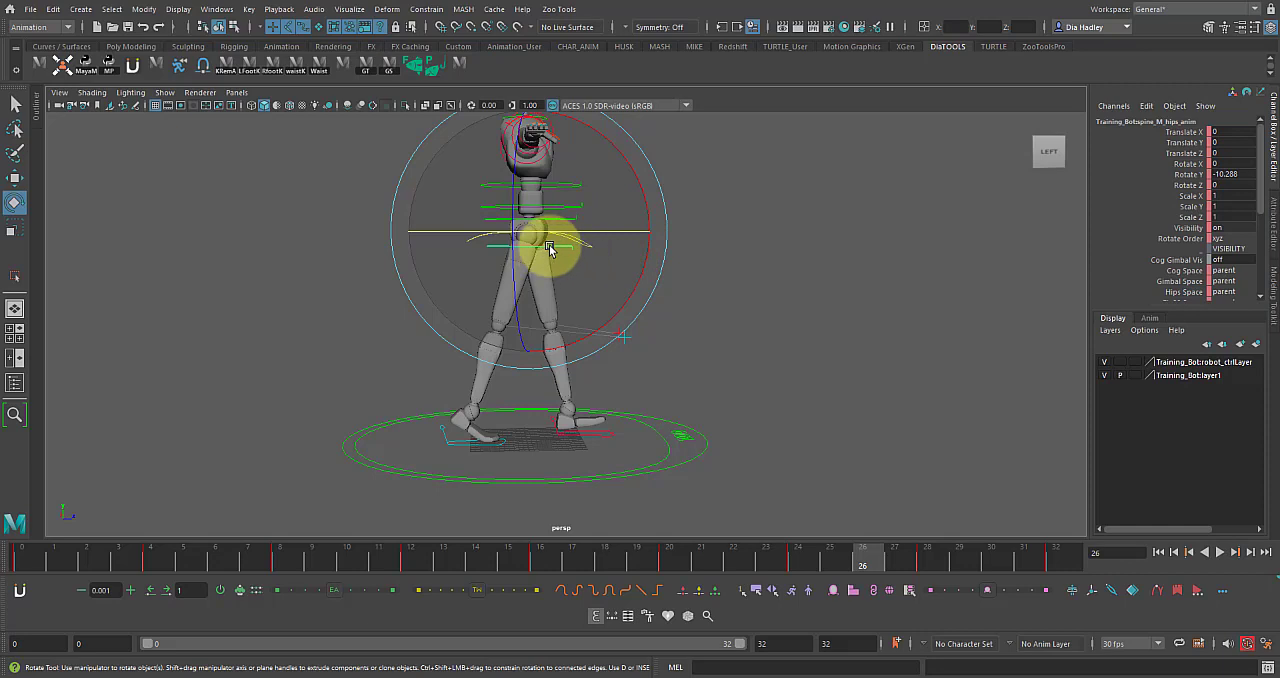
pyautogui.moveTo(639, 249)
pyautogui.mouseDown()
pyautogui.moveTo(634, 229)
pyautogui.moveTo(651, 252)
pyautogui.mouseUp()
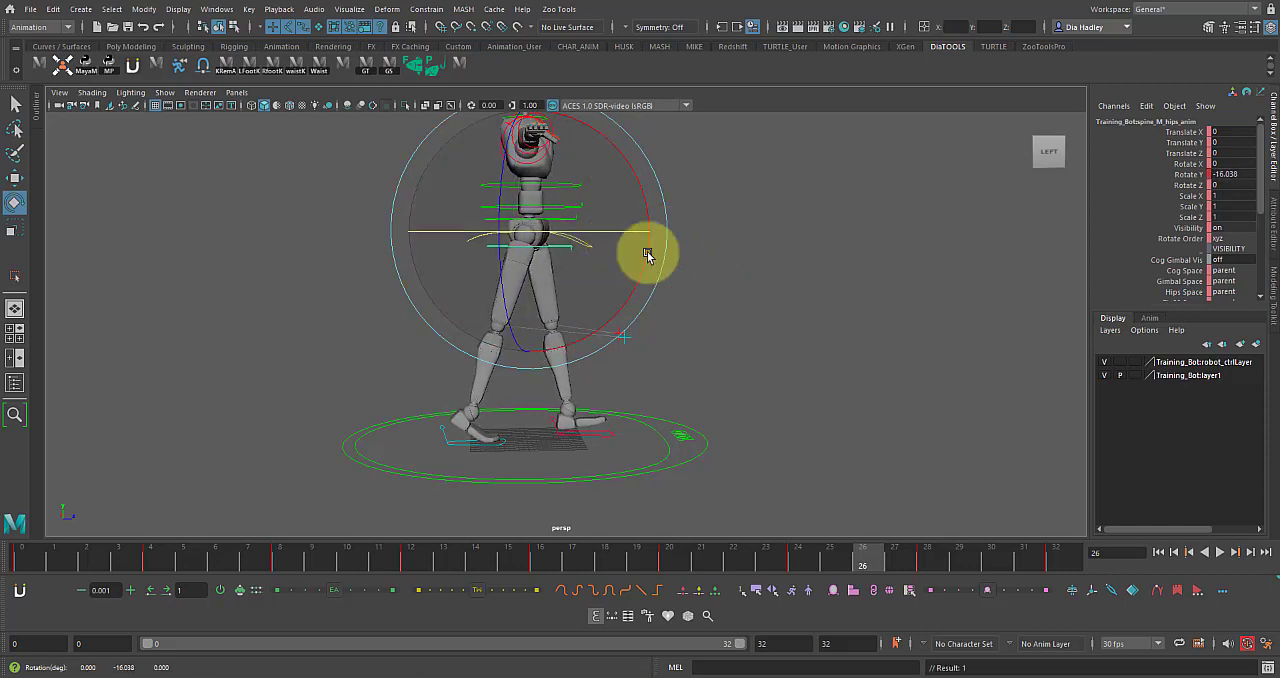
pyautogui.moveTo(553, 557)
pyautogui.mouseDown()
pyautogui.moveTo(676, 562)
pyautogui.moveTo(572, 558)
pyautogui.mouseUp()
pyautogui.hotkey('alt', 'v')
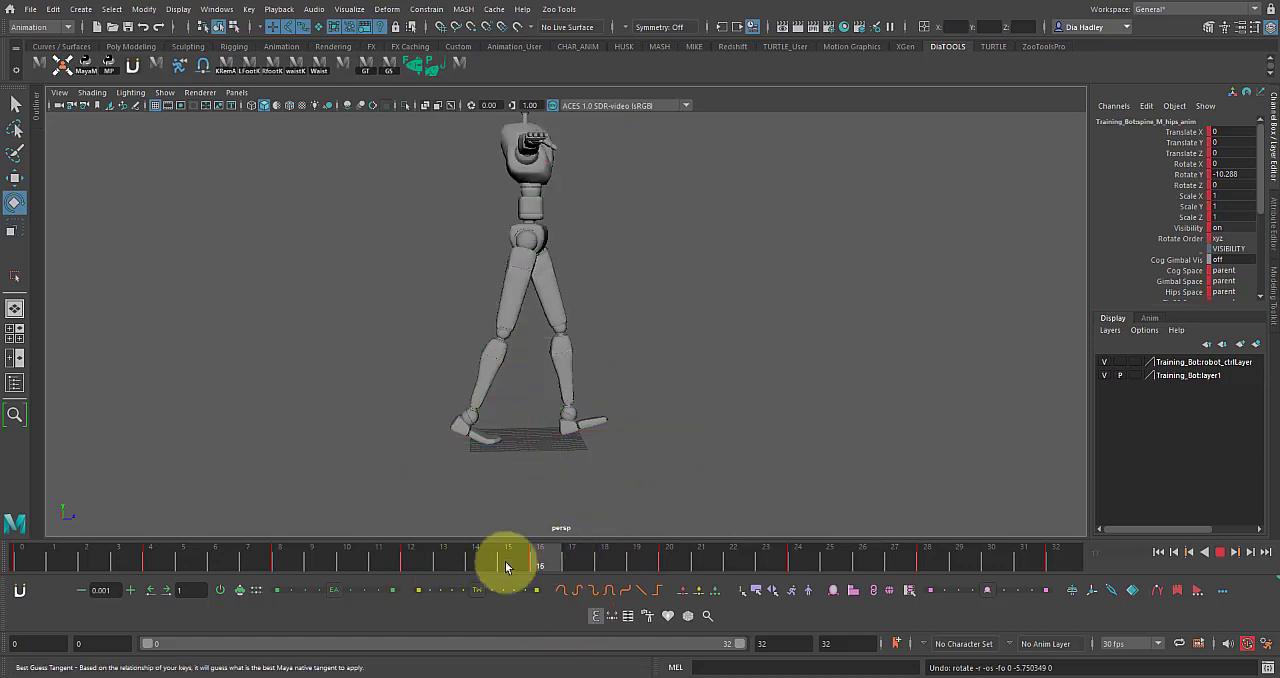
# Review the hips between frames 4 and 32, copy their frame 0 rotation to frame 32 and clear the selection.
pyautogui.click(148, 567)
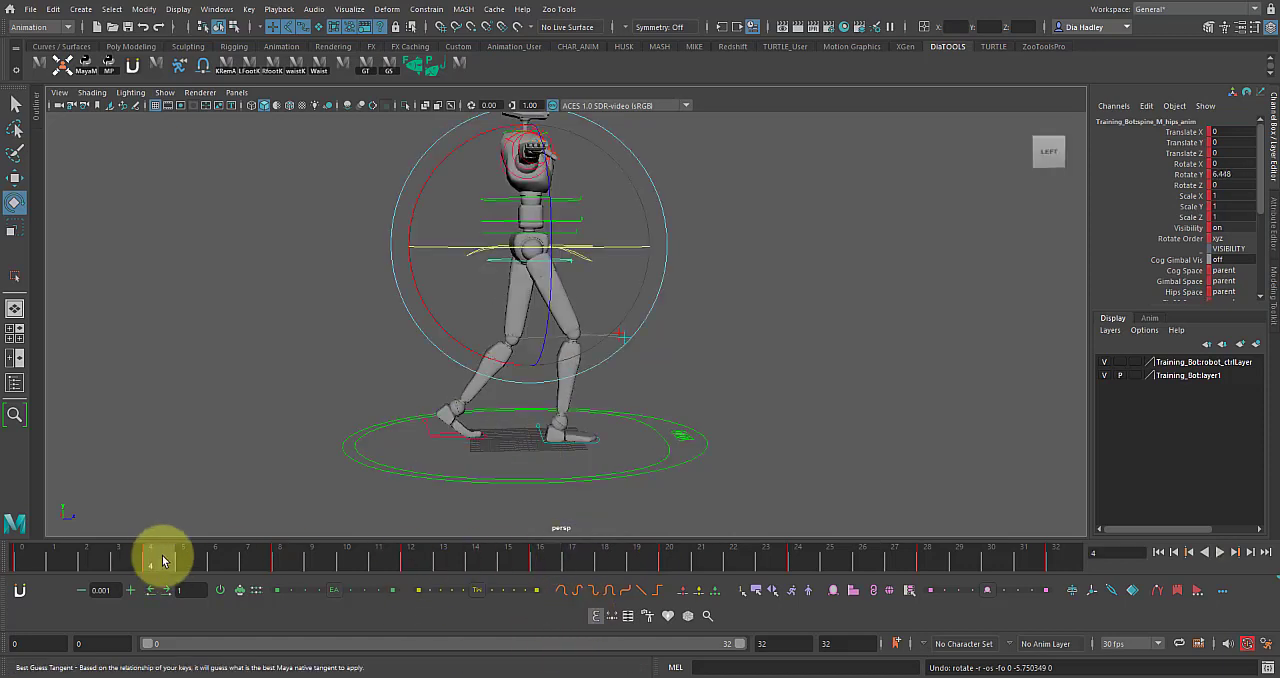
pyautogui.moveTo(174, 567); pyautogui.dragTo(966, 549)
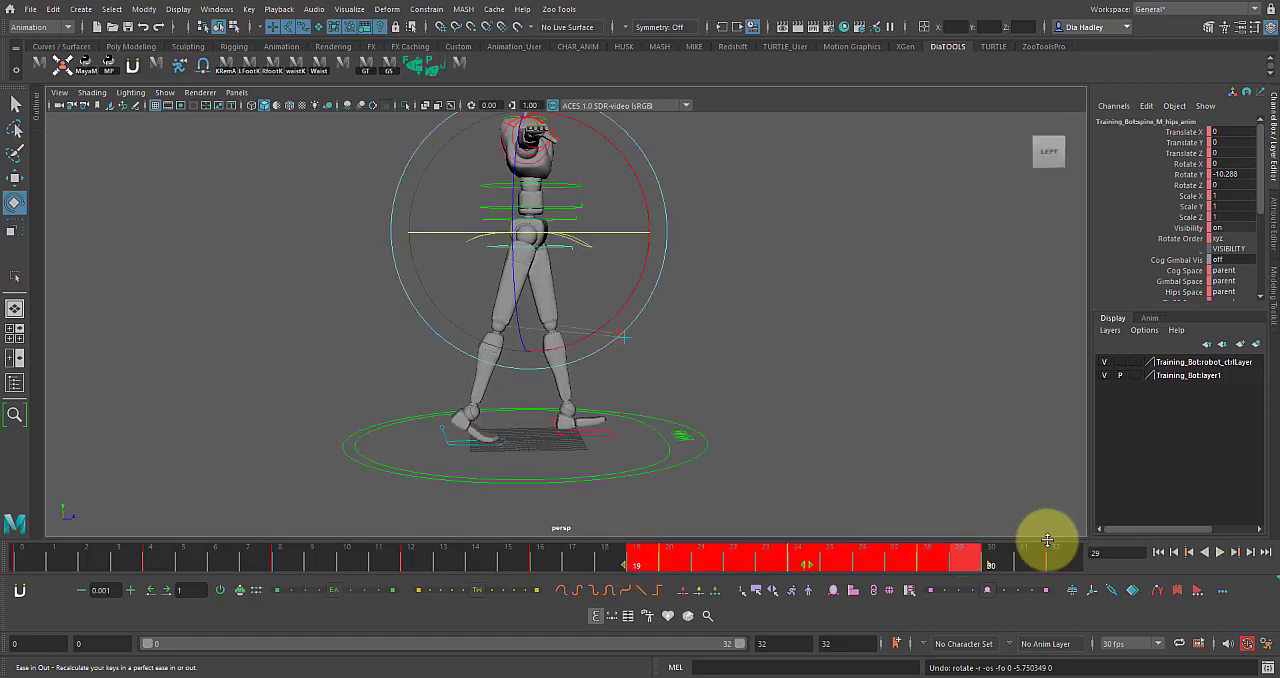
pyautogui.click(1055, 552)
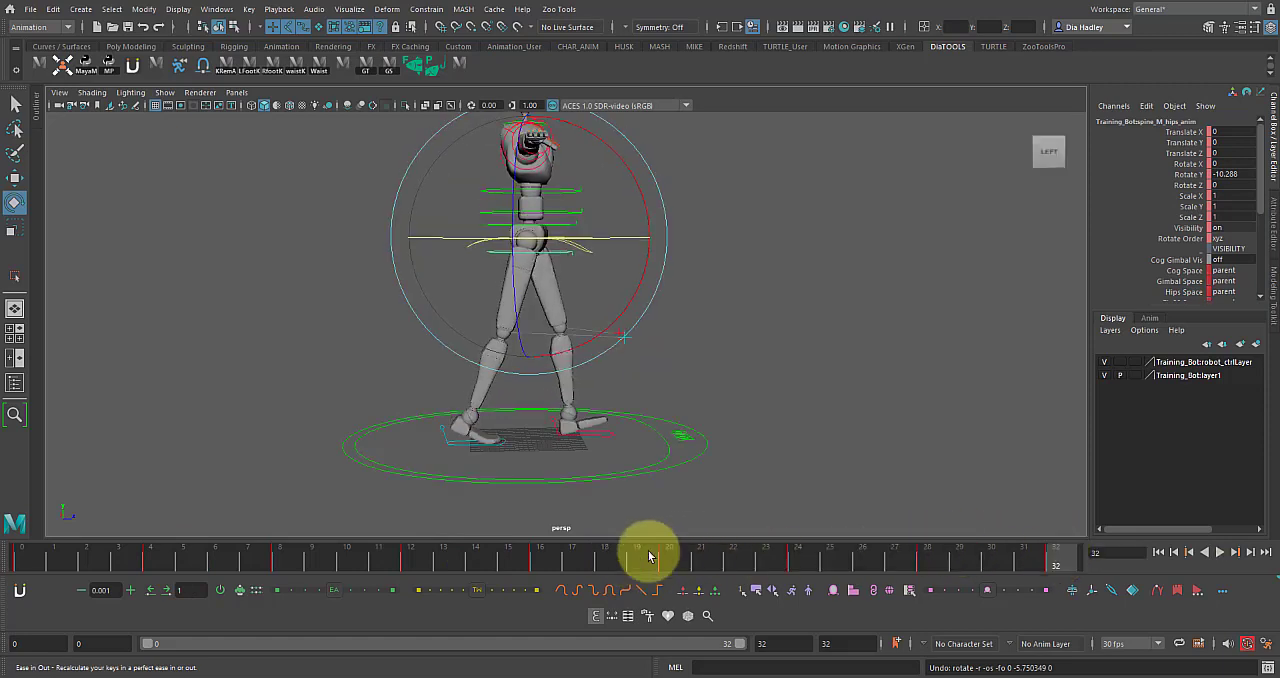
pyautogui.hotkey('alt', 'v')
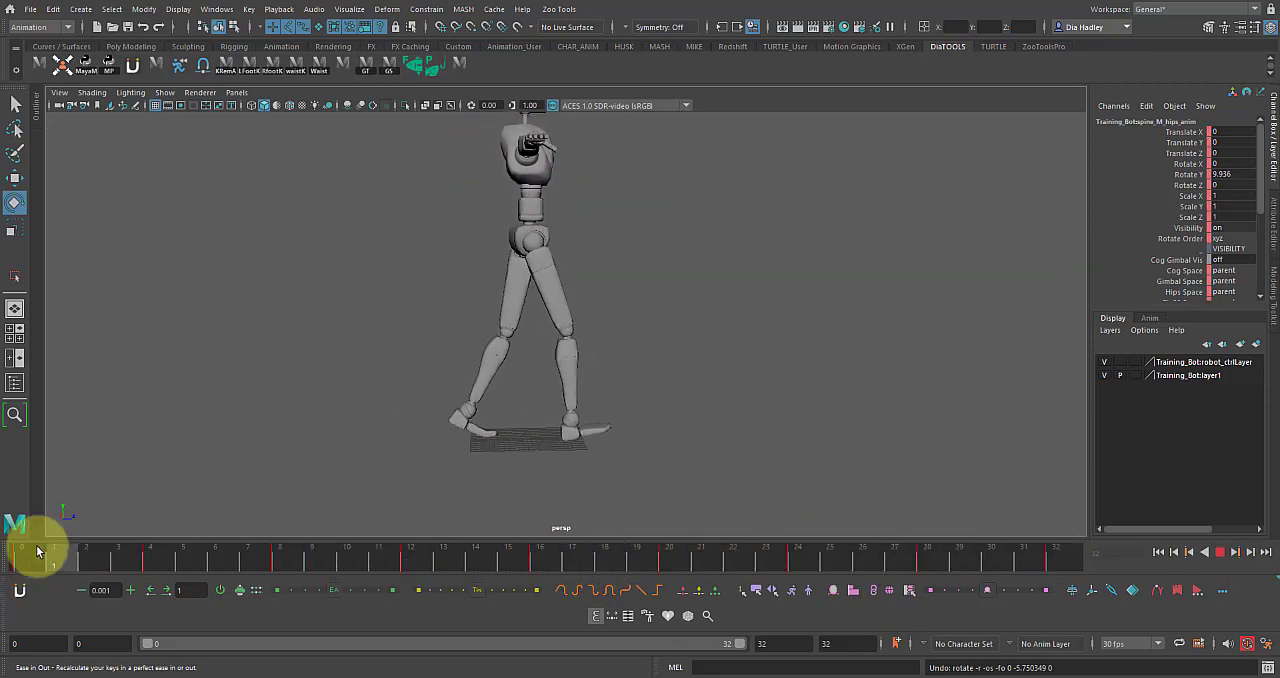
pyautogui.click(30, 552)
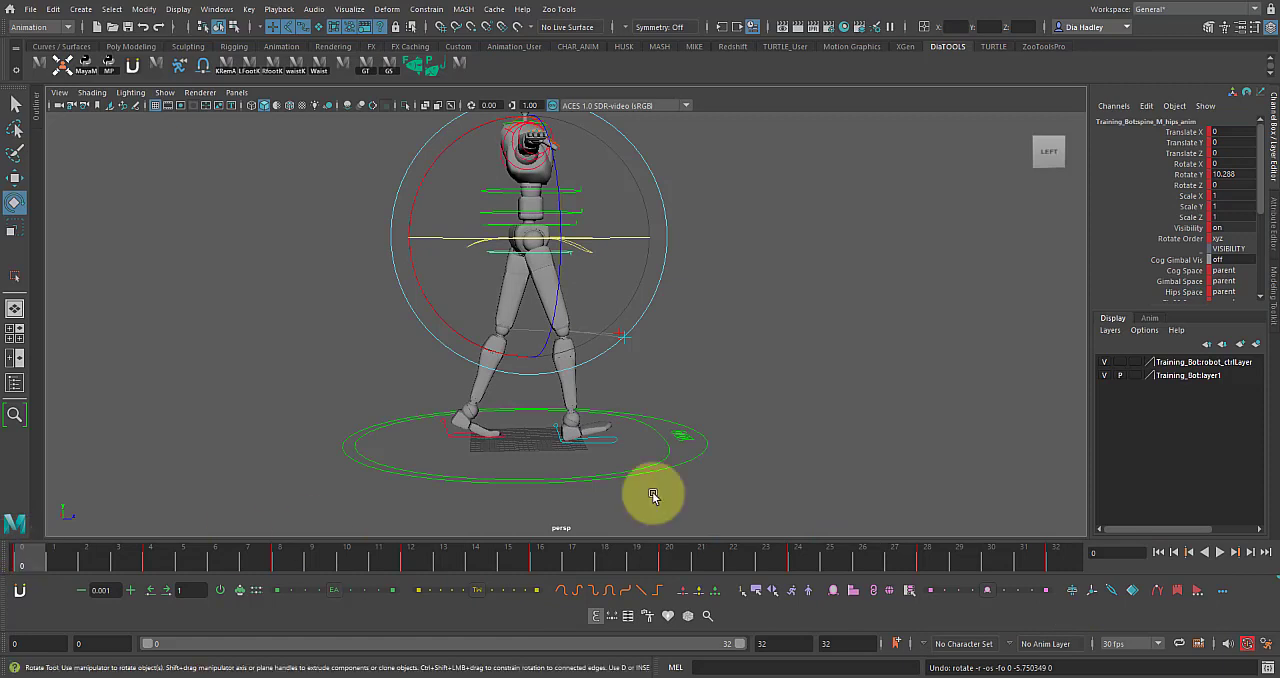
pyautogui.click(1058, 562)
pyautogui.click(581, 246)
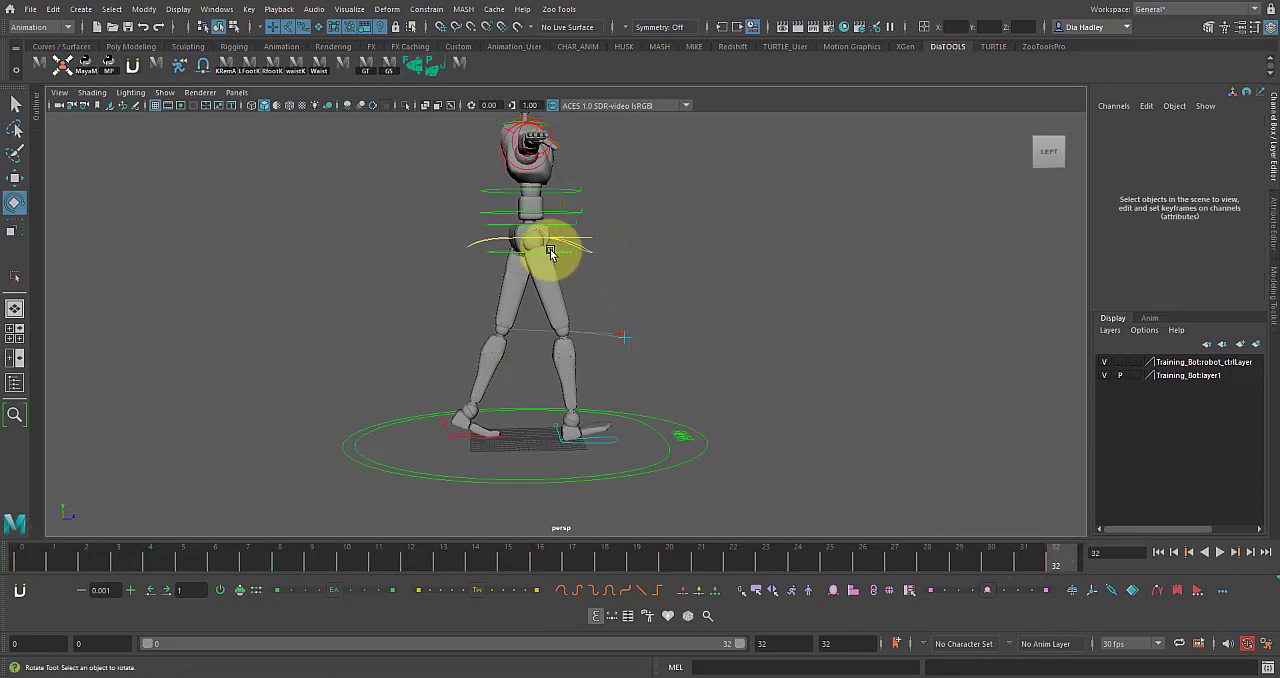
# Select the hips control, review its rotation between frames 16 and 28, and play back the cycle.
pyautogui.click(550, 253)
pyautogui.keyDown('shift'); pyautogui.moveTo(645, 561); pyautogui.dragTo(935, 563); pyautogui.keyUp('shift')
pyautogui.moveTo(663, 560); pyautogui.dragTo(683, 348, button='right')
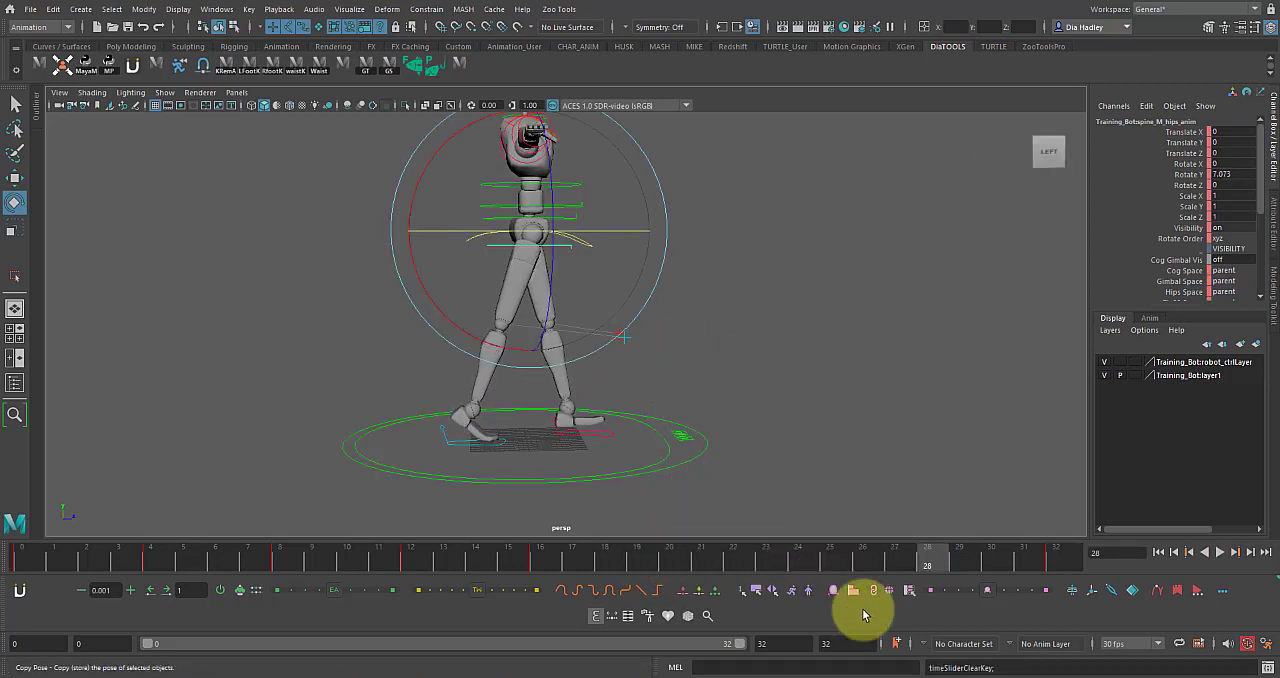
pyautogui.hotkey('alt', 'v')
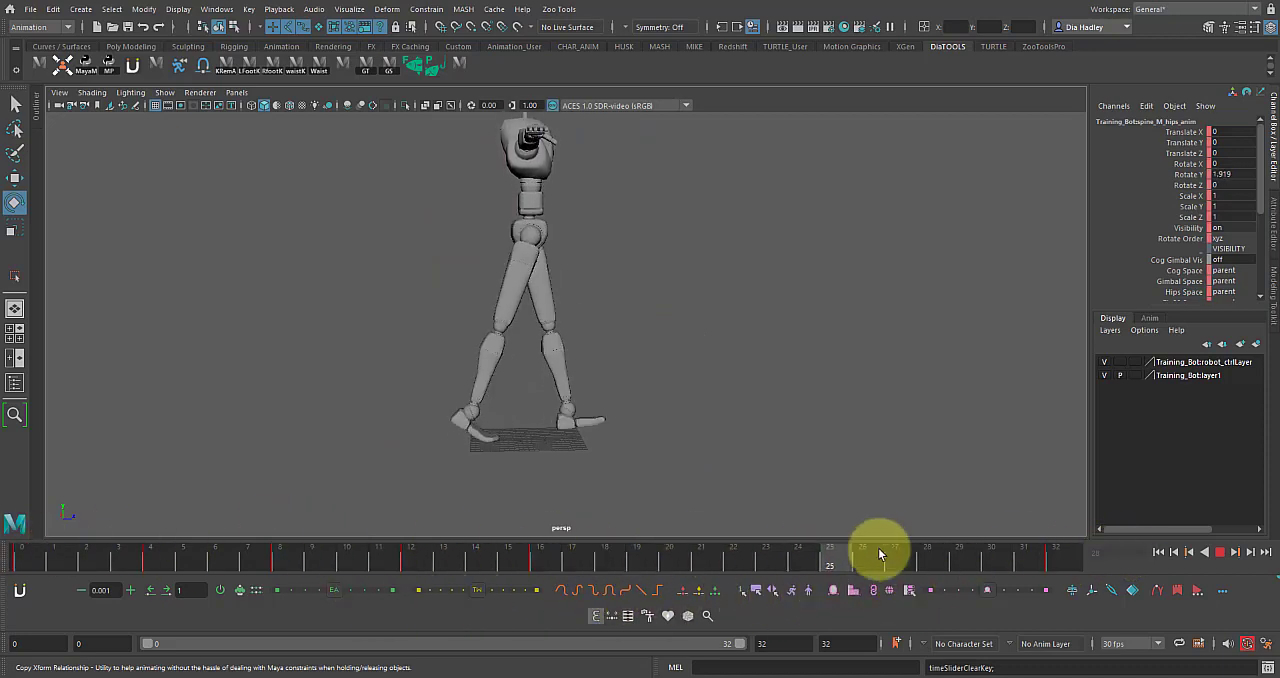
pyautogui.hotkey('alt', 'v')
pyautogui.click(1219, 551)
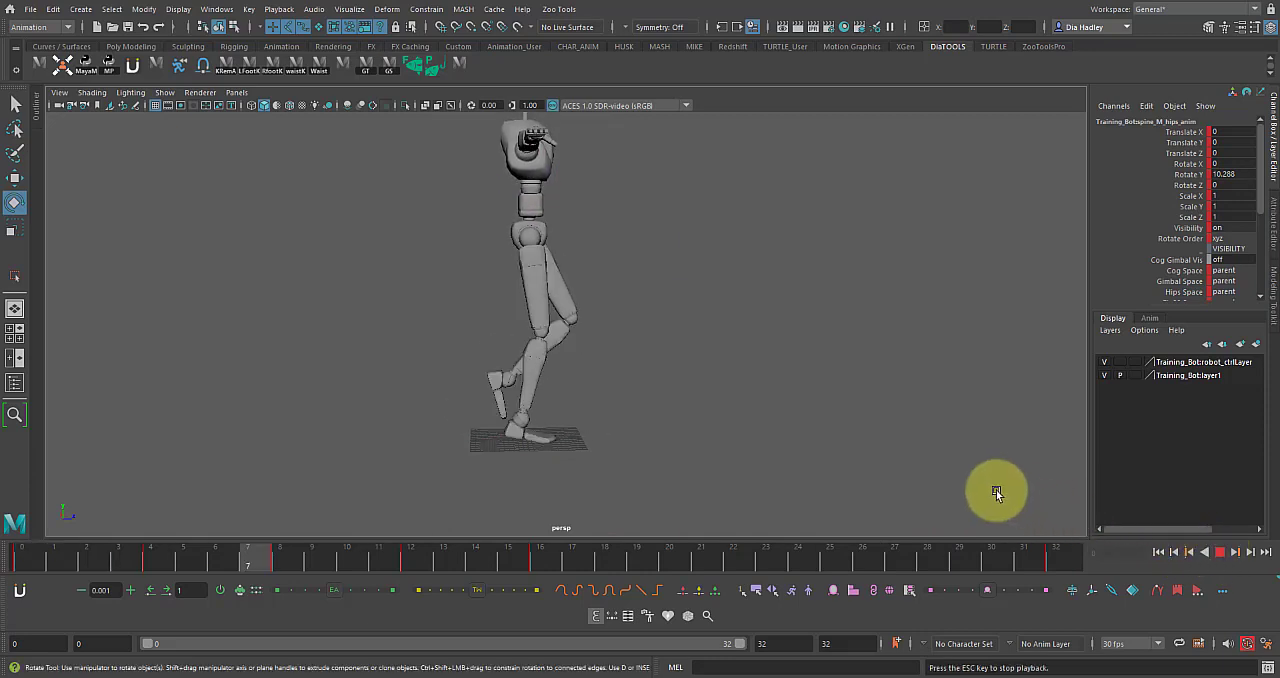
pyautogui.click(1220, 553)
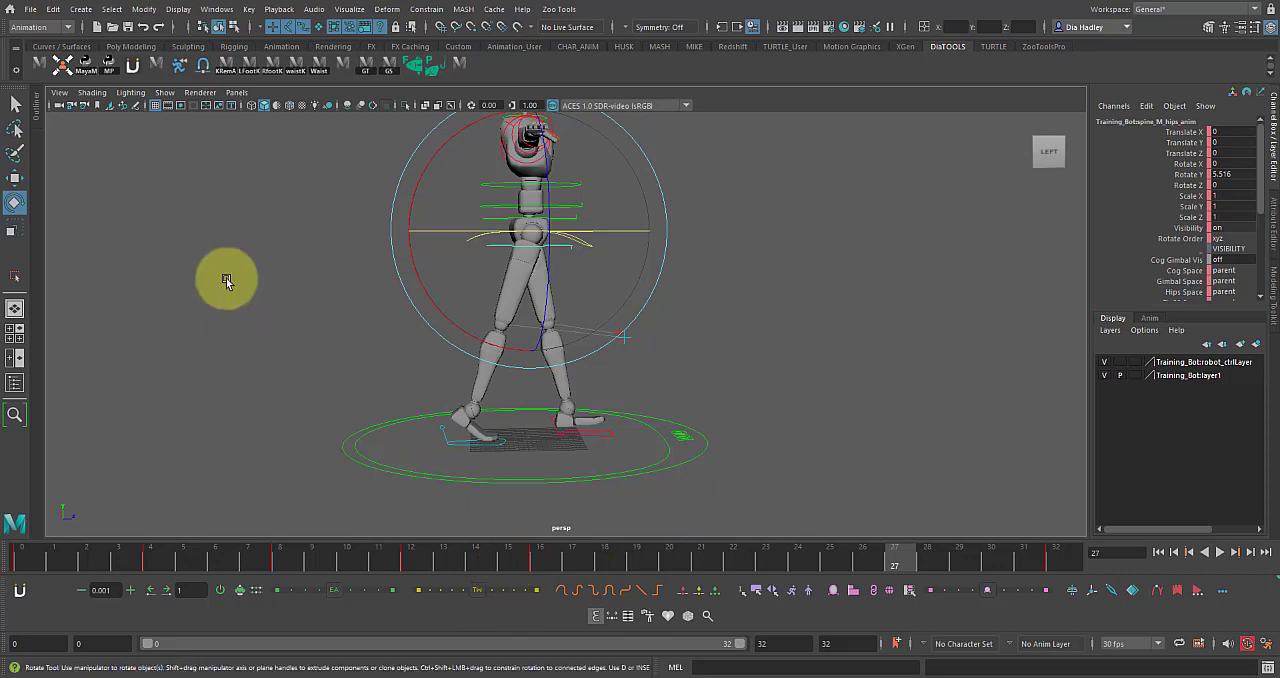
# Hide the extra animation toolbar beneath the time slider and play back the walk from its first frames.
pyautogui.click(133, 64)
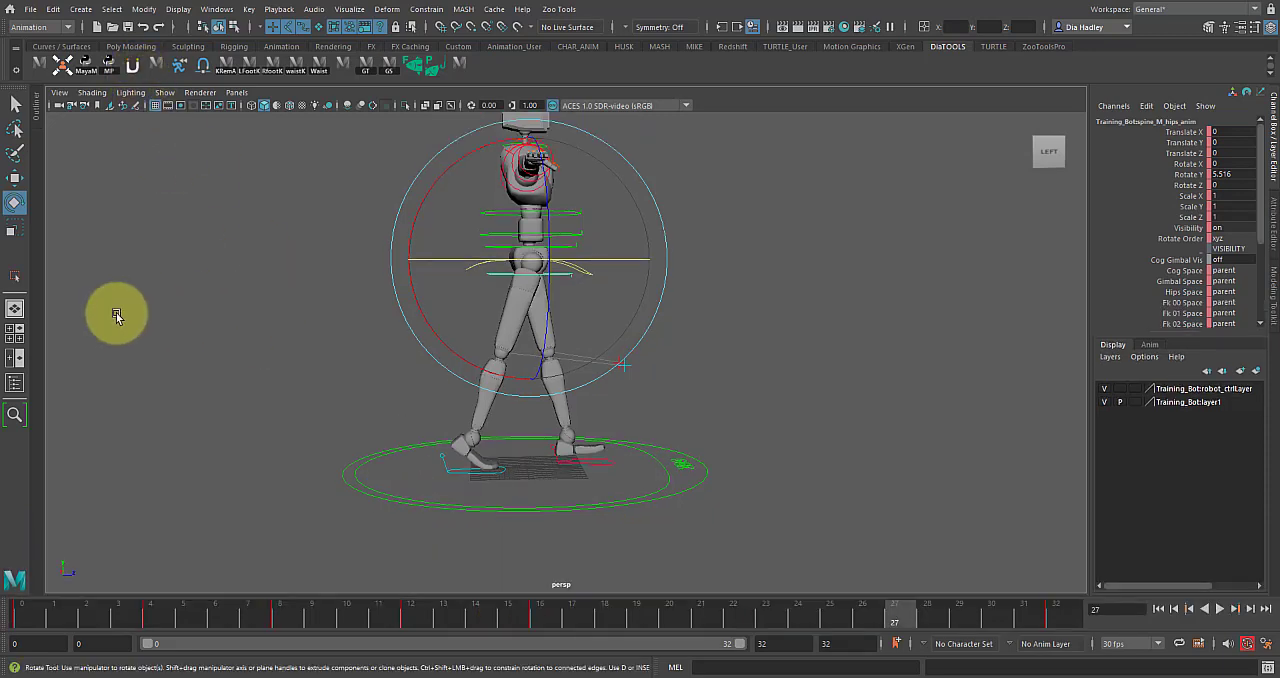
pyautogui.moveTo(80, 612); pyautogui.dragTo(118, 615)
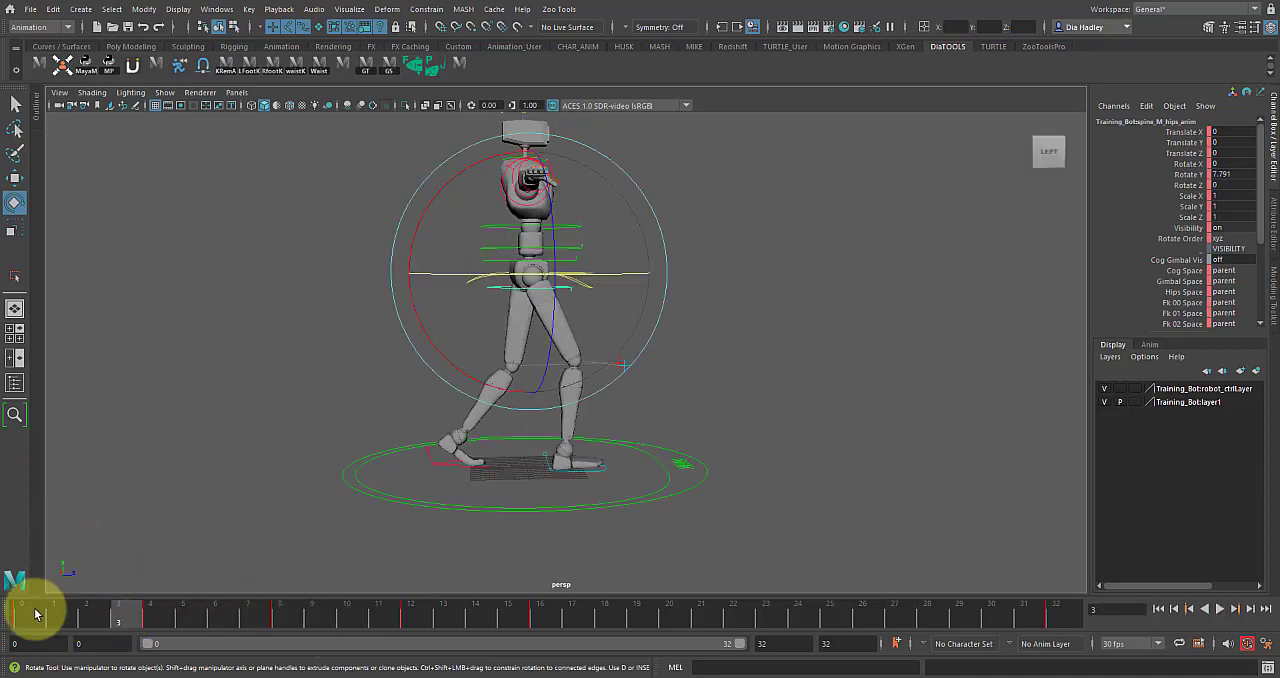
pyautogui.hotkey('alt', 'v')
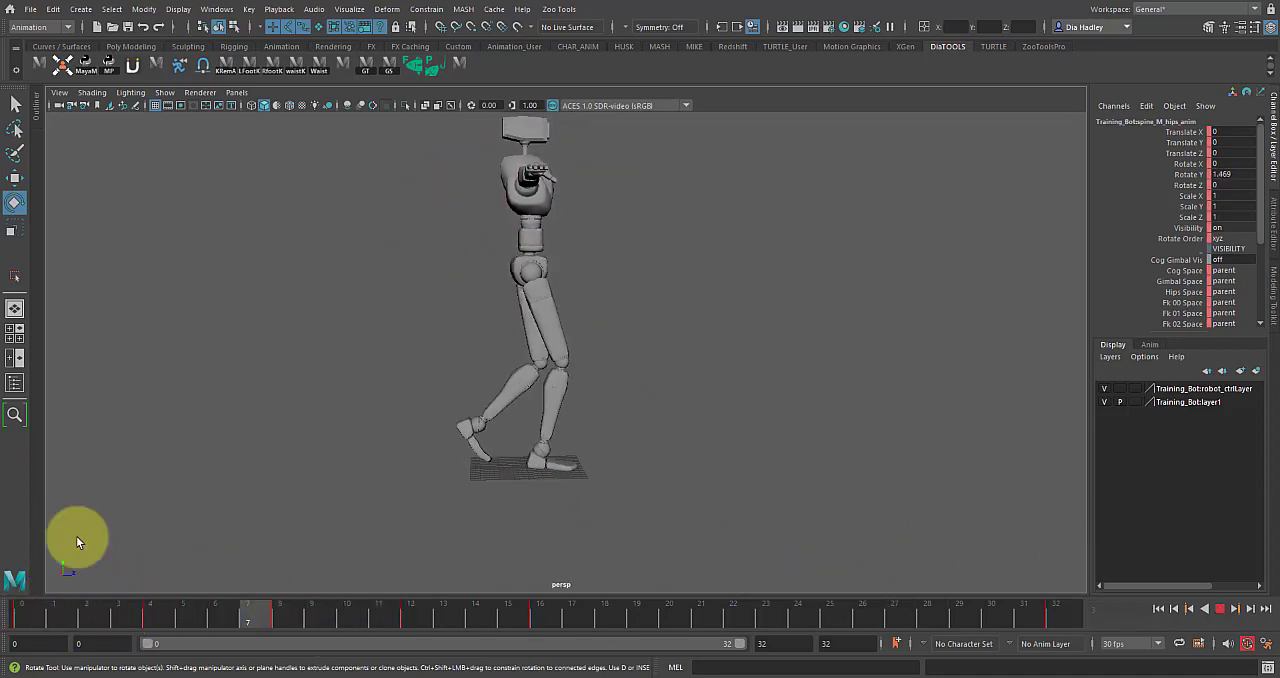
pyautogui.hotkey('alt', 'shift', 'v')
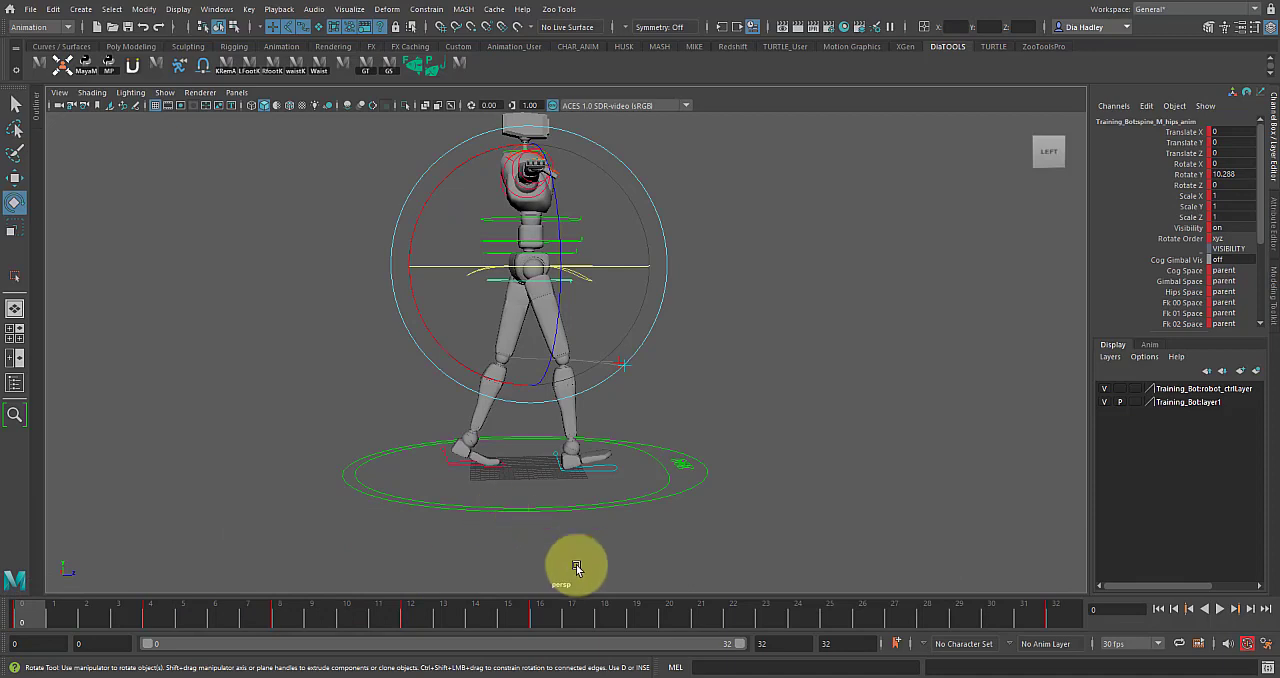
# Copy the right foot control's keys at frame 4.
pyautogui.click(552, 606)
pyautogui.keyDown('alt'); pyautogui.moveTo(588, 446); pyautogui.dragTo(604, 459); pyautogui.keyUp('alt')
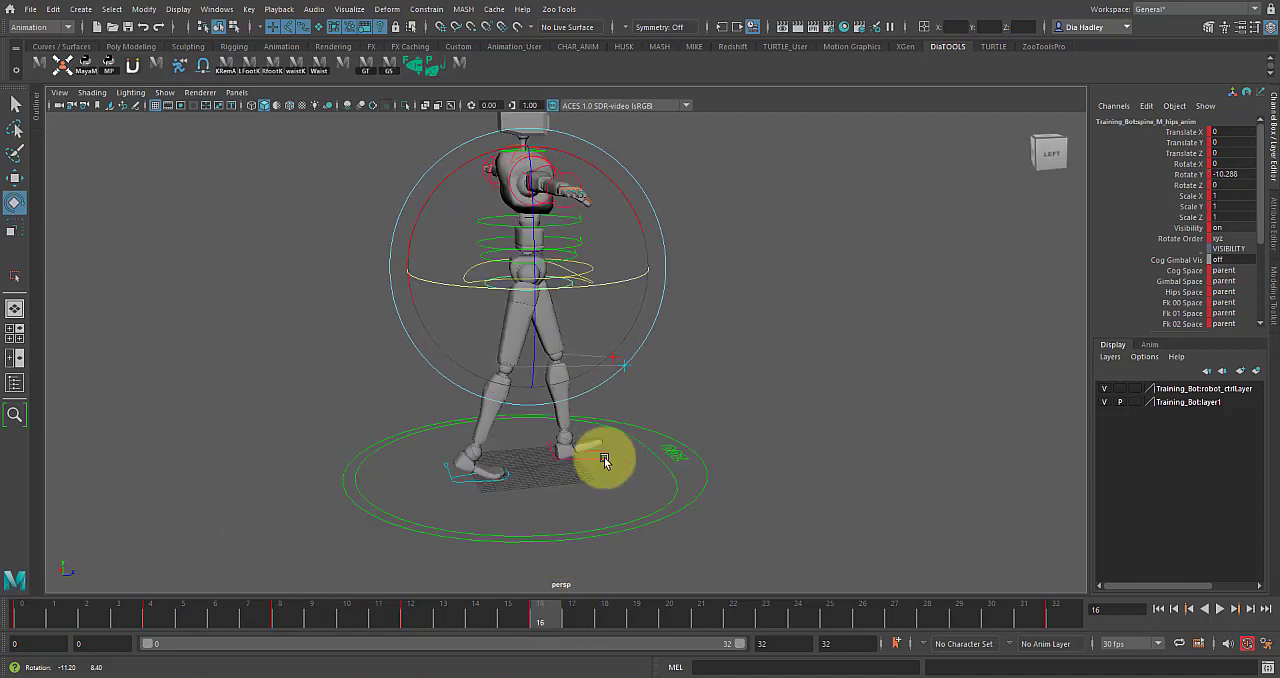
pyautogui.click(492, 485)
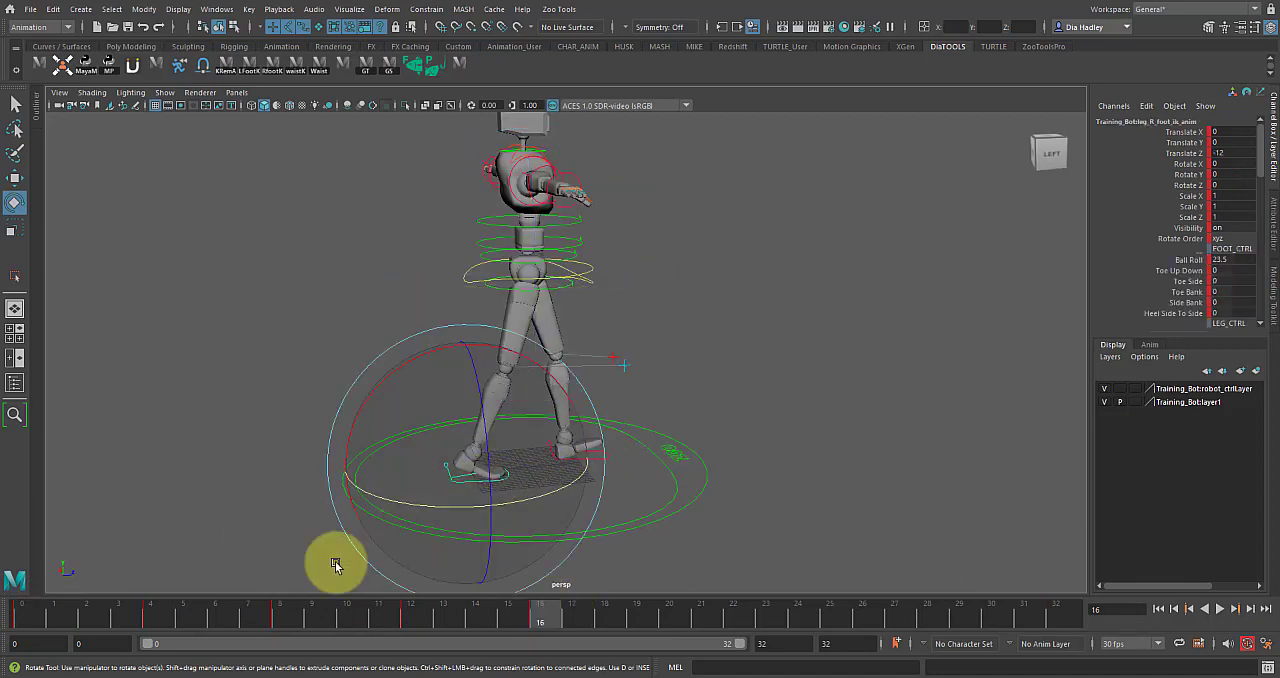
pyautogui.click(151, 615)
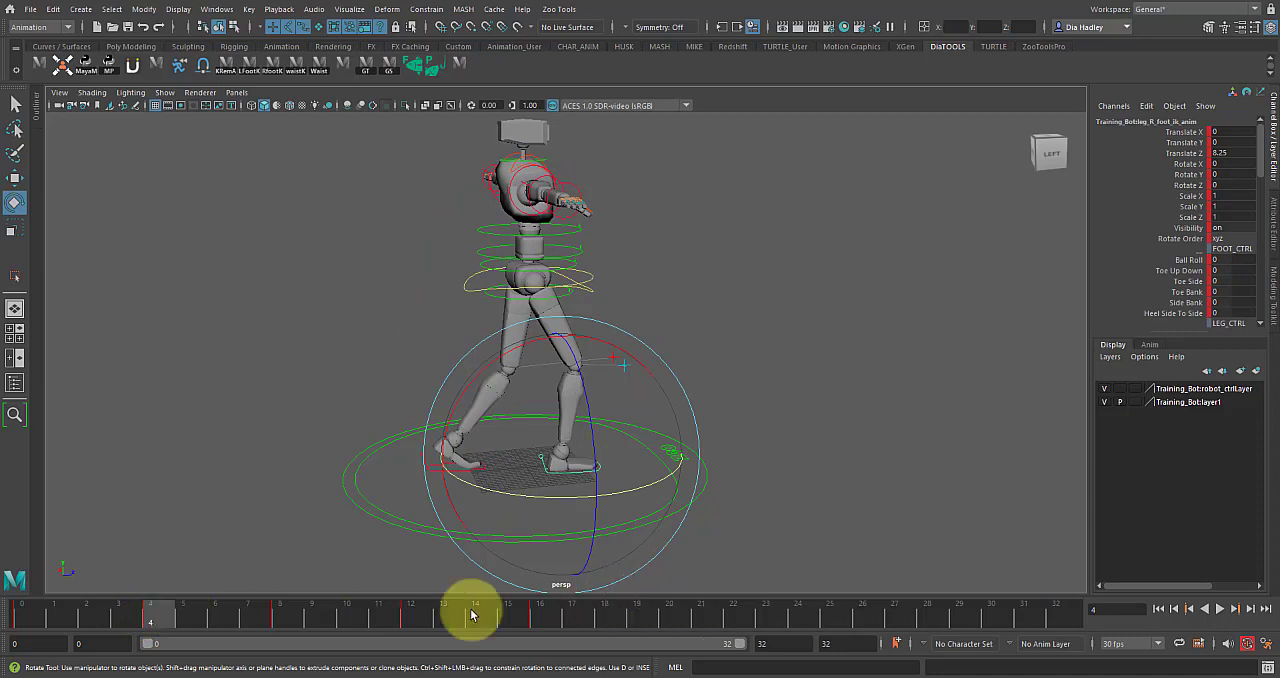
pyautogui.keyDown('alt'); pyautogui.moveTo(604, 440); pyautogui.dragTo(428, 480); pyautogui.keyUp('alt')
pyautogui.moveTo(453, 521); pyautogui.dragTo(409, 541)
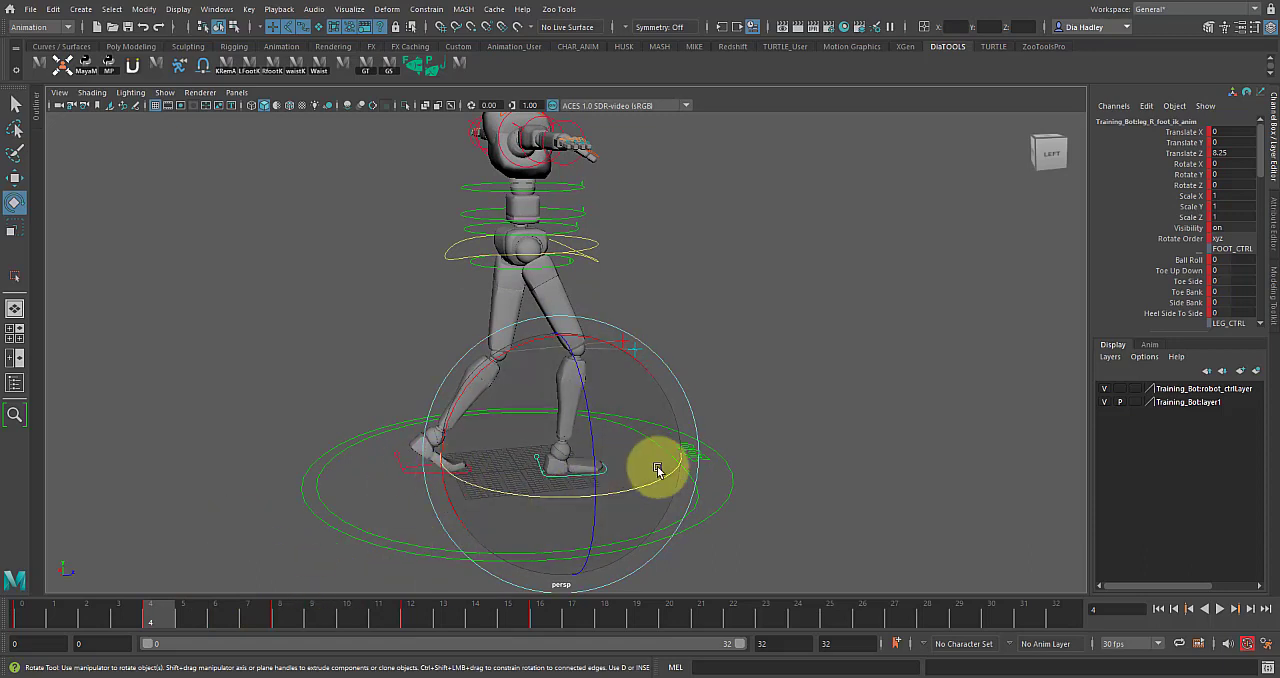
pyautogui.rightClick(157, 615)
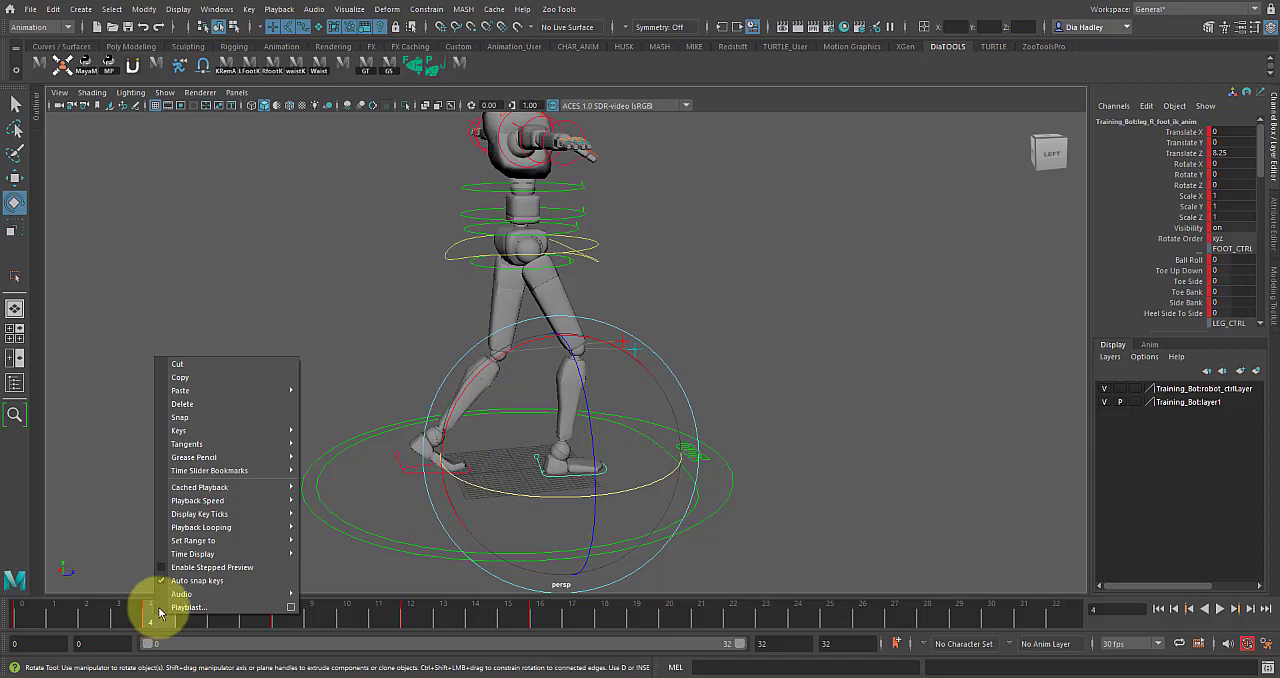
pyautogui.click(199, 377)
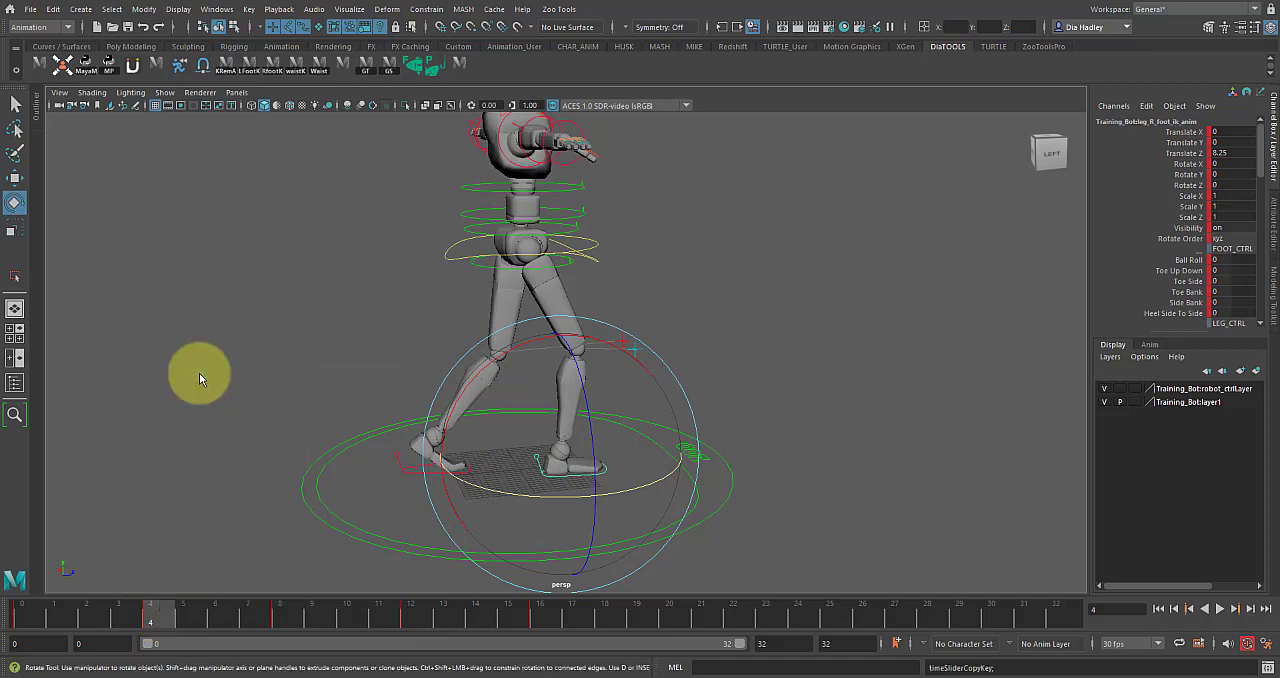
# Paste the copied right foot keys onto the left foot control at frame 20.
pyautogui.click(661, 619)
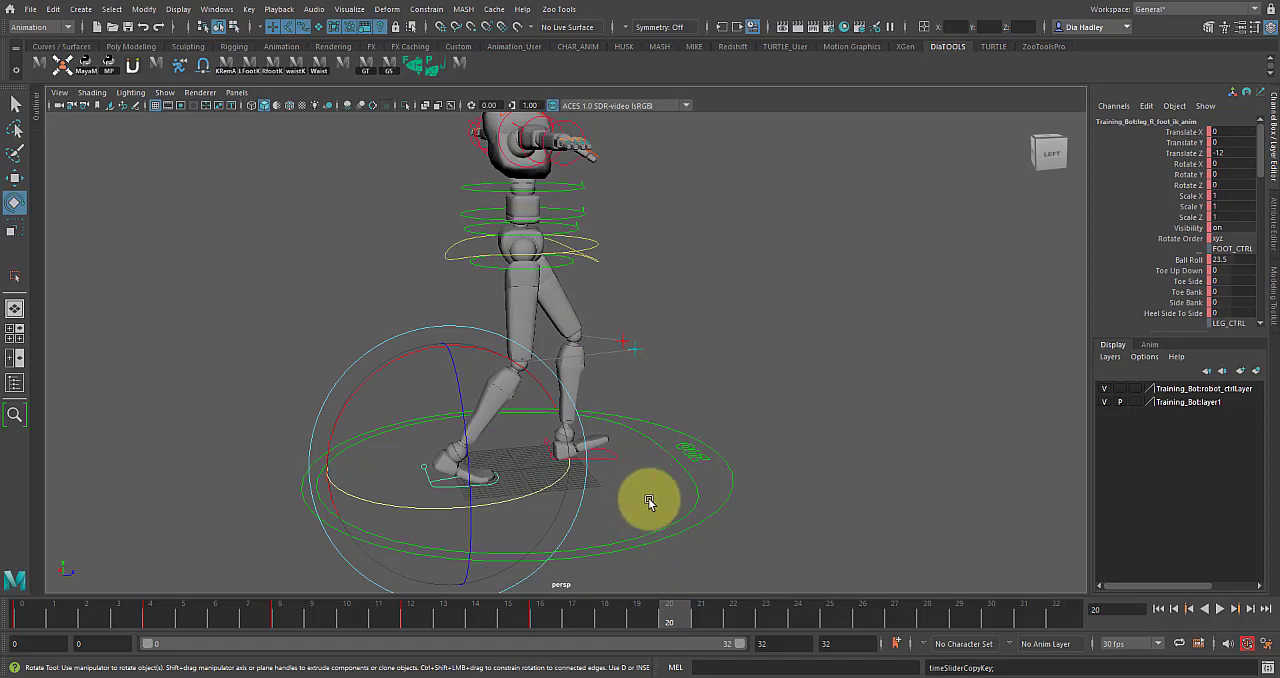
pyautogui.click(649, 502)
pyautogui.click(607, 459)
pyautogui.click(657, 621)
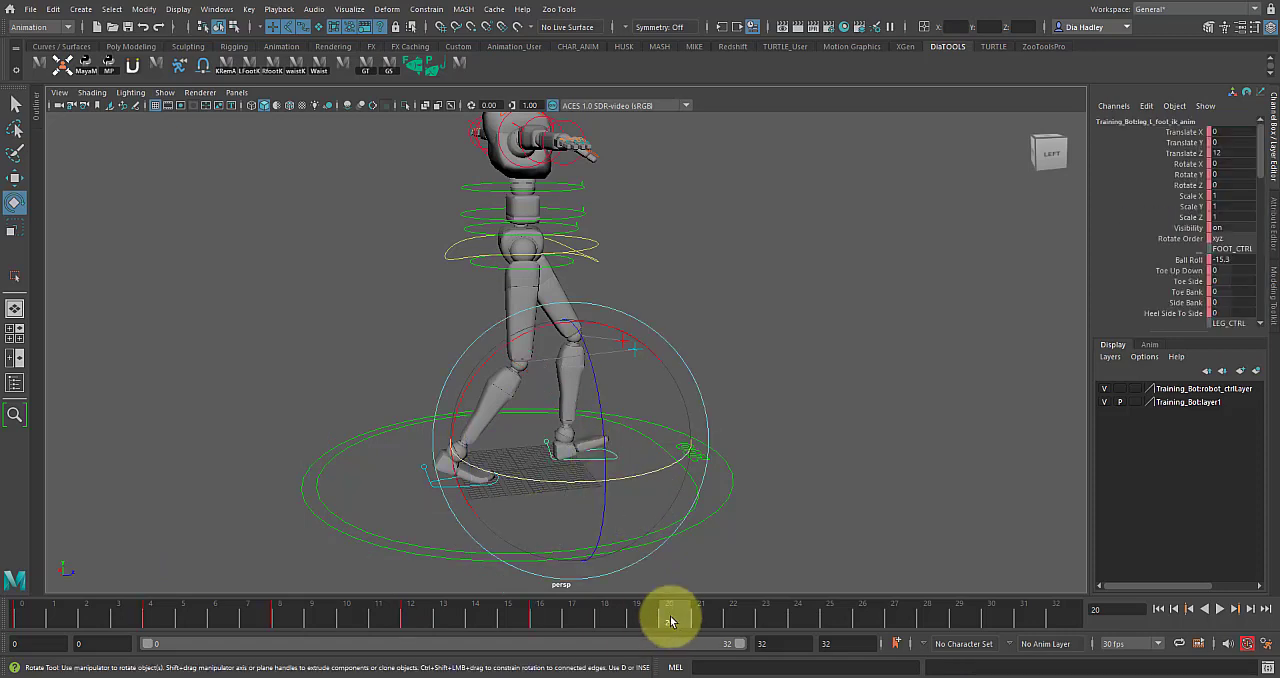
pyautogui.rightClick(670, 621)
pyautogui.moveTo(759, 391)
pyautogui.click(840, 391)
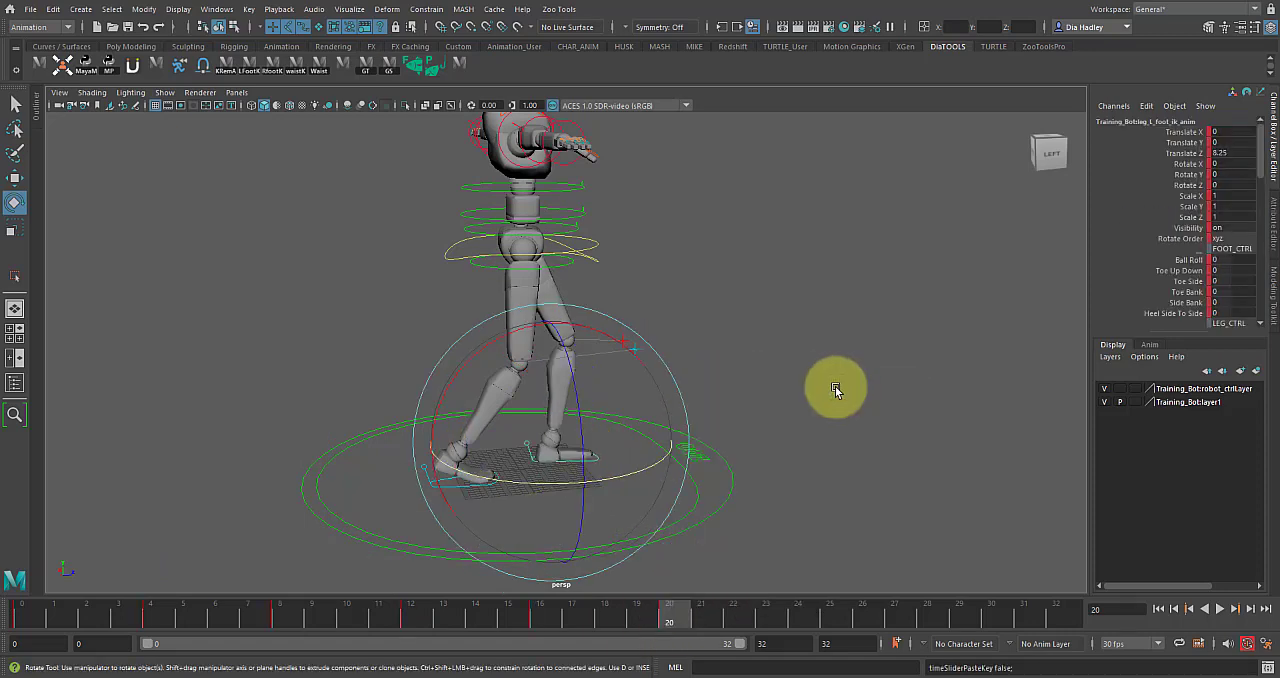
# Compare the foot poses at frames 4 and 20 by playing back the cycle.
pyautogui.click(160, 621)
pyautogui.moveTo(168, 622)
pyautogui.mouseDown()
pyautogui.moveTo(182, 620)
pyautogui.moveTo(158, 612)
pyautogui.mouseUp()
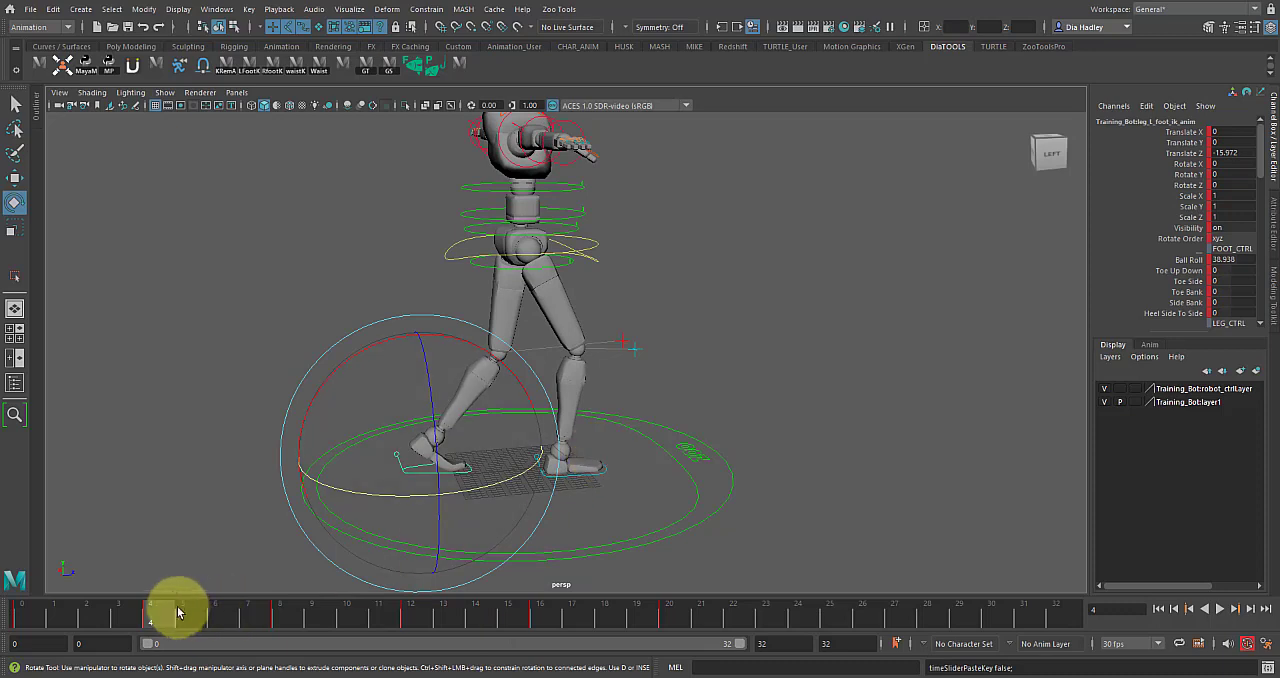
pyautogui.hotkey('alt', 'v')
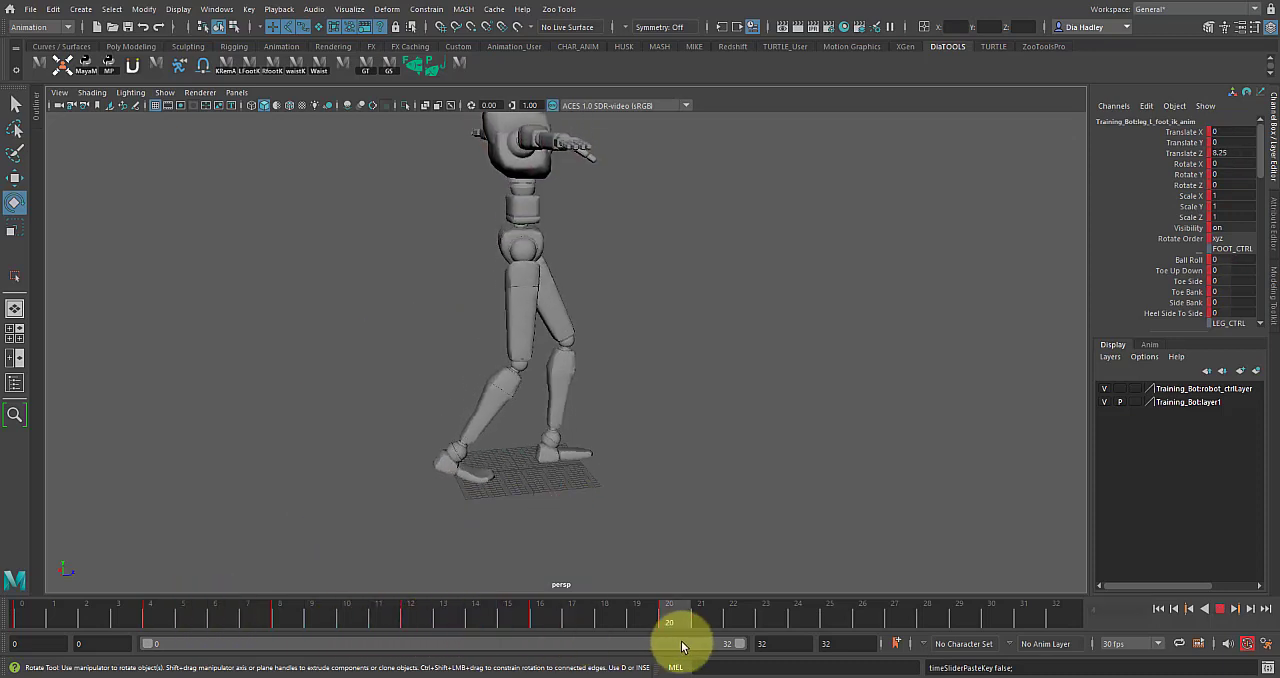
pyautogui.press('Escape')
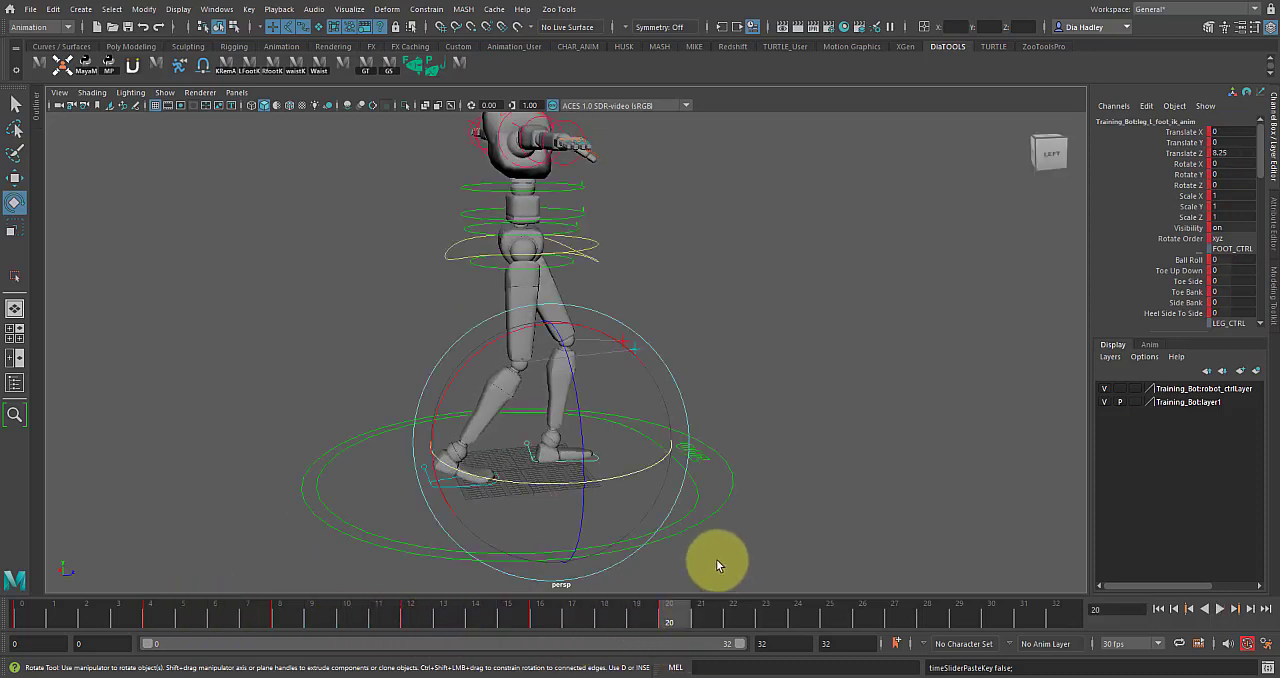
# Copy the left foot control's keys at frame 4.
pyautogui.click(465, 482)
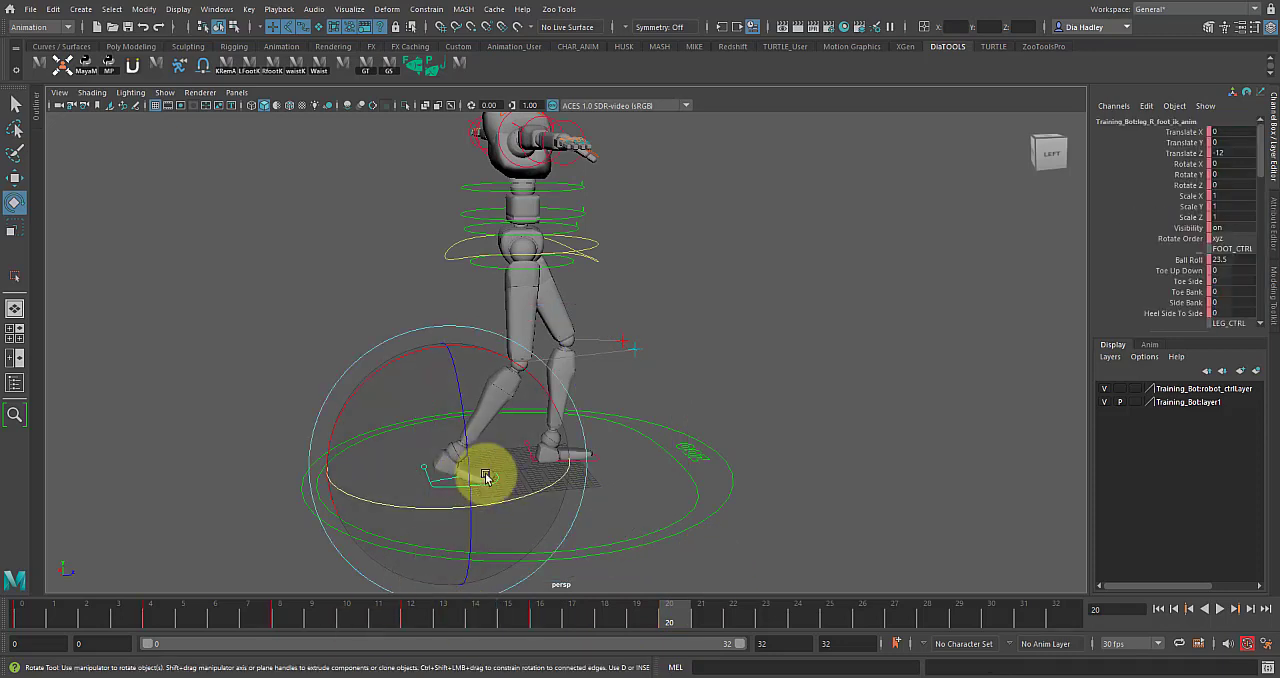
pyautogui.click(150, 619)
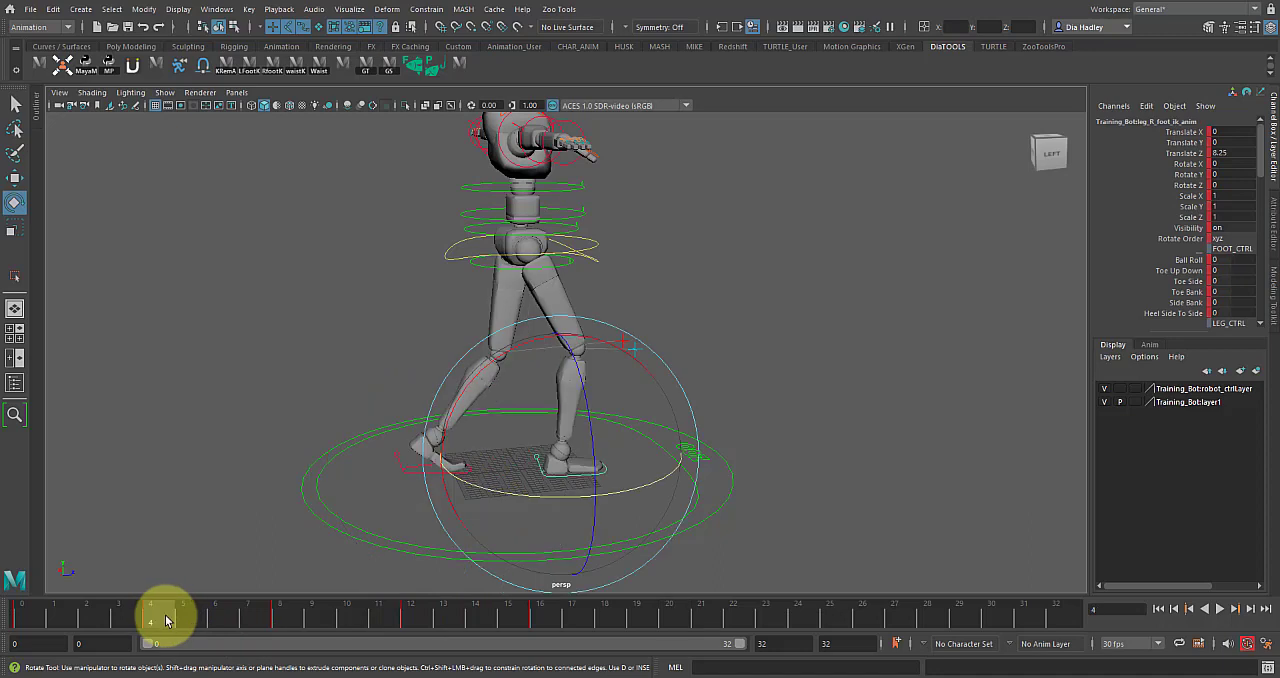
pyautogui.rightClick(154, 621)
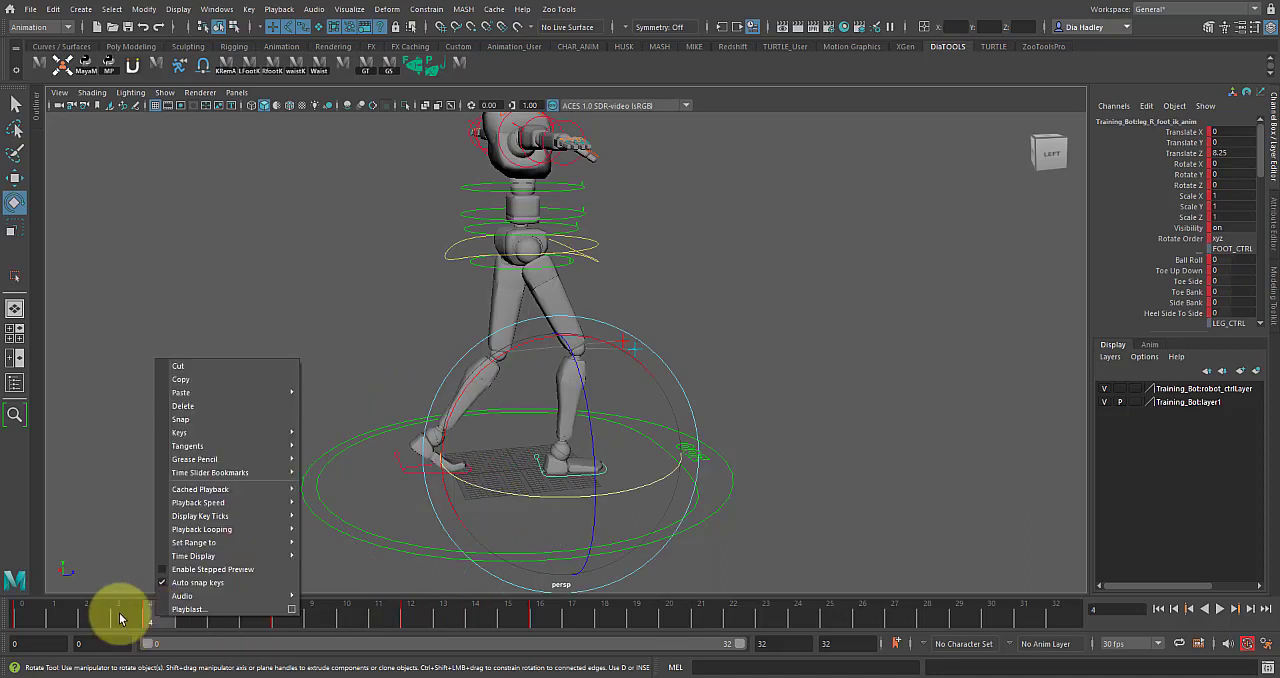
pyautogui.click(395, 466)
pyautogui.click(400, 466)
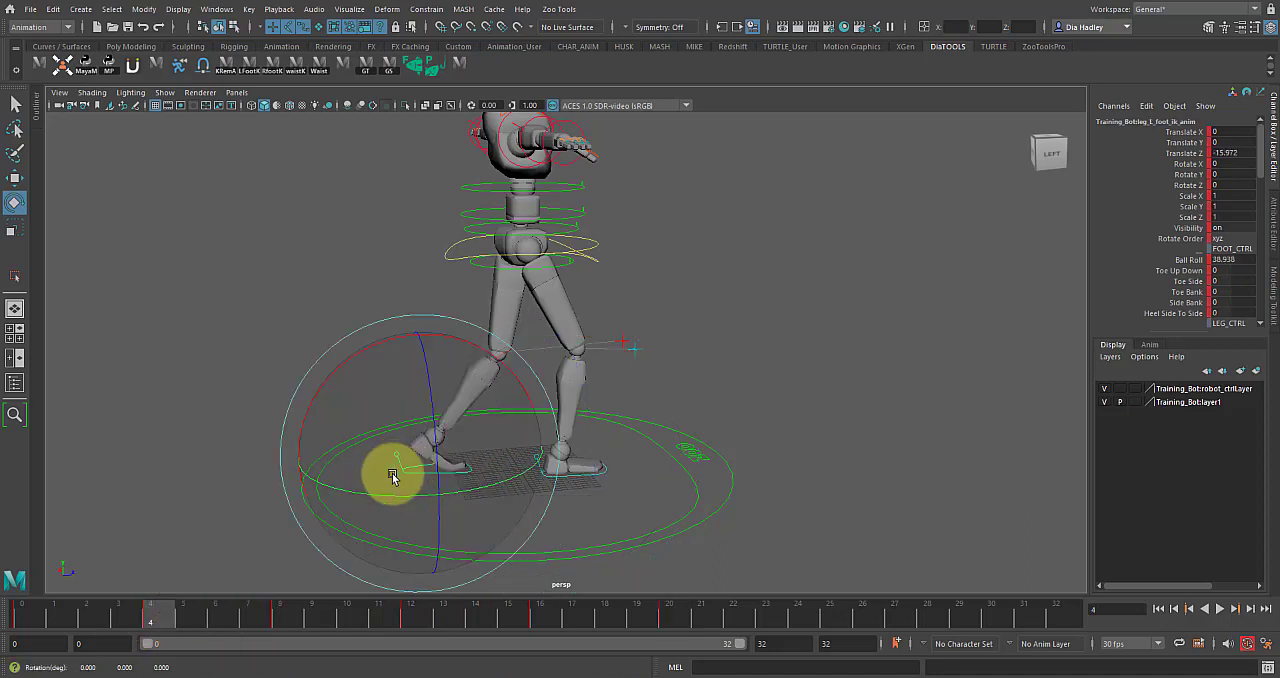
pyautogui.rightClick(152, 601)
pyautogui.click(199, 374)
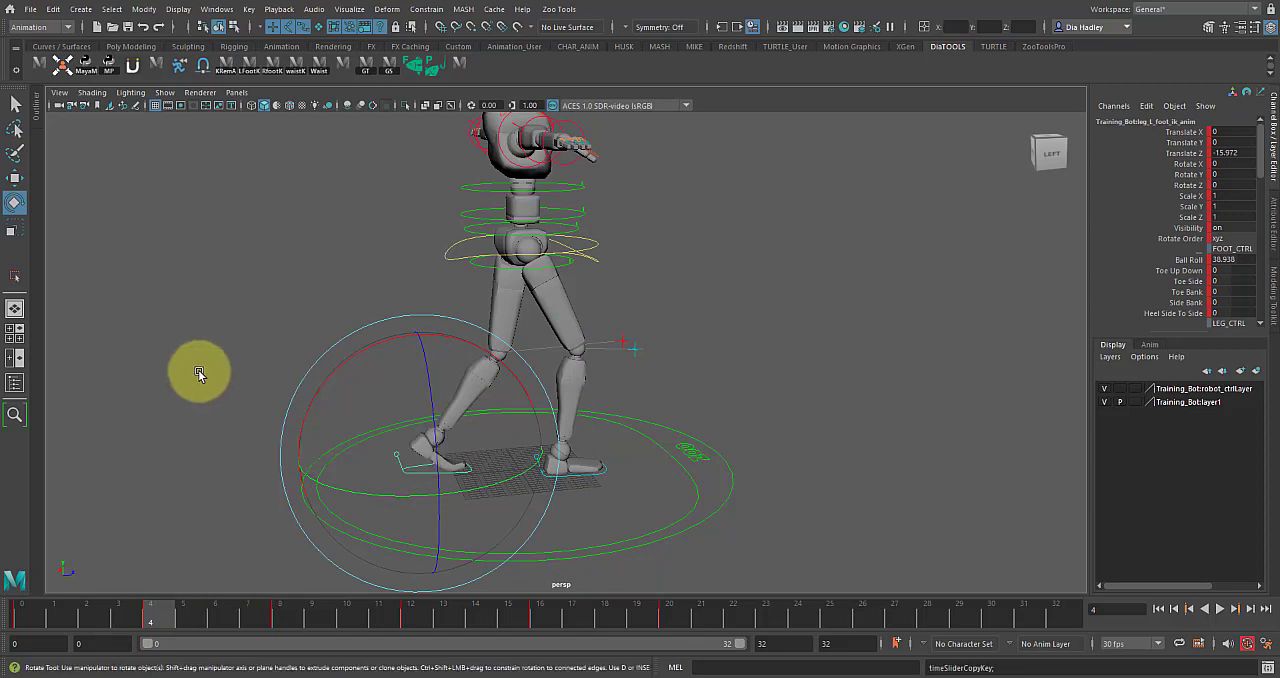
# Paste the copied left foot keys onto the right foot control at frame 20.
pyautogui.click(671, 610)
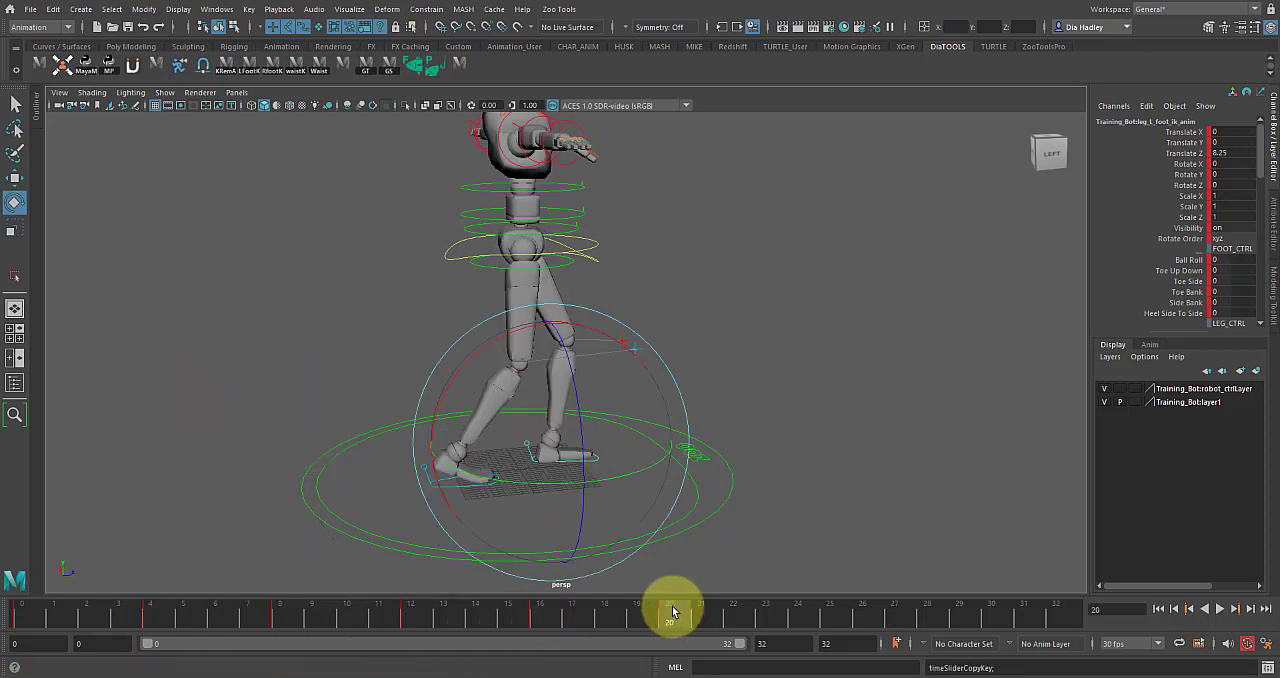
pyautogui.click(841, 466)
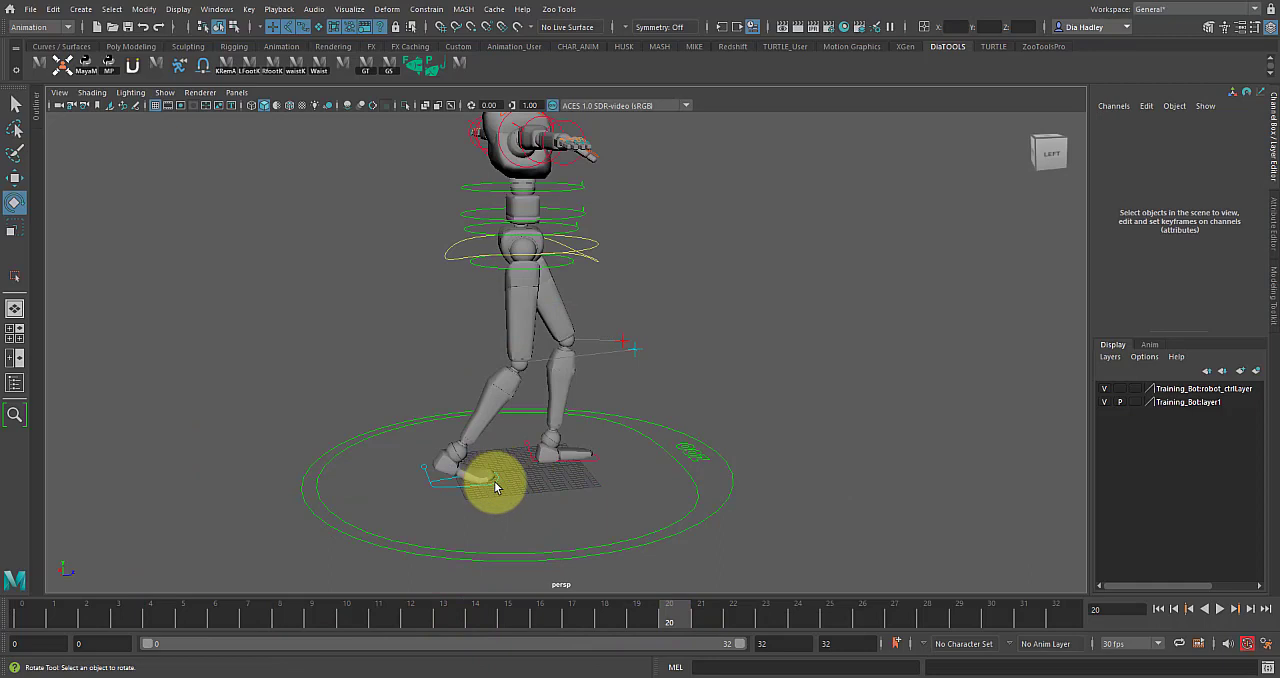
pyautogui.click(495, 486)
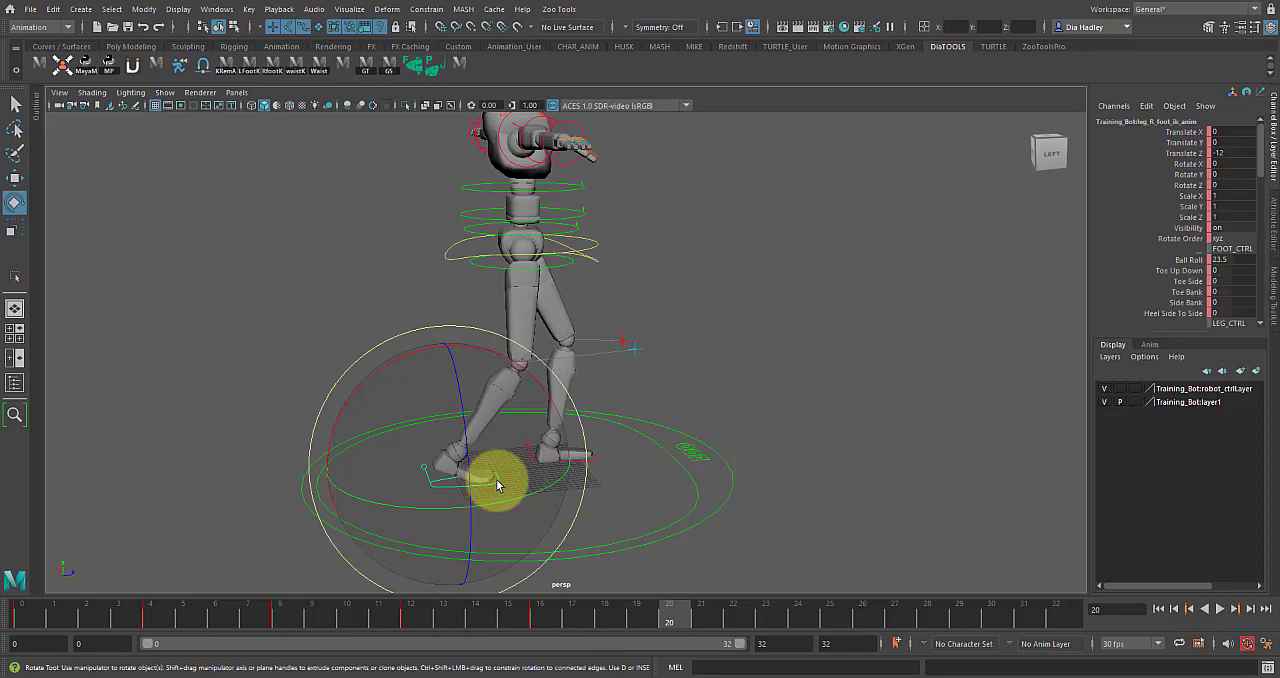
pyautogui.rightClick(669, 615)
pyautogui.moveTo(719, 392)
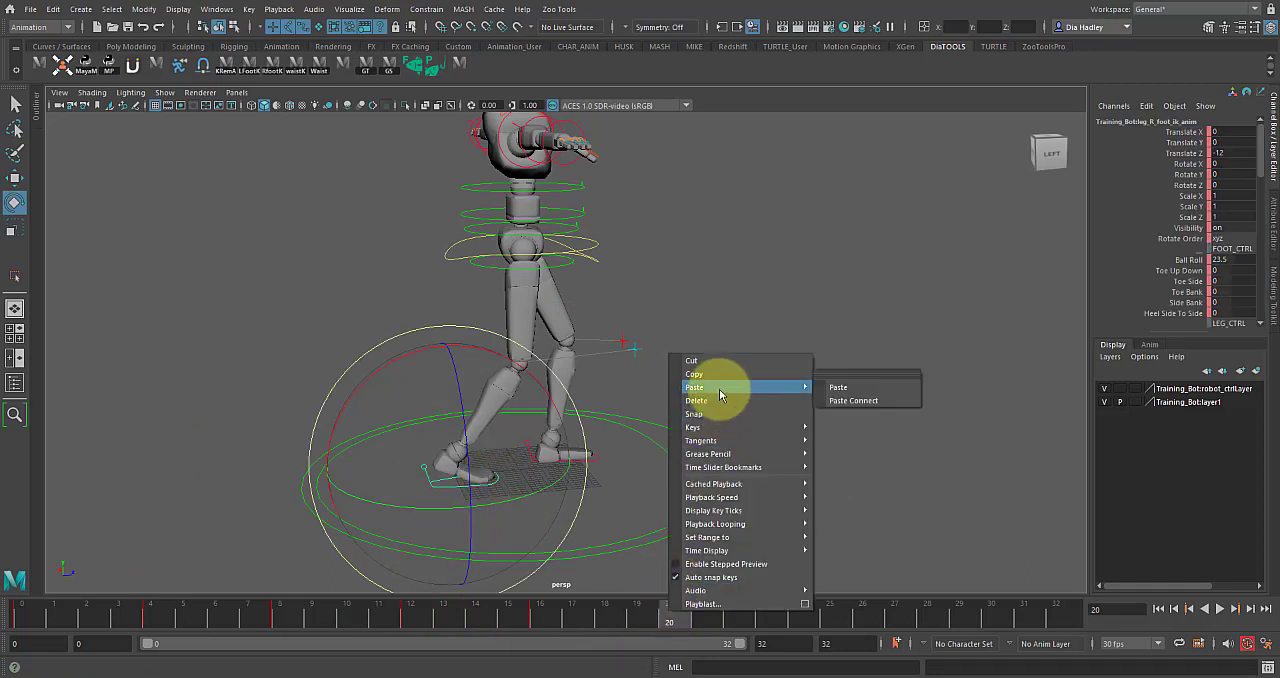
pyautogui.click(843, 394)
# Copy the right foot control's passing-pose keys at frame 8.
pyautogui.click(508, 617)
pyautogui.moveTo(437, 632)
pyautogui.mouseDown()
pyautogui.moveTo(266, 609)
pyautogui.moveTo(629, 624)
pyautogui.moveTo(75, 638)
pyautogui.moveTo(529, 612)
pyautogui.moveTo(327, 633)
pyautogui.moveTo(43, 634)
pyautogui.moveTo(654, 629)
pyautogui.moveTo(279, 607)
pyautogui.mouseUp()
pyautogui.keyDown('alt'); pyautogui.moveTo(460, 537); pyautogui.dragTo(588, 467); pyautogui.keyUp('alt')
pyautogui.click(779, 366)
pyautogui.click(520, 478)
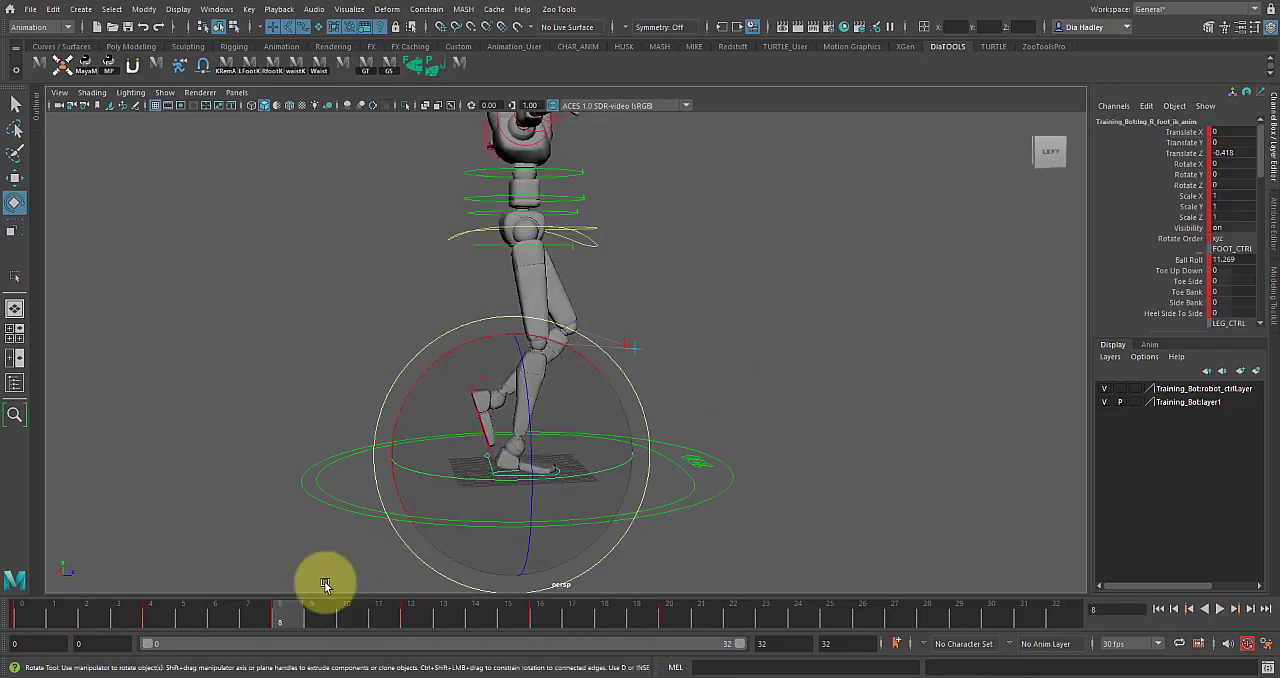
pyautogui.rightClick(283, 617)
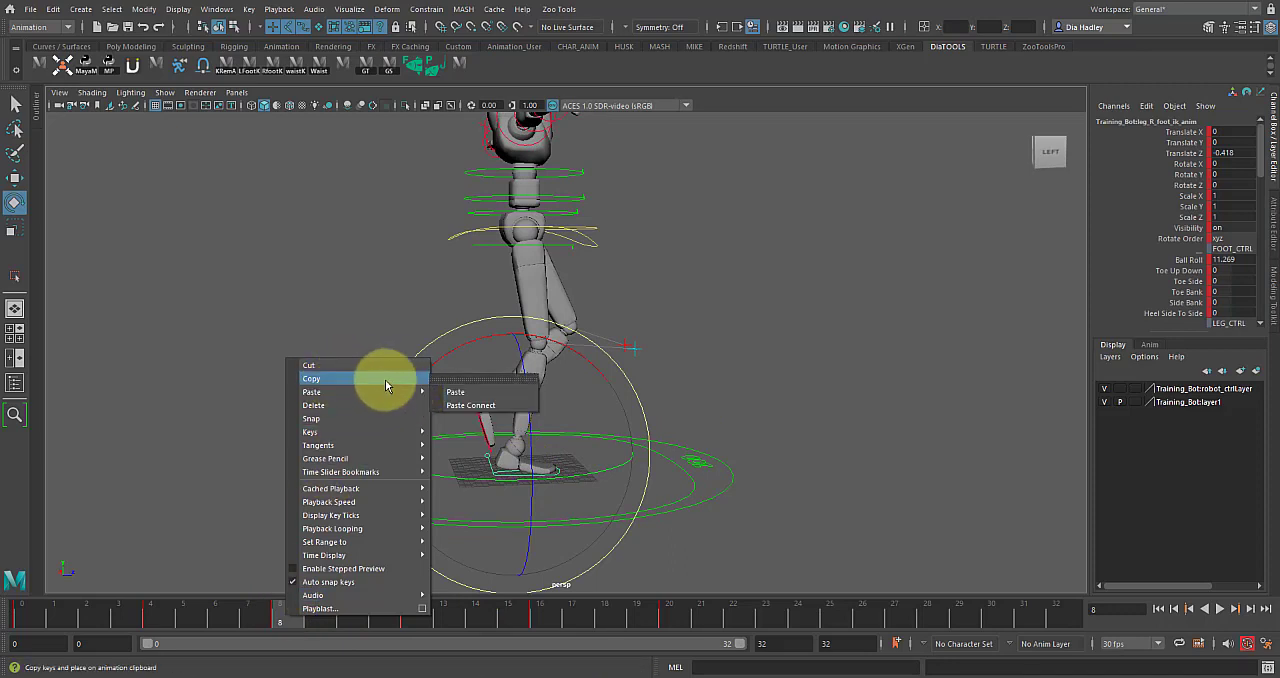
pyautogui.click(390, 378)
# Paste the copied right foot passing pose onto the left foot control at frame 24.
pyautogui.moveTo(286, 609); pyautogui.dragTo(800, 606)
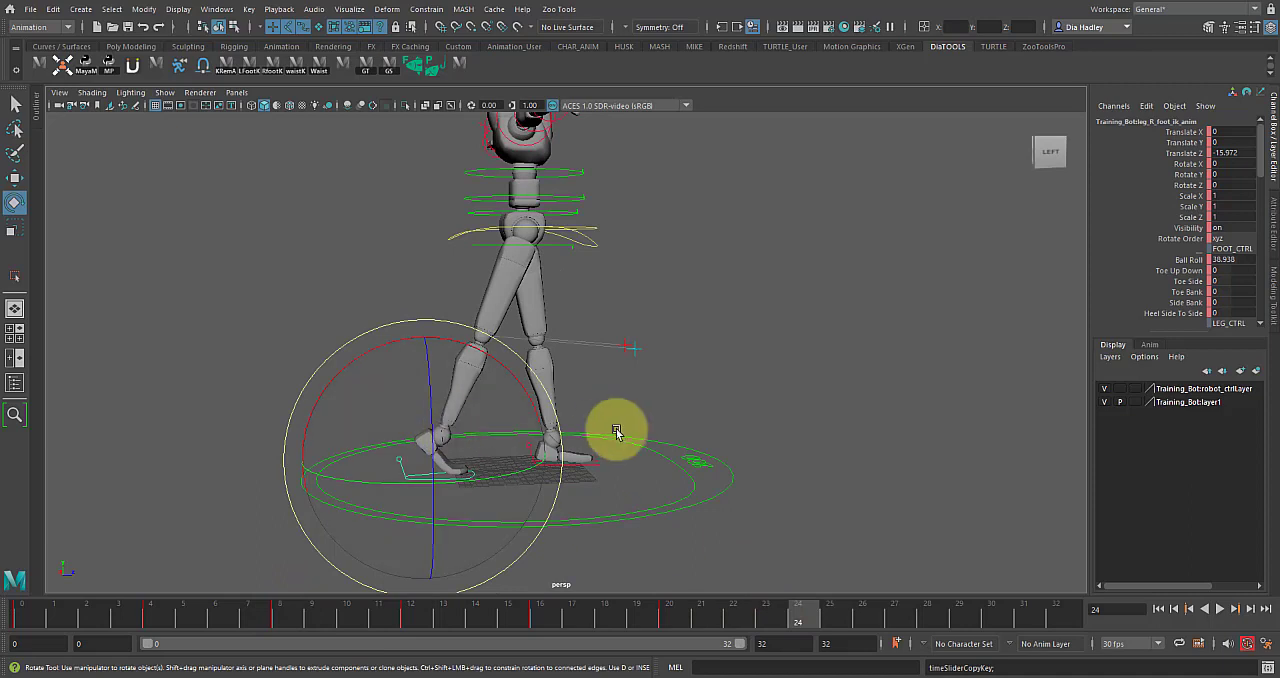
pyautogui.click(597, 463)
pyautogui.click(597, 463)
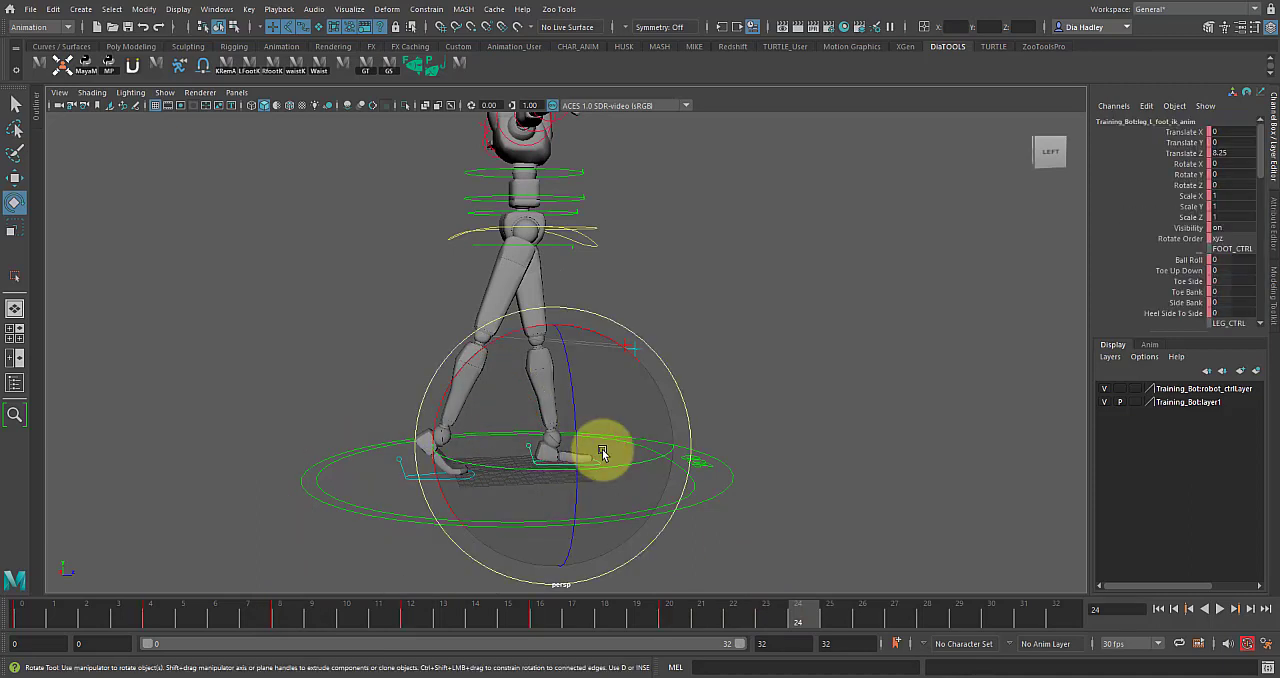
pyautogui.rightClick(803, 614)
pyautogui.moveTo(842, 402)
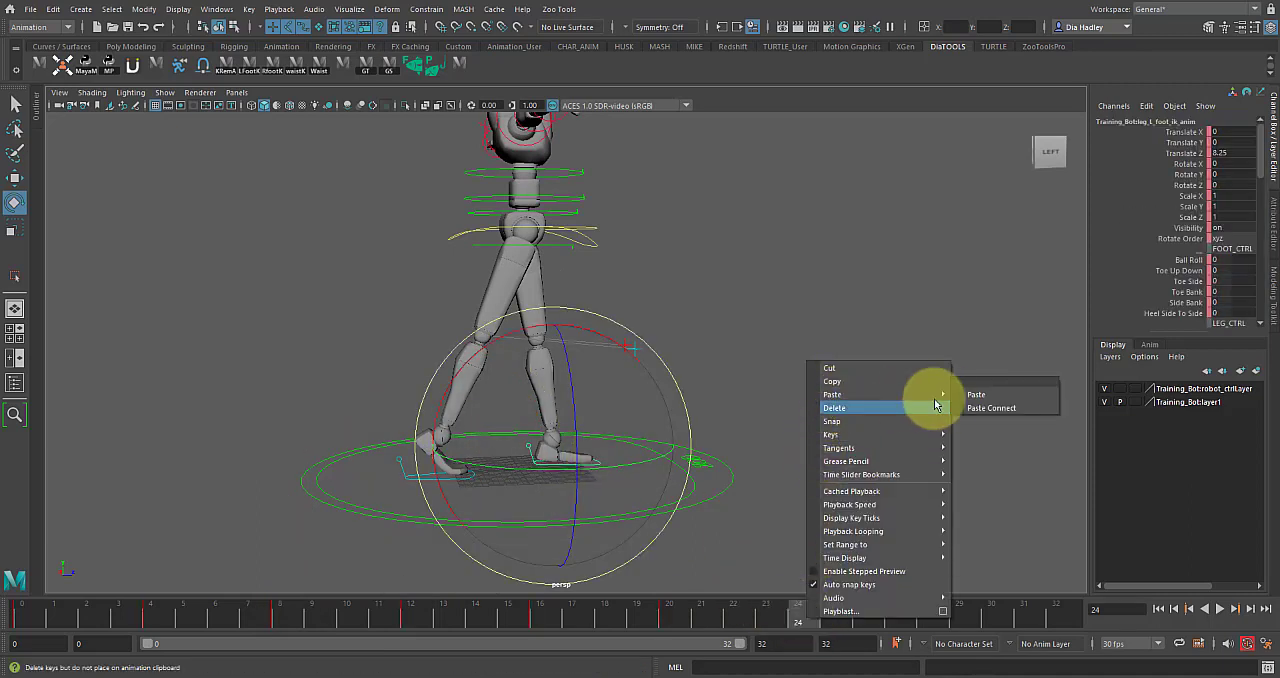
pyautogui.click(972, 394)
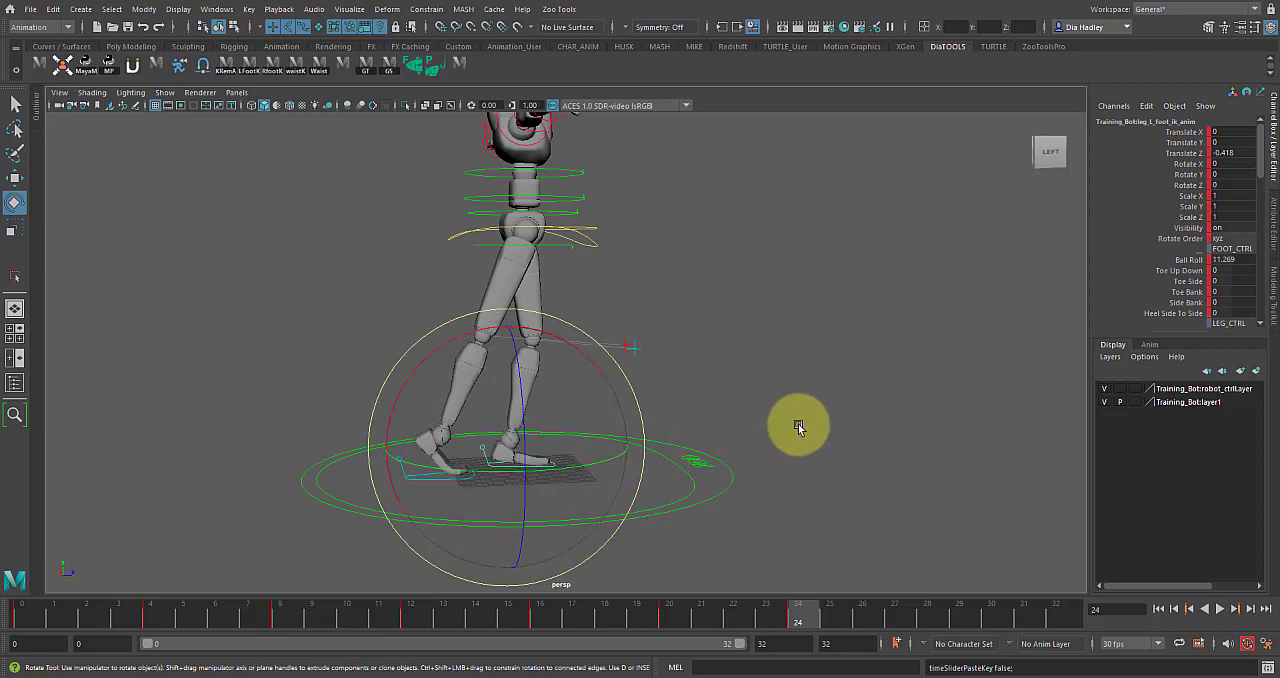
# Copy the left foot control's passing-pose keys at frame 8.
pyautogui.click(464, 478)
pyautogui.click(443, 481)
pyautogui.click(277, 615)
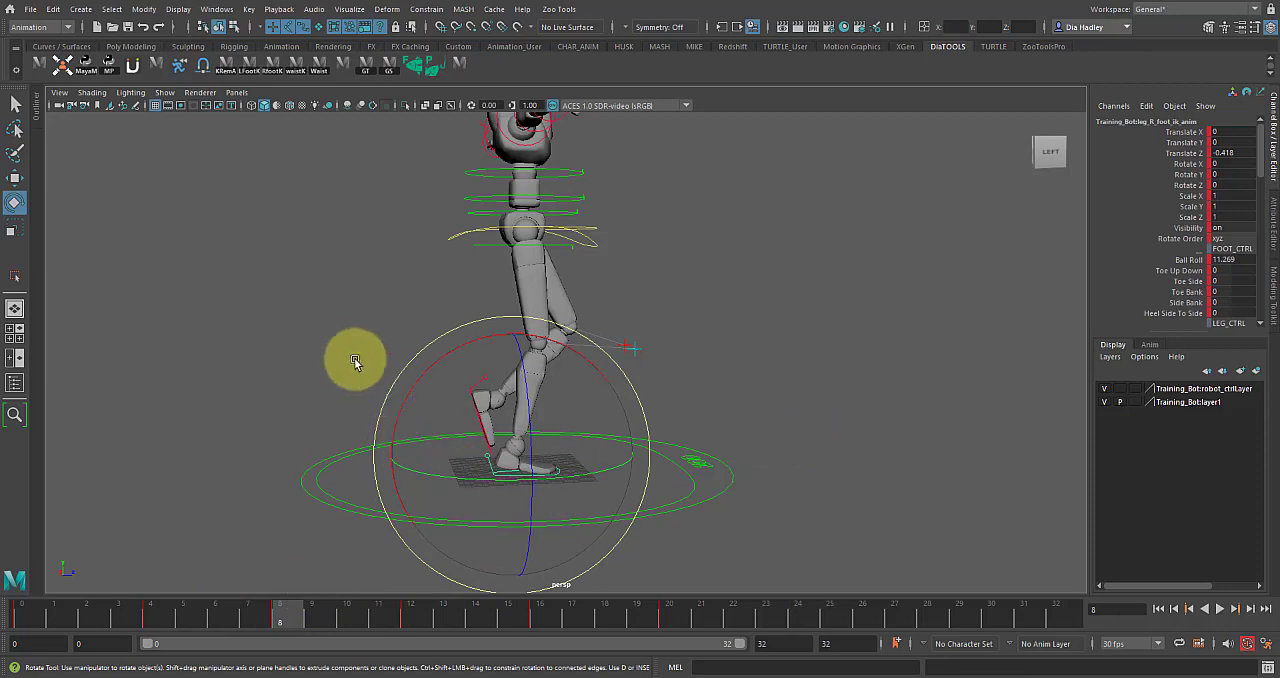
pyautogui.click(483, 392)
pyautogui.click(484, 388)
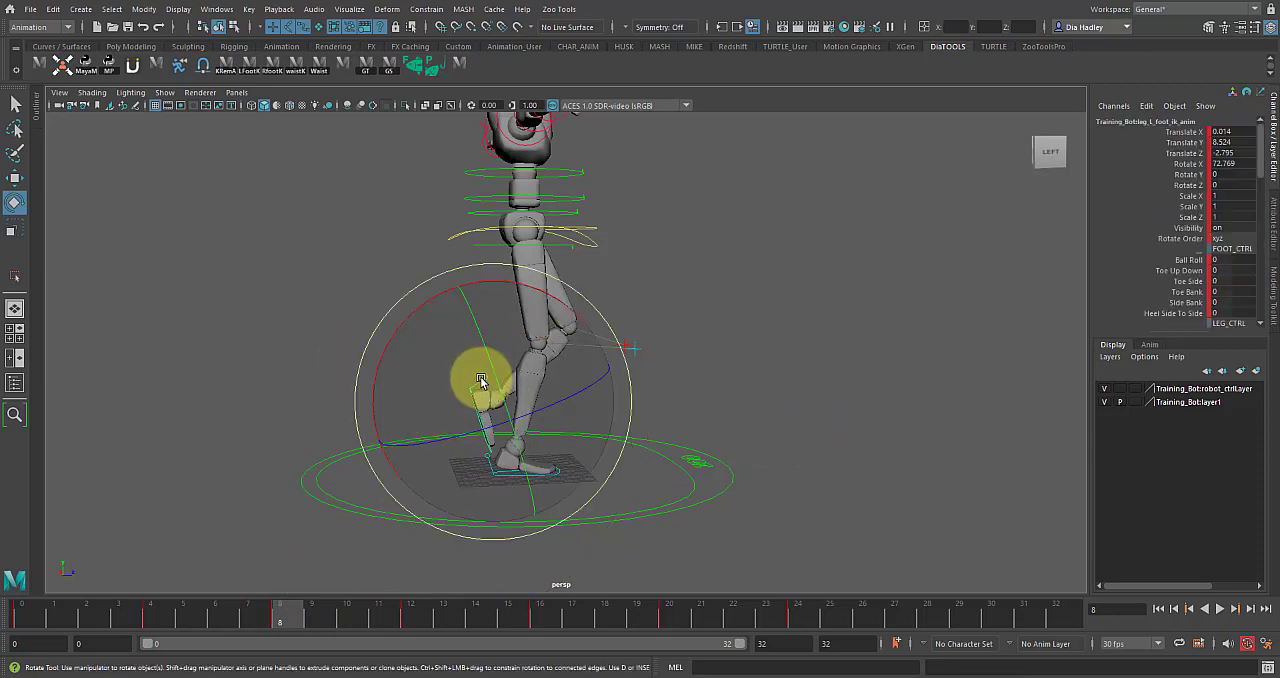
pyautogui.rightClick(287, 600)
pyautogui.click(309, 360)
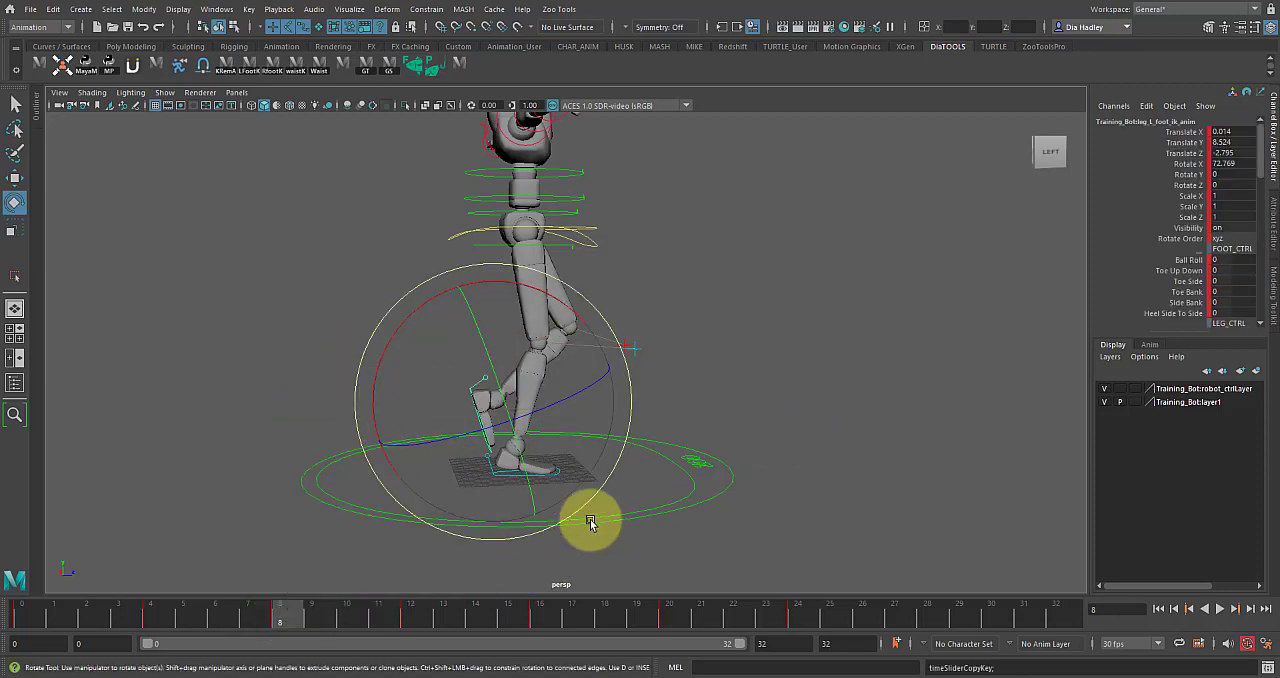
# Paste the copied left foot passing pose onto the right foot control at frame 24.
pyautogui.click(798, 610)
pyautogui.click(577, 417)
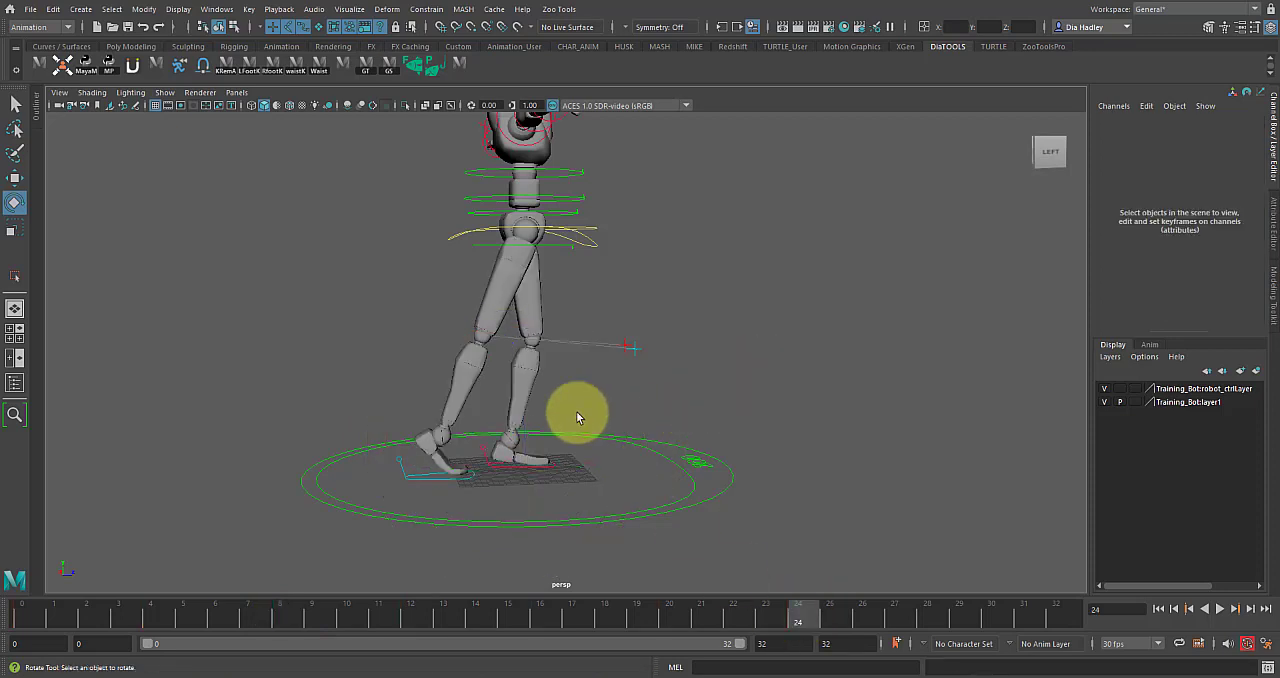
pyautogui.click(431, 485)
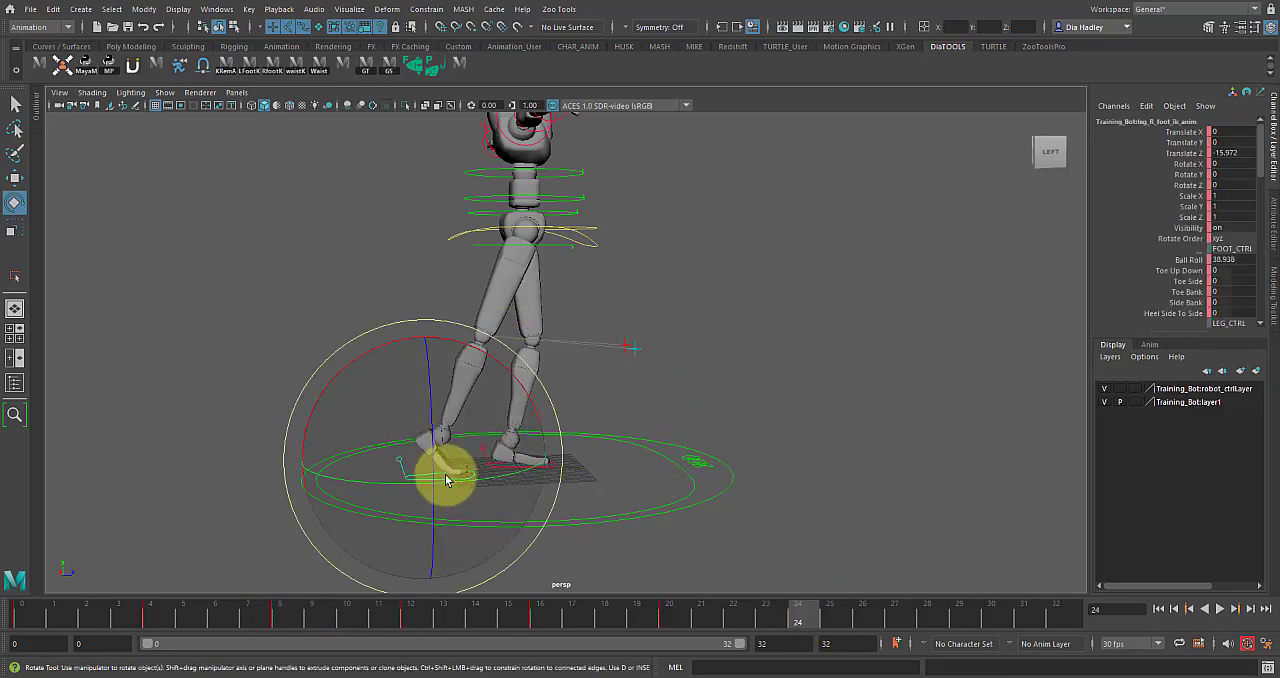
pyautogui.rightClick(805, 612)
pyautogui.moveTo(843, 394)
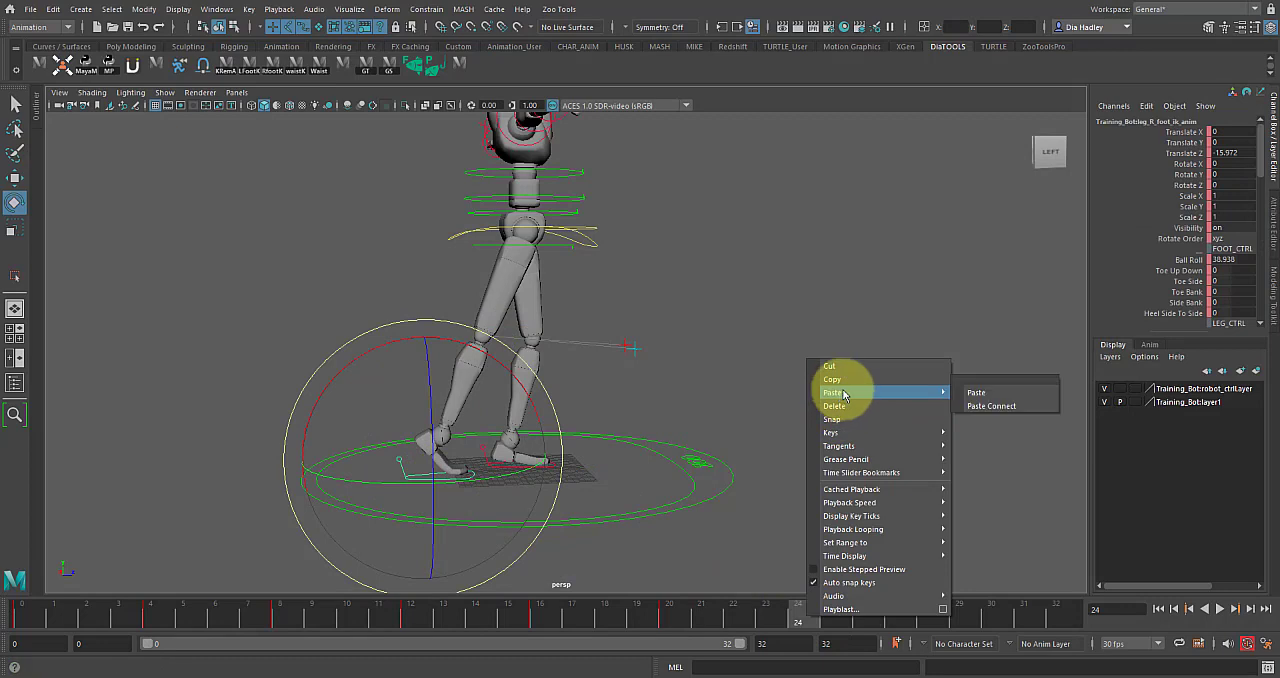
pyautogui.click(977, 399)
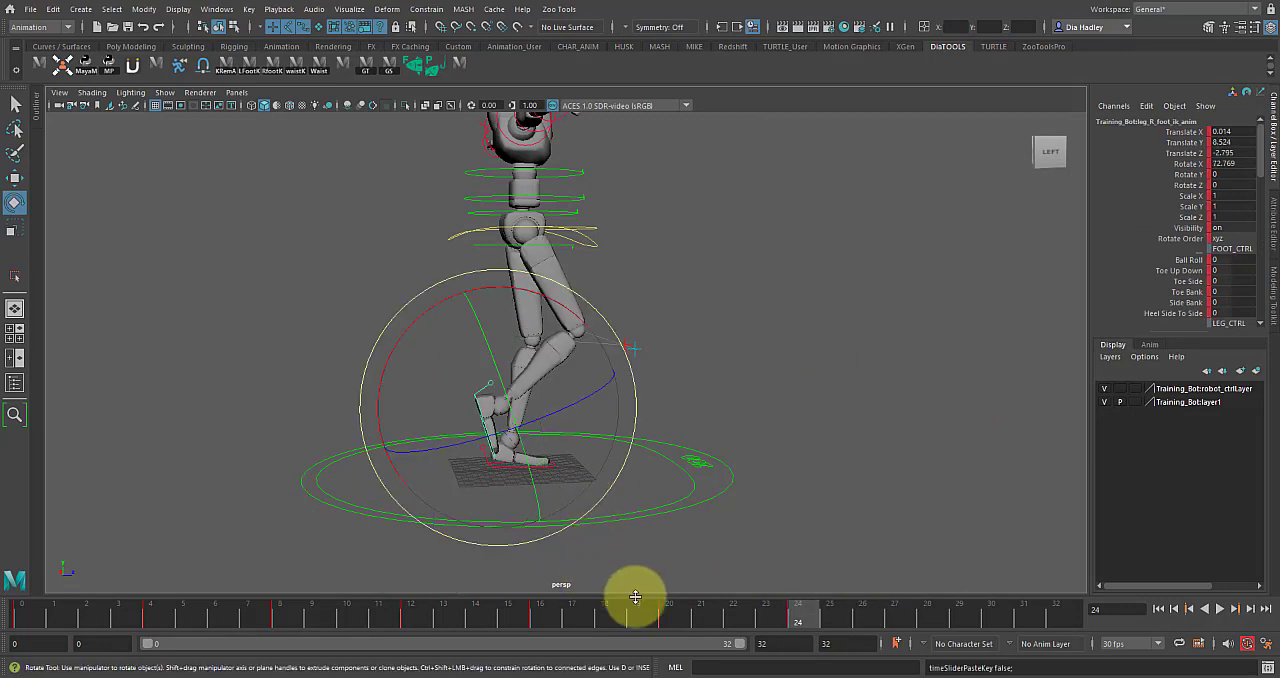
# Preview the motion so far and copy the right foot control's keys at frame 12.
pyautogui.hotkey('alt', 'v')
pyautogui.moveTo(695, 619)
pyautogui.mouseDown()
pyautogui.moveTo(831, 620)
pyautogui.moveTo(415, 600)
pyautogui.moveTo(889, 627)
pyautogui.moveTo(930, 618)
pyautogui.mouseUp()
pyautogui.click(841, 440)
pyautogui.click(520, 466)
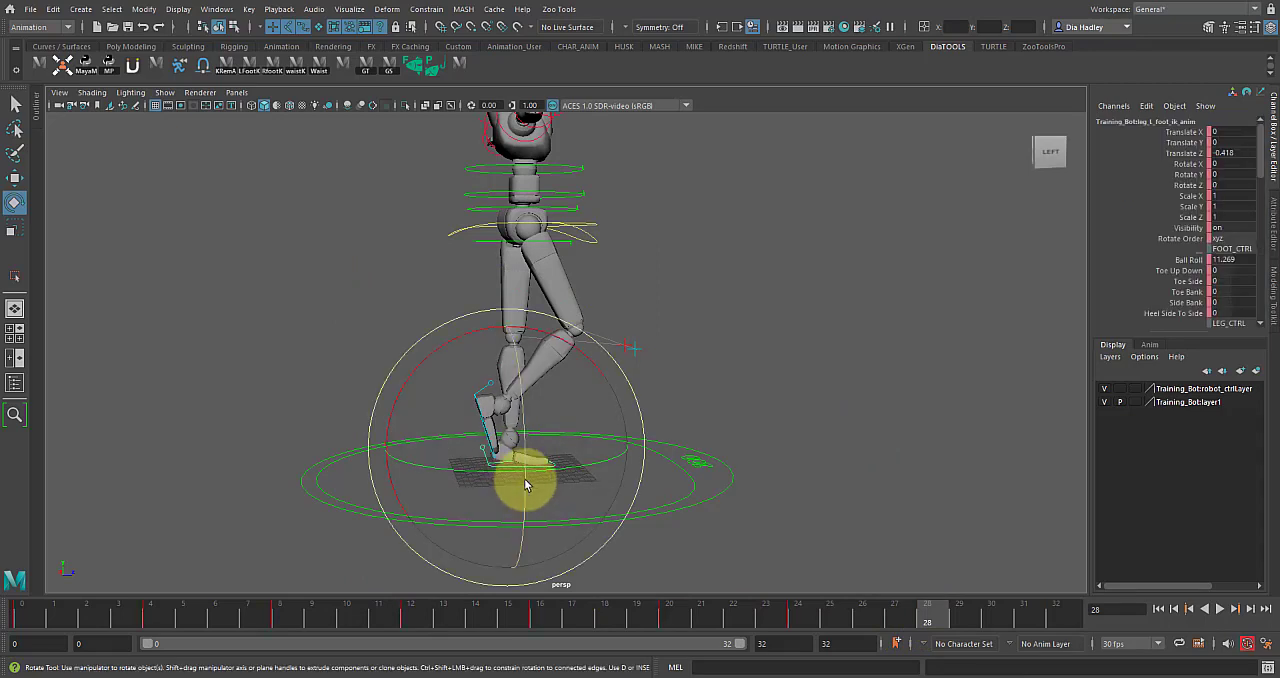
pyautogui.click(412, 611)
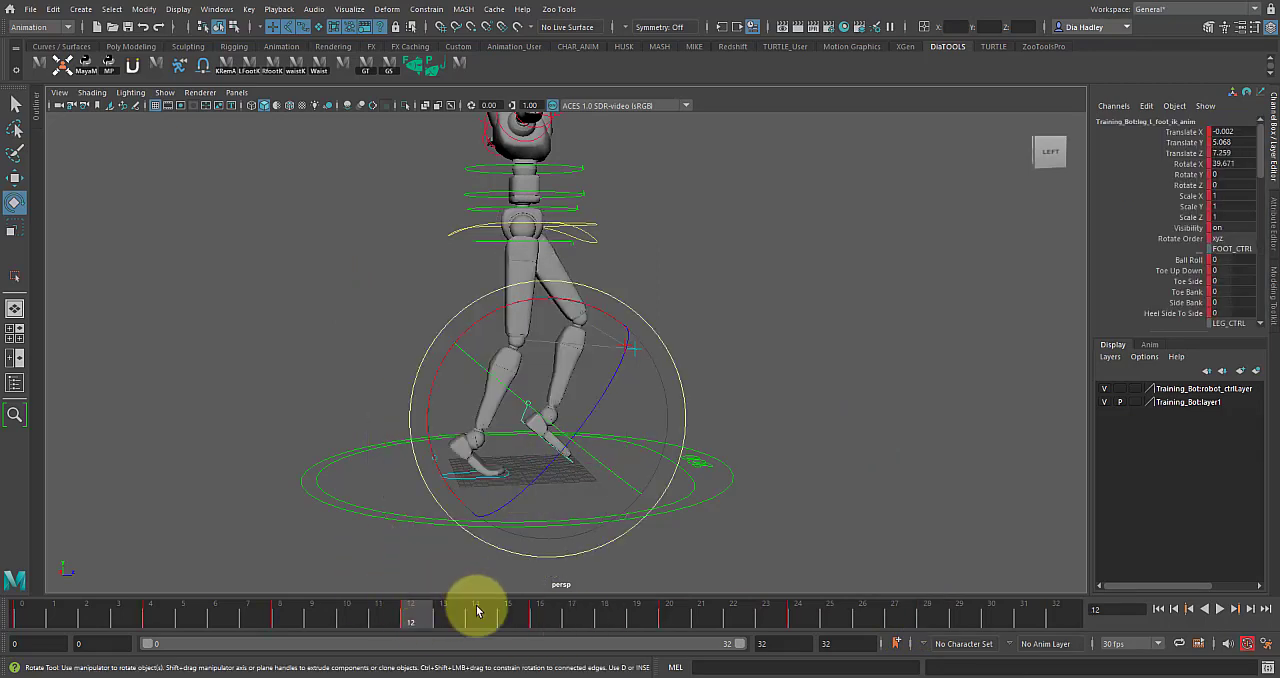
pyautogui.keyDown('alt'); pyautogui.moveTo(686, 386); pyautogui.dragTo(451, 542); pyautogui.keyUp('alt')
pyautogui.moveTo(417, 615); pyautogui.dragTo(694, 590)
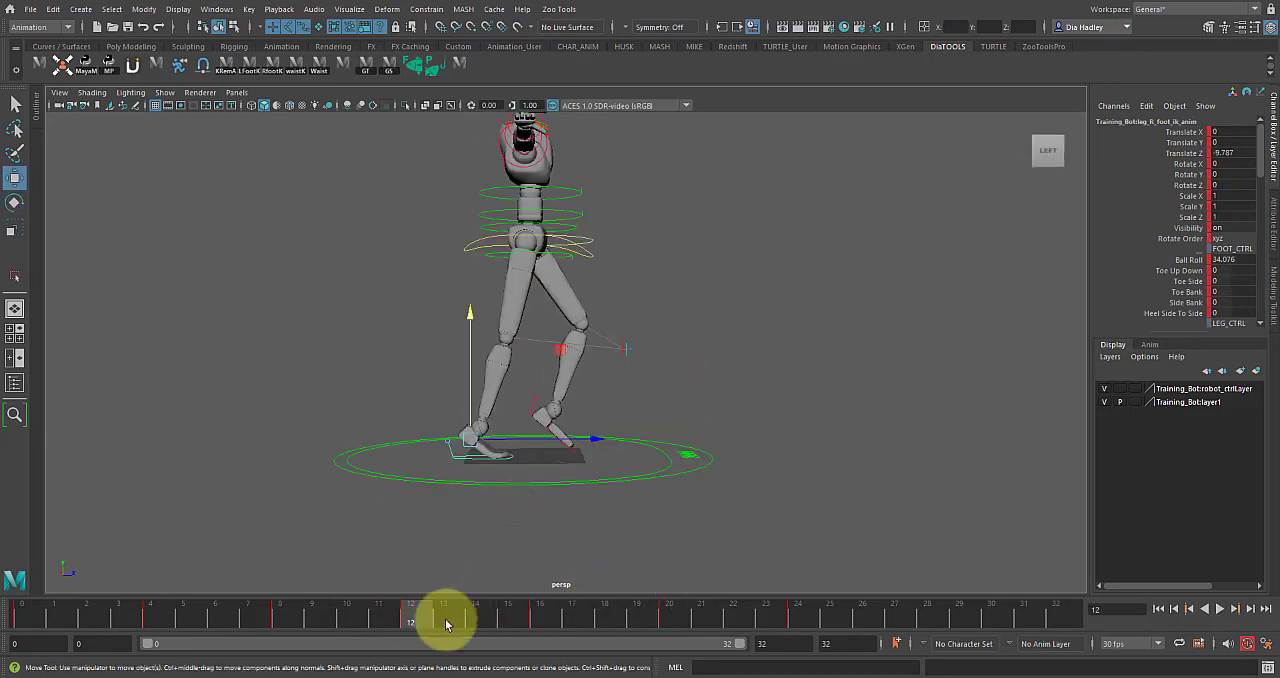
pyautogui.rightClick(418, 612)
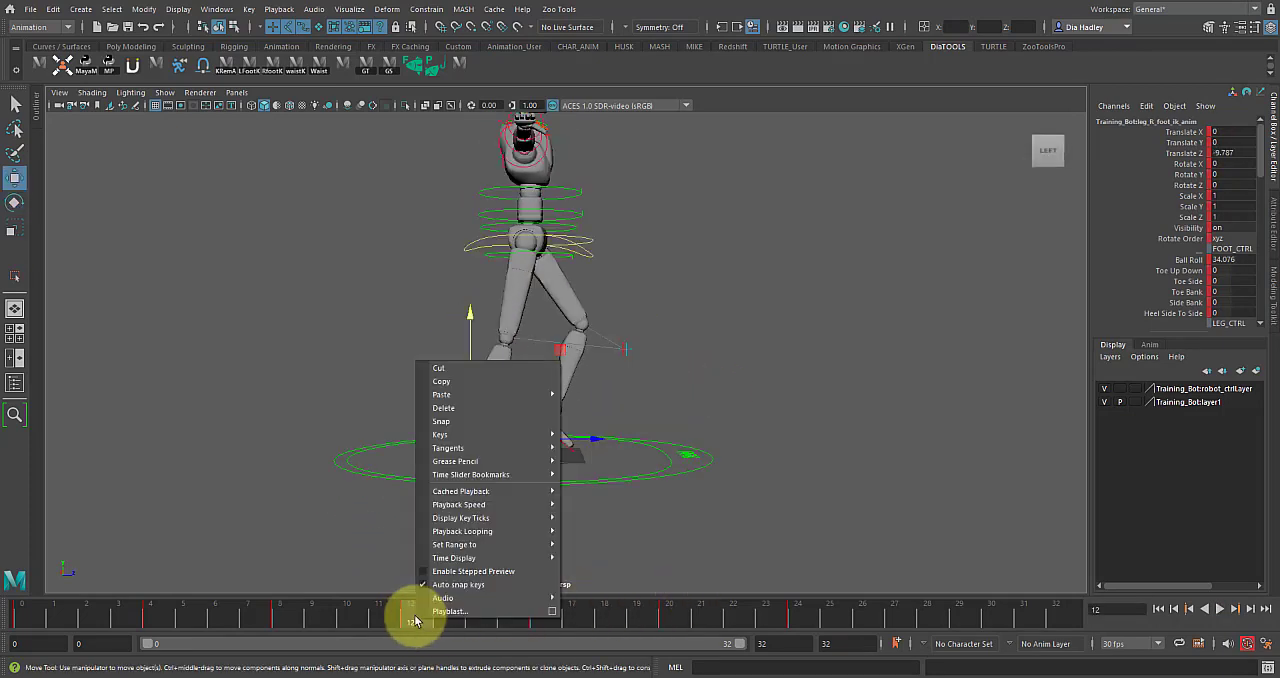
pyautogui.click(452, 380)
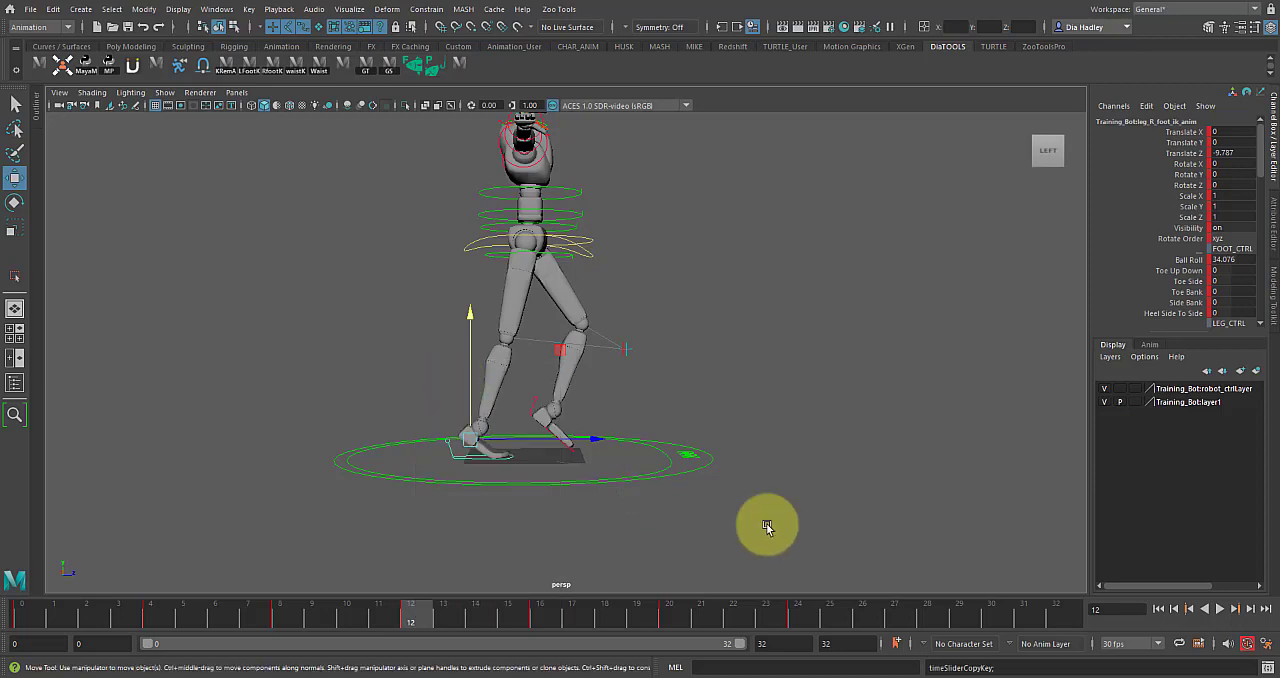
# Paste the copied right foot keys onto the left foot control at frame 28.
pyautogui.click(929, 613)
pyautogui.click(536, 450)
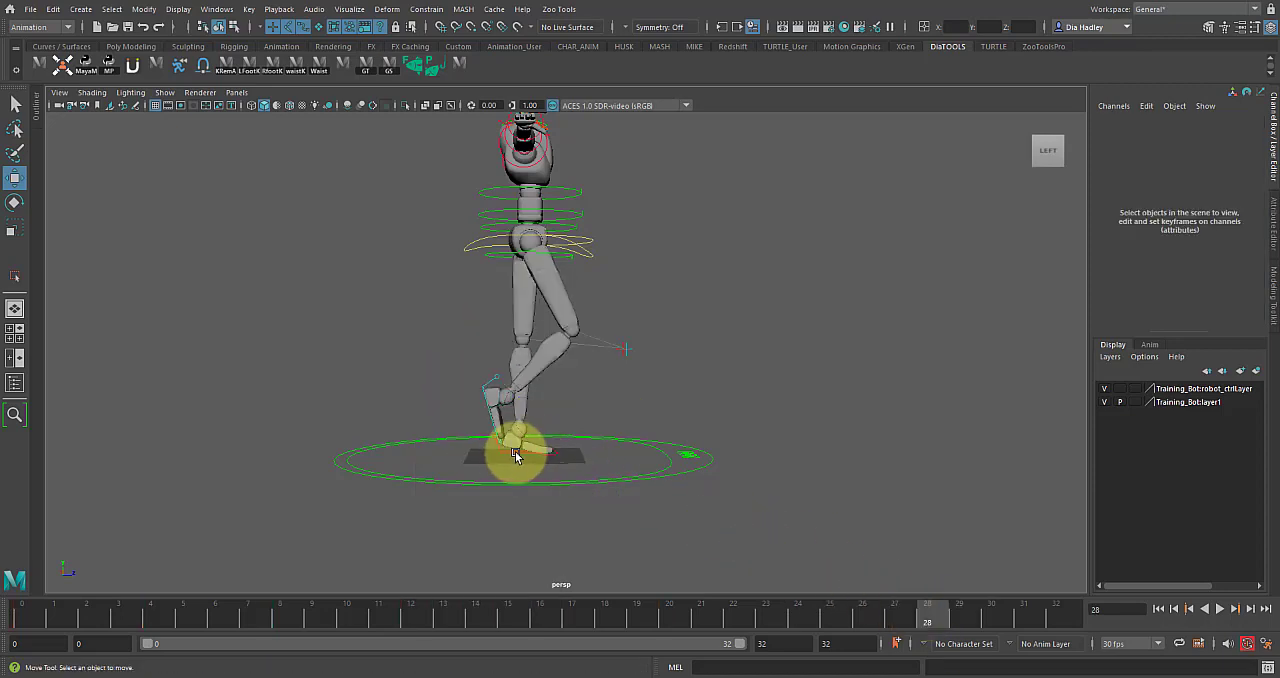
pyautogui.click(513, 456)
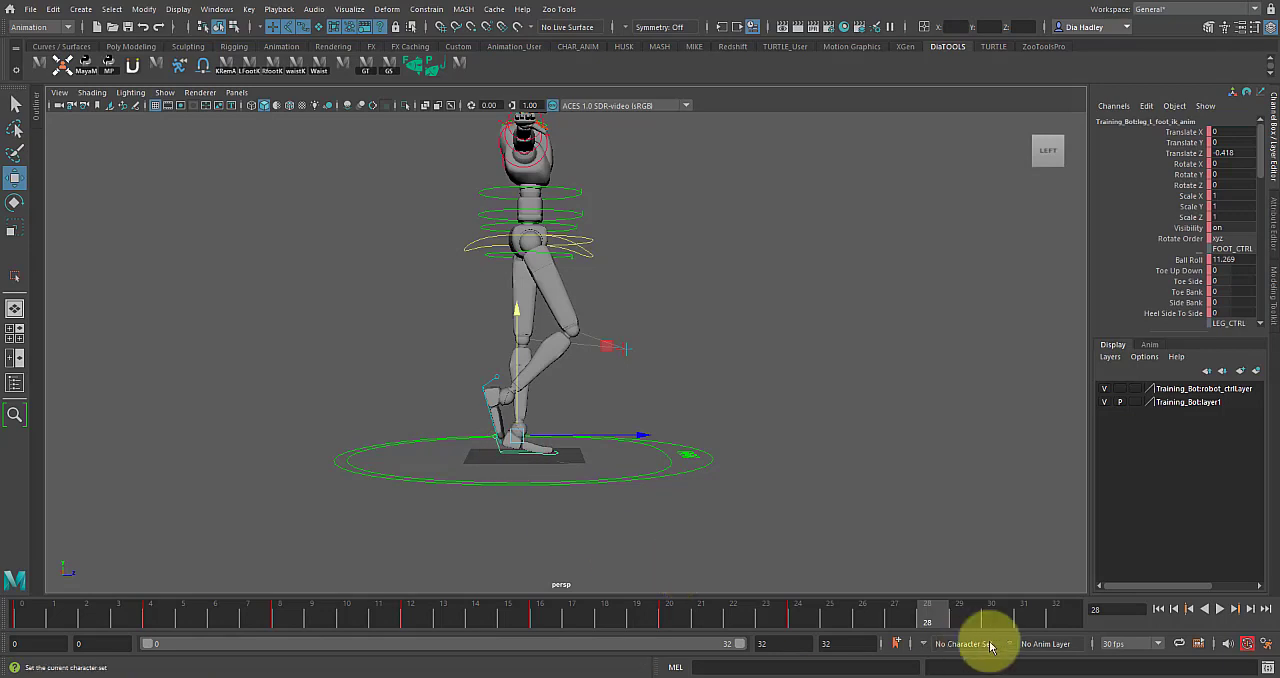
pyautogui.rightClick(929, 617)
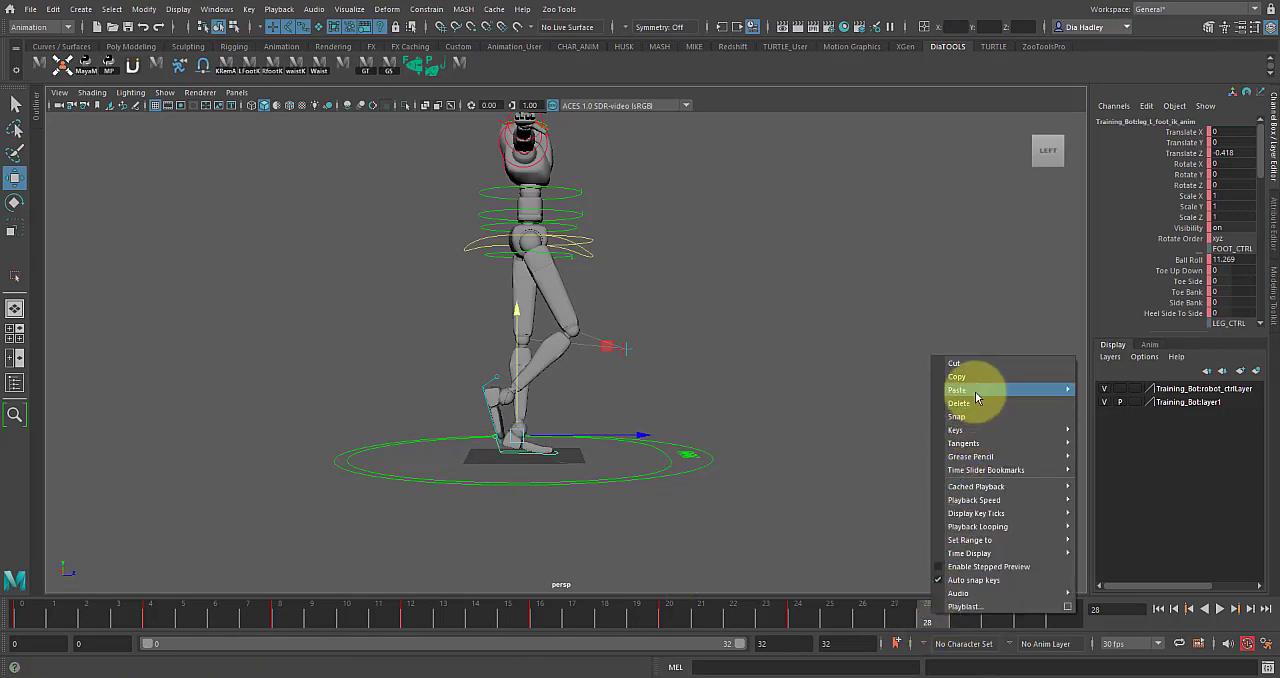
pyautogui.click(1050, 390)
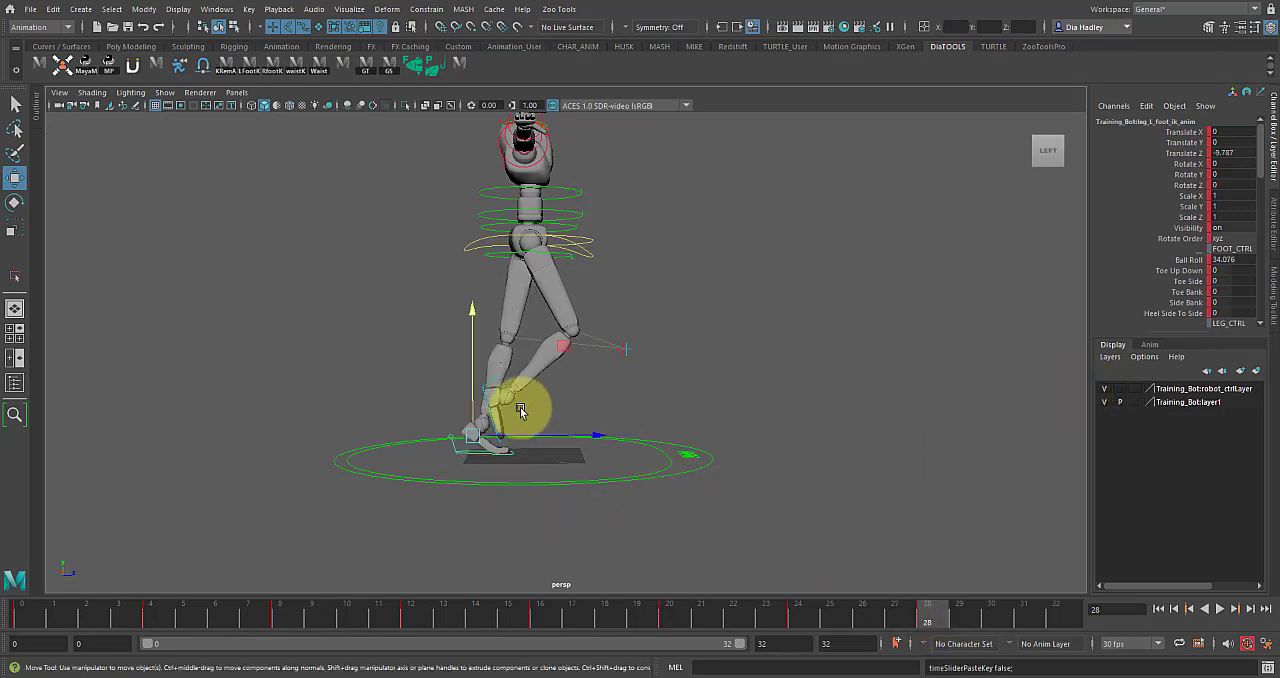
# Copy the left foot control's keys at frame 12.
pyautogui.click(409, 617)
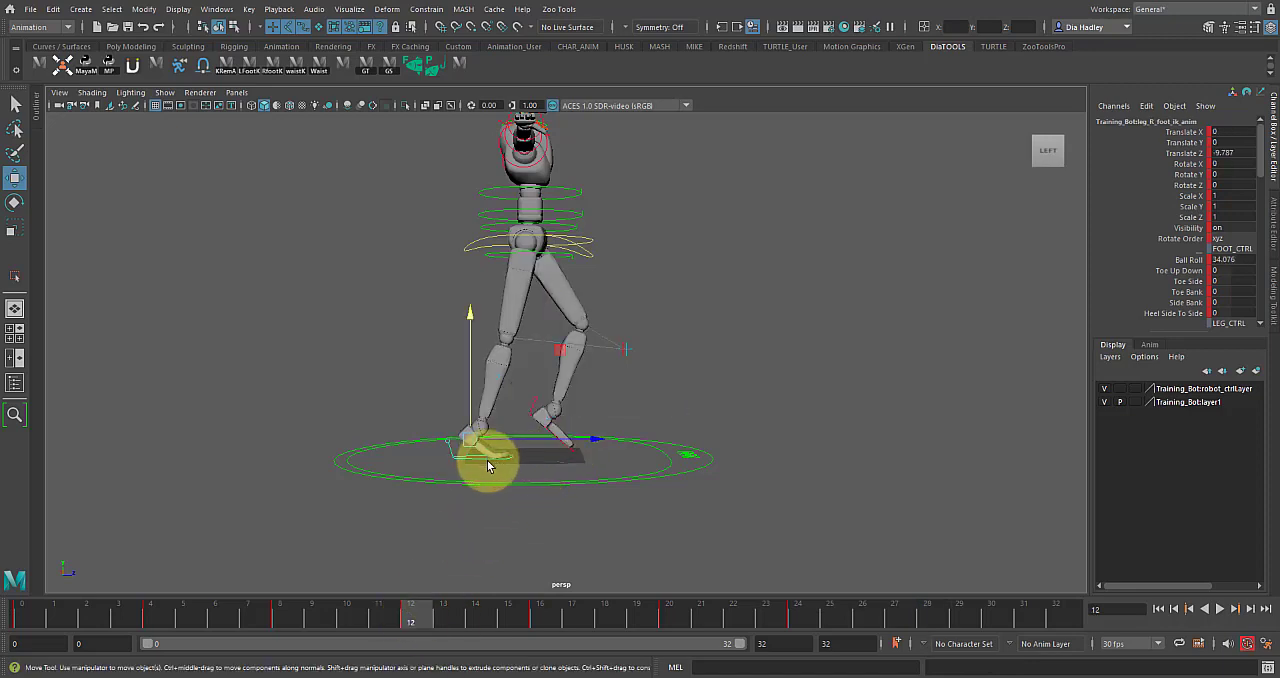
pyautogui.keyDown('alt'); pyautogui.moveTo(517, 481); pyautogui.dragTo(556, 444); pyautogui.keyUp('alt')
pyautogui.click(545, 429)
pyautogui.rightClick(414, 615)
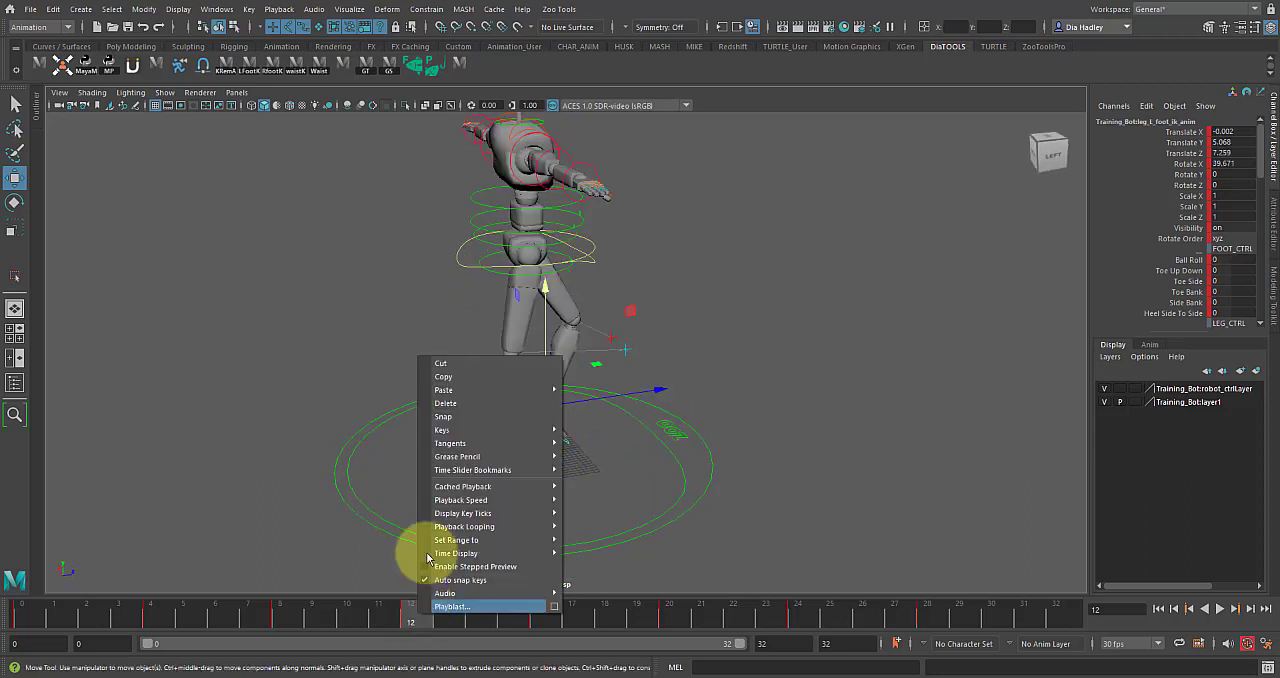
pyautogui.click(450, 383)
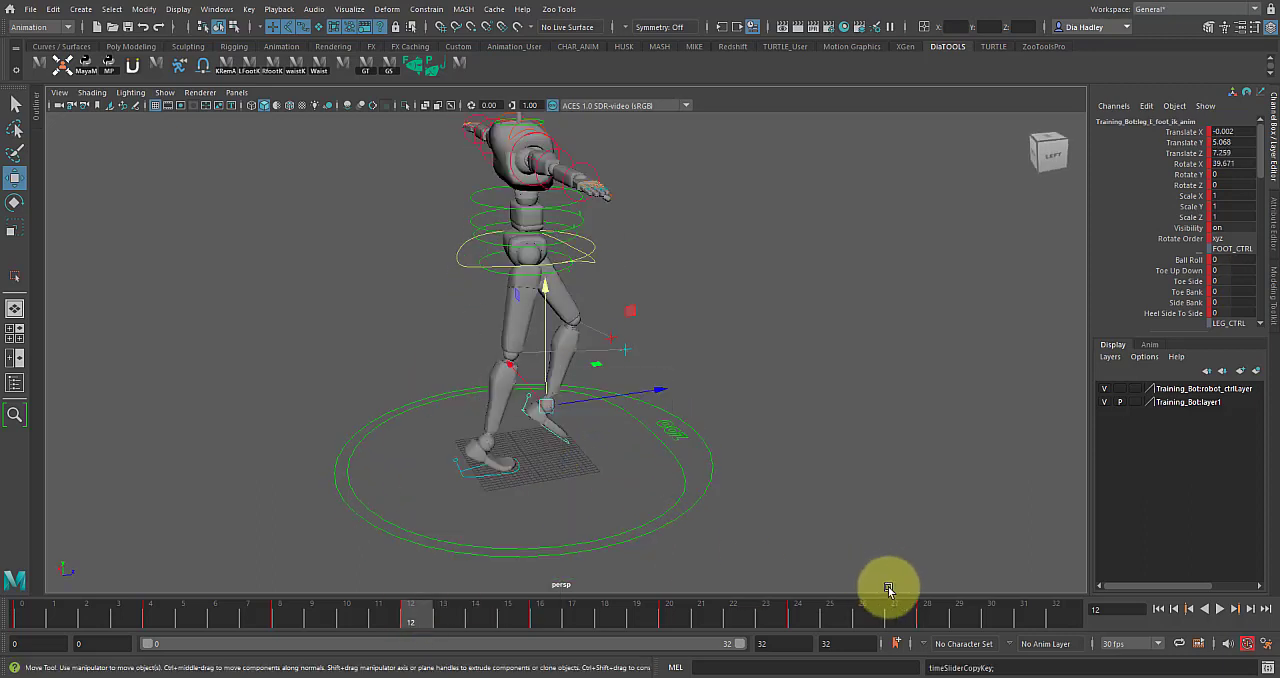
# Paste the copied left foot keys onto the right foot control at frame 28.
pyautogui.click(924, 611)
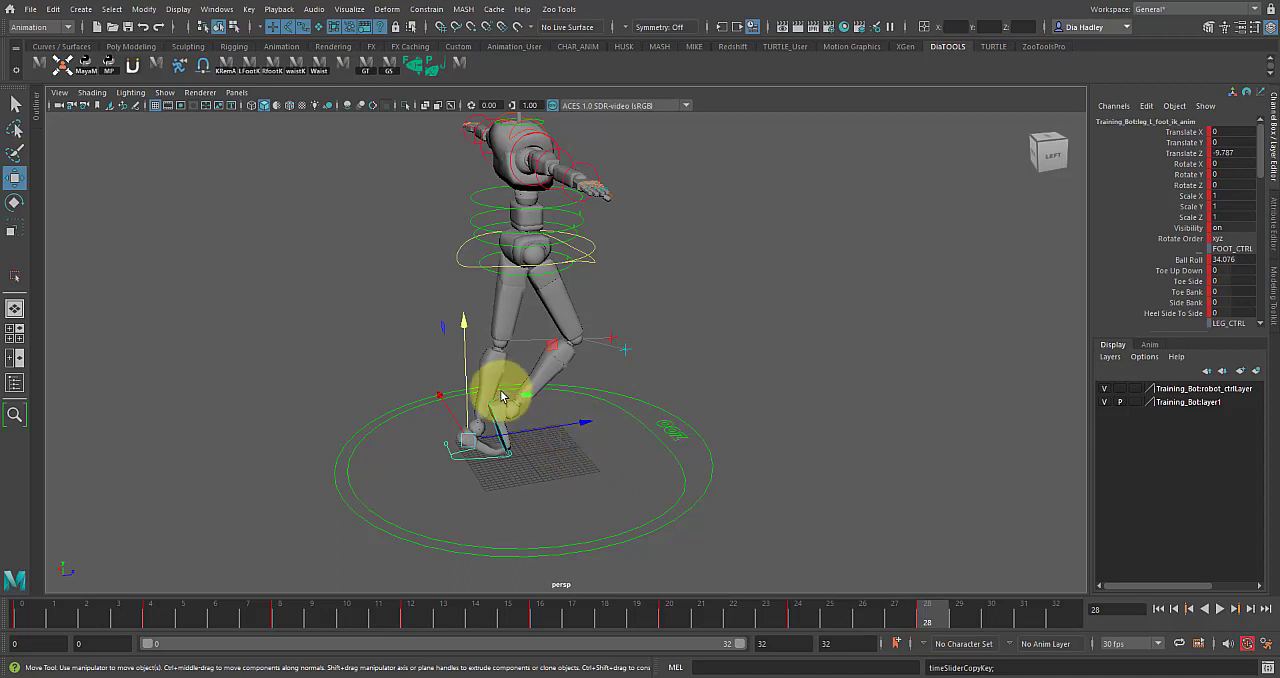
pyautogui.click(512, 440)
pyautogui.rightClick(930, 612)
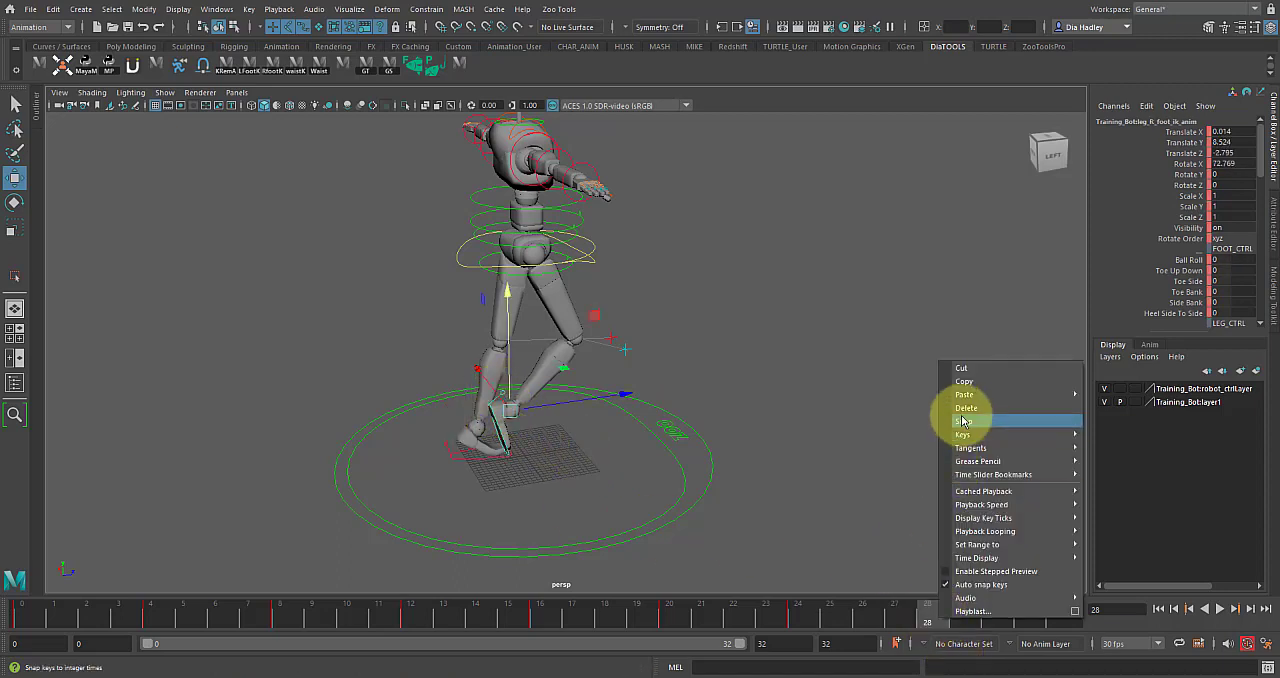
pyautogui.moveTo(962, 394)
pyautogui.click(1100, 392)
# Select all of the robot's controls and key the frame 0 contact pose at frame 32 to close the loop.
pyautogui.keyDown('alt'); pyautogui.moveTo(850, 453); pyautogui.dragTo(773, 459); pyautogui.keyUp('alt')
pyautogui.moveTo(941, 616); pyautogui.dragTo(1059, 608)
pyautogui.keyDown('alt'); pyautogui.moveTo(760, 422); pyautogui.dragTo(665, 416, button='right'); pyautogui.keyUp('alt')
pyautogui.moveTo(411, 339); pyautogui.dragTo(690, 515)
pyautogui.hotkey('ctrl', 'shift', 'a')
pyautogui.click(30, 613)
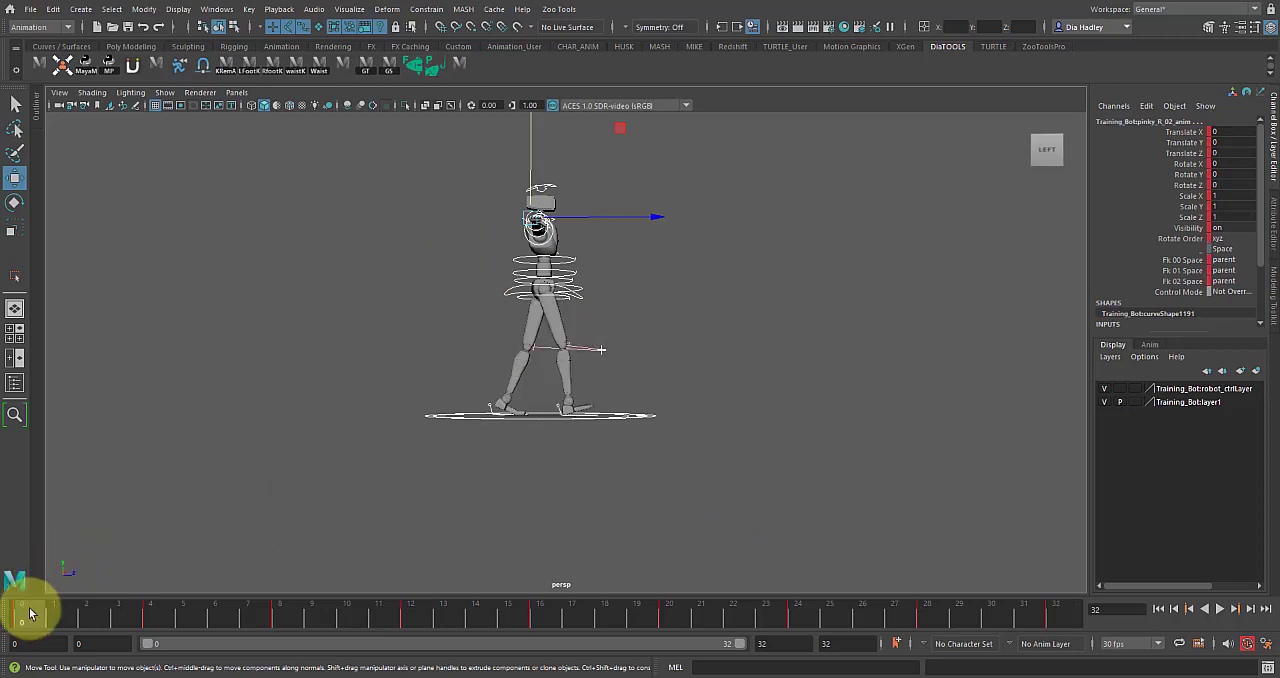
pyautogui.click(1059, 608)
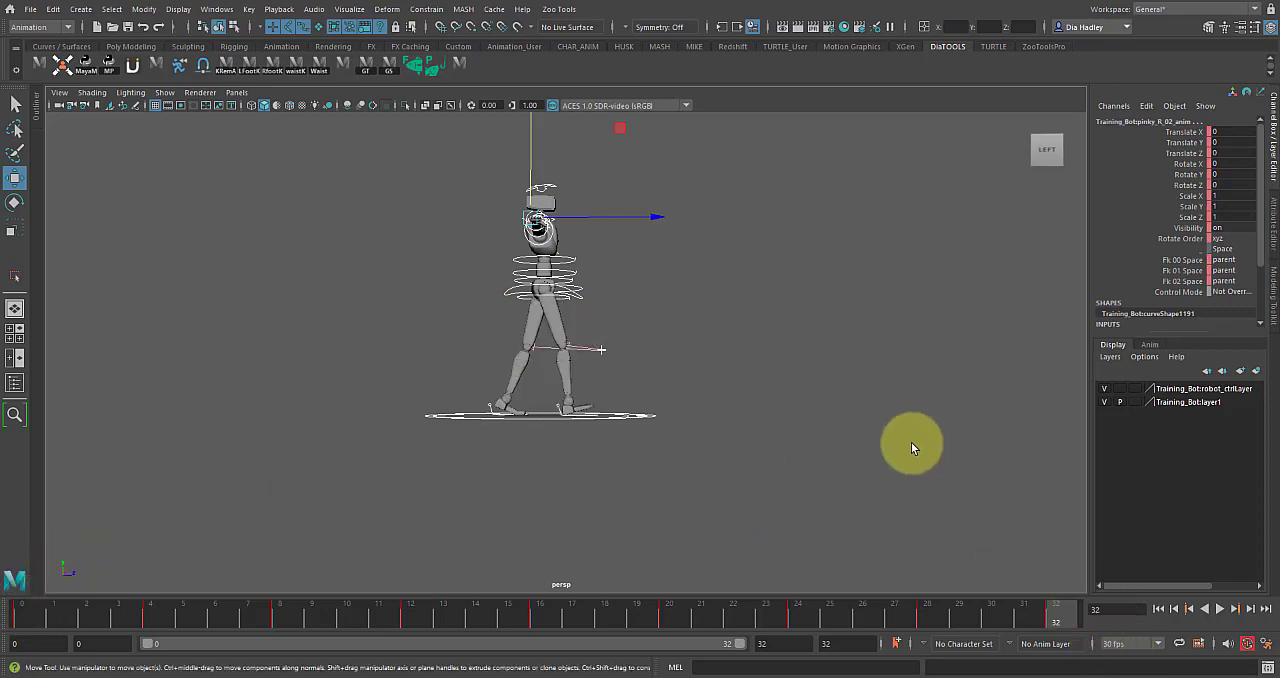
# Play back the full walk cycle and examine the leg motion from several angles.
pyautogui.keyDown('alt'); pyautogui.moveTo(911, 442); pyautogui.dragTo(925, 462); pyautogui.keyUp('alt')
pyautogui.moveTo(1041, 614); pyautogui.dragTo(1146, 626)
pyautogui.click(1219, 609)
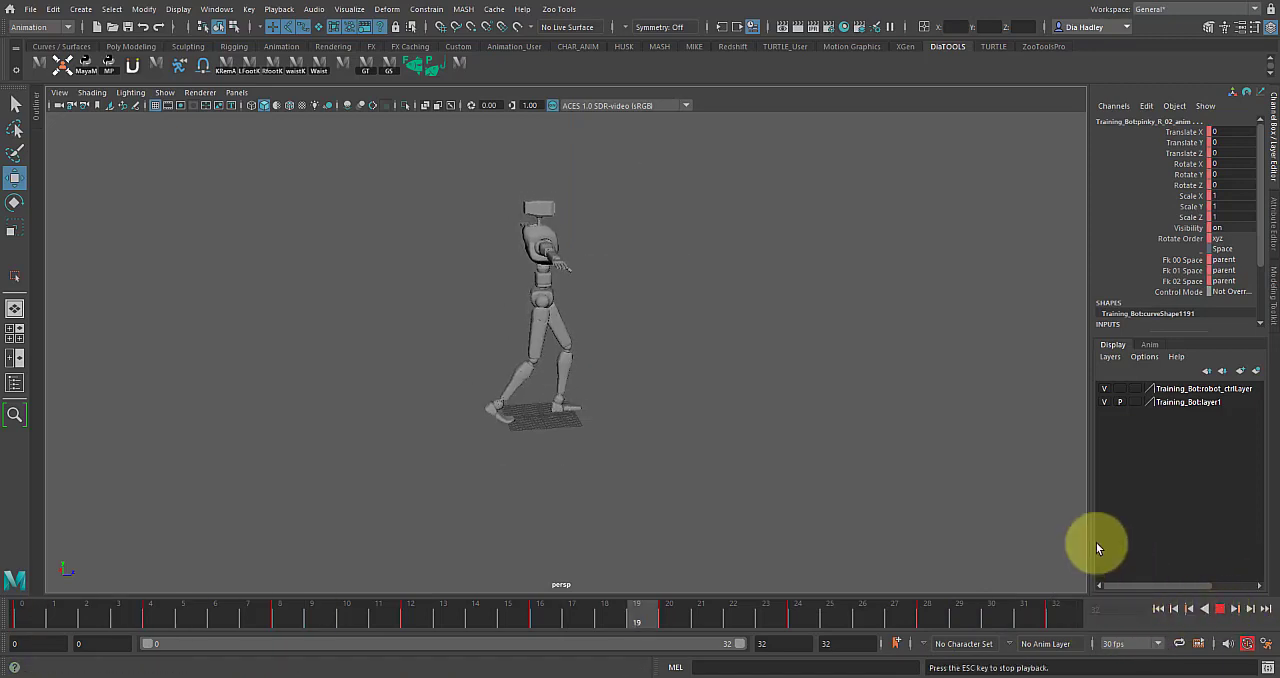
pyautogui.keyDown('alt'); pyautogui.moveTo(665, 445); pyautogui.dragTo(648, 440); pyautogui.keyUp('alt')
pyautogui.keyDown('alt'); pyautogui.moveTo(648, 440); pyautogui.dragTo(760, 465, button='right'); pyautogui.keyUp('alt')
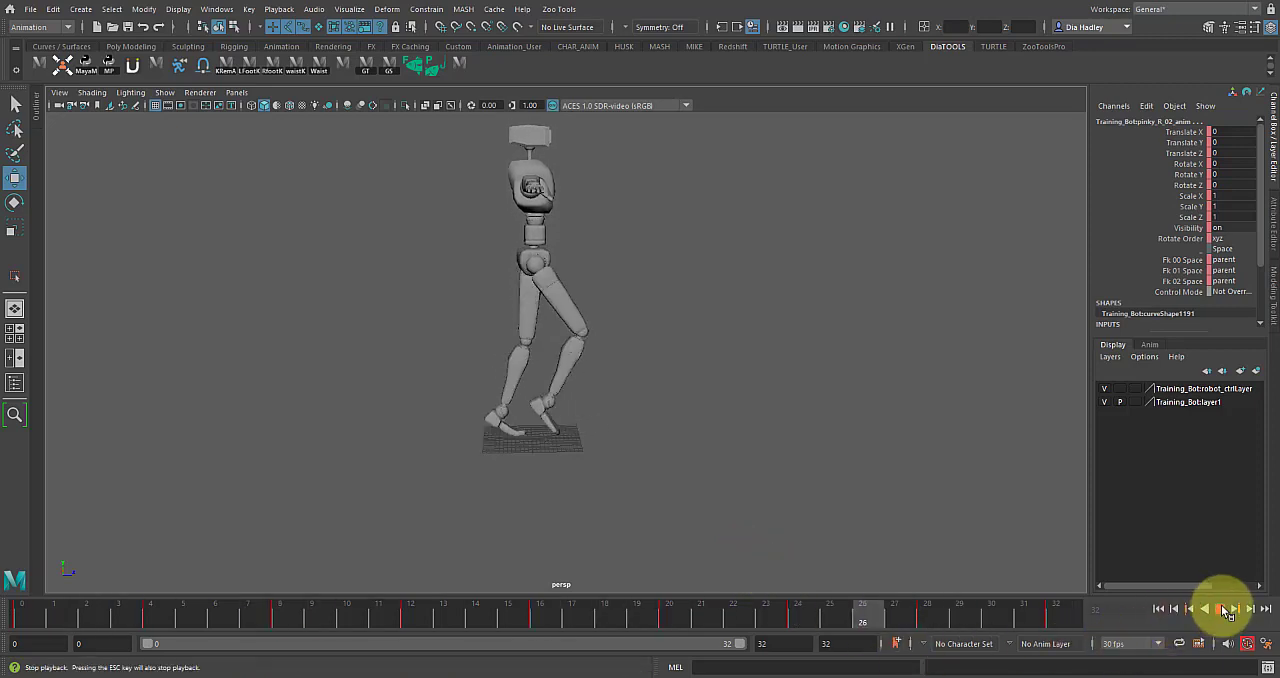
pyautogui.click(1222, 609)
# Start saving the animated scene through the Save As dialog.
pyautogui.hotkey('ctrl', 'o')
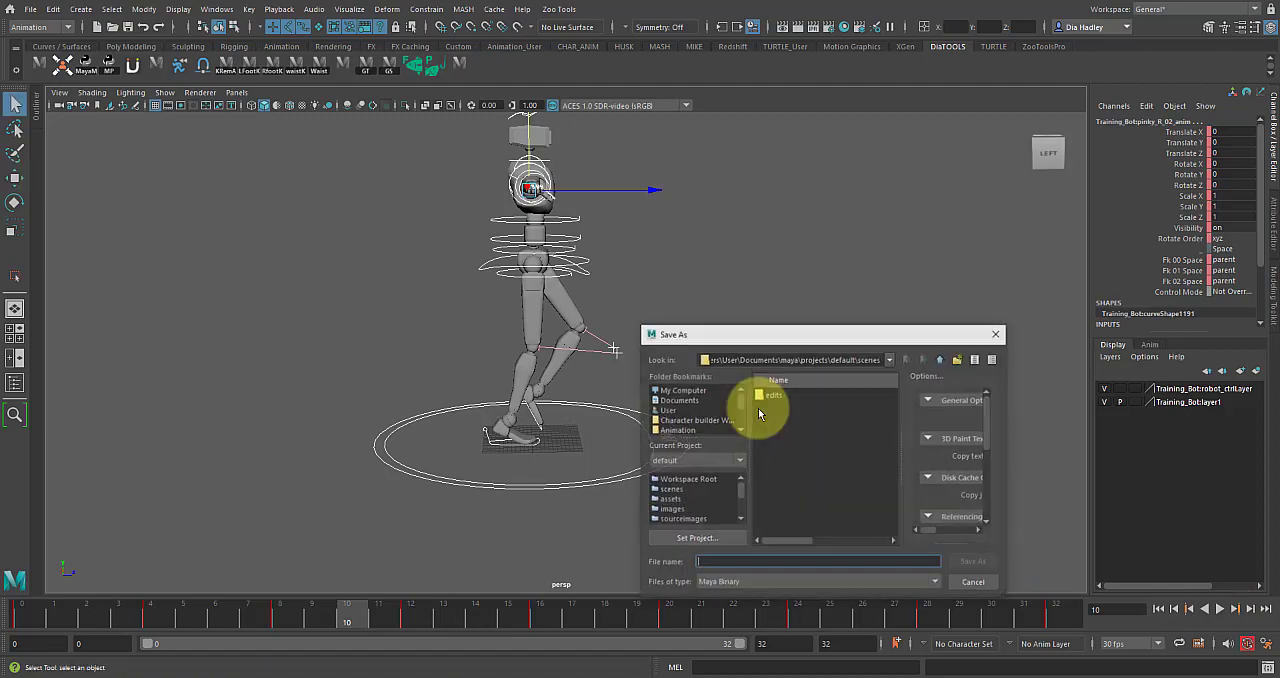